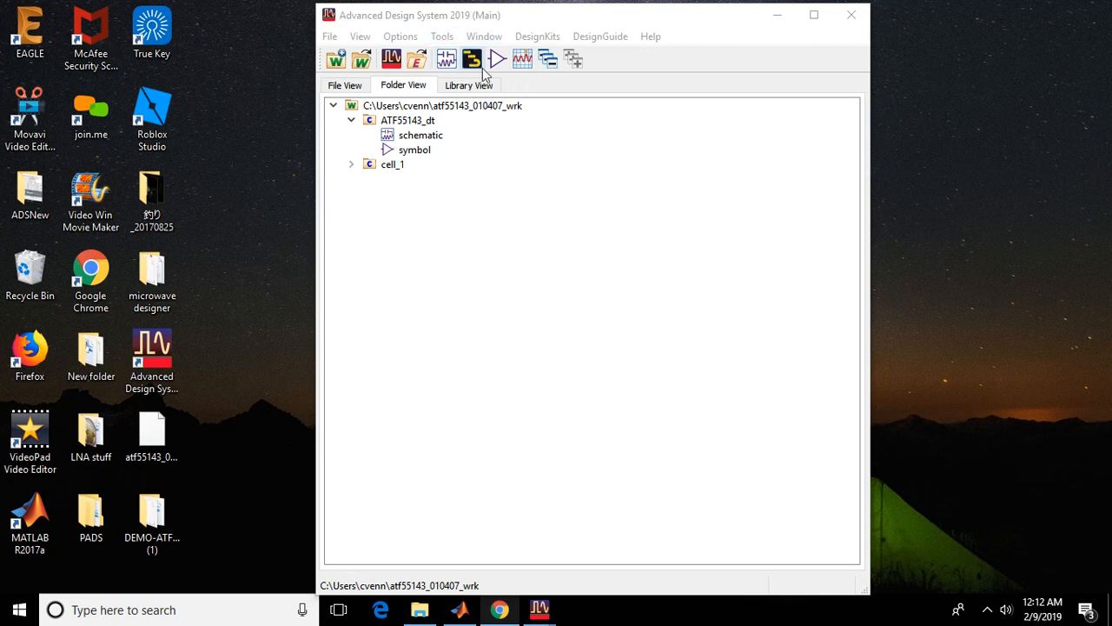
# Step: Switch to Chrome and review the Broadcom ATF-55143 product page and the transistor's PDF data sheet
pyautogui.click(506, 135)
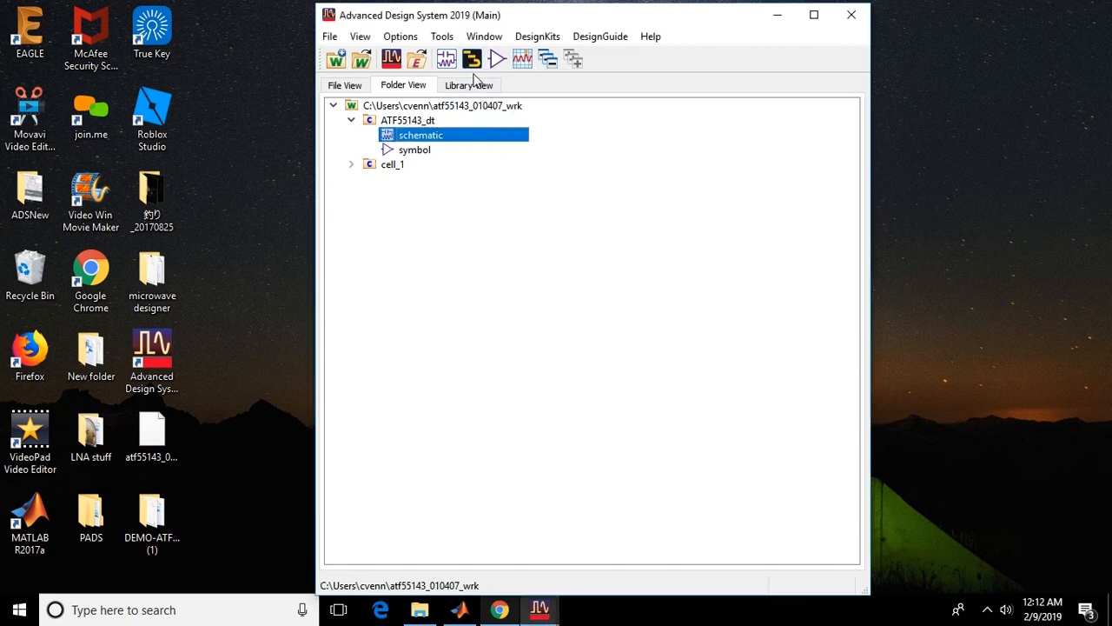
pyautogui.click(475, 206)
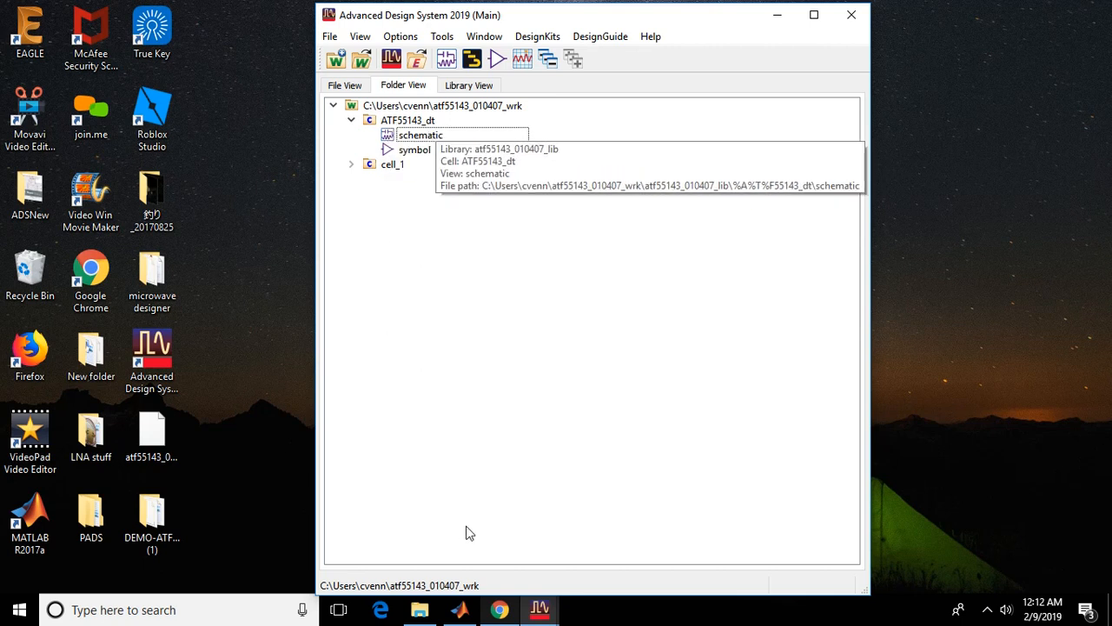
pyautogui.click(504, 613)
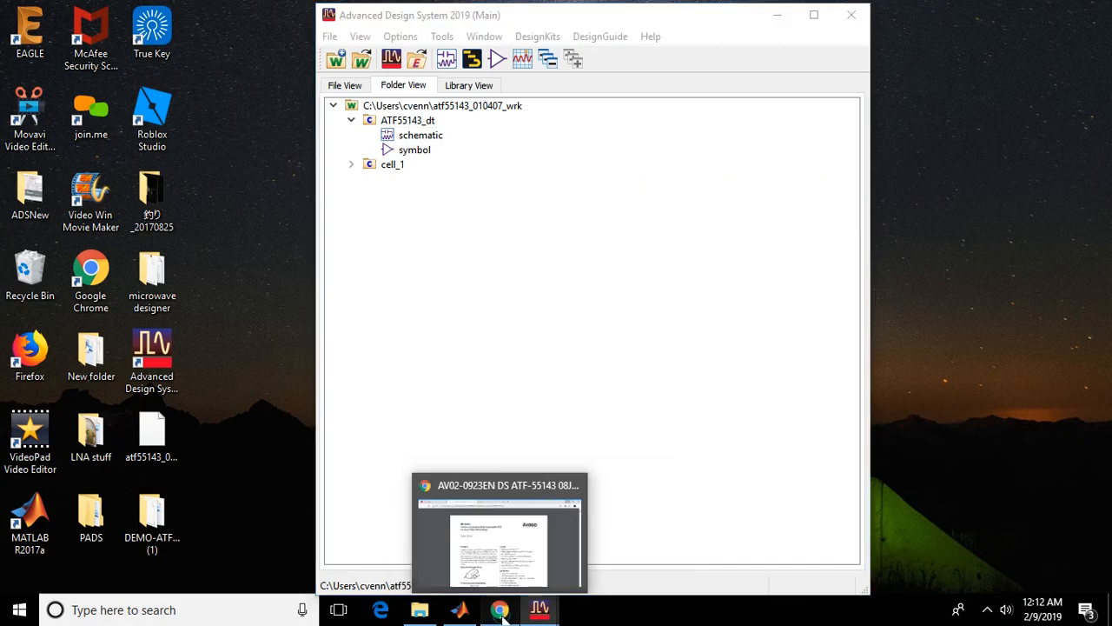
pyautogui.click(107, 11)
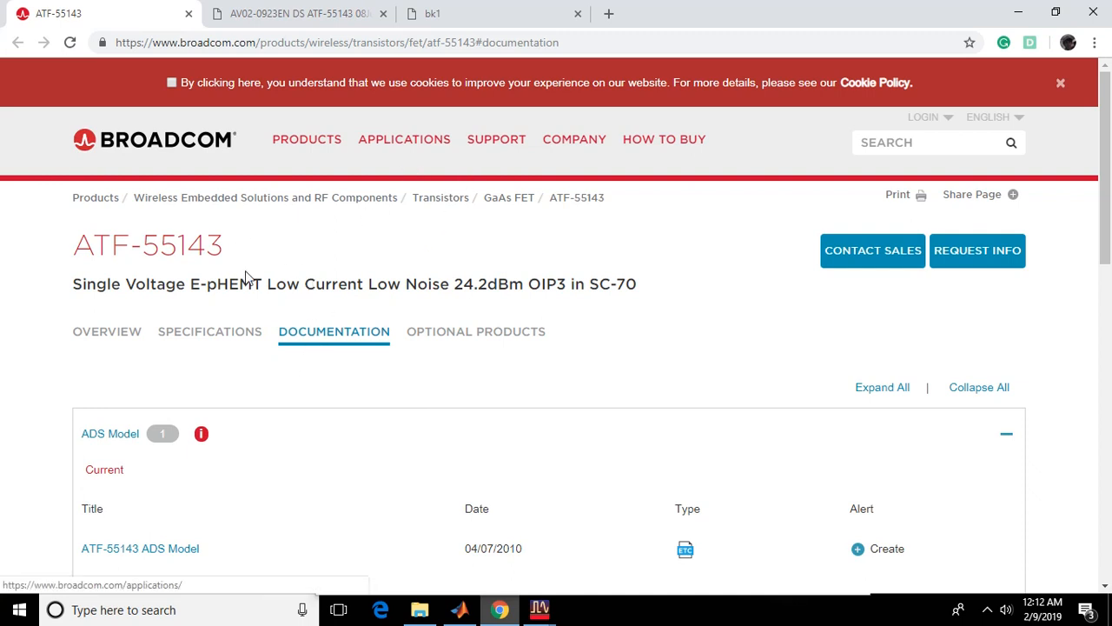
pyautogui.moveTo(222, 246); pyautogui.dragTo(44, 244)
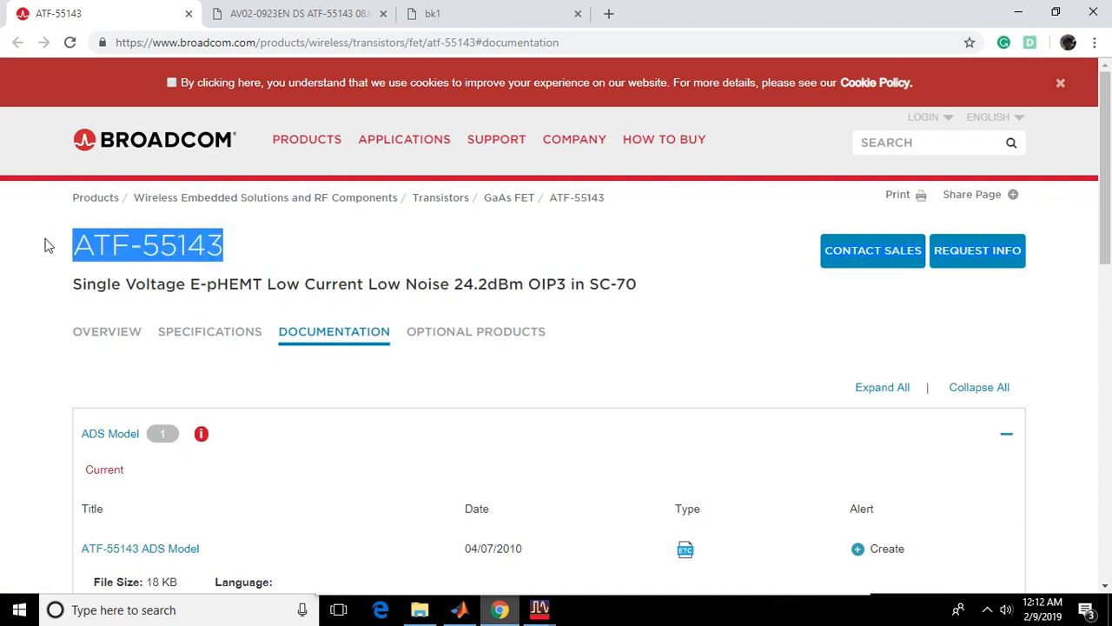
pyautogui.click(286, 233)
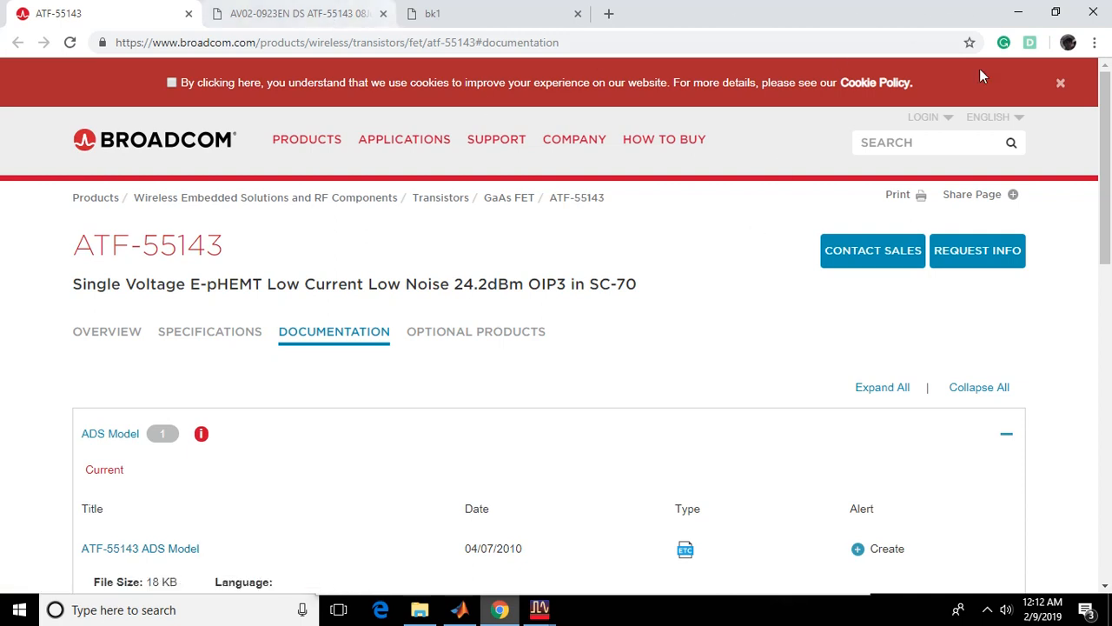
pyautogui.click(328, 13)
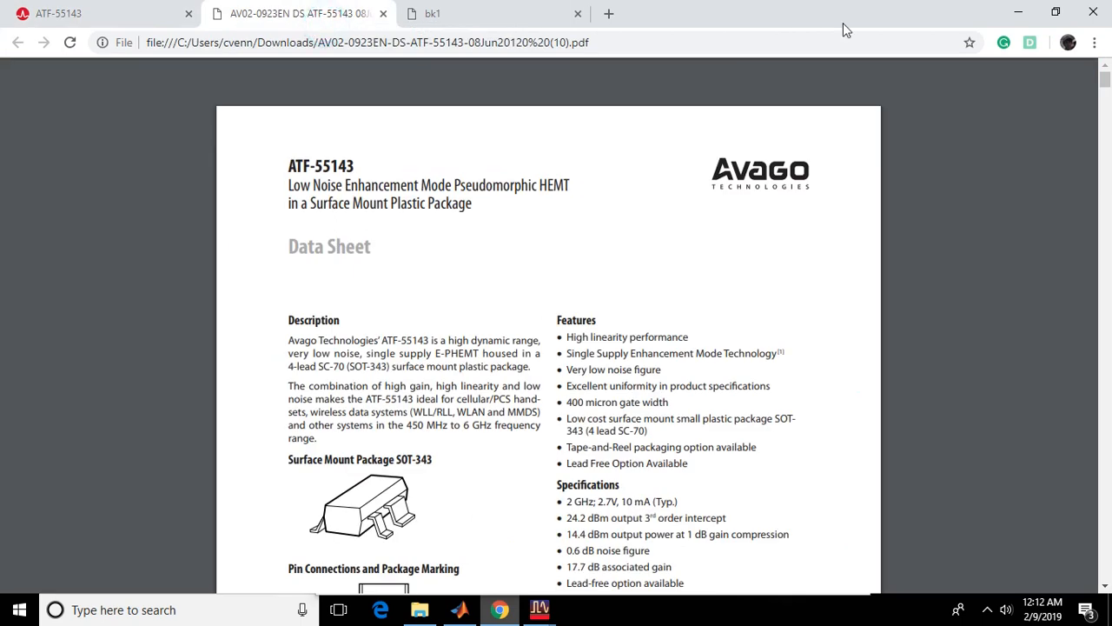
pyautogui.click(1024, 16)
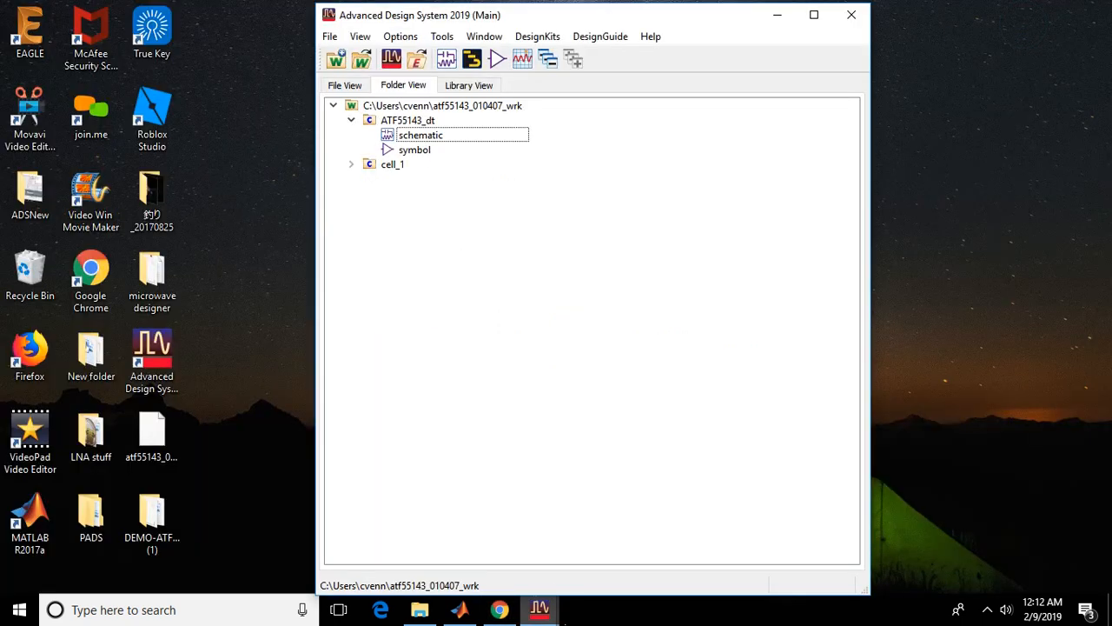
# Step: Return to Advanced Design System, expand cell_1 in the workspace tree and bring up its schematic window
pyautogui.click(352, 166)
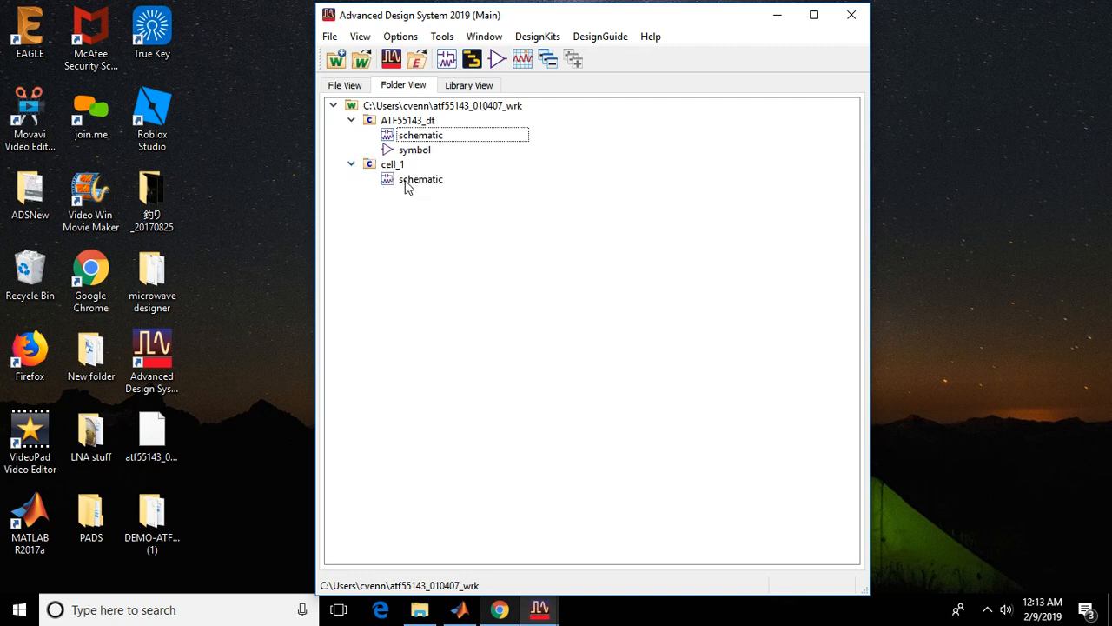
pyautogui.click(545, 614)
pyautogui.click(607, 535)
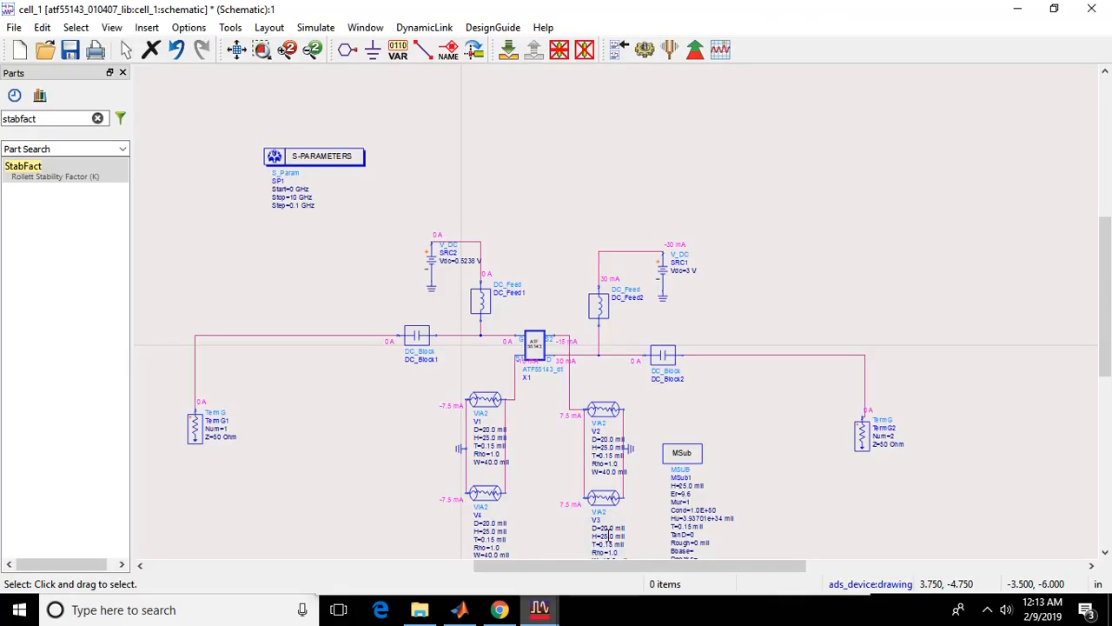
pyautogui.moveTo(1102, 252)
pyautogui.mouseDown()
pyautogui.moveTo(1102, 287)
pyautogui.moveTo(1108, 270)
pyautogui.mouseUp()
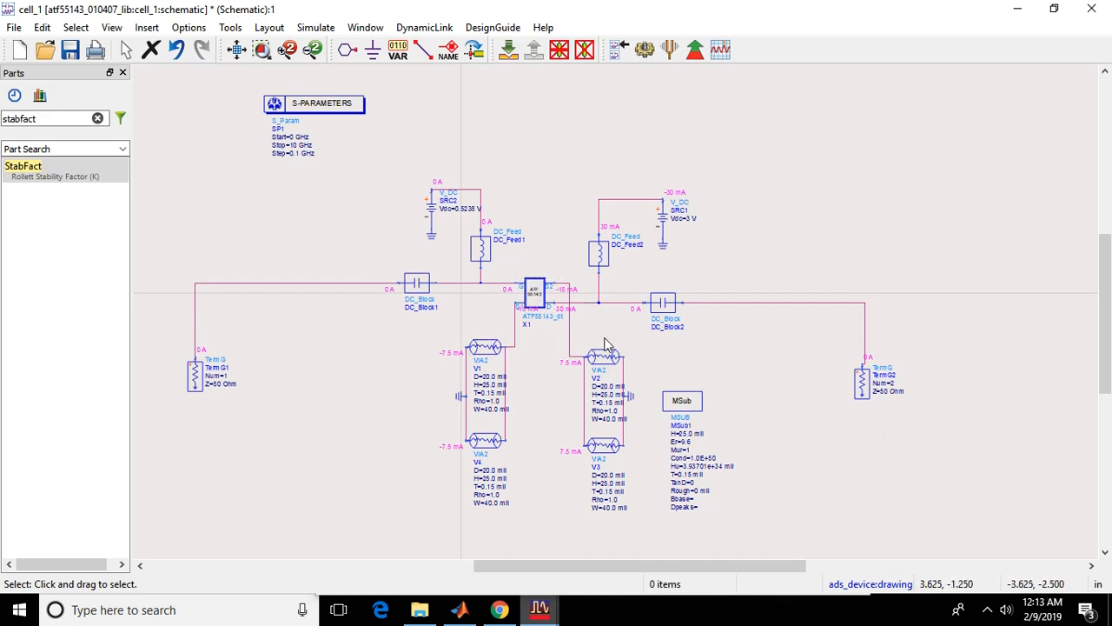
# Step: Push into the ATF55143_dt X1 subcircuit to inspect its internal package model, and pop back out to cell_1
pyautogui.click(539, 289)
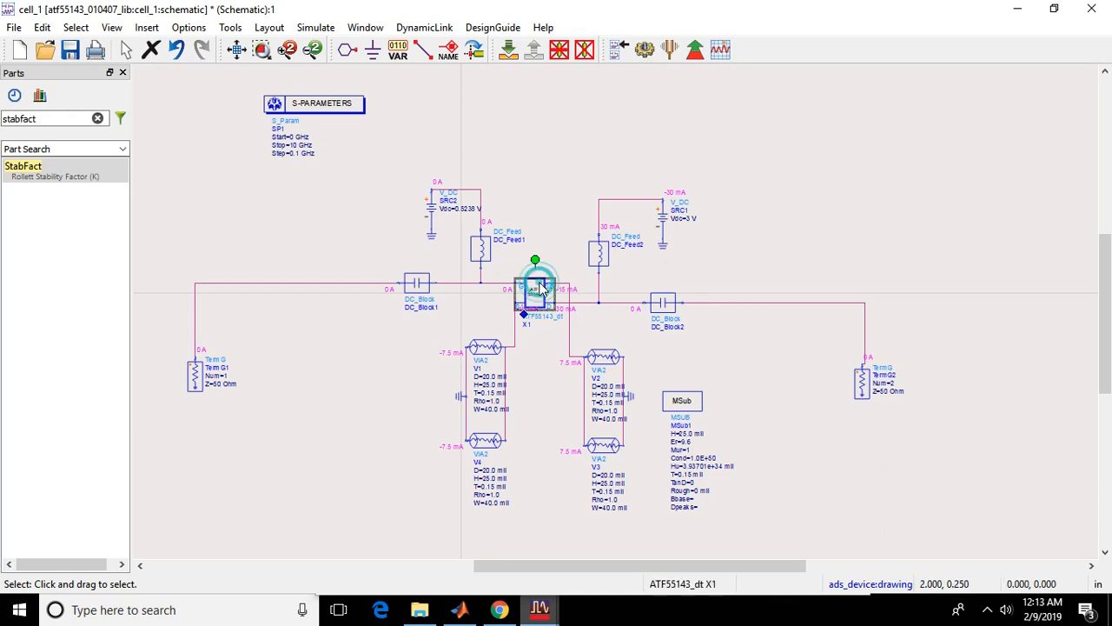
pyautogui.click(509, 49)
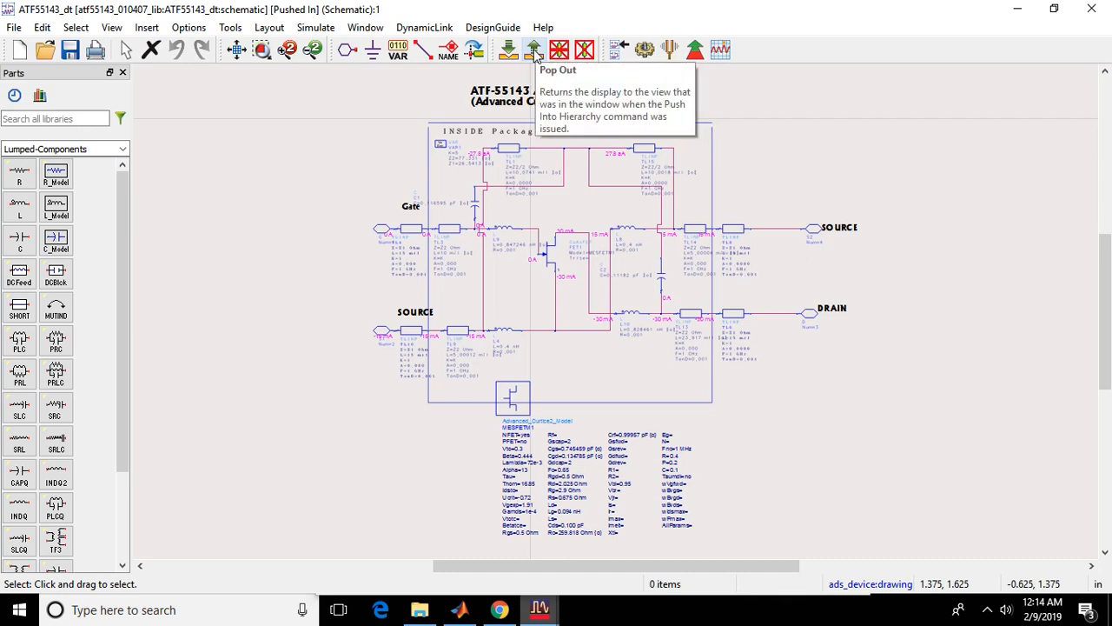
pyautogui.click(536, 55)
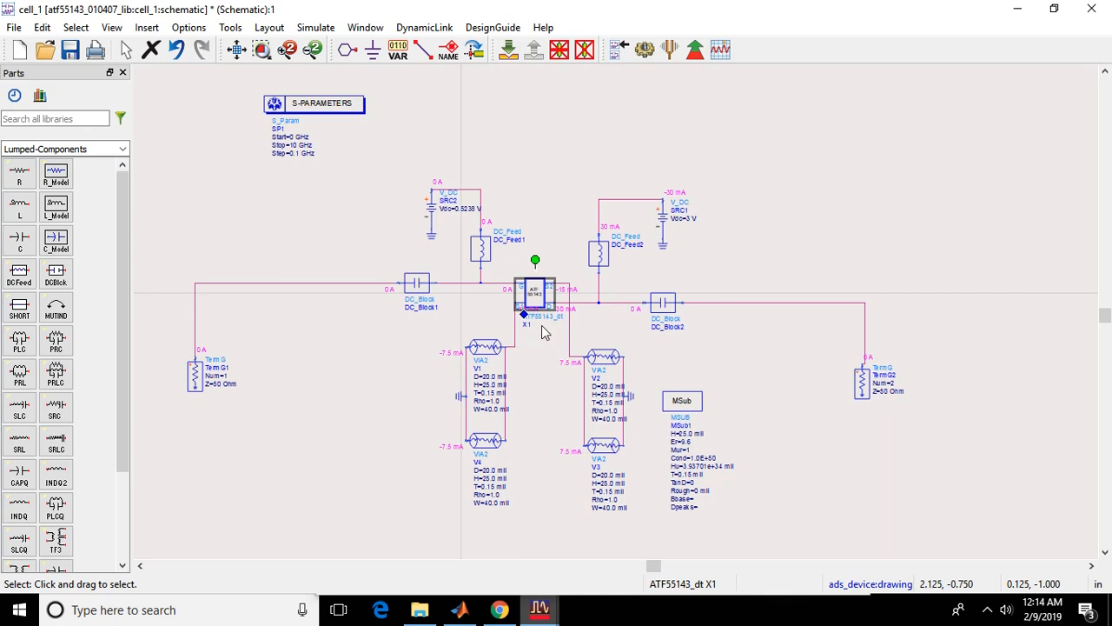
pyautogui.click(539, 343)
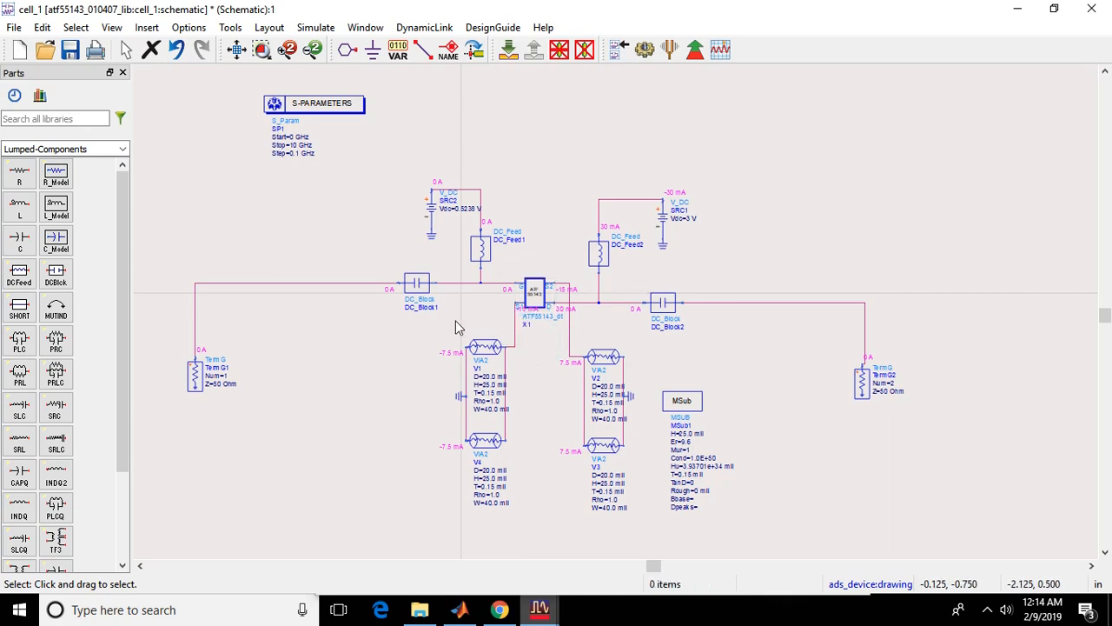
# Step: Switch to the data sheet in Chrome and examine the ATF-55143 ADS Package Model diagram on page 16
pyautogui.click(500, 615)
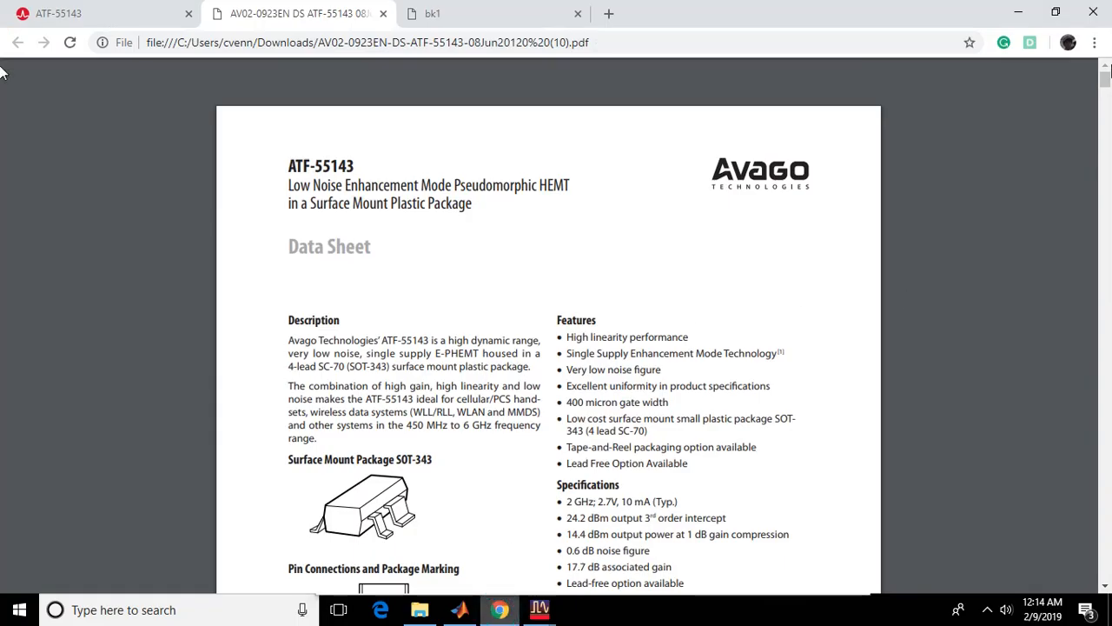
pyautogui.moveTo(1106, 81); pyautogui.dragTo(1085, 473)
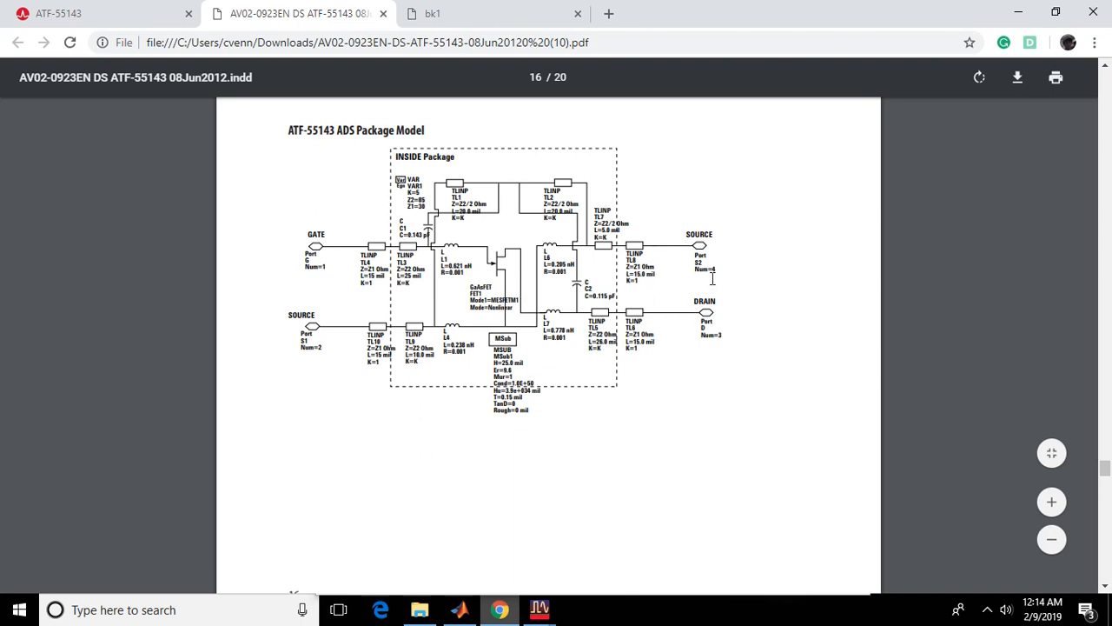
pyautogui.moveTo(1107, 474)
pyautogui.mouseDown()
pyautogui.moveTo(1106, 489)
pyautogui.moveTo(1106, 472)
pyautogui.mouseUp()
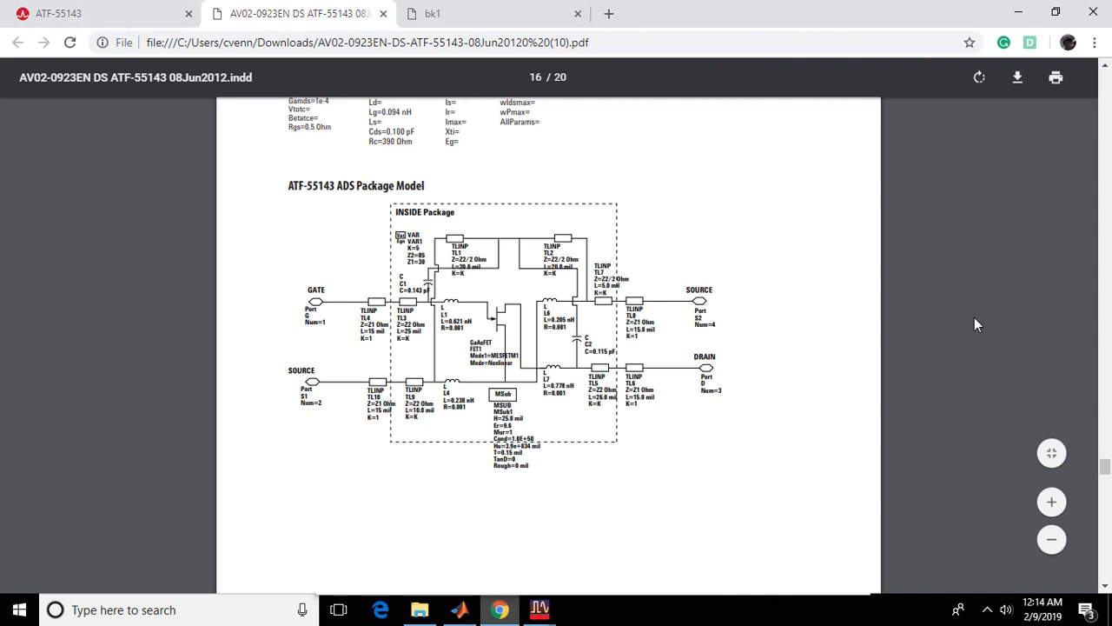
# Step: Examine the via and MSub parameters in Figure 35 on page 17 of the data sheet
pyautogui.moveTo(1106, 459); pyautogui.dragTo(1106, 492)
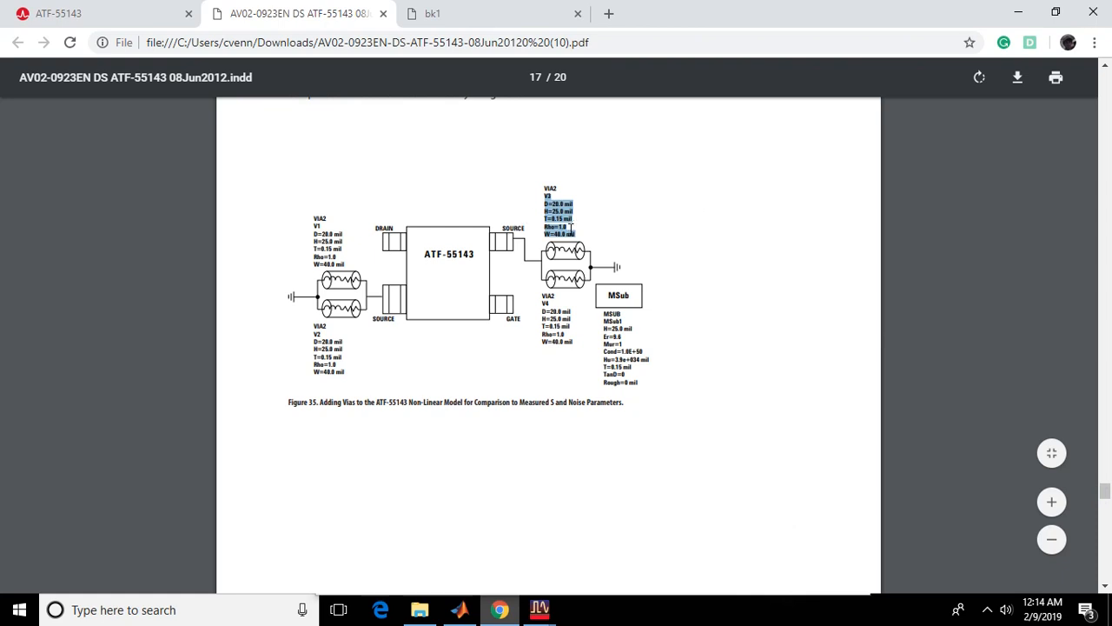
pyautogui.click(532, 191)
pyautogui.moveTo(312, 233); pyautogui.dragTo(640, 297)
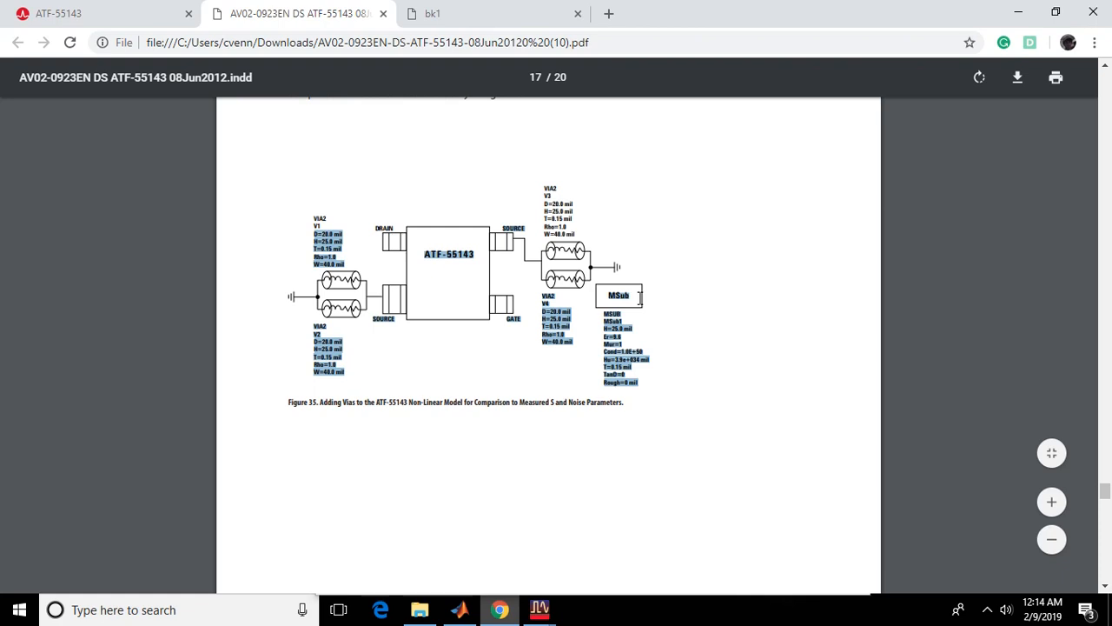
pyautogui.click(674, 304)
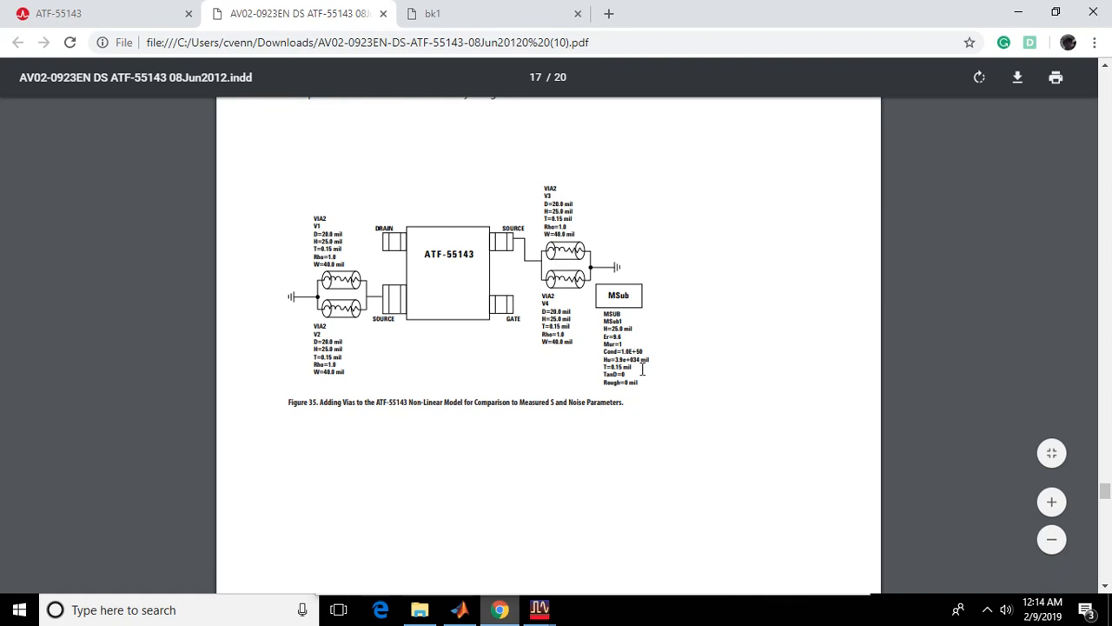
# Step: Return to the cell_1 schematic and check the four VIA2 source vias and the MSub parameters
pyautogui.click(1024, 12)
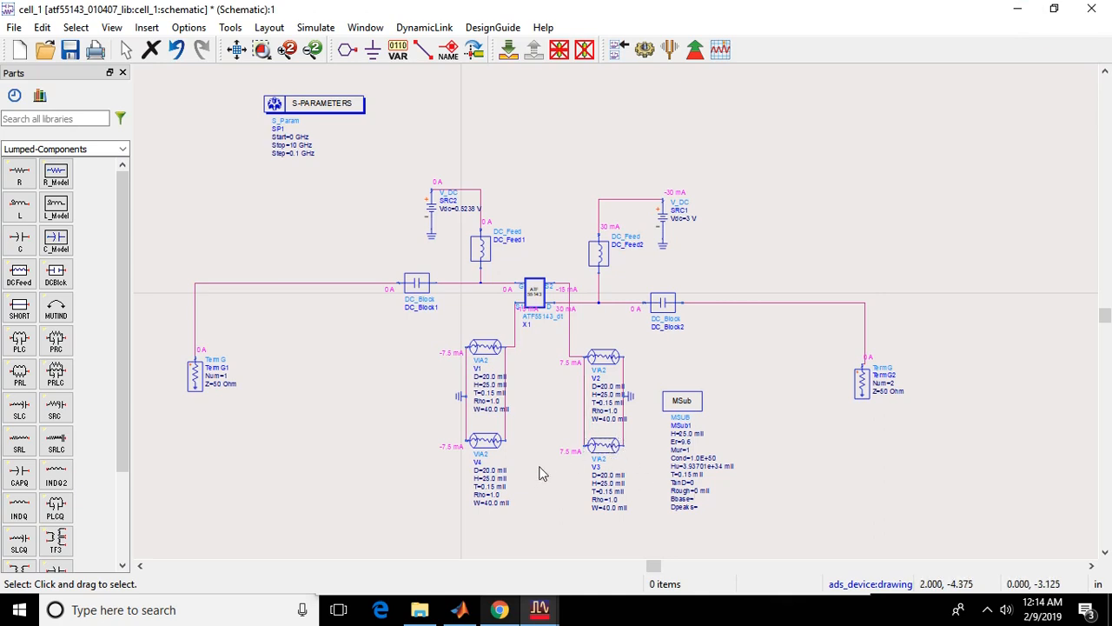
pyautogui.scroll(3, 540, 467)
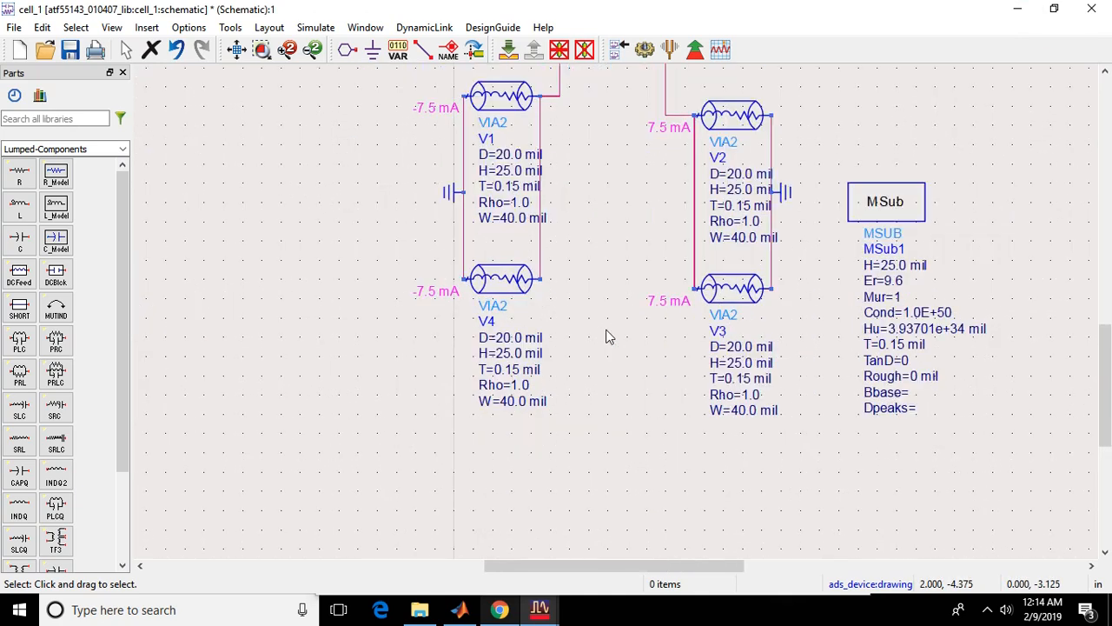
pyautogui.scroll(-4, 609, 337)
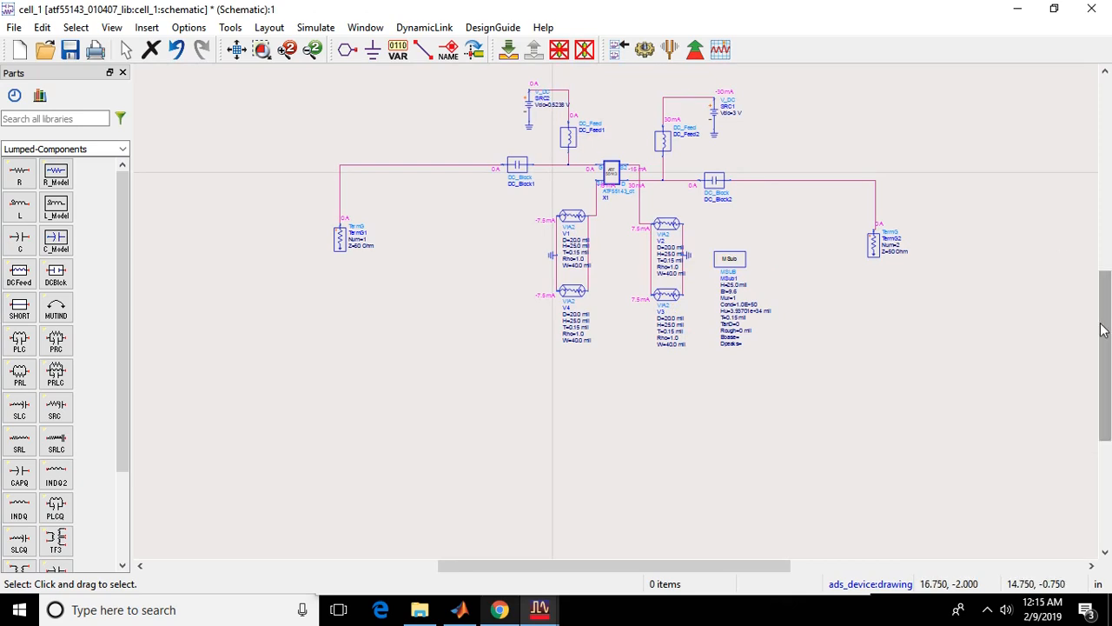
pyautogui.moveTo(1106, 329); pyautogui.dragTo(1105, 300)
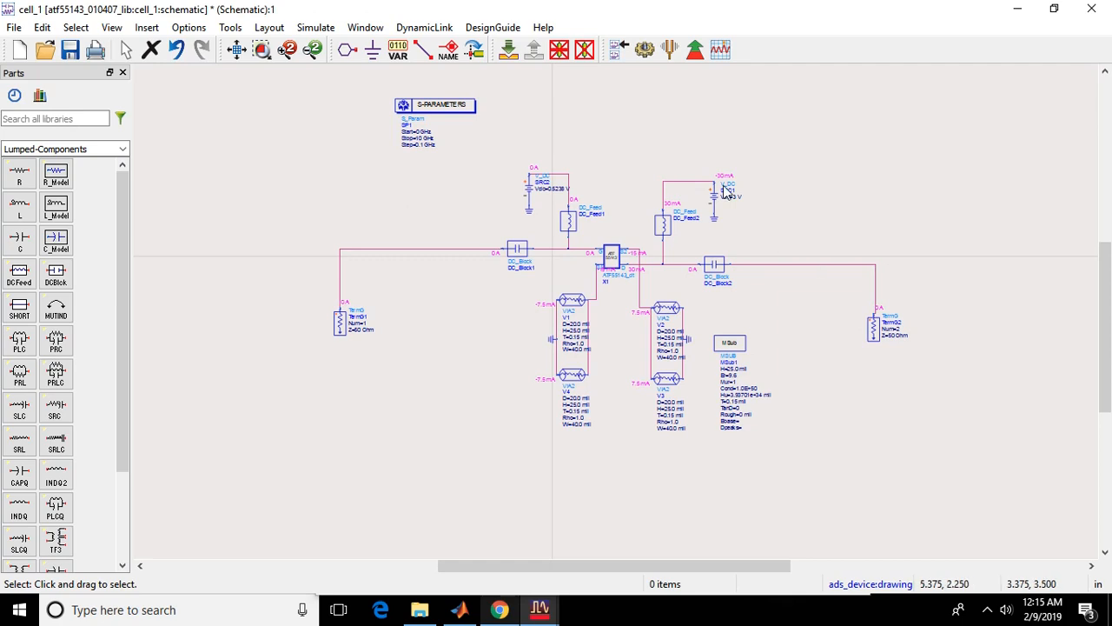
# Step: Switch to the data sheet in Chrome and examine the Typical Noise Parameters table for VDS = 3V, IDS = 30 mA on page 13
pyautogui.click(502, 610)
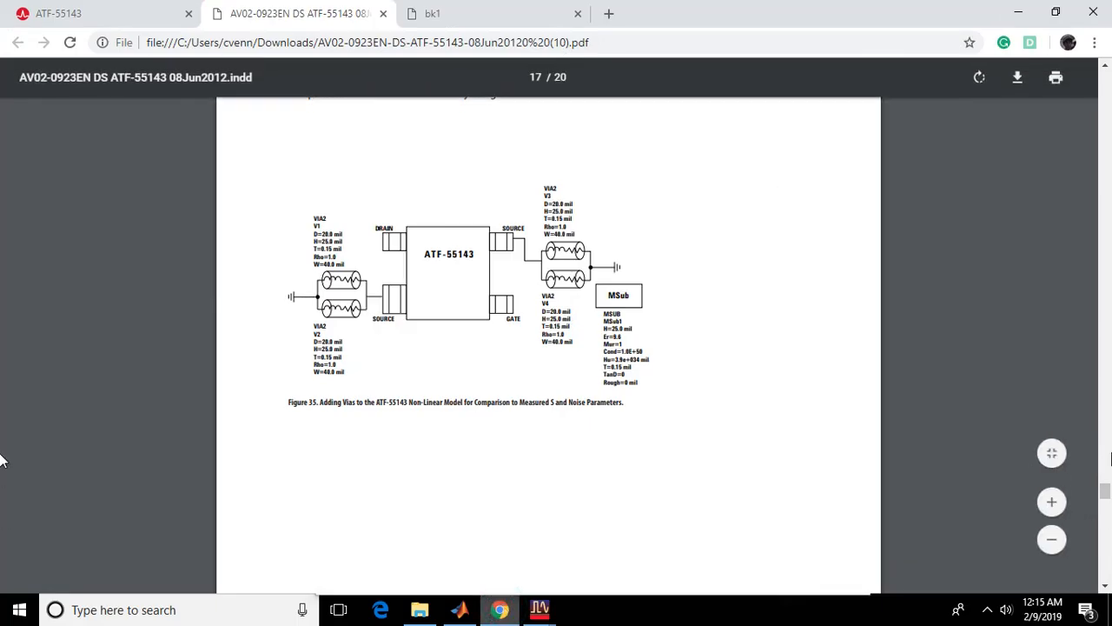
pyautogui.moveTo(1105, 492); pyautogui.dragTo(1106, 388)
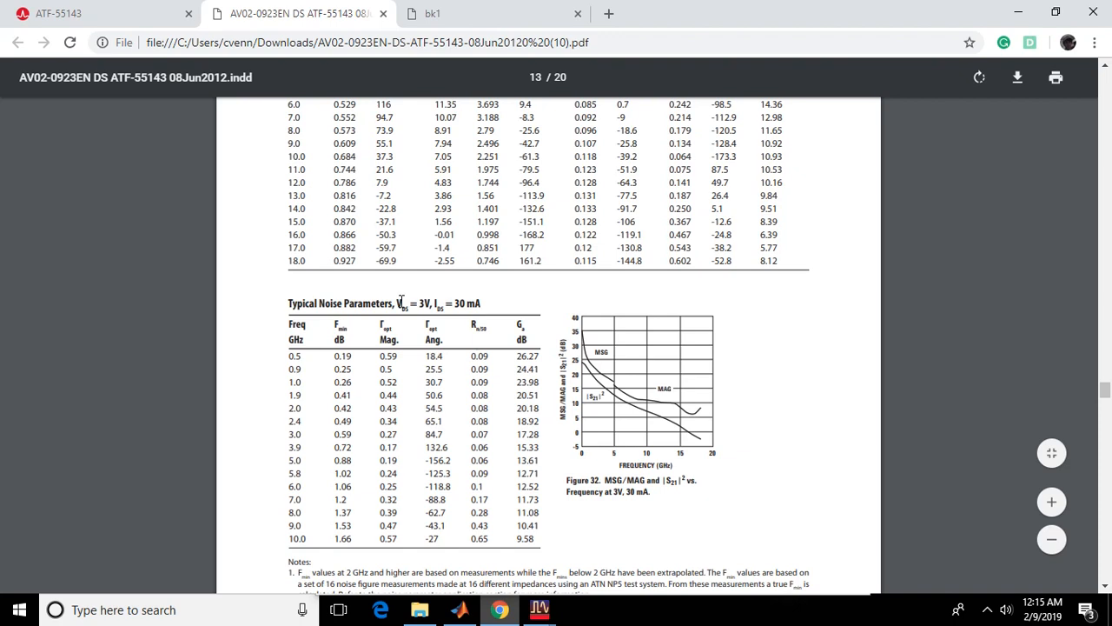
pyautogui.moveTo(401, 302); pyautogui.dragTo(439, 306)
pyautogui.moveTo(435, 302); pyautogui.dragTo(478, 306)
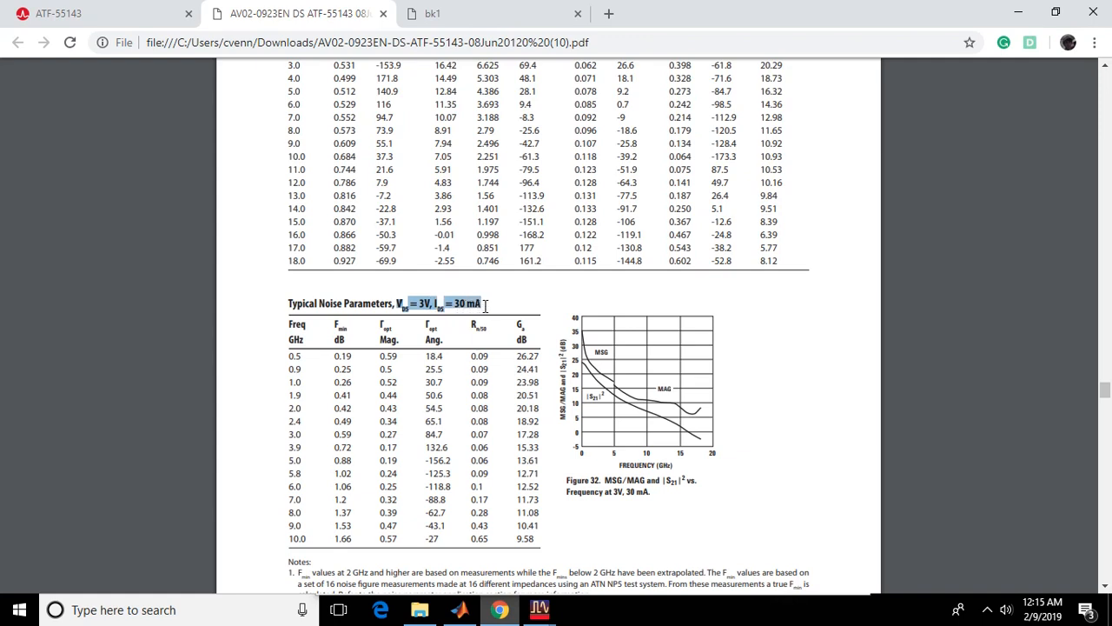
pyautogui.click(484, 304)
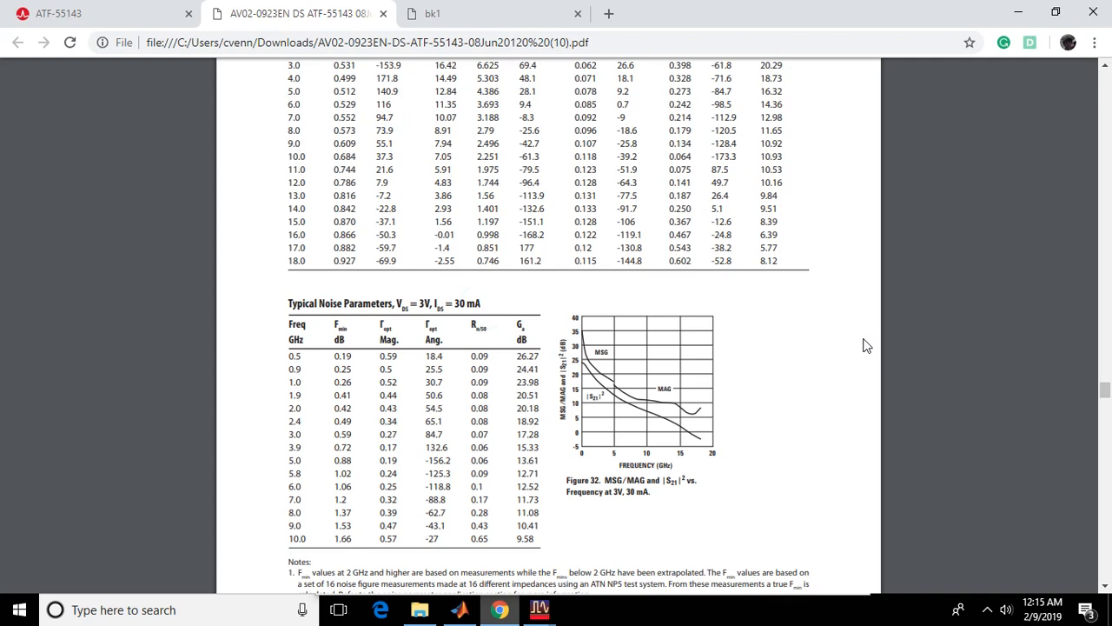
pyautogui.moveTo(487, 304); pyautogui.dragTo(366, 307)
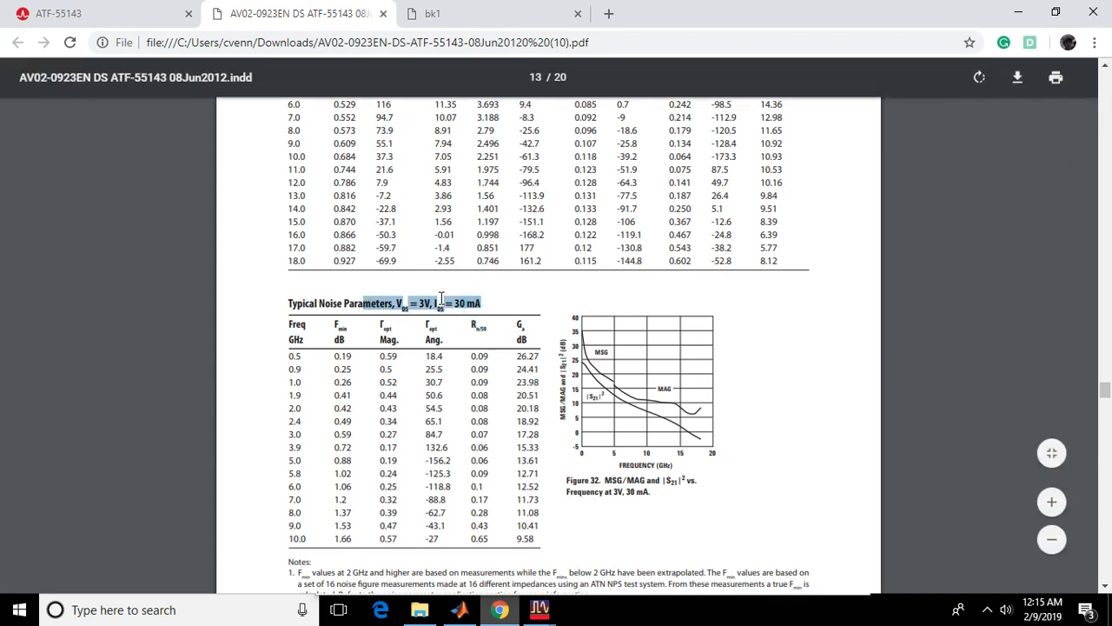
pyautogui.moveTo(487, 303); pyautogui.dragTo(393, 303)
pyautogui.moveTo(288, 356); pyautogui.dragTo(531, 544)
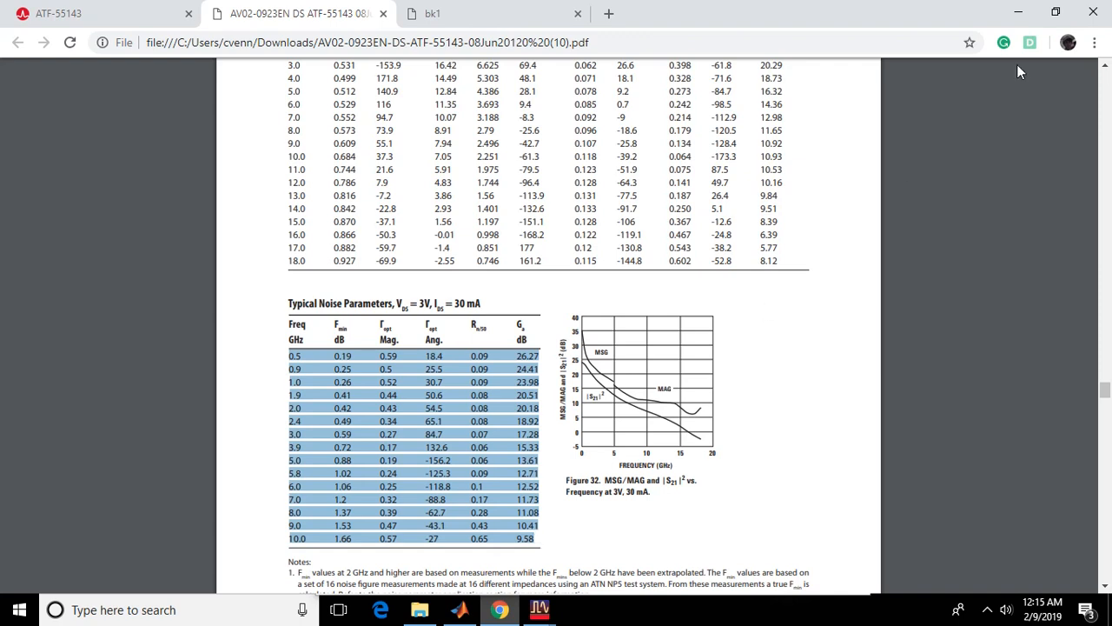
# Step: Return to the cell_1 schematic and check the Vdc value of drain supply SRC1
pyautogui.click(1022, 15)
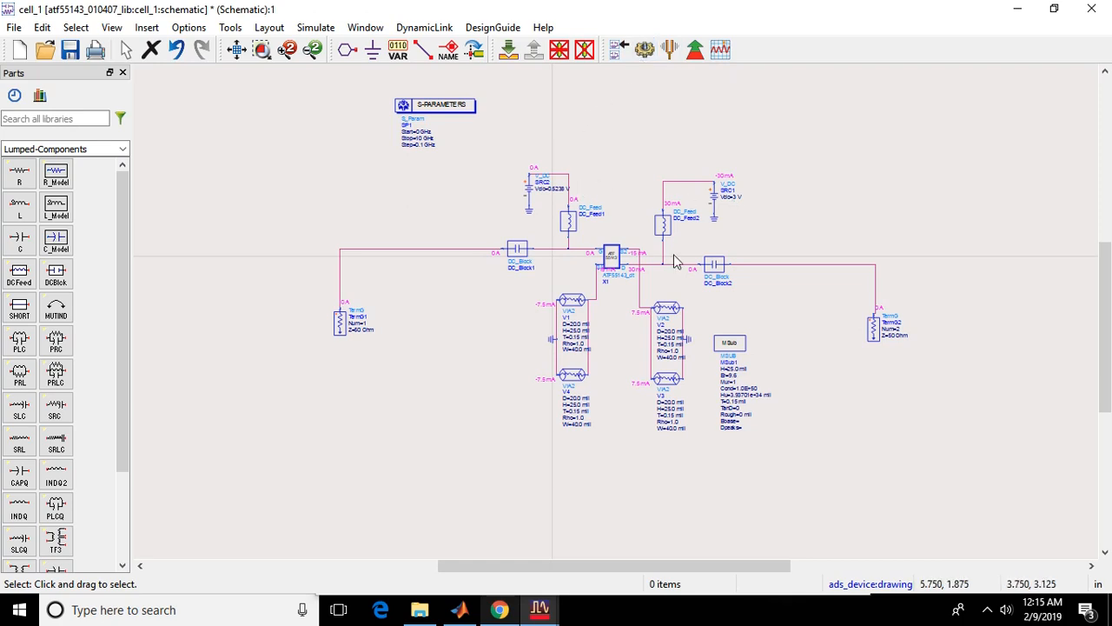
pyautogui.scroll(2, 673, 256)
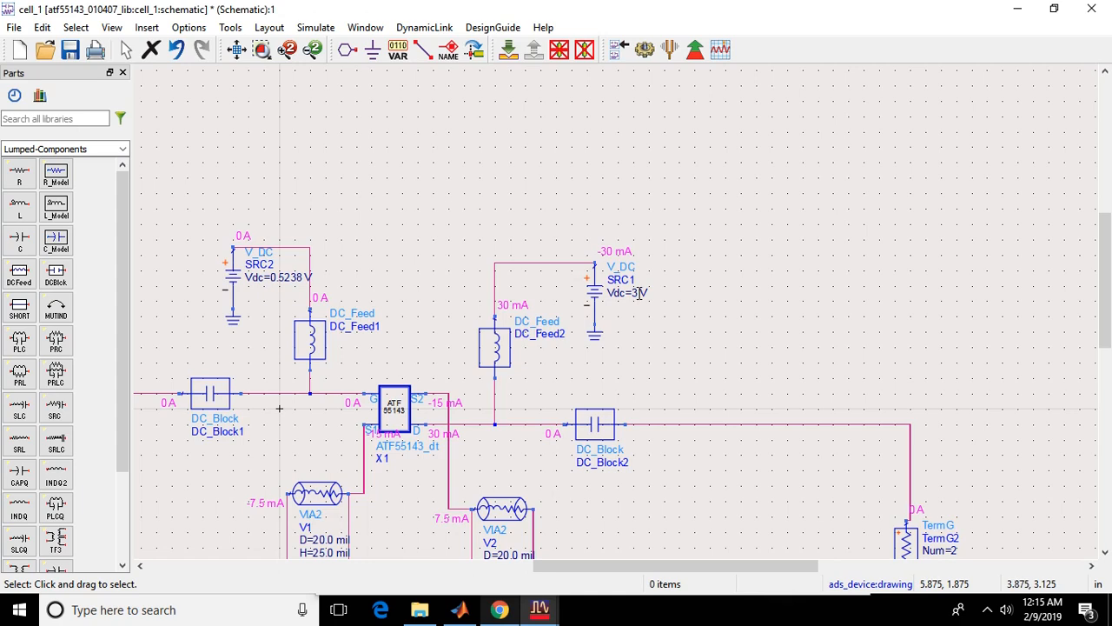
pyautogui.doubleClick(639, 292)
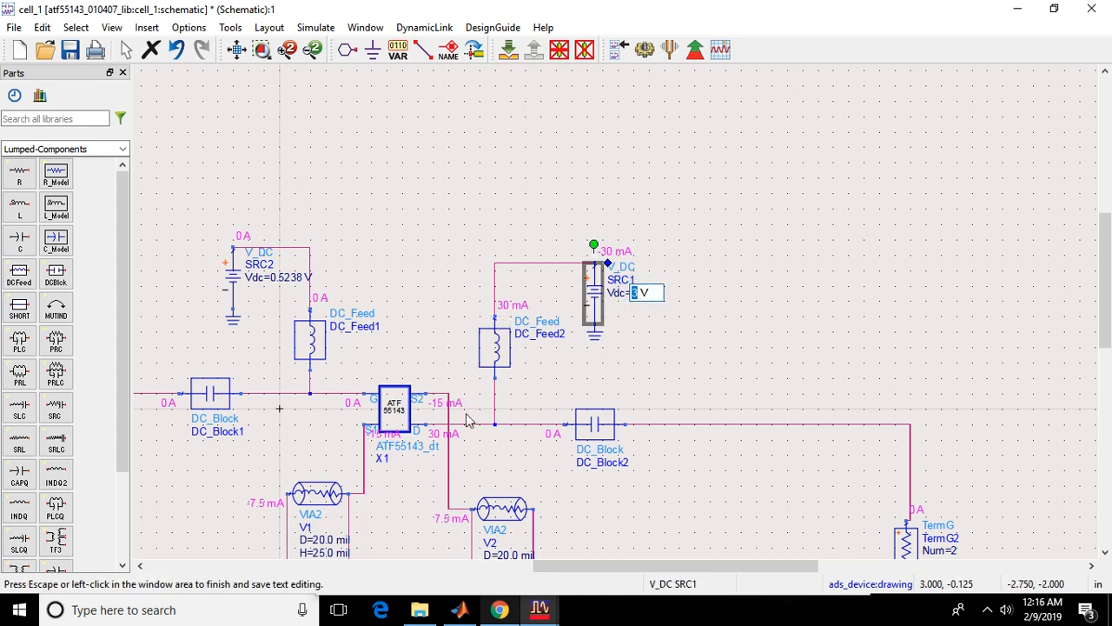
pyautogui.click(421, 285)
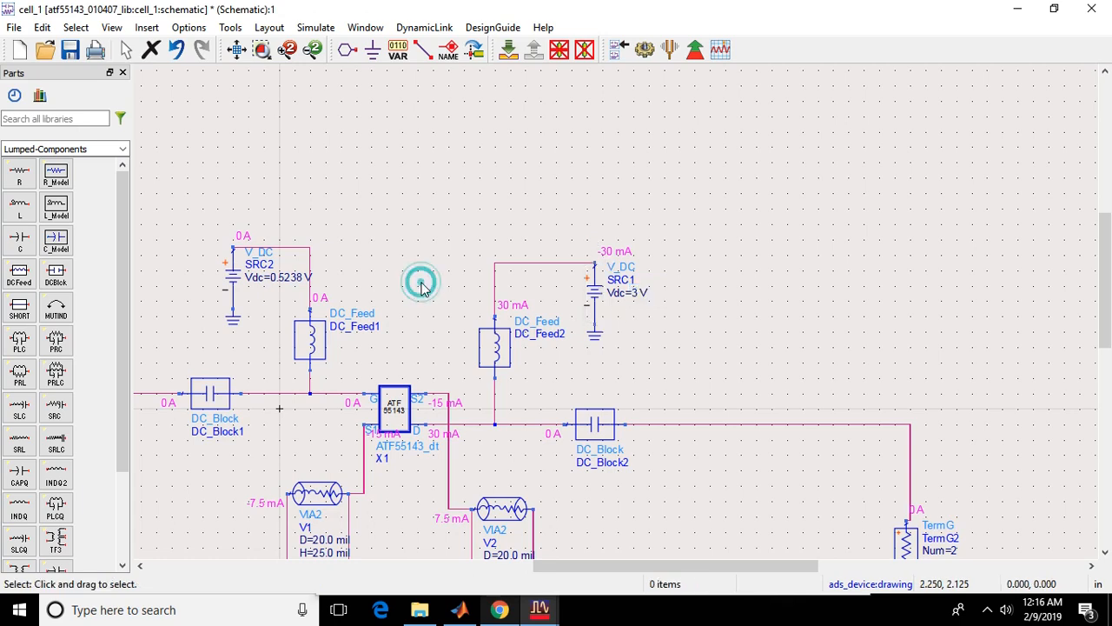
# Step: Check the Vdc value of gate supply SRC2 and leave it as it is
pyautogui.click(282, 275)
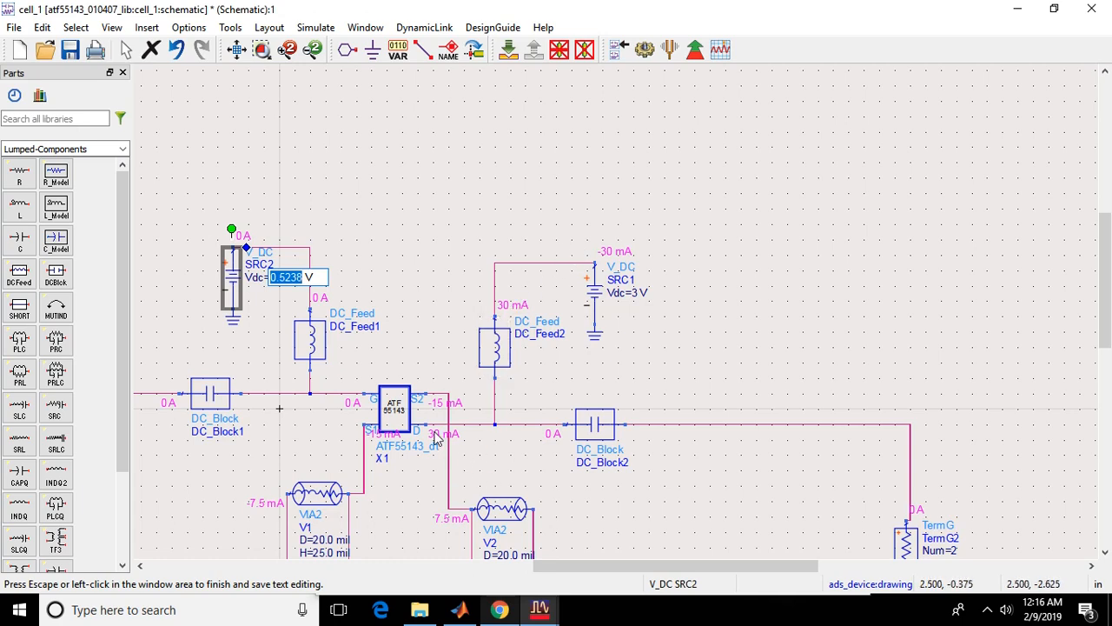
pyautogui.click(348, 223)
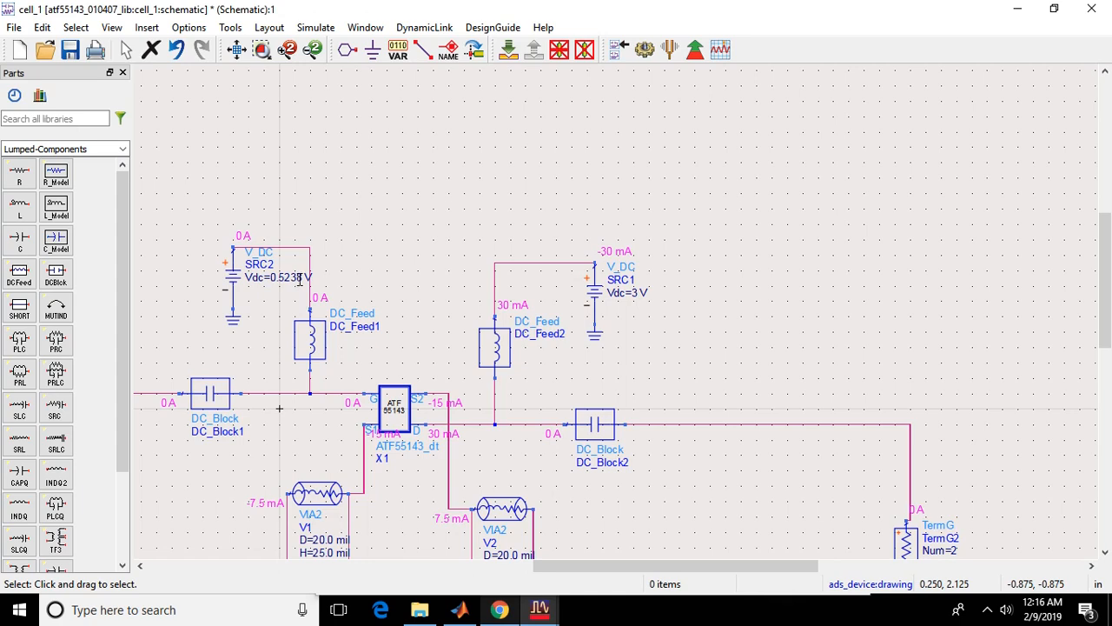
pyautogui.click(299, 278)
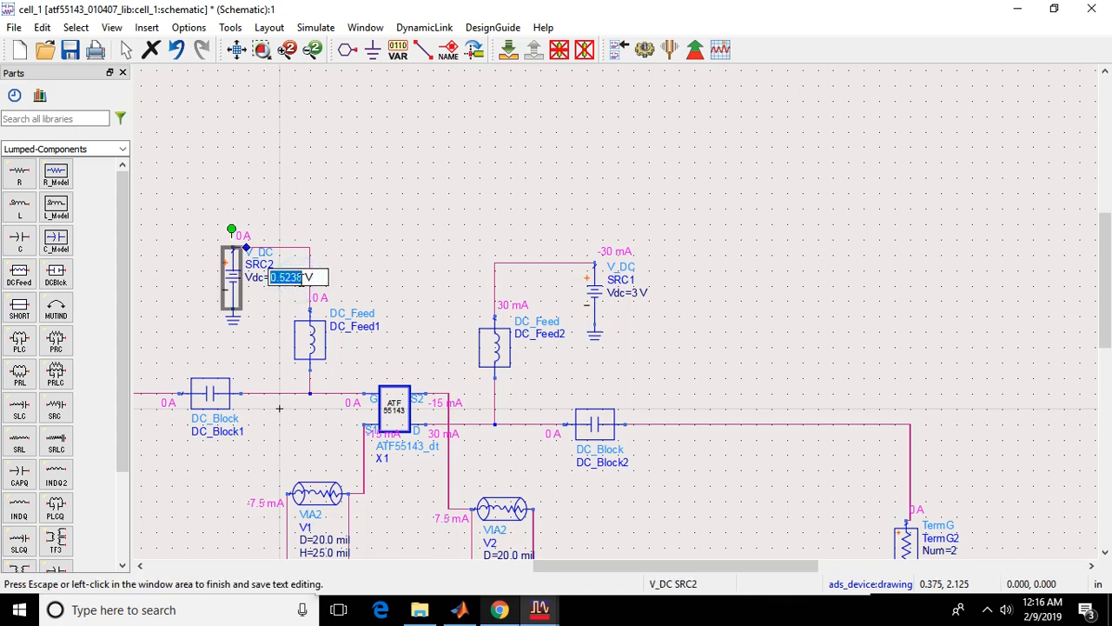
pyautogui.click(390, 241)
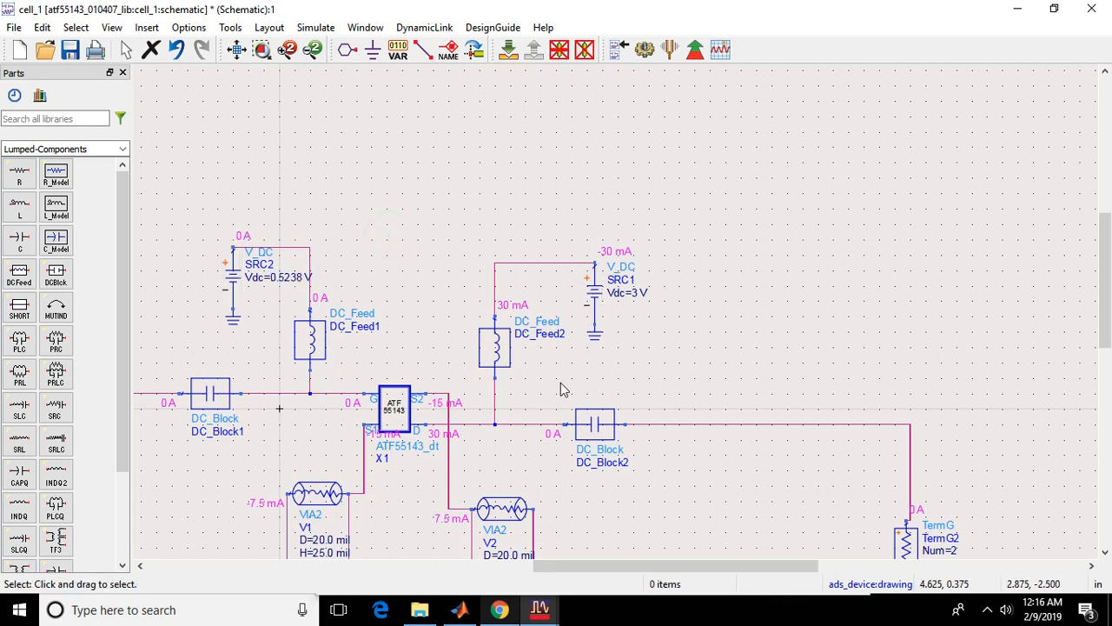
# Step: Simulate the complete cell_1 schematic, then close the new data display and put away the simulation status window
pyautogui.scroll(-2, 560, 383)
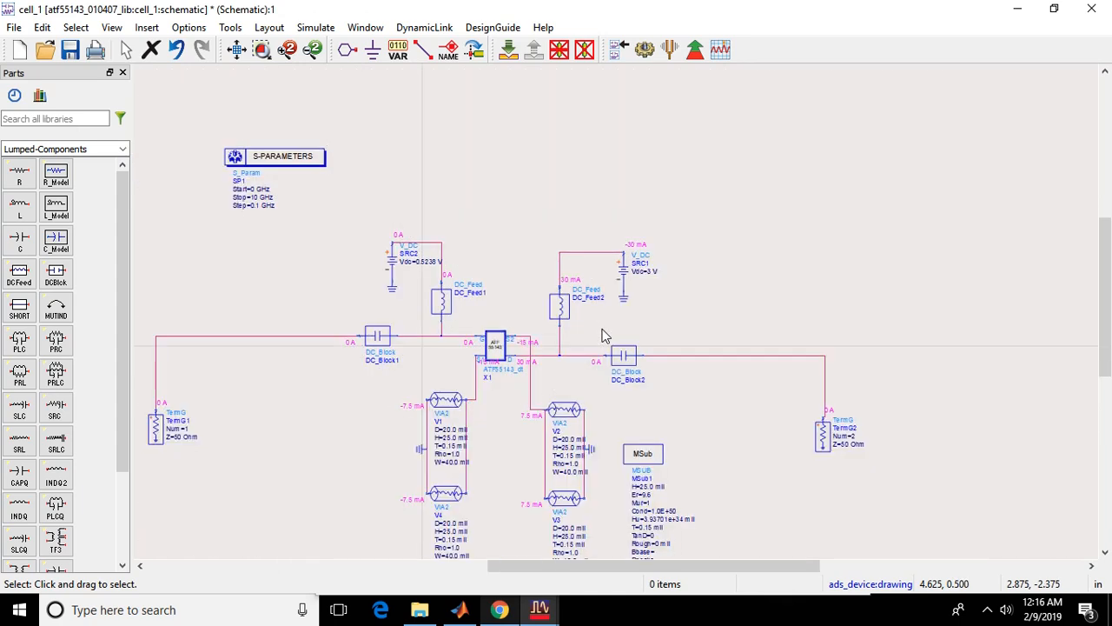
pyautogui.moveTo(1100, 258)
pyautogui.mouseDown()
pyautogui.moveTo(1100, 247)
pyautogui.moveTo(1100, 338)
pyautogui.moveTo(1100, 273)
pyautogui.mouseUp()
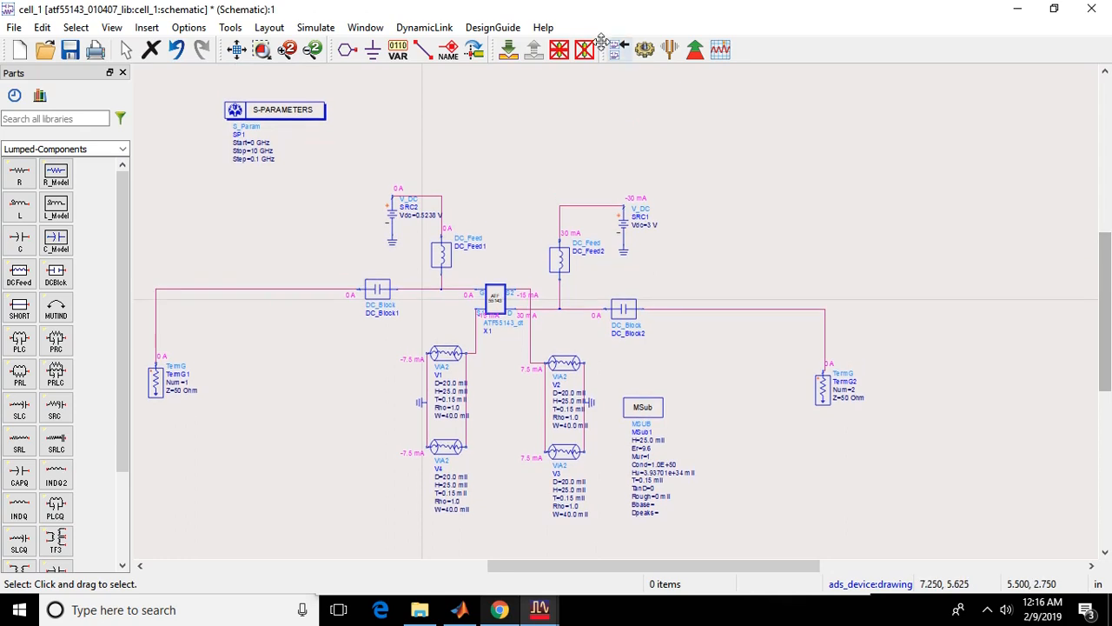
pyautogui.click(645, 50)
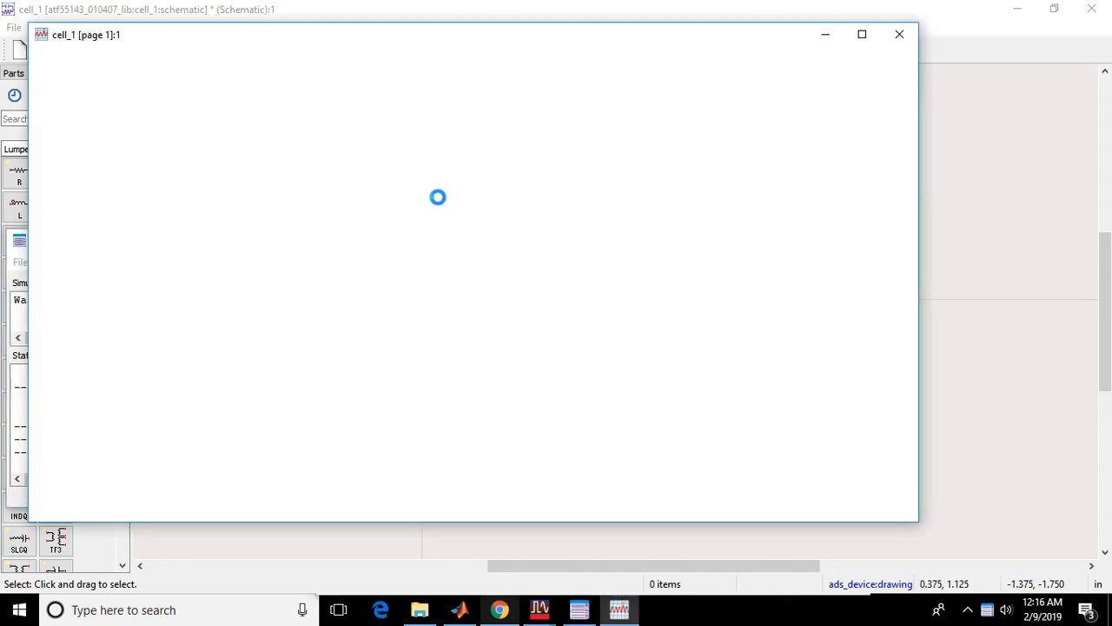
pyautogui.click(899, 34)
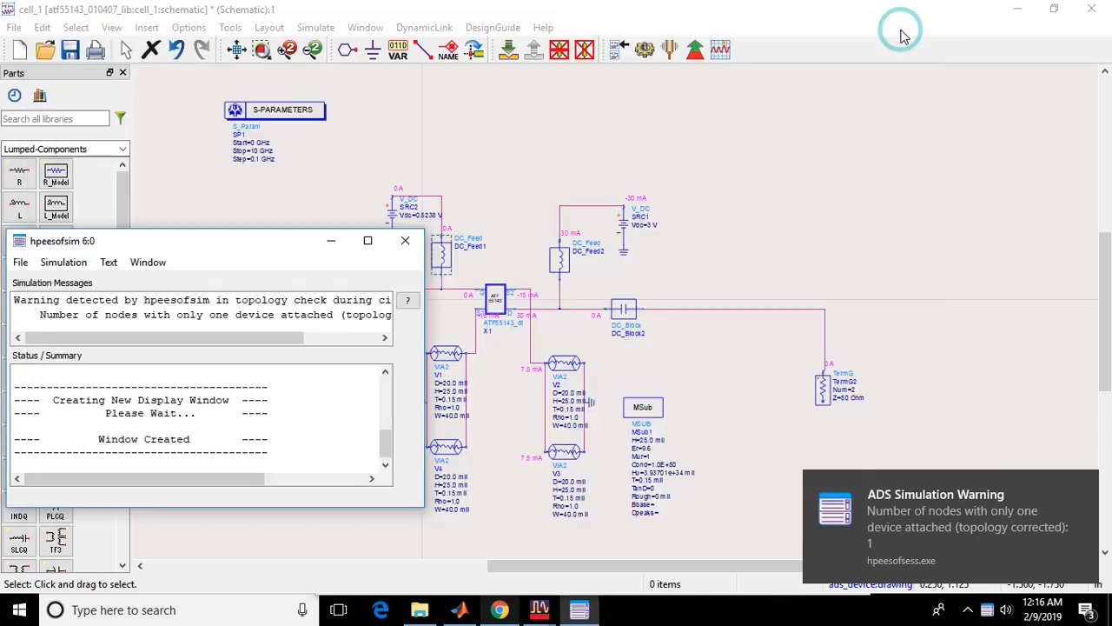
pyautogui.click(331, 240)
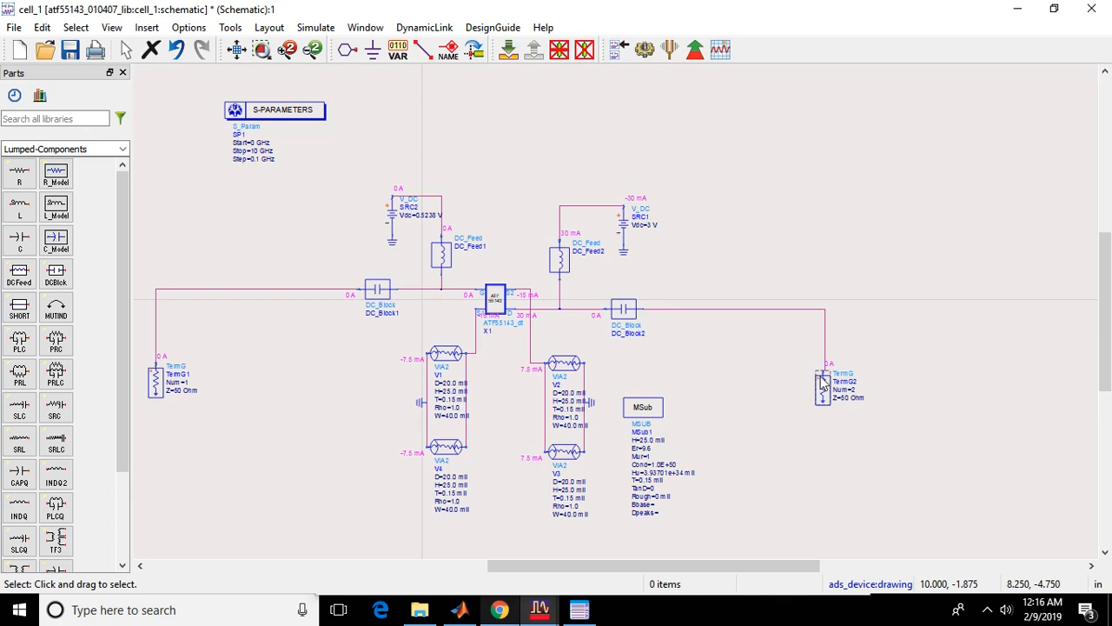
# Step: Move output termination TermG2 outward and down and input termination TermG1 down to make room on both signal lines
pyautogui.moveTo(822, 388); pyautogui.dragTo(857, 401)
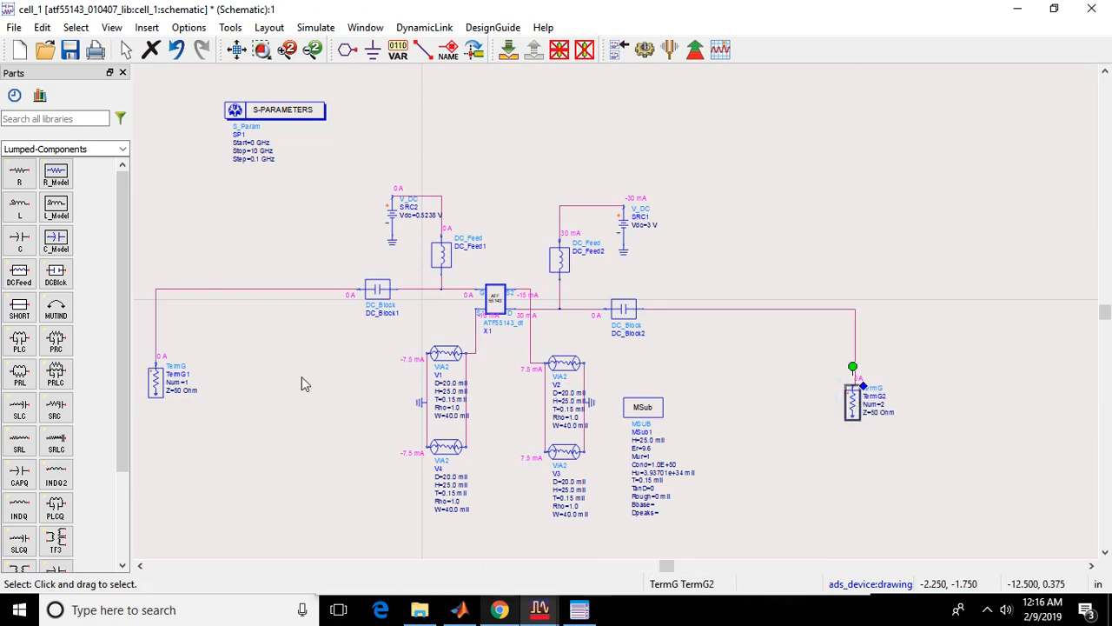
pyautogui.moveTo(158, 386); pyautogui.dragTo(158, 429)
pyautogui.click(285, 367)
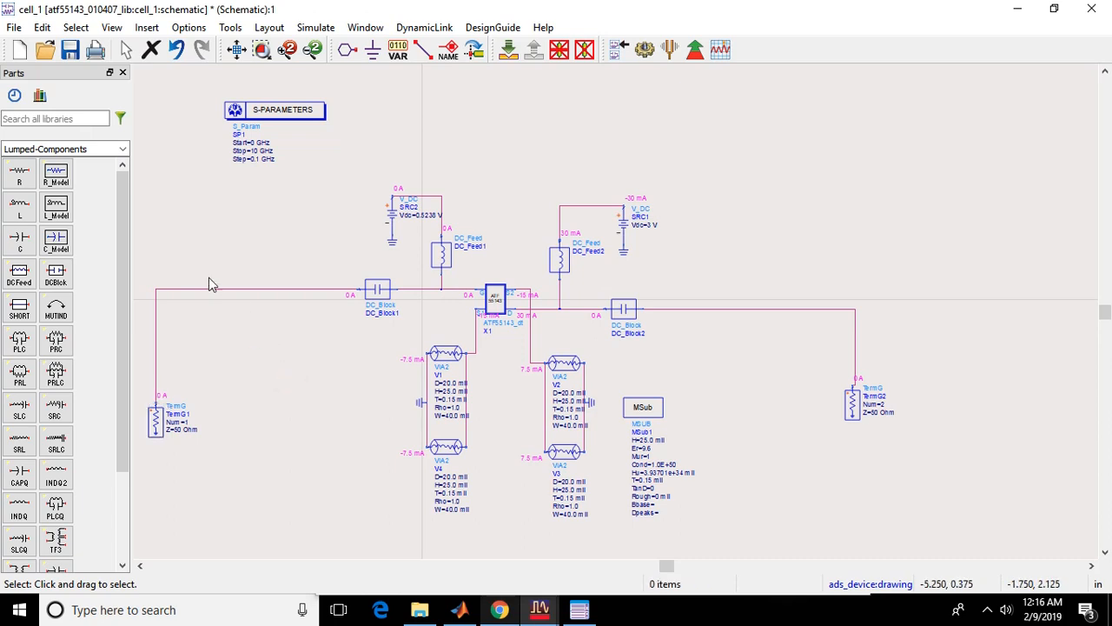
# Step: Place two vertical shunt resistors, one on the line between TermG1 and DC_Block1, the other between DC_Block2 and TermG2
pyautogui.click(20, 175)
pyautogui.hotkey('ctrl', 'r')
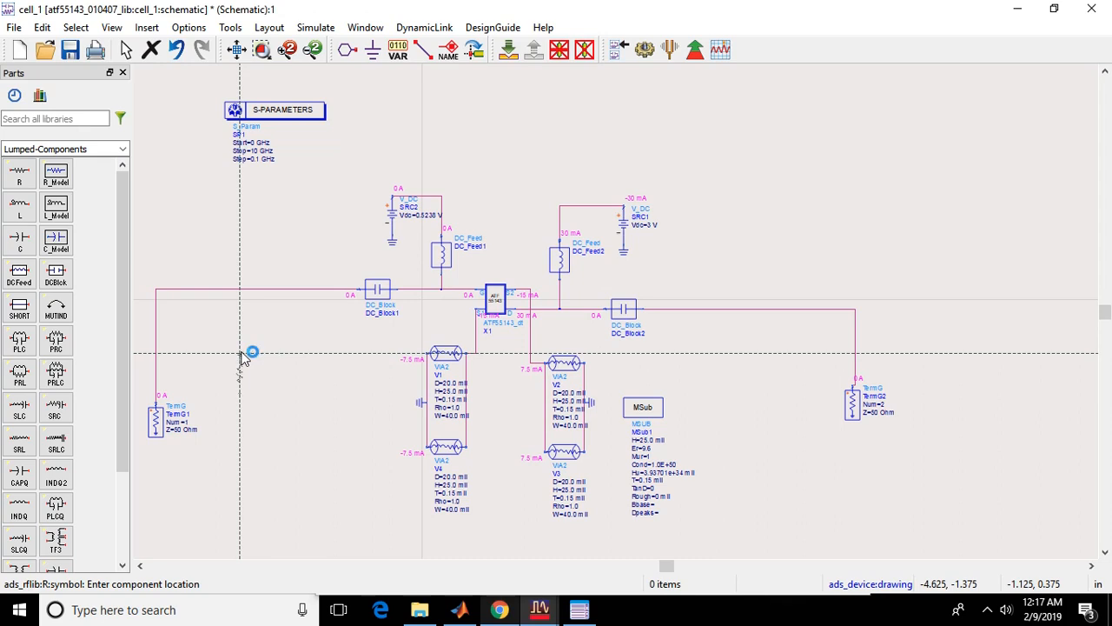
pyautogui.click(230, 296)
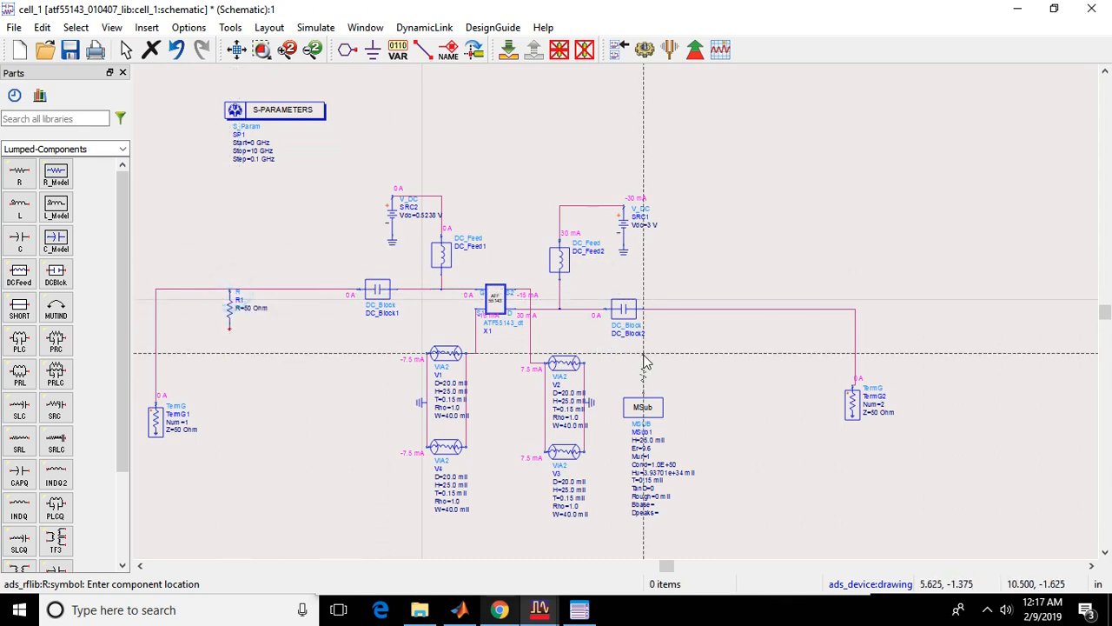
pyautogui.click(751, 310)
pyautogui.press('Escape')
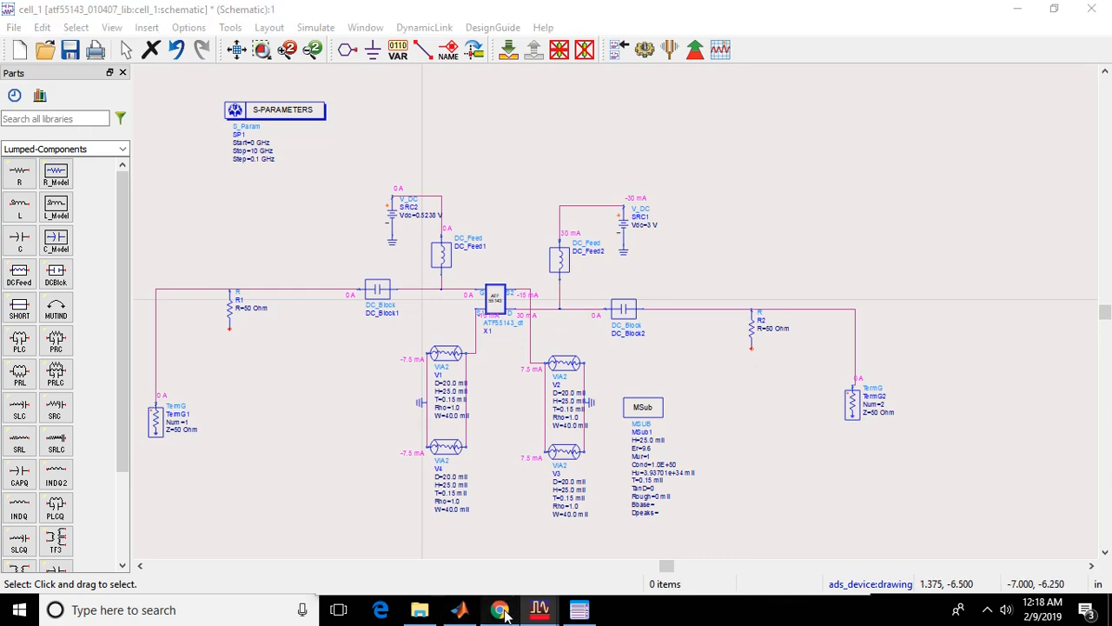
# Step: Switch to the data sheet in Chrome and examine the bias condition of the Typical Noise Parameters table on page 13
pyautogui.click(499, 610)
pyautogui.click(513, 287)
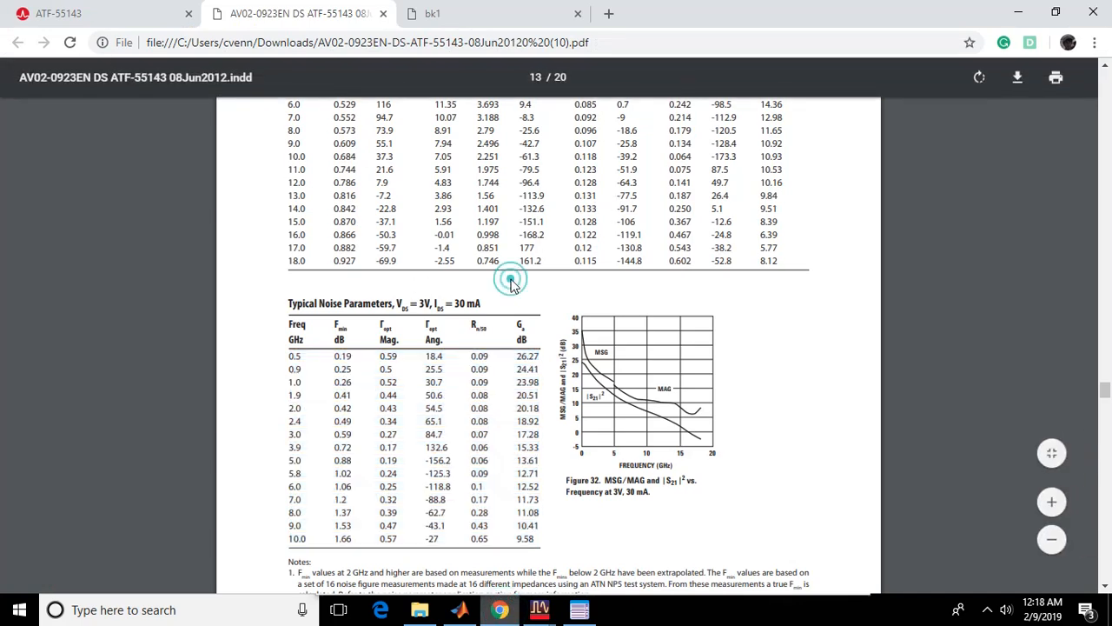
pyautogui.scroll(-4, 2, 393)
pyautogui.scroll(5, 1, 394)
pyautogui.scroll(-3, 2, 393)
pyautogui.scroll(3, 2, 393)
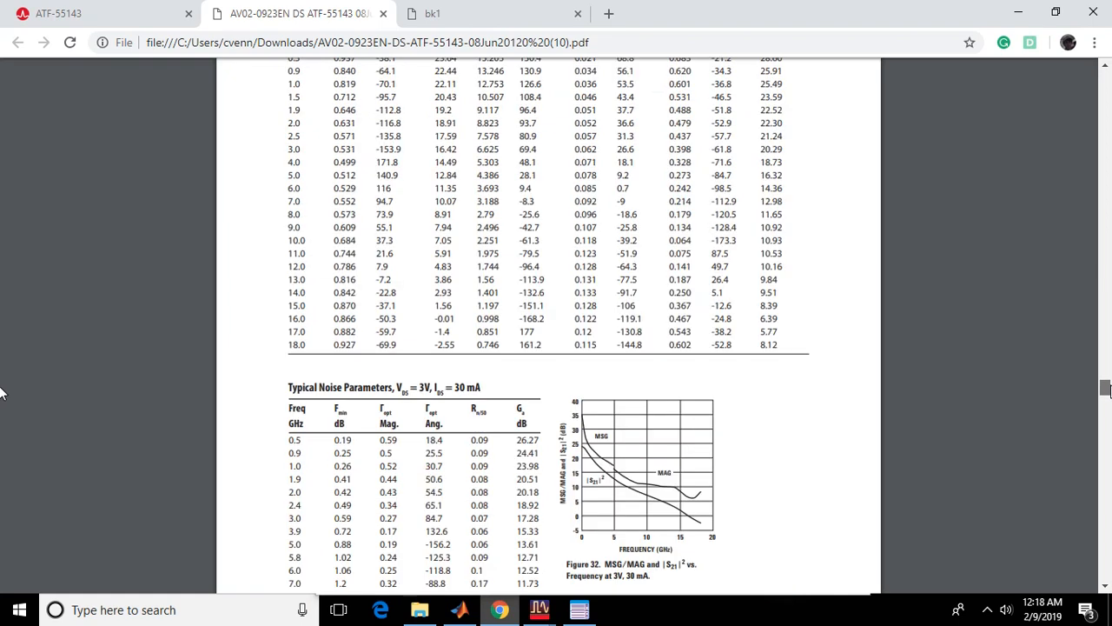
pyautogui.scroll(3, 2, 394)
pyautogui.scroll(-4, 1, 395)
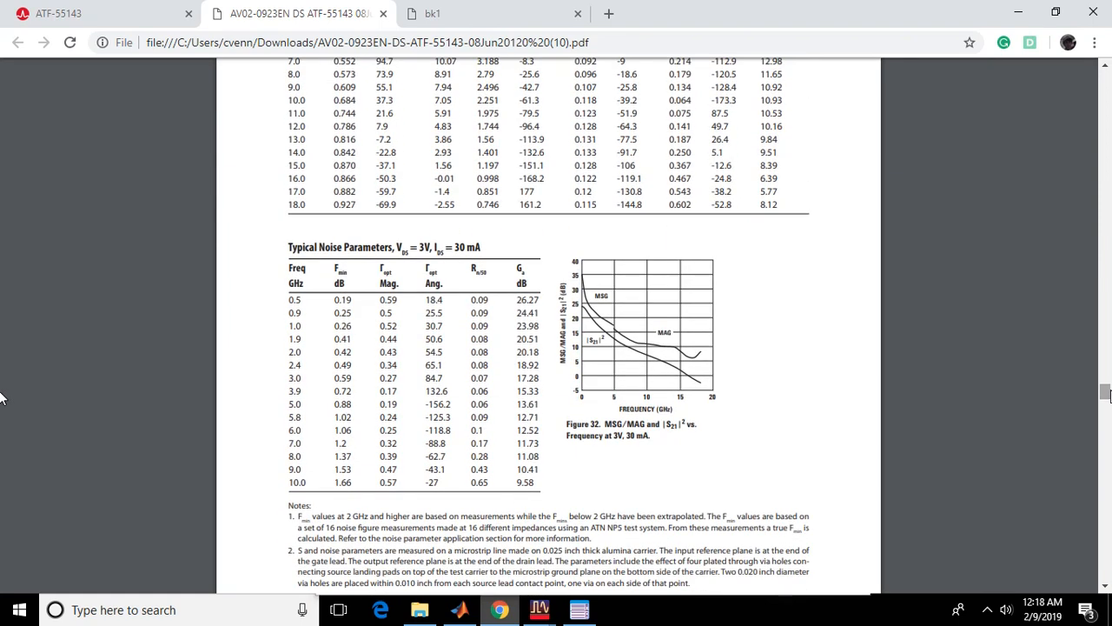
pyautogui.moveTo(394, 248); pyautogui.dragTo(484, 248)
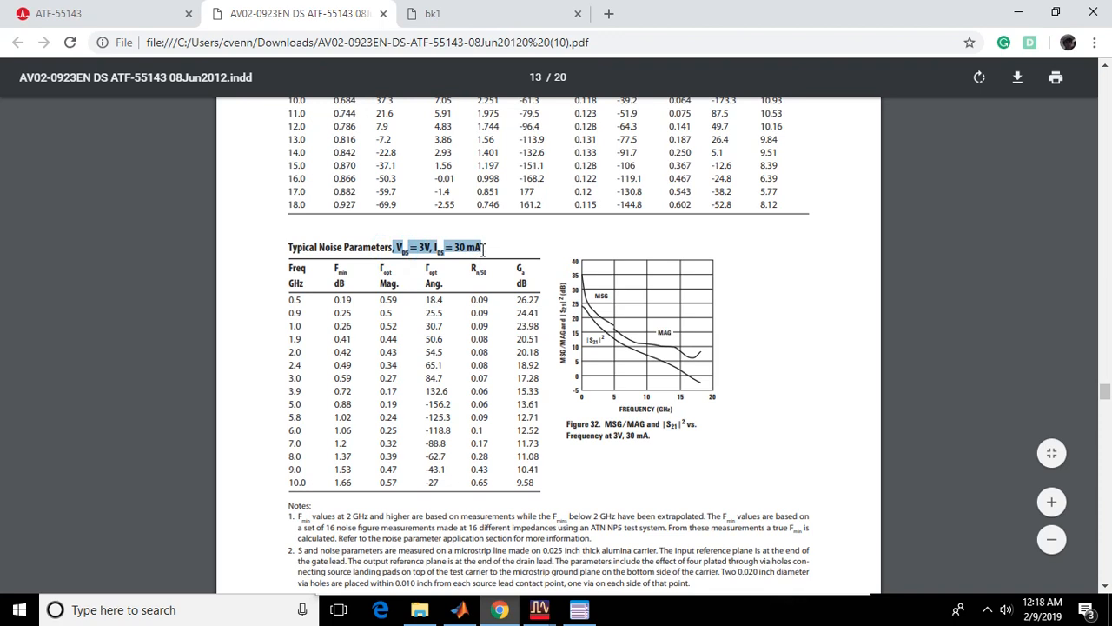
pyautogui.click(494, 249)
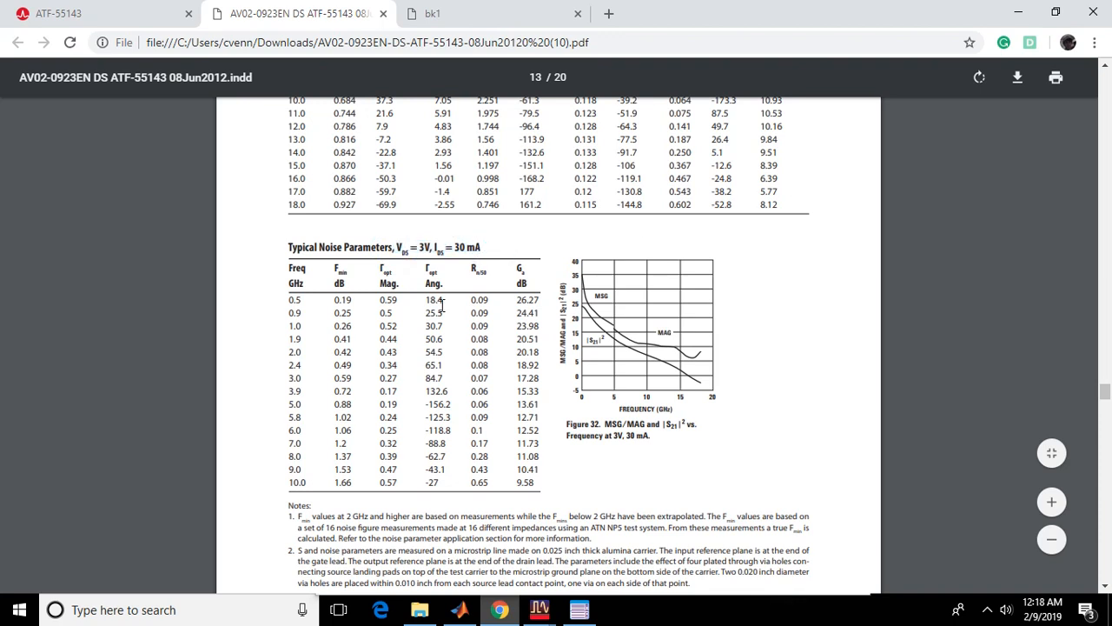
# Step: Return to the cell_1 schematic and add grounds to the free ends of resistors R1 and R2
pyautogui.click(1018, 12)
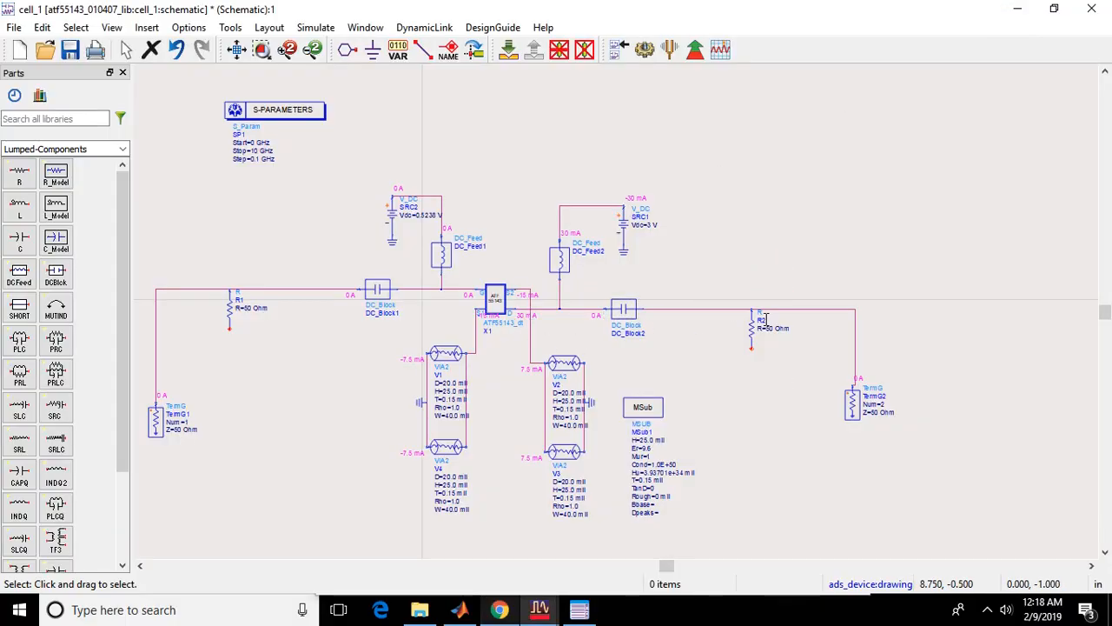
pyautogui.click(372, 50)
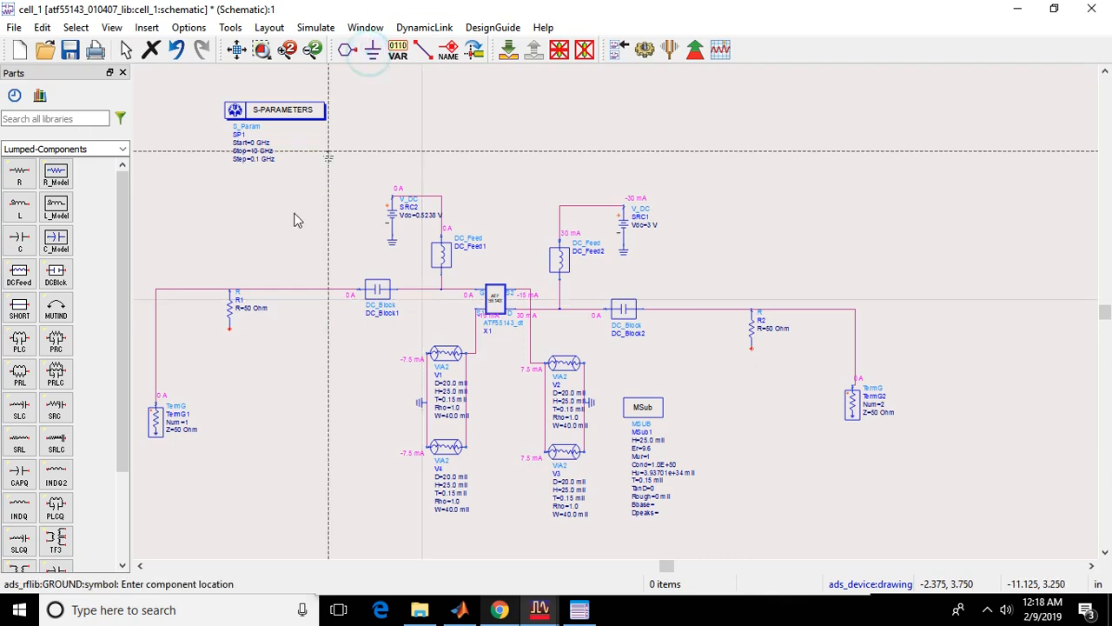
pyautogui.click(229, 334)
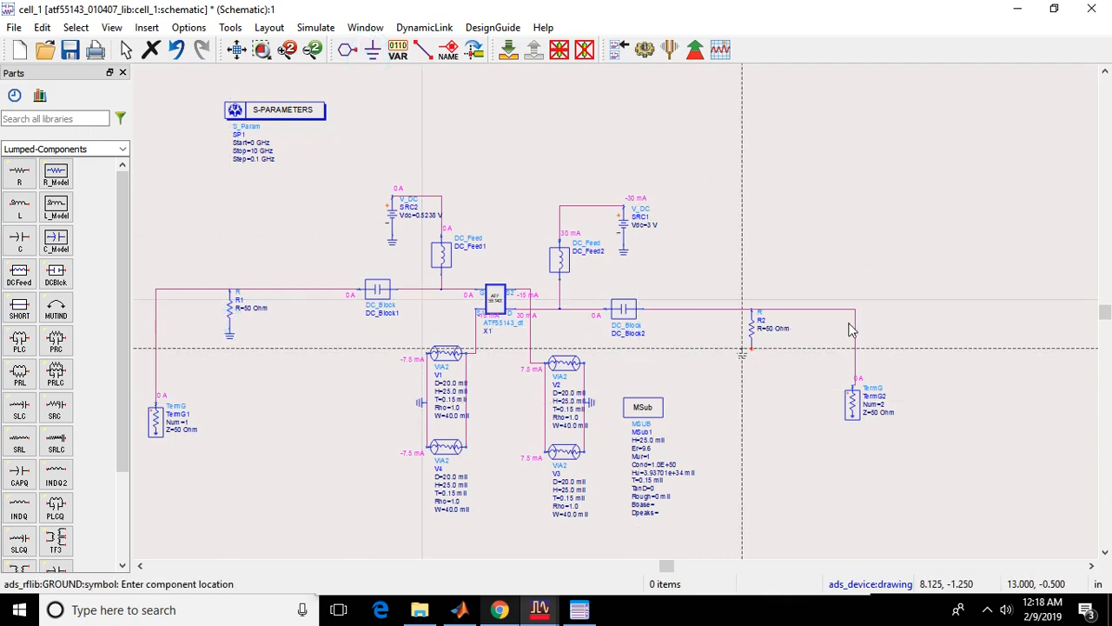
pyautogui.click(752, 344)
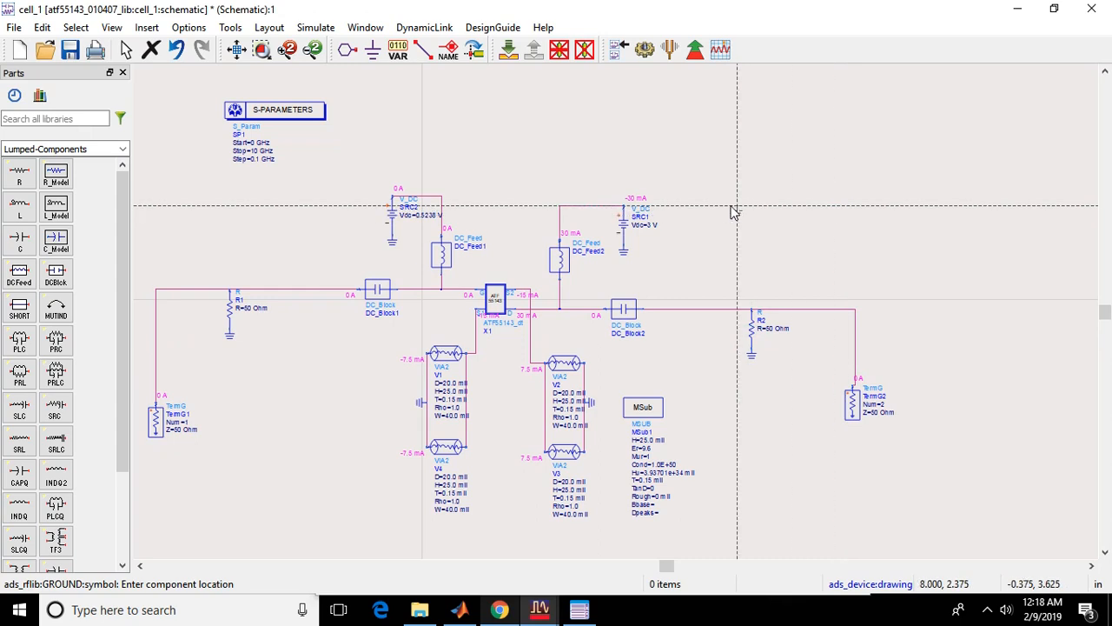
pyautogui.press('Escape')
# Step: Set the resistance of both shunt resistors R2 and R1 to 500 Ohm
pyautogui.doubleClick(771, 328)
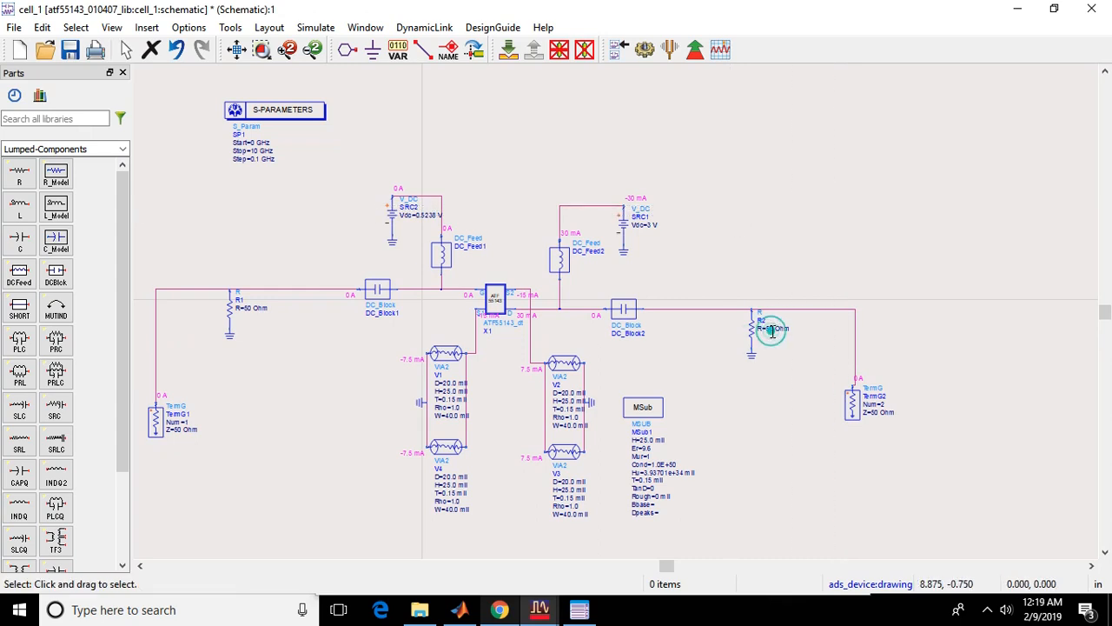
pyautogui.write('500')
pyautogui.click(773, 339)
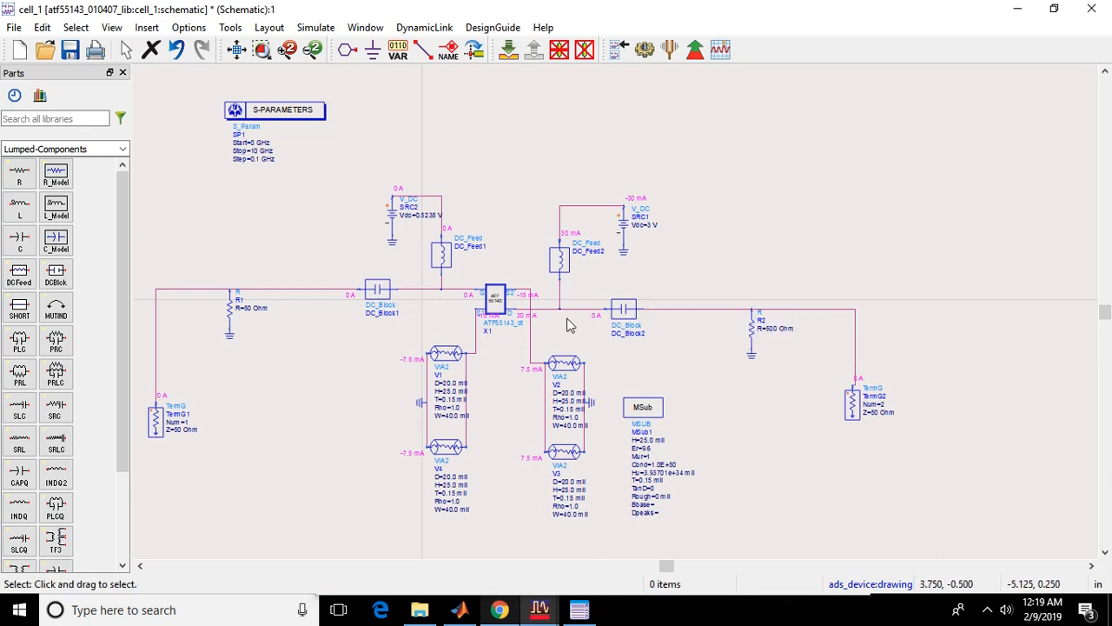
pyautogui.doubleClick(248, 307)
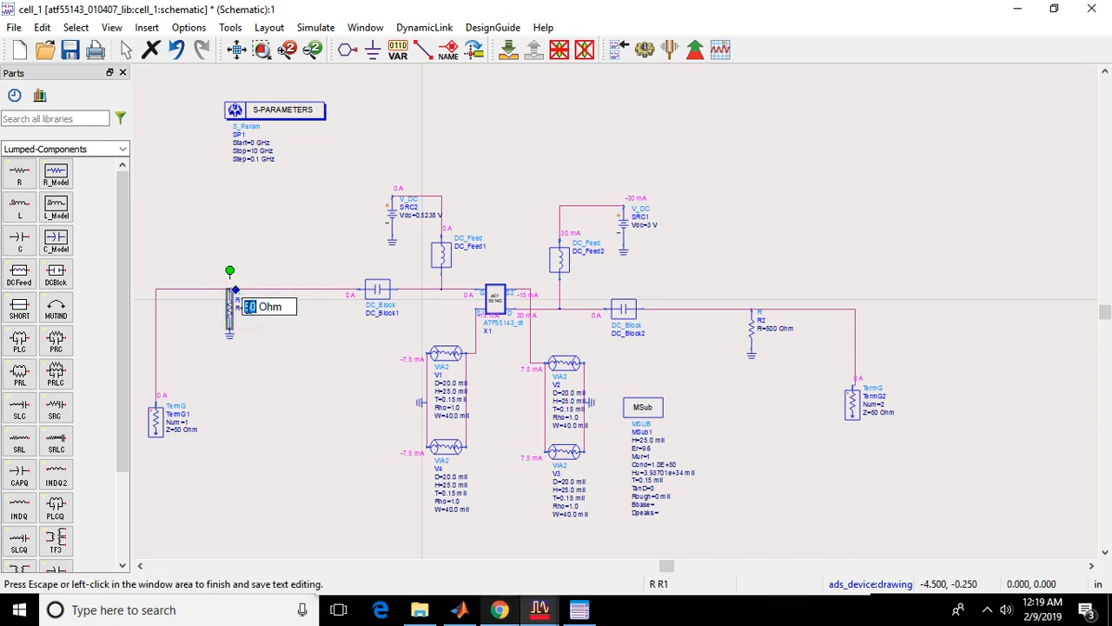
pyautogui.click(250, 307)
pyautogui.write('0')
pyautogui.press('Escape')
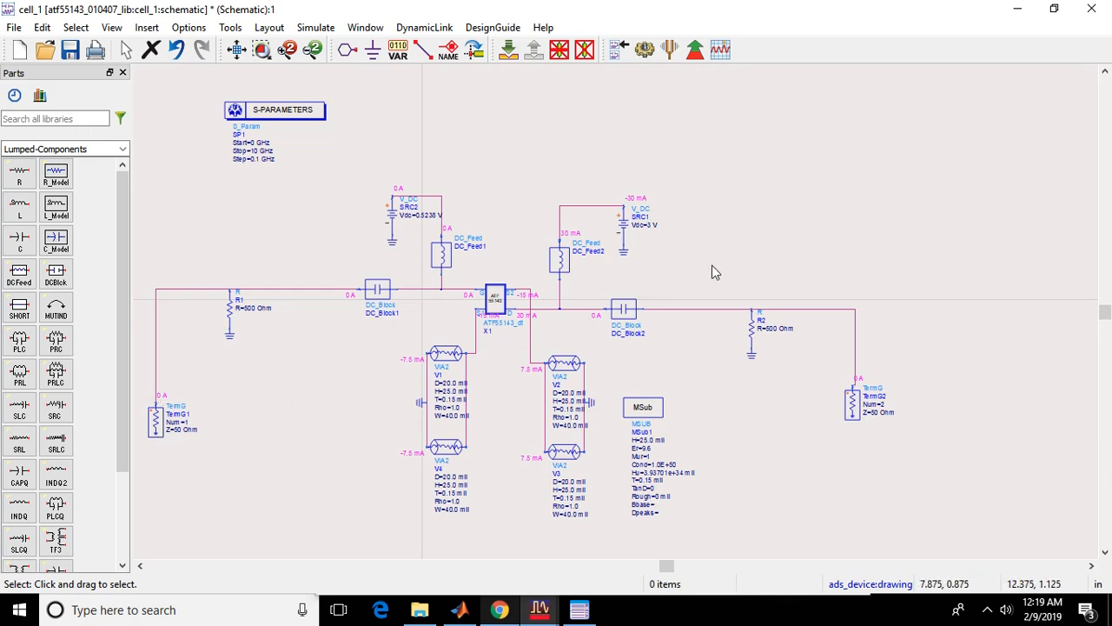
pyautogui.doubleClick(253, 308)
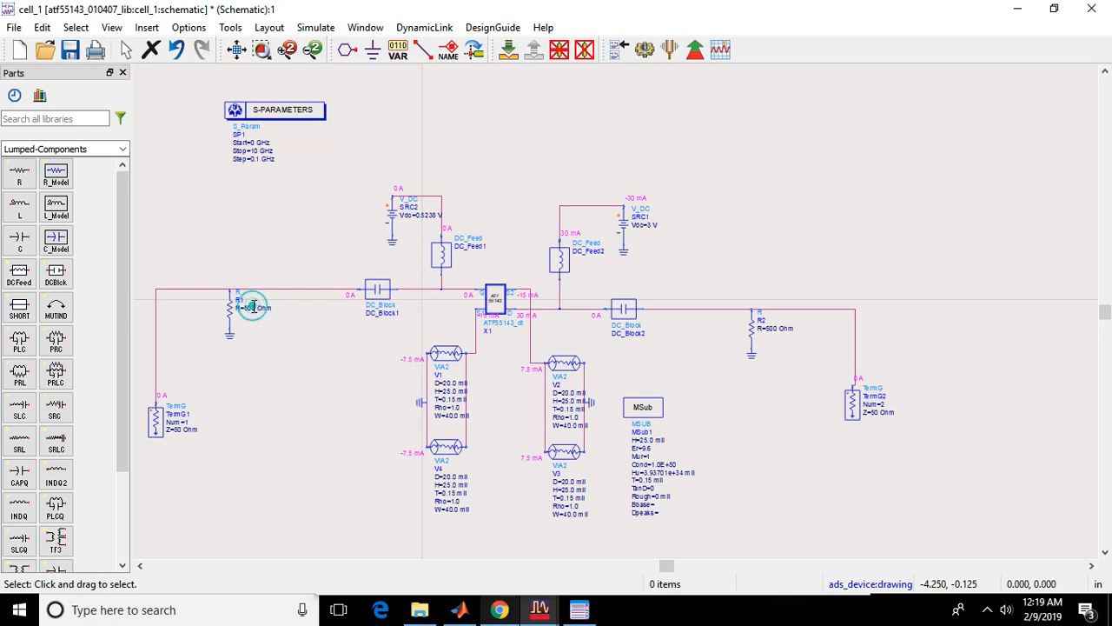
pyautogui.click(707, 251)
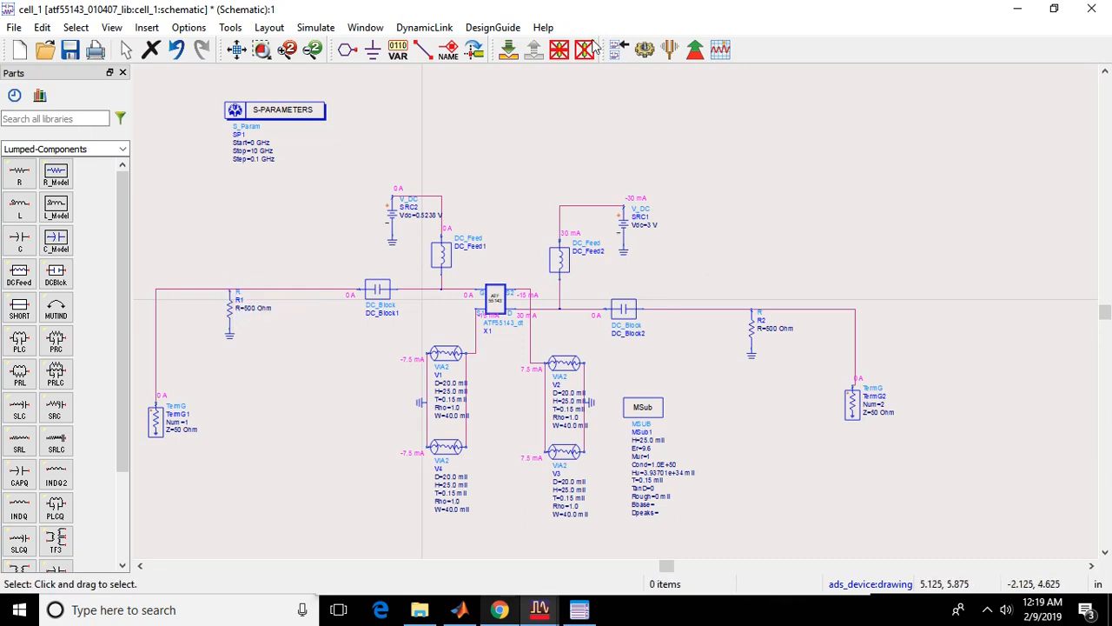
# Step: Simulate the schematic, check the dataset variables offered for a rectangular plot, and close the data display without plotting
pyautogui.click(644, 52)
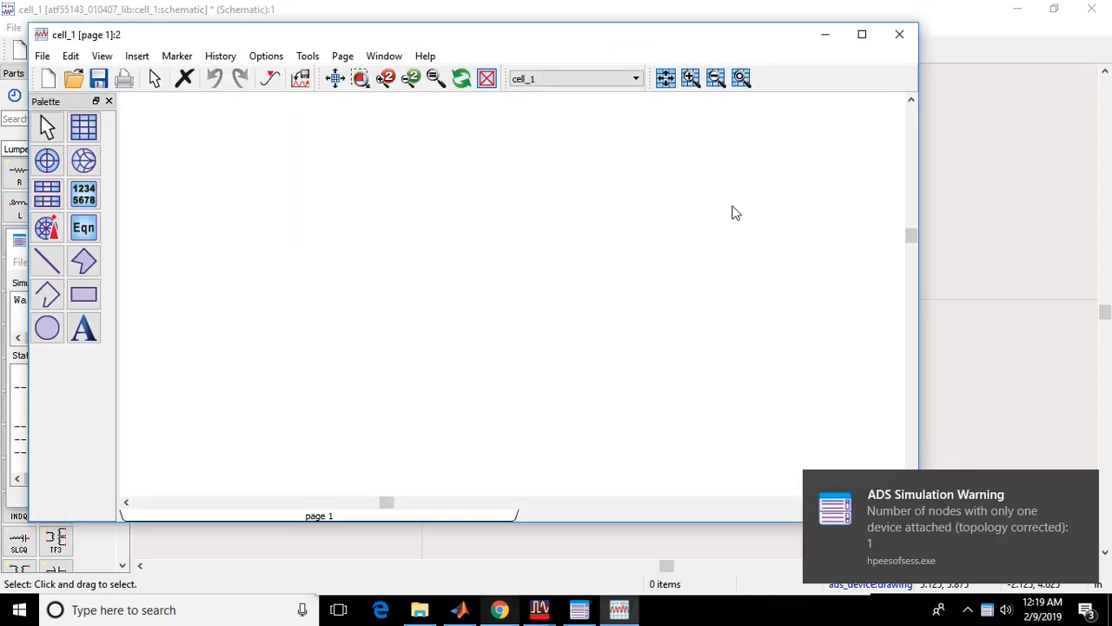
pyautogui.moveTo(695, 43); pyautogui.dragTo(710, 126)
pyautogui.click(98, 209)
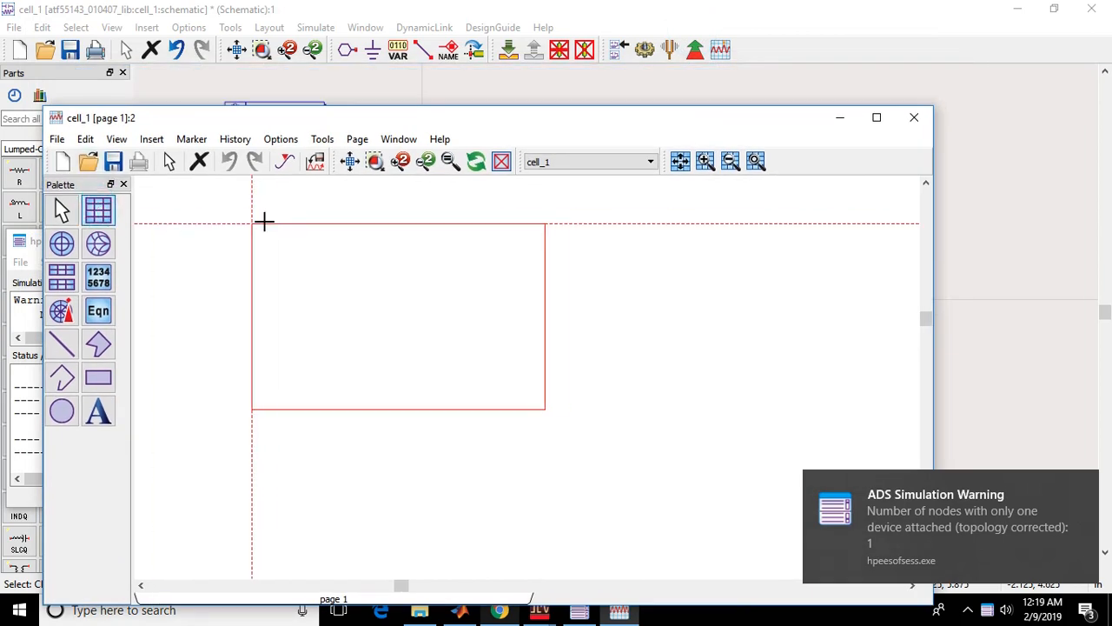
pyautogui.click(293, 252)
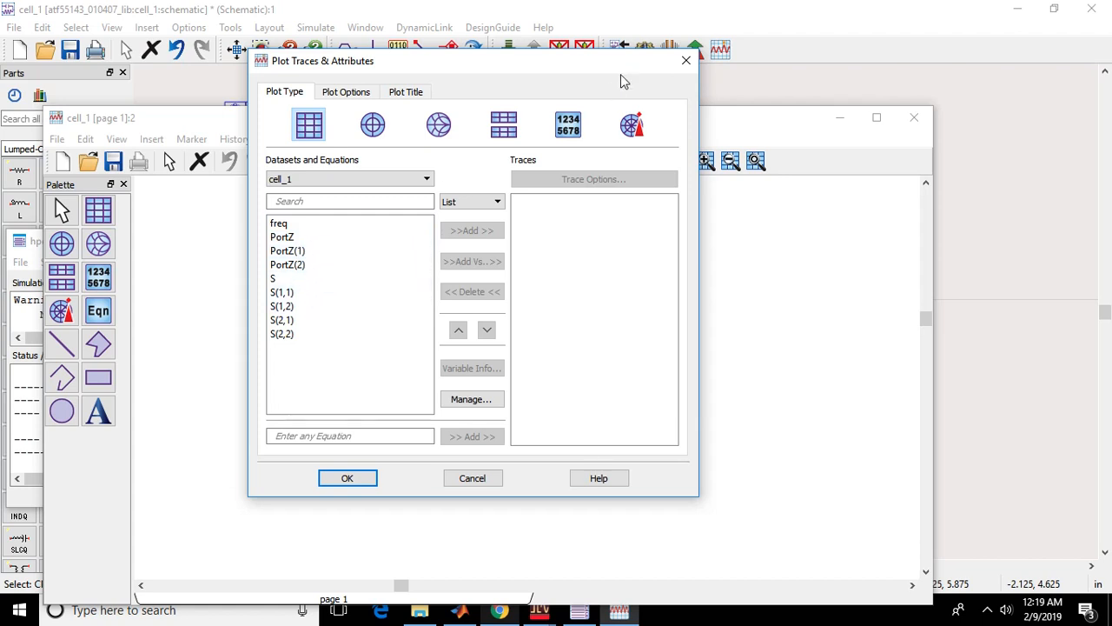
pyautogui.click(686, 60)
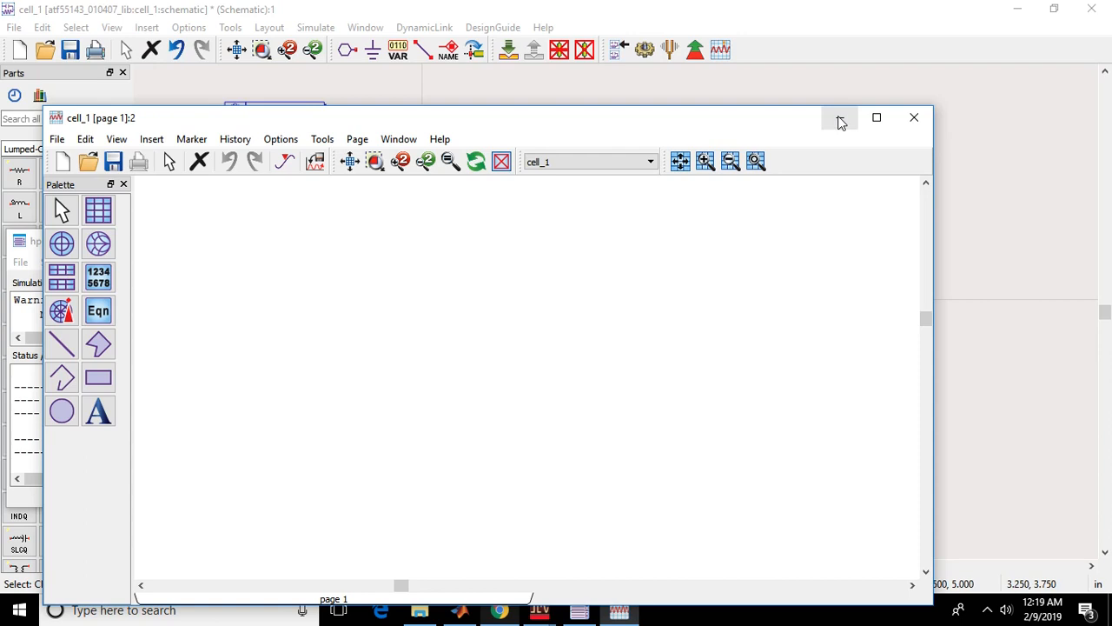
pyautogui.click(916, 117)
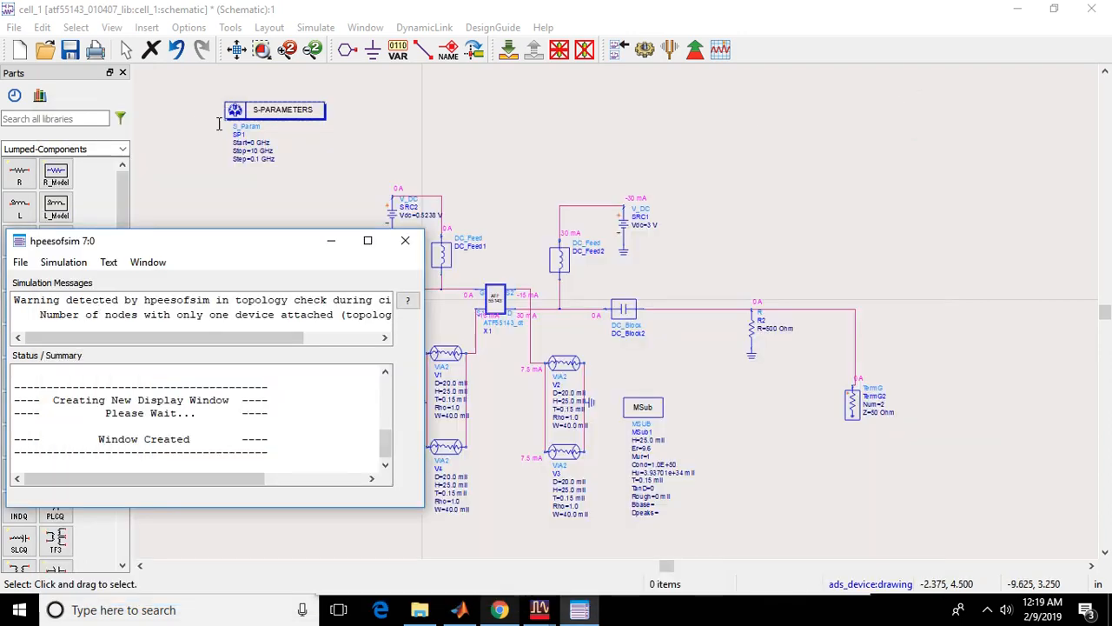
pyautogui.click(331, 241)
# Step: Find the StabFact (Rollett stability factor) component and place one in the empty area above the output network
pyautogui.click(63, 121)
pyautogui.write('stabfact')
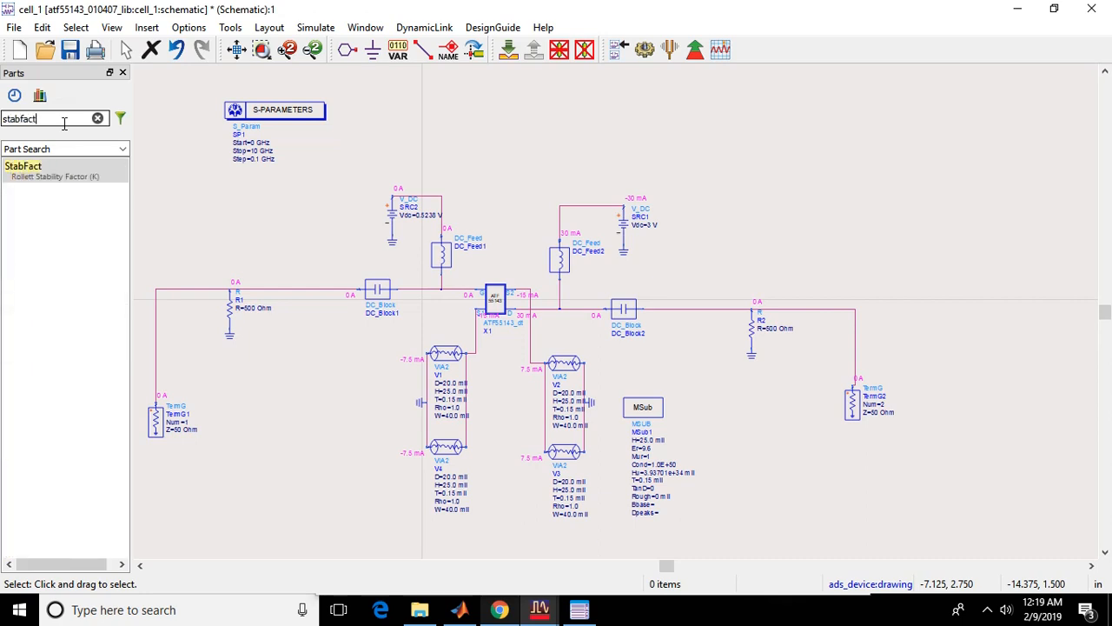
pyautogui.click(26, 167)
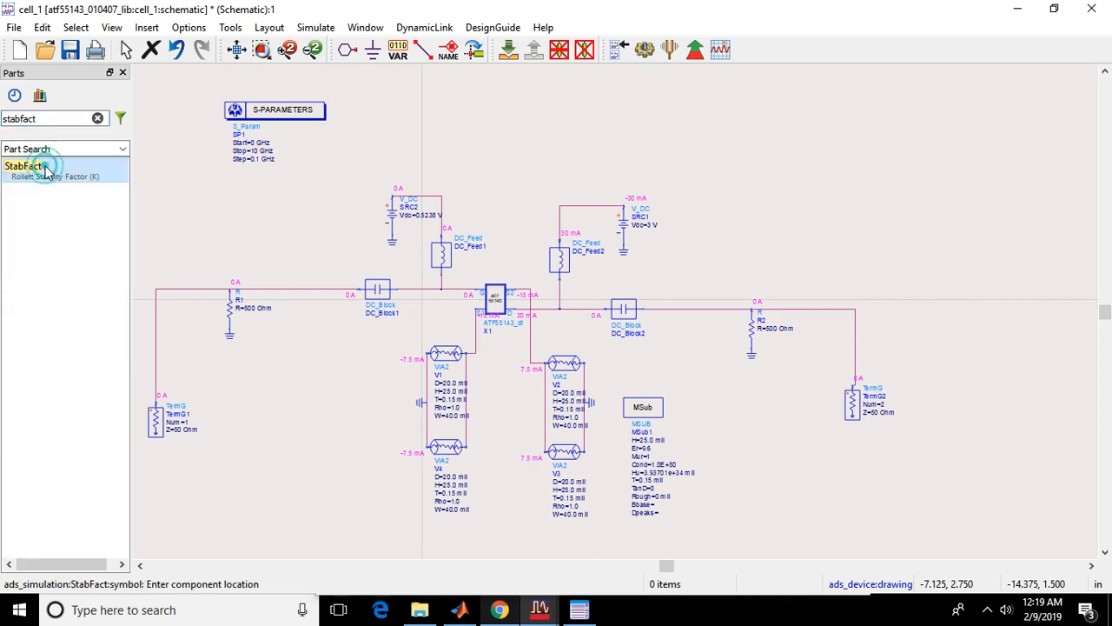
pyautogui.click(761, 169)
pyautogui.press('Escape')
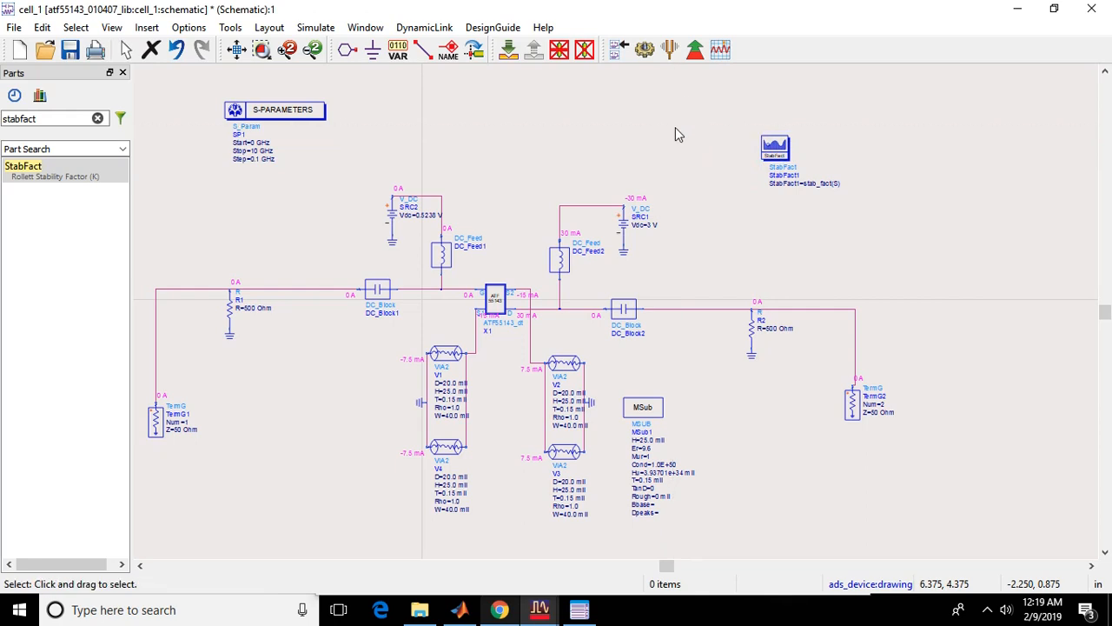
# Step: Simulate the schematic, plot StabFact1 on a rectangular plot, and read the curve around the frequencies where it crosses 1
pyautogui.click(645, 50)
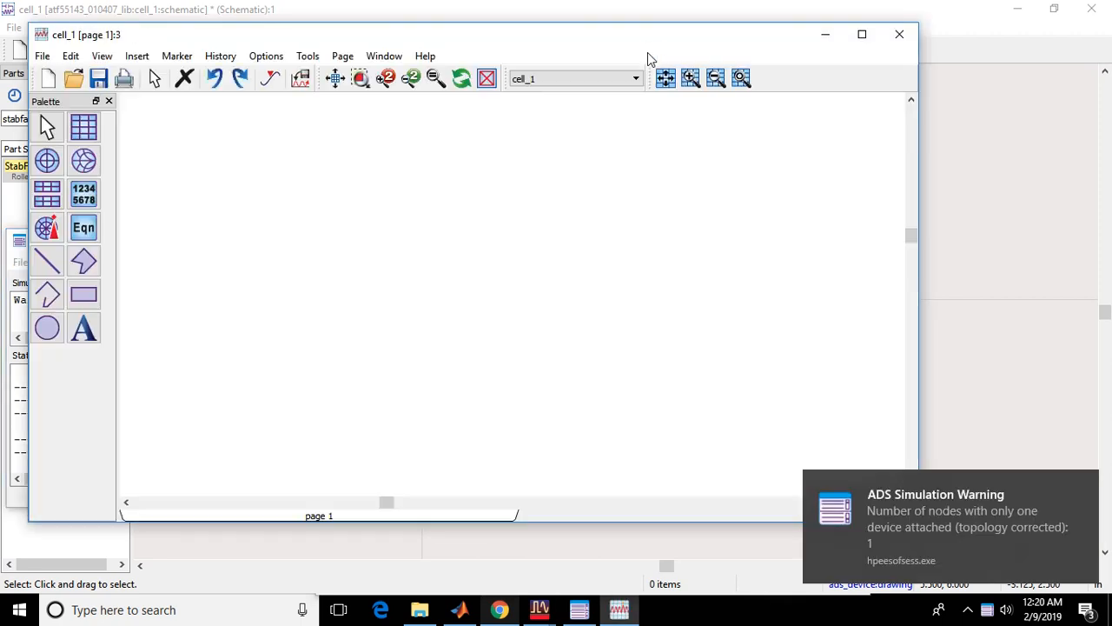
pyautogui.click(82, 125)
pyautogui.click(305, 167)
pyautogui.doubleClick(287, 348)
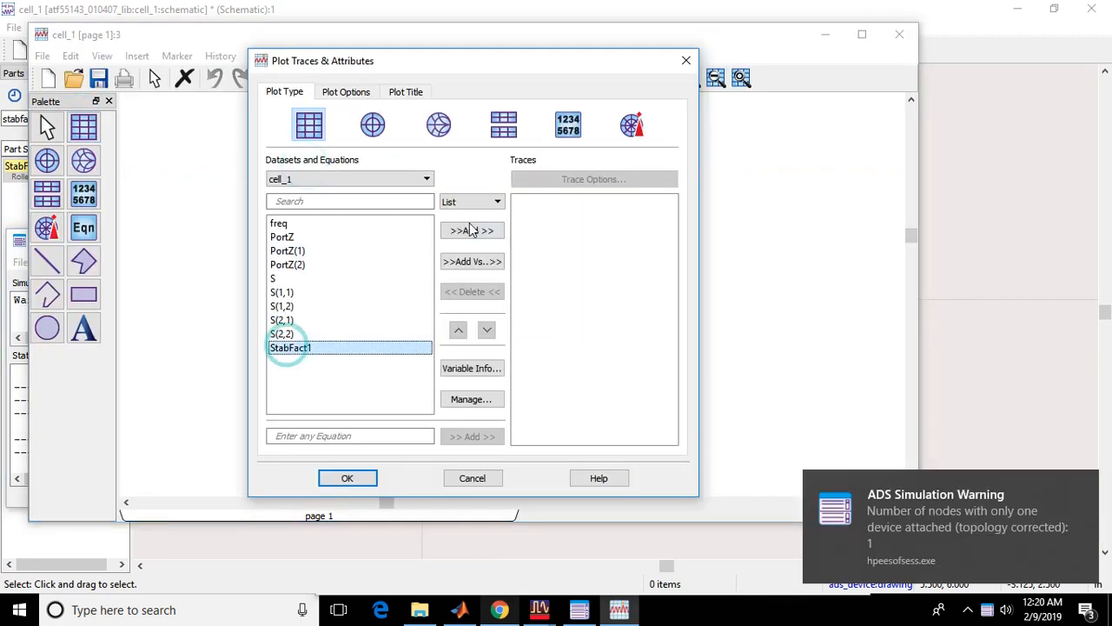
pyautogui.click(349, 478)
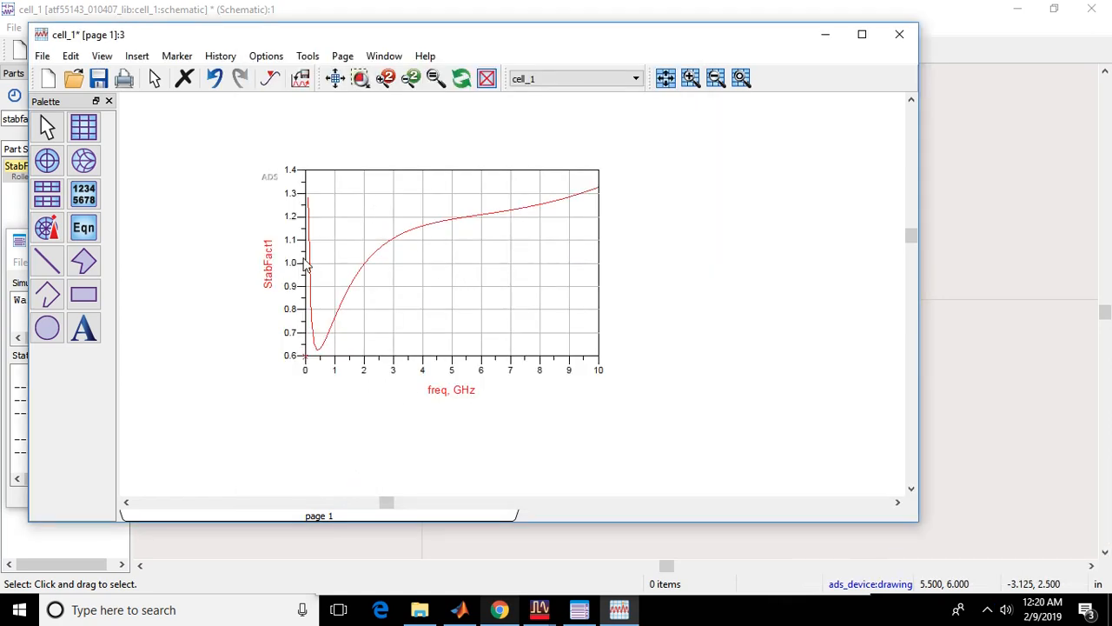
pyautogui.moveTo(314, 271)
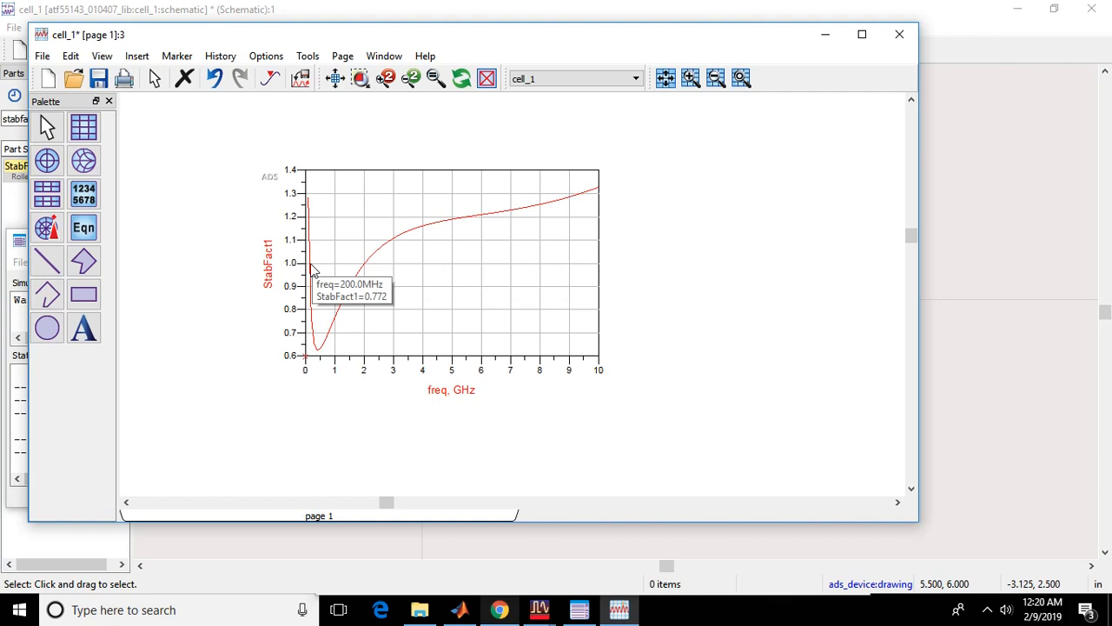
pyautogui.moveTo(365, 270)
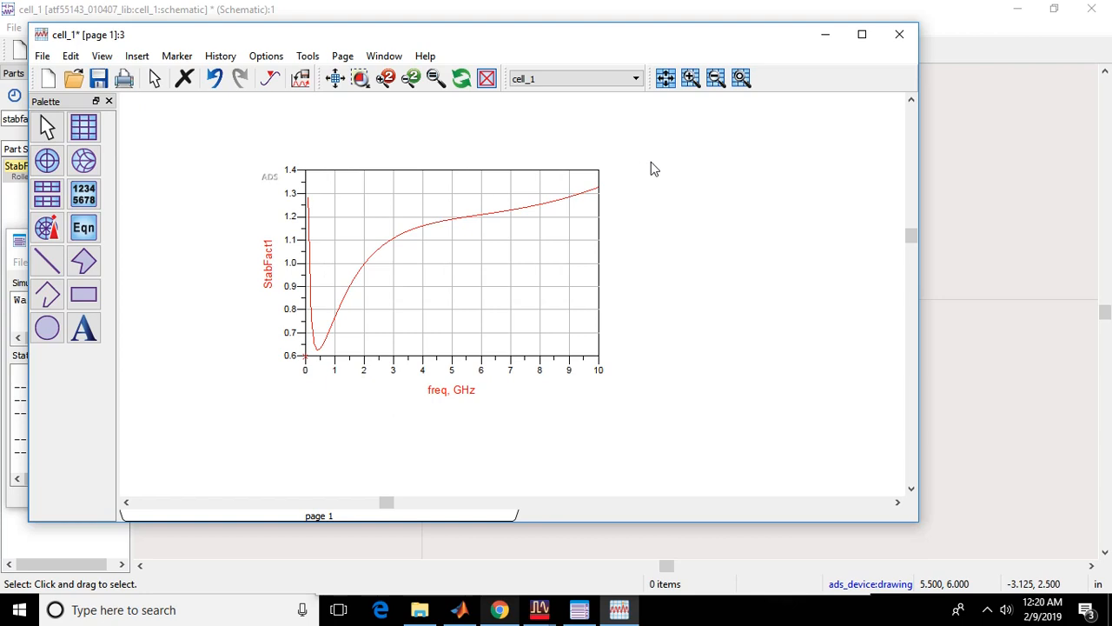
# Step: Return to the schematic, keeping the data display open, and set both shunt resistors R2 and R1 to 300 Ohm
pyautogui.click(897, 38)
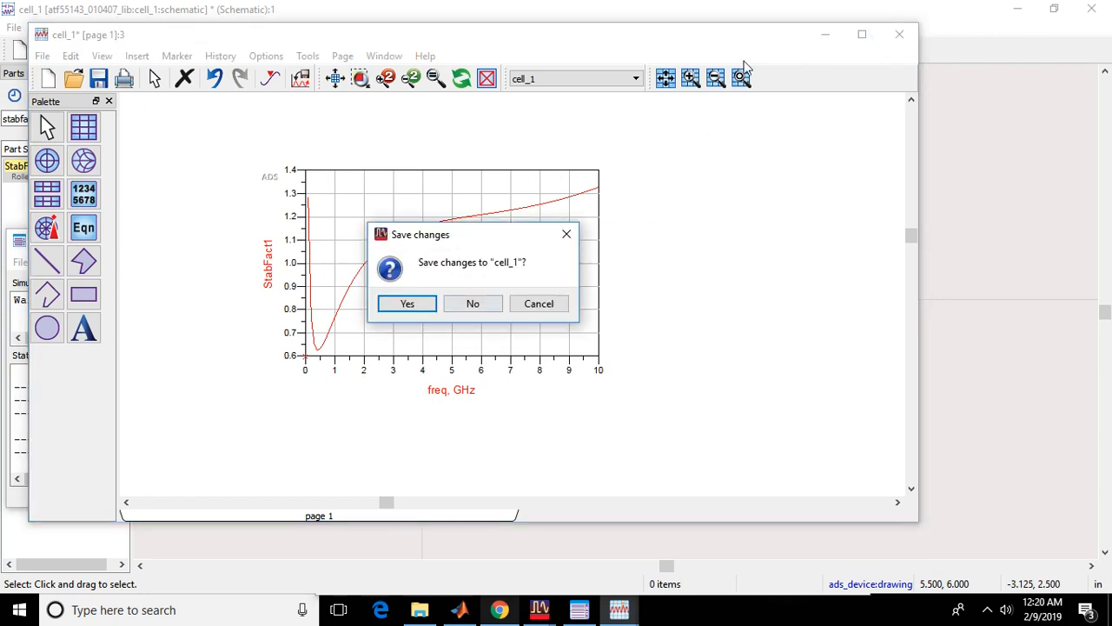
pyautogui.click(570, 233)
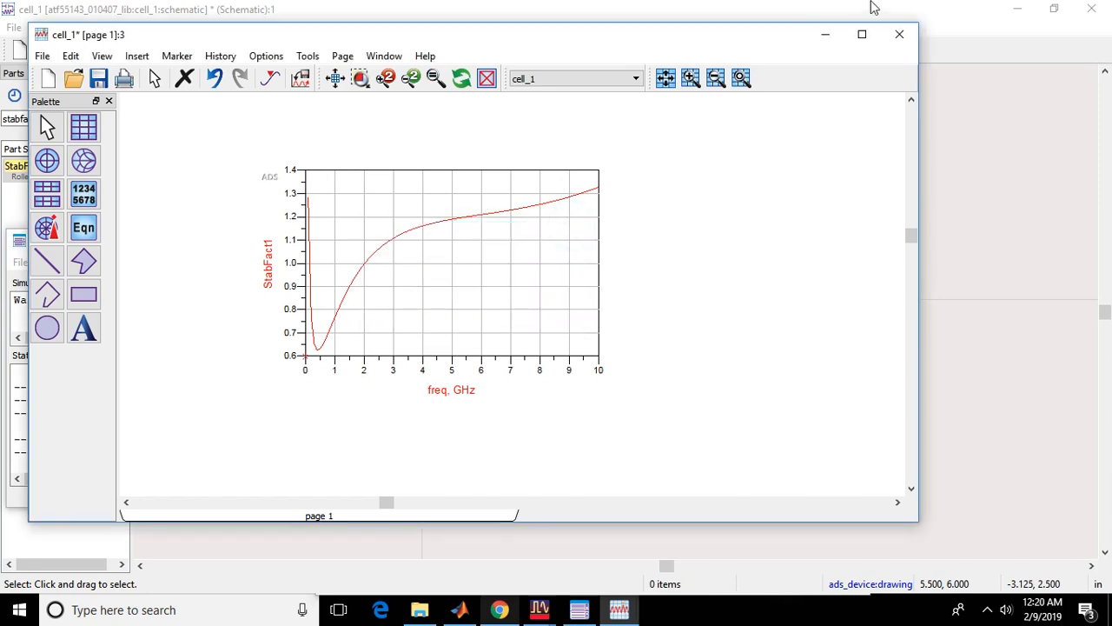
pyautogui.click(827, 35)
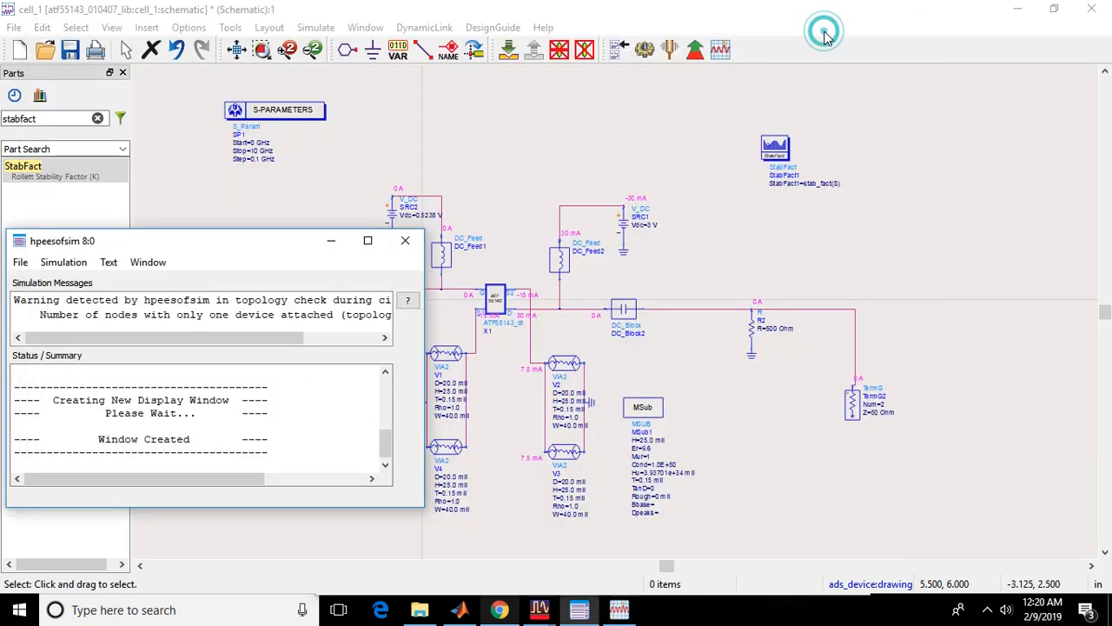
pyautogui.click(328, 241)
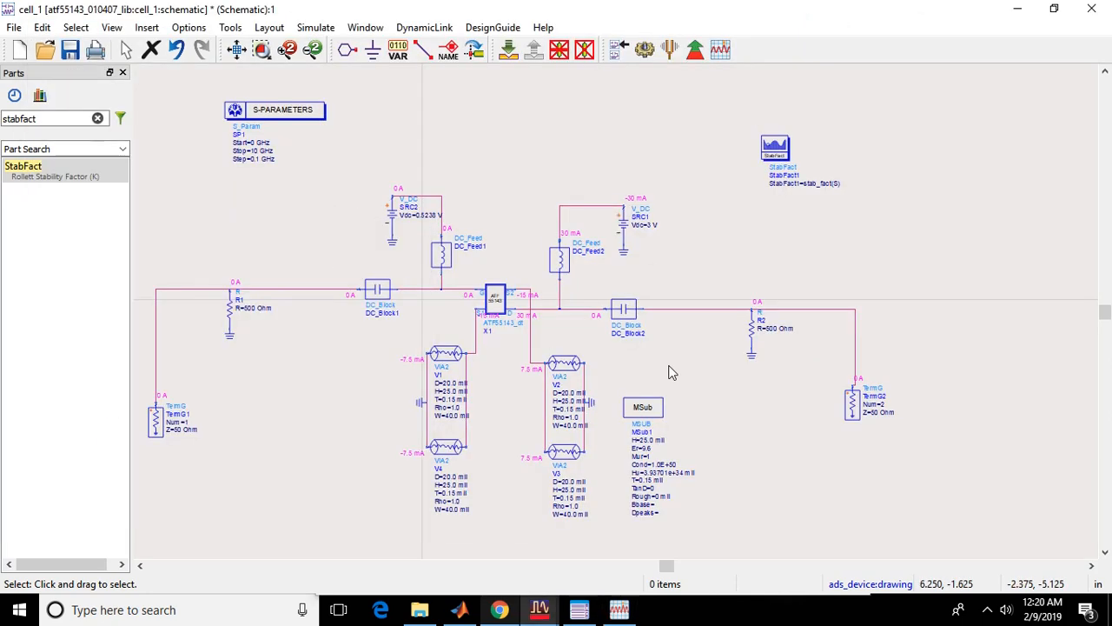
pyautogui.doubleClick(774, 327)
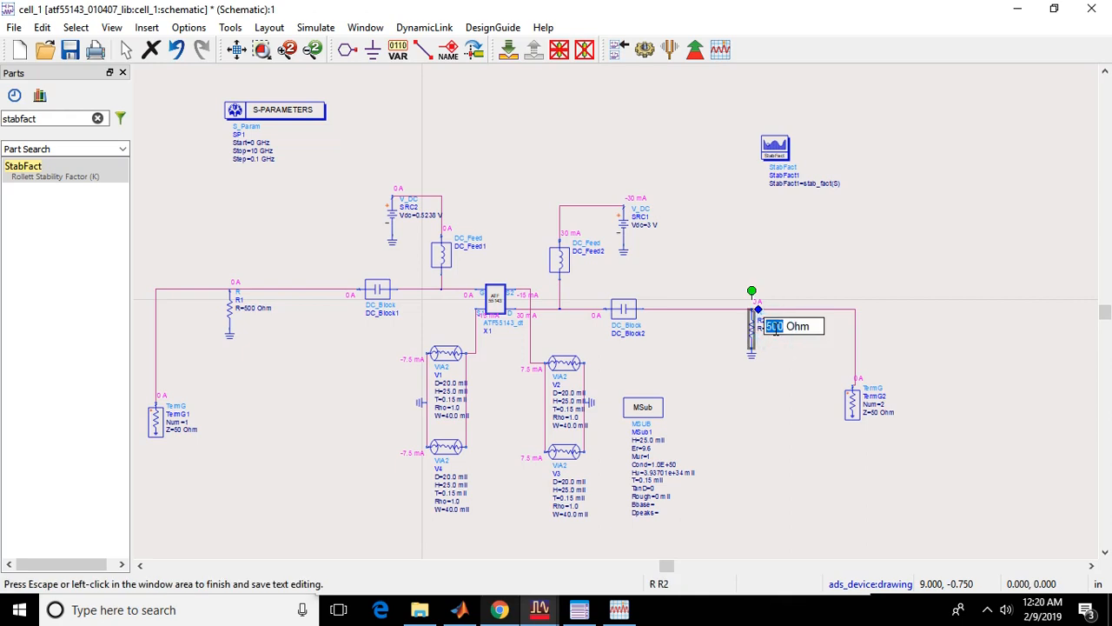
pyautogui.write('300')
pyautogui.press('Return')
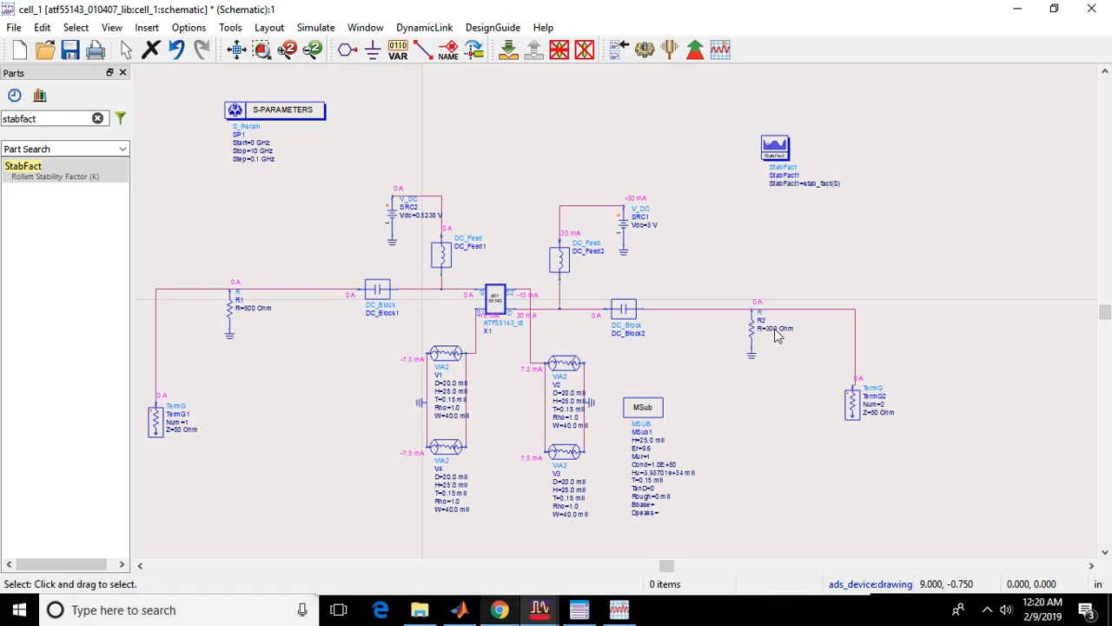
pyautogui.doubleClick(249, 307)
pyautogui.write('300')
pyautogui.press('Return')
# Step: Rerun the simulation with the 300 Ohm resistors, examine the minimum of the StabFact1 curve, and return to the schematic
pyautogui.click(650, 60)
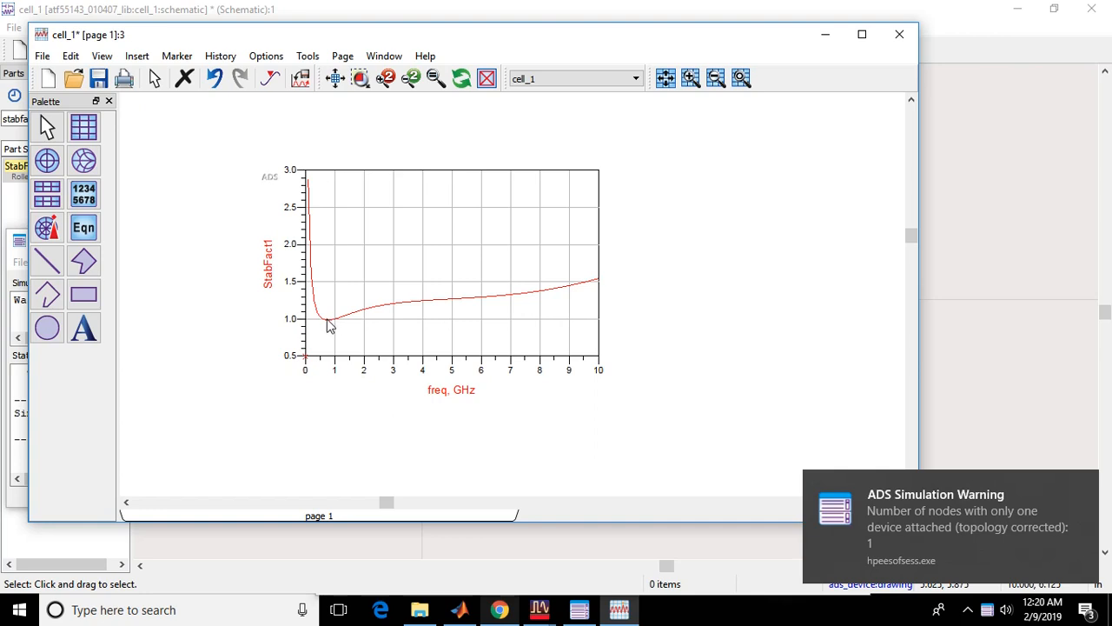
pyautogui.moveTo(329, 323)
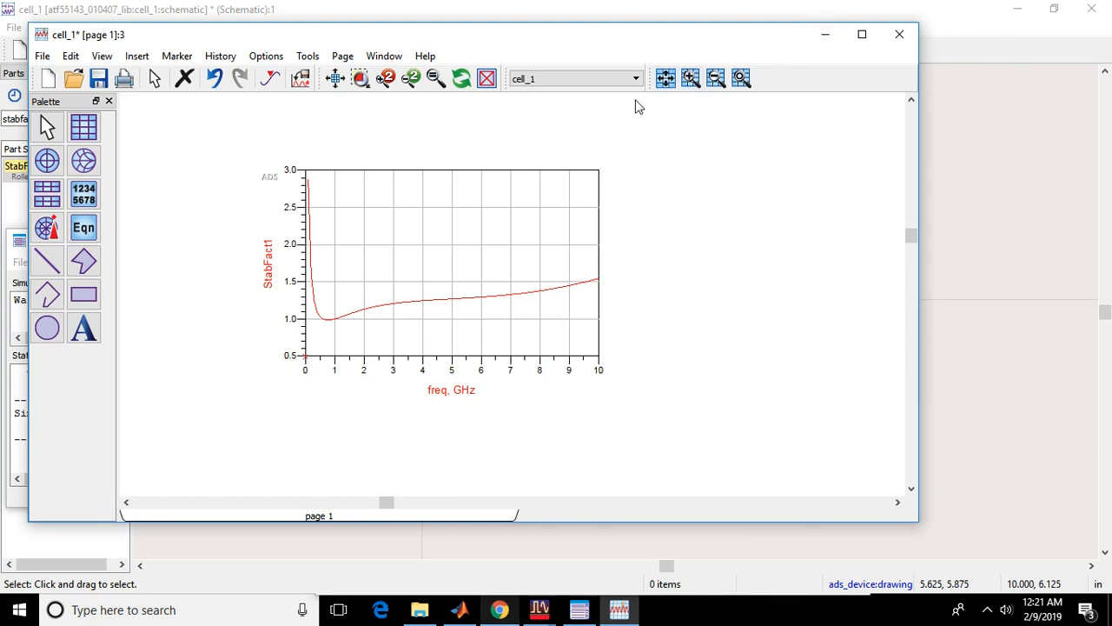
pyautogui.click(829, 40)
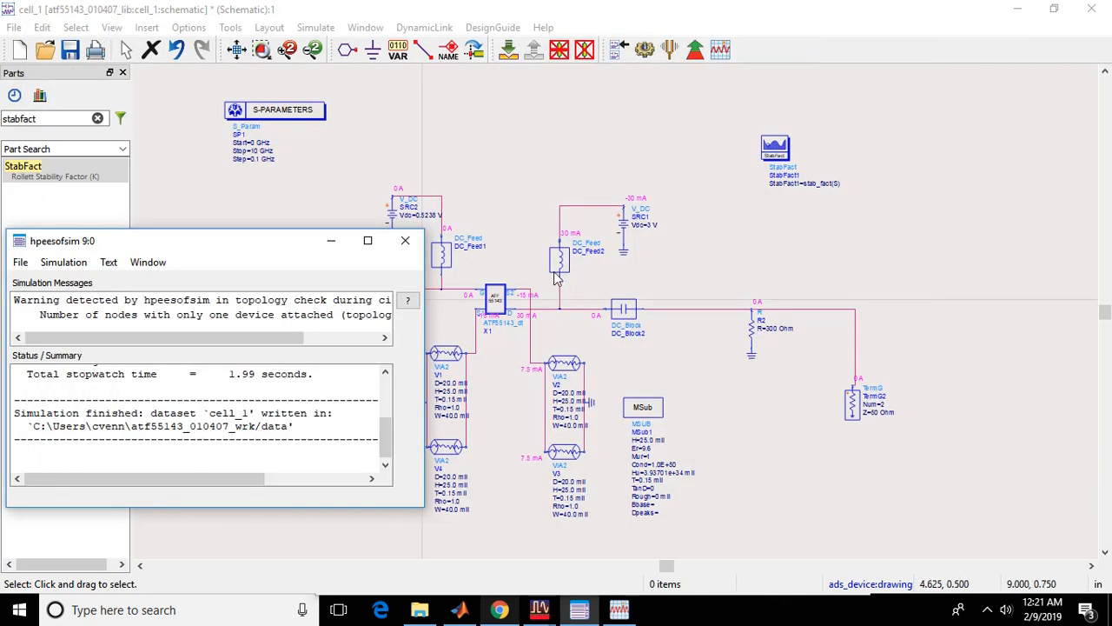
pyautogui.click(330, 241)
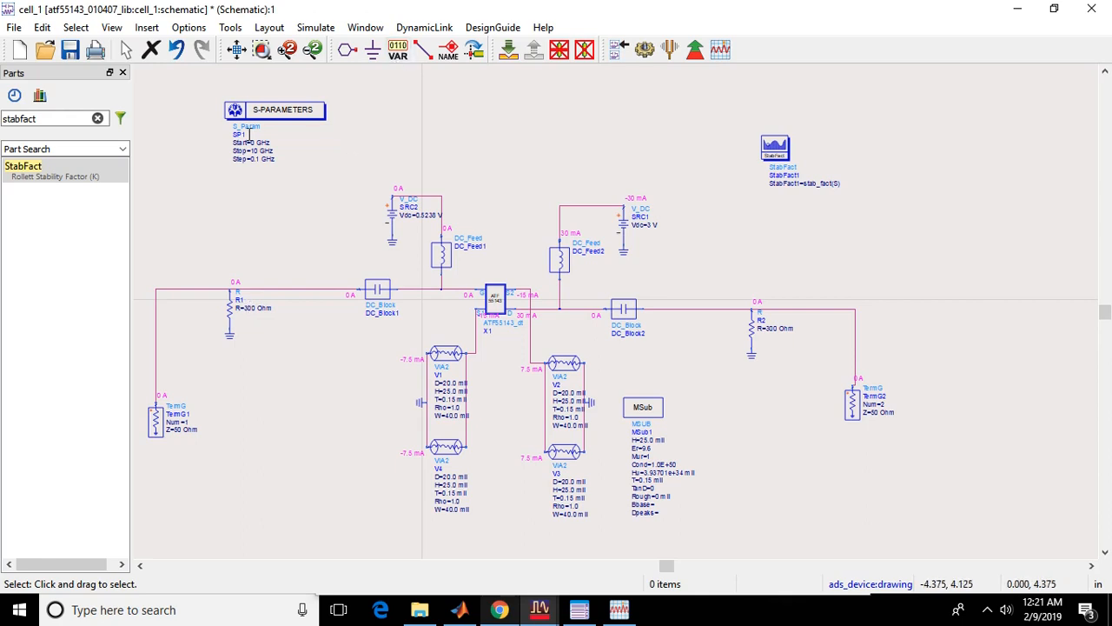
# Step: Set the resistance of the input shunt resistor R1 to 200 Ohm
pyautogui.click(253, 306)
pyautogui.doubleClick(253, 306)
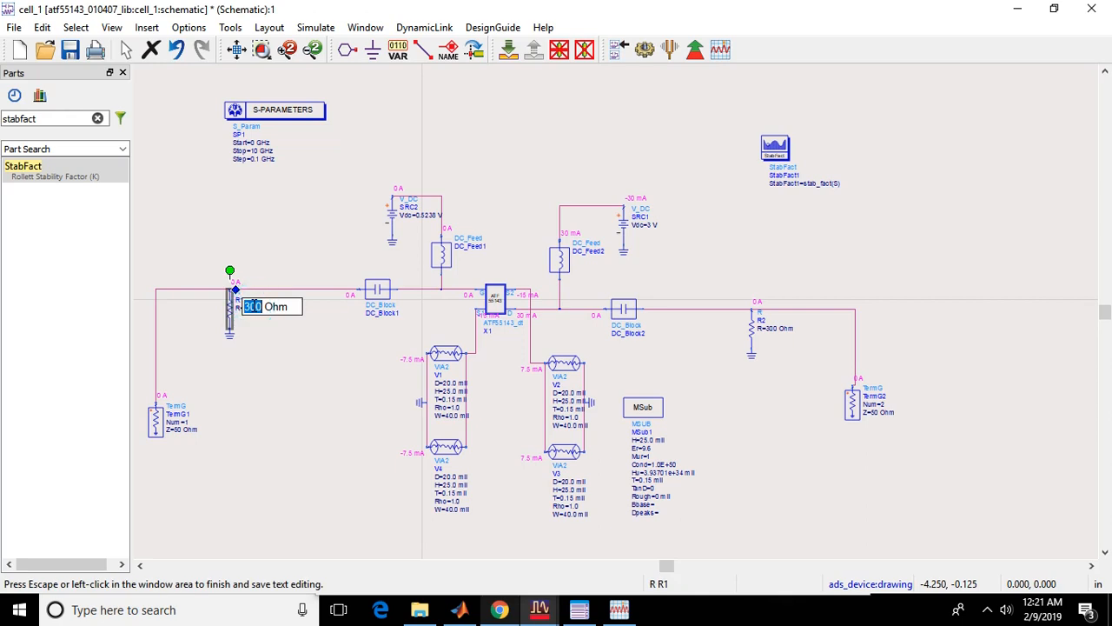
pyautogui.write('20')
pyautogui.click(254, 312)
pyautogui.click(334, 357)
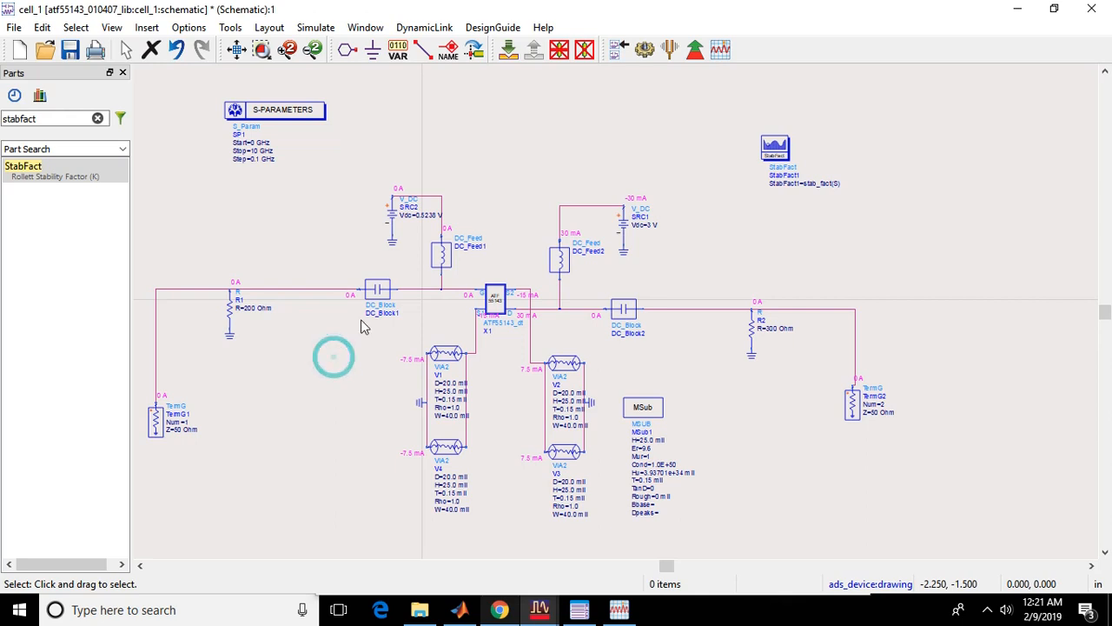
# Step: Simulate with R1 at 200 Ohm, check the lowest part of the StabFact1 curve, and go back to the schematic
pyautogui.click(644, 49)
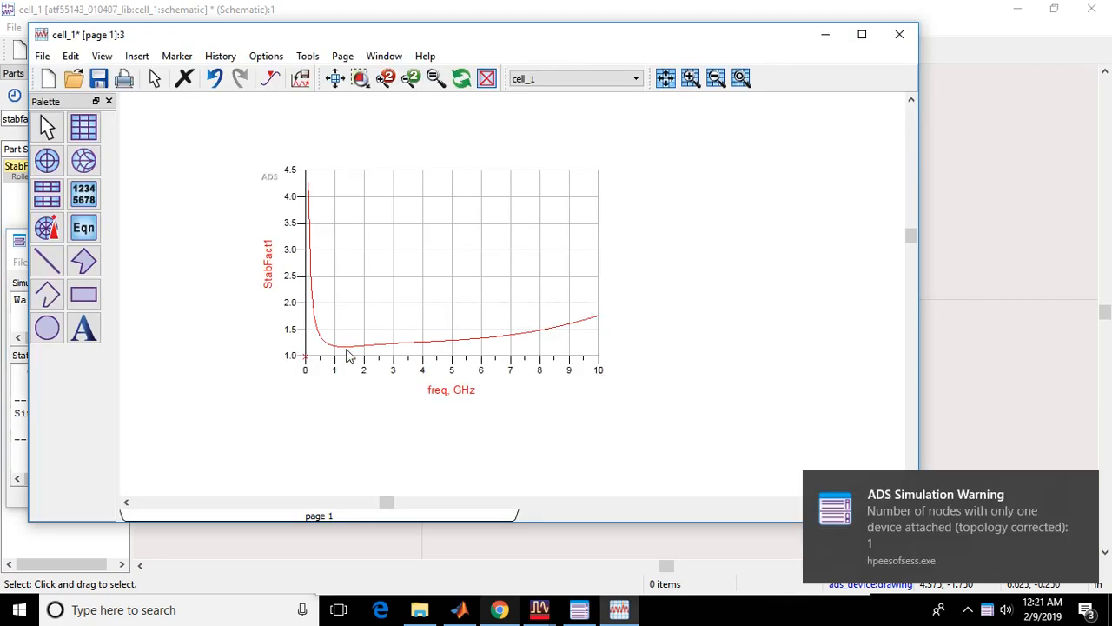
pyautogui.moveTo(336, 350)
pyautogui.click(826, 36)
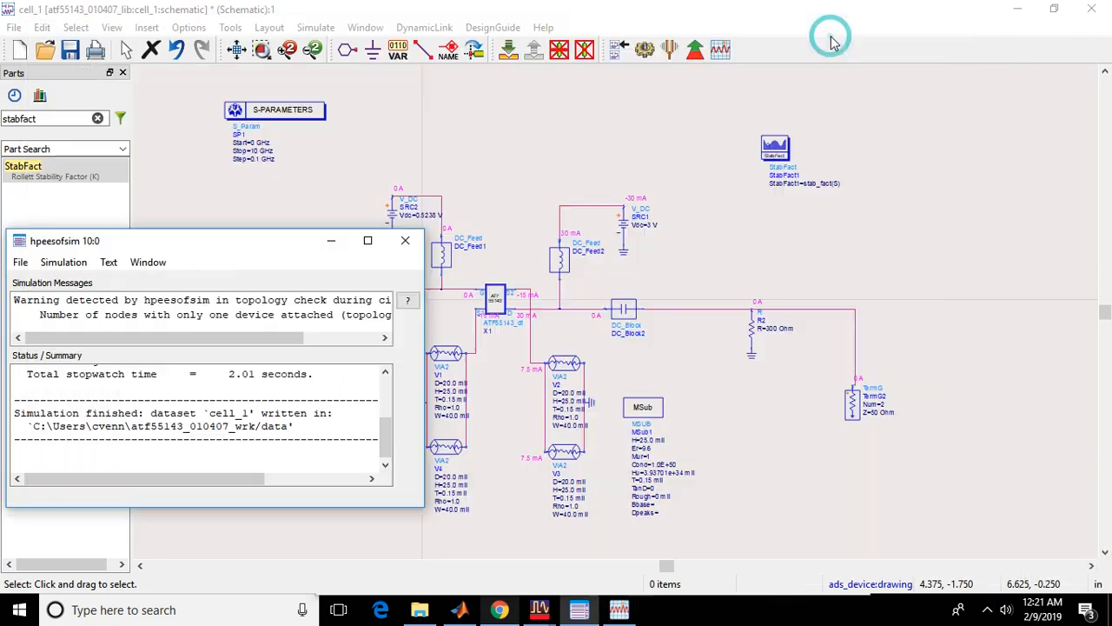
pyautogui.click(338, 242)
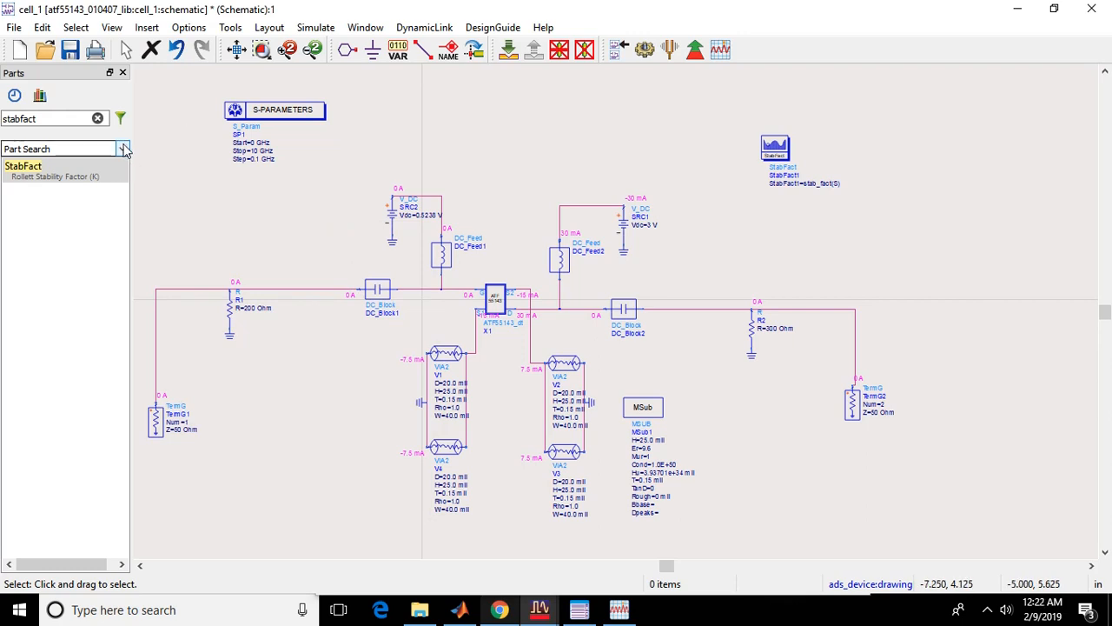
# Step: Set both the start and stop frequency of the S-parameter controller SP1 to 3 GHz
pyautogui.doubleClick(252, 140)
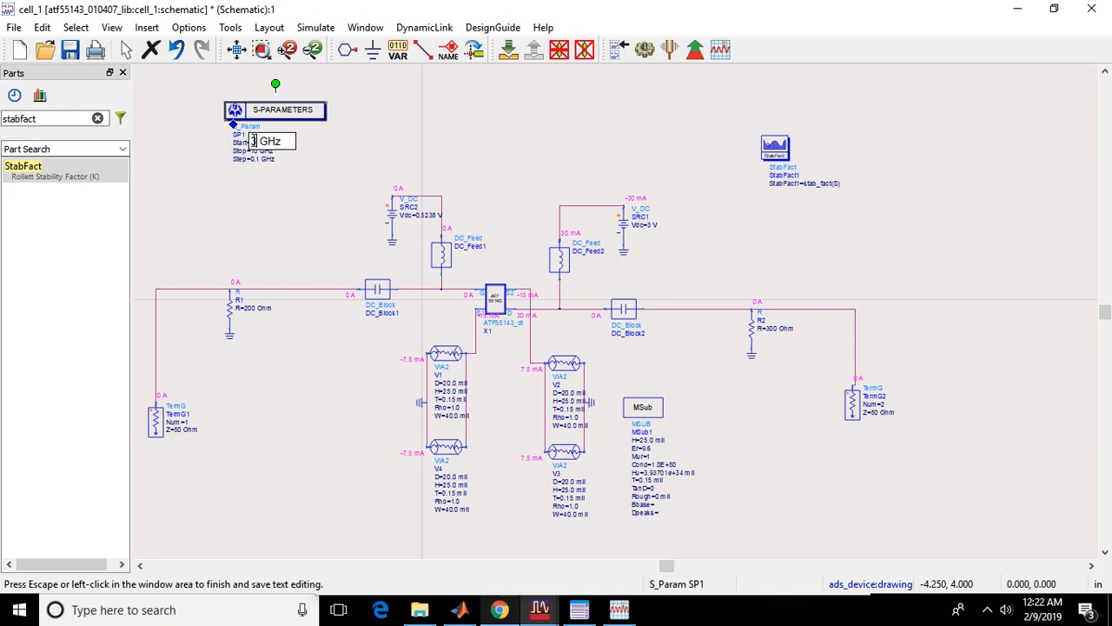
pyautogui.doubleClick(254, 148)
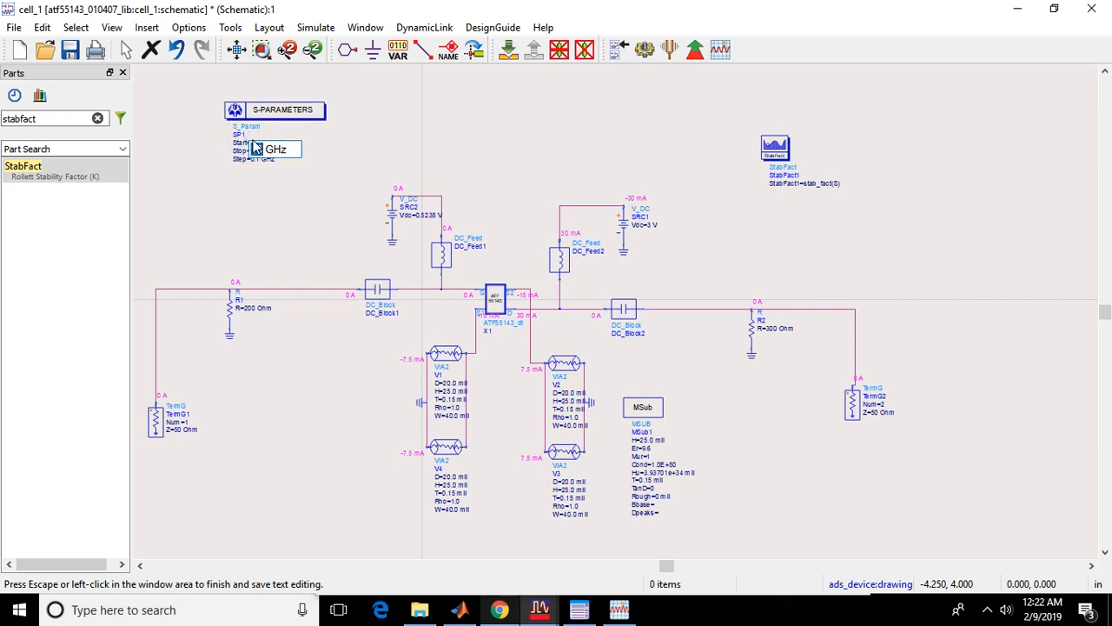
pyautogui.click(250, 211)
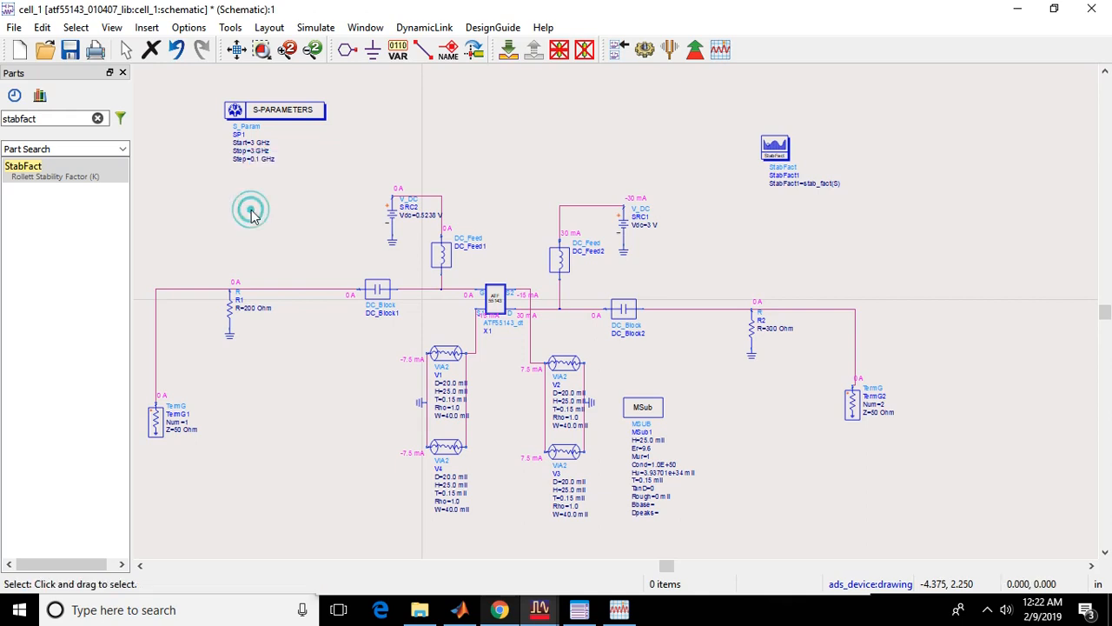
# Step: Place the source and load stability circle components S_StabCircle and L_StabCircle below the input network, and simulate the schematic
pyautogui.click(120, 148)
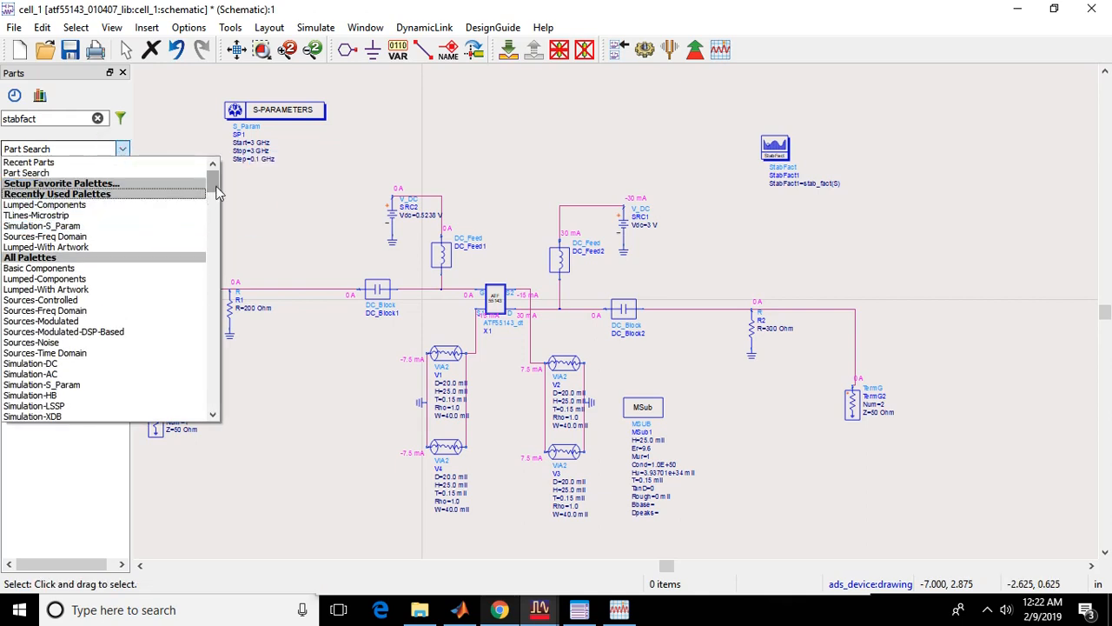
pyautogui.moveTo(212, 190)
pyautogui.mouseDown()
pyautogui.moveTo(217, 227)
pyautogui.moveTo(217, 181)
pyautogui.mouseUp()
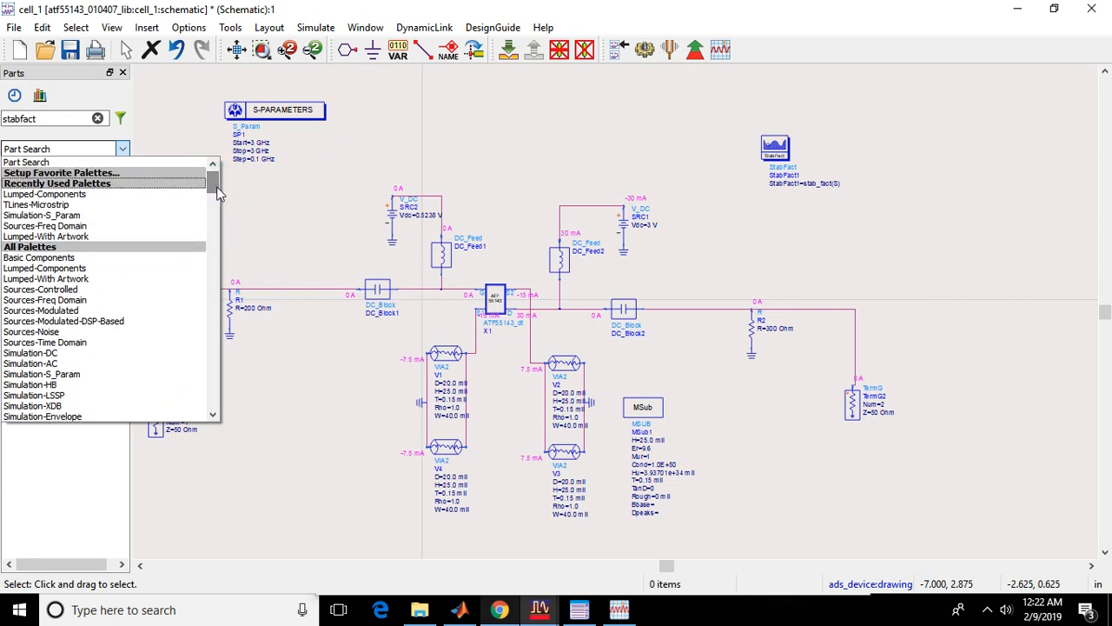
pyautogui.click(82, 214)
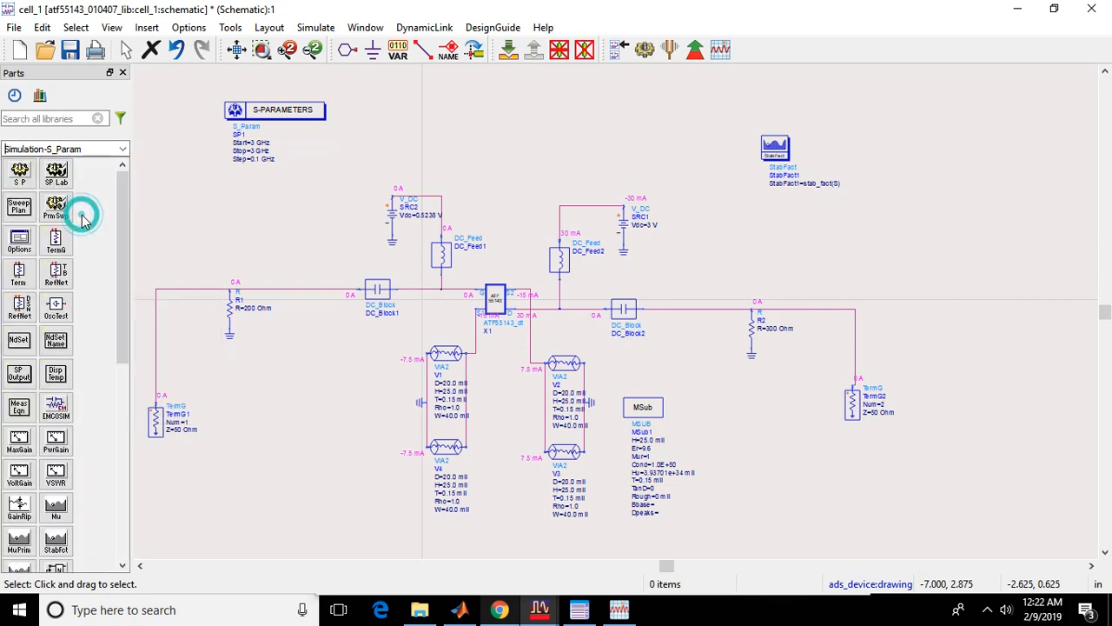
pyautogui.moveTo(123, 206); pyautogui.dragTo(111, 424)
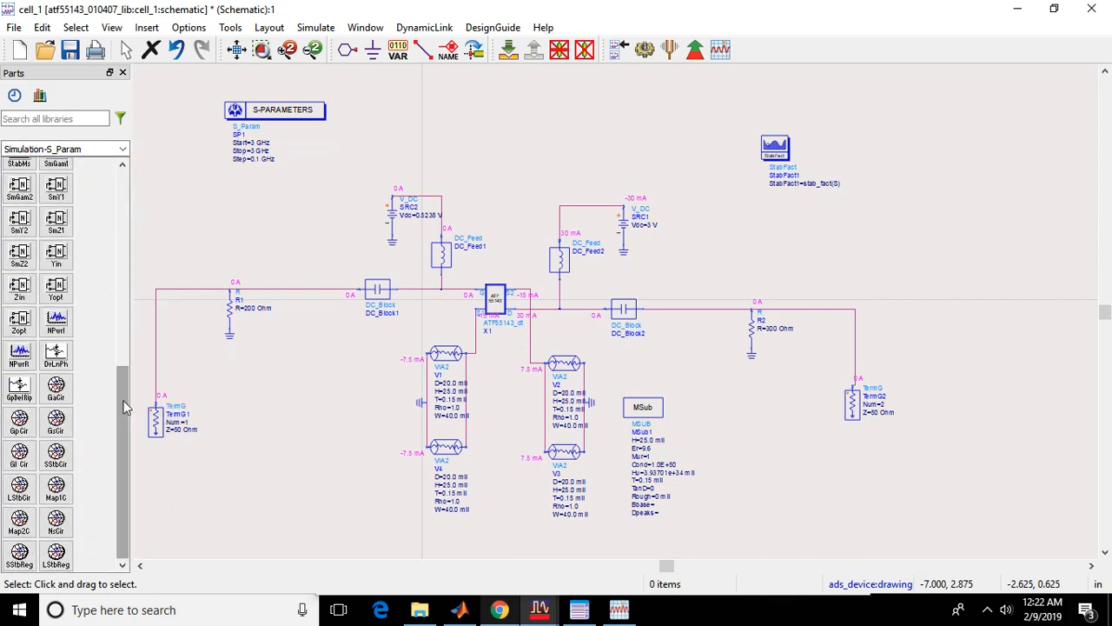
pyautogui.click(58, 465)
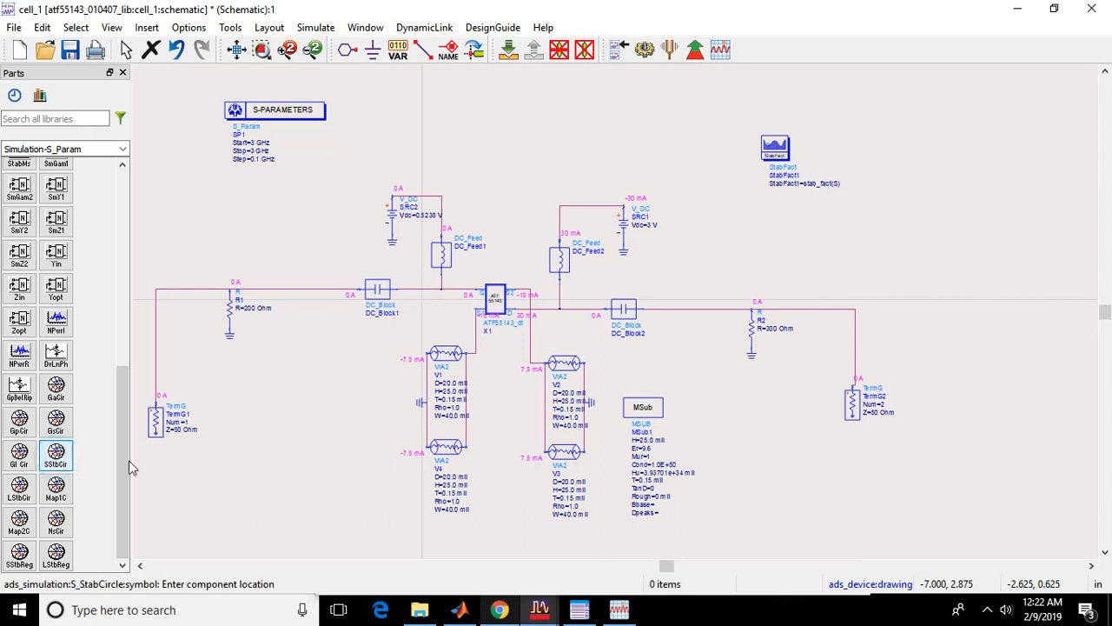
pyautogui.click(200, 488)
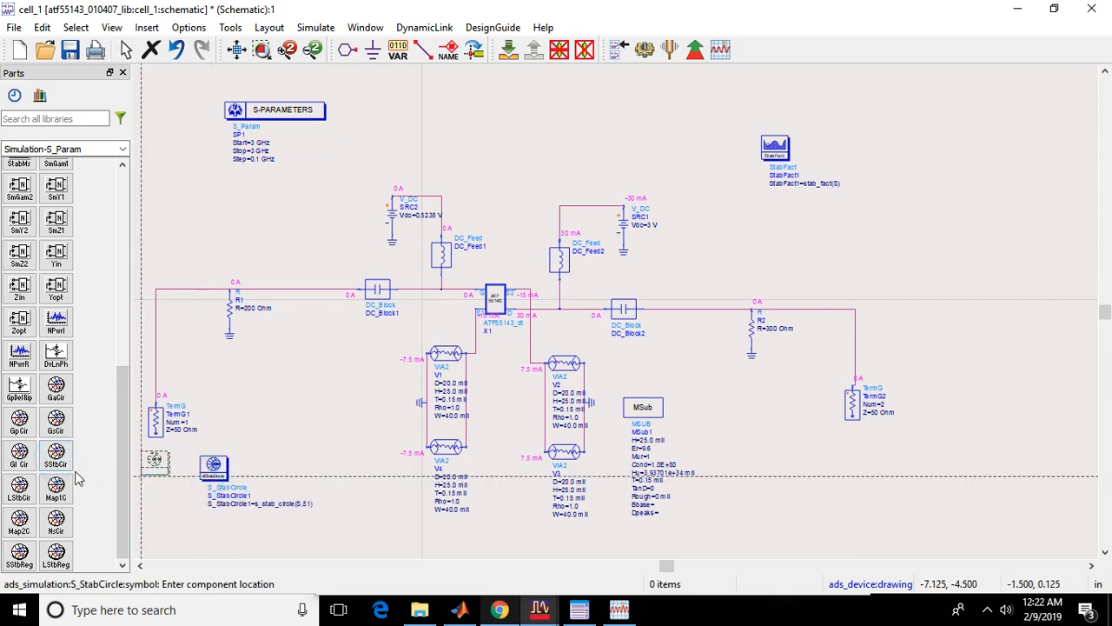
pyautogui.click(19, 485)
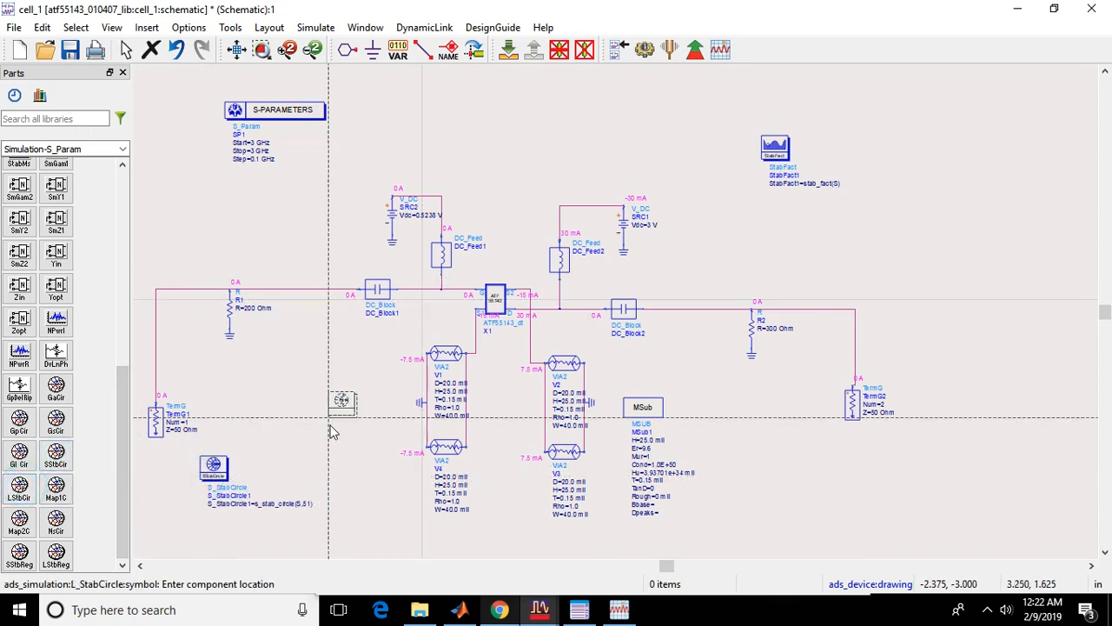
pyautogui.click(327, 485)
pyautogui.press('Escape')
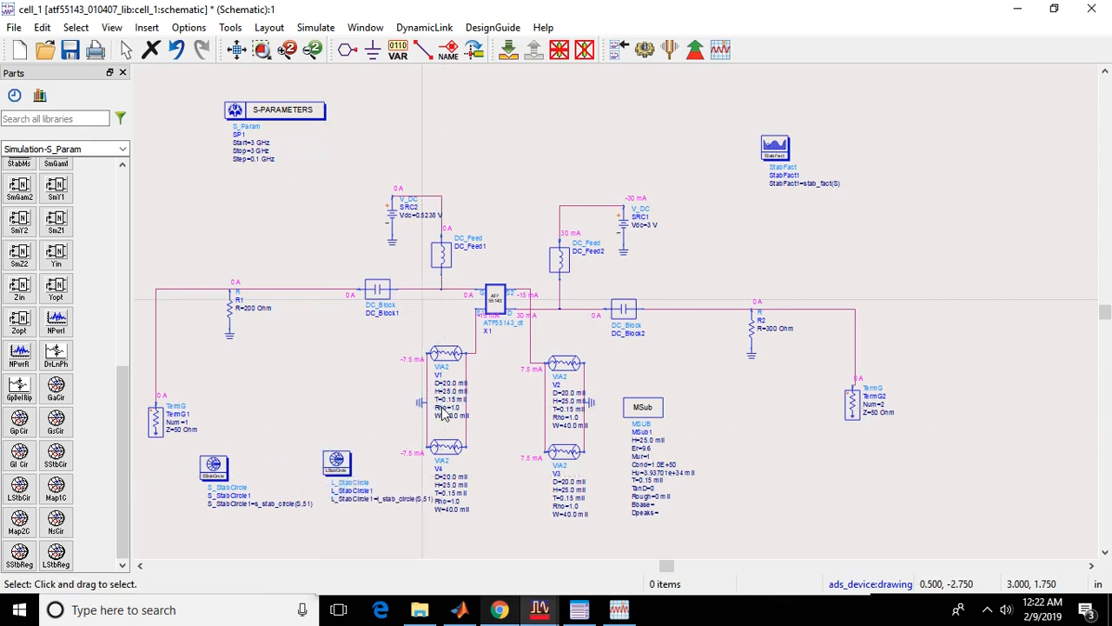
pyautogui.click(645, 49)
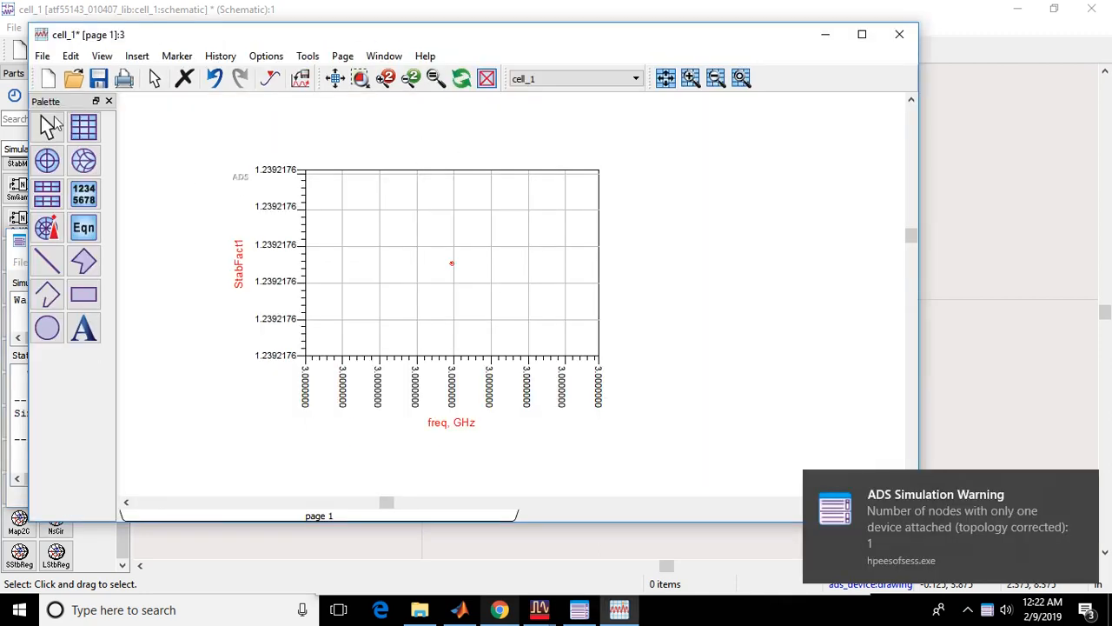
# Step: Add a Smith chart beside the StabFact1 plot showing the L_StabCircle1 and S_StabCircle1 traces
pyautogui.click(84, 162)
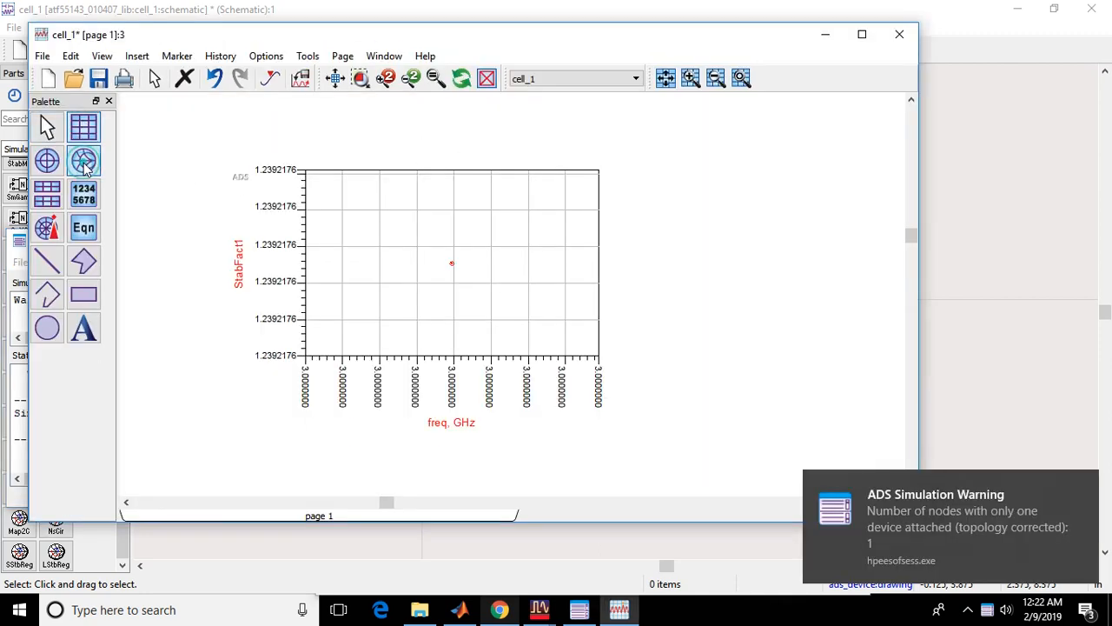
pyautogui.click(650, 159)
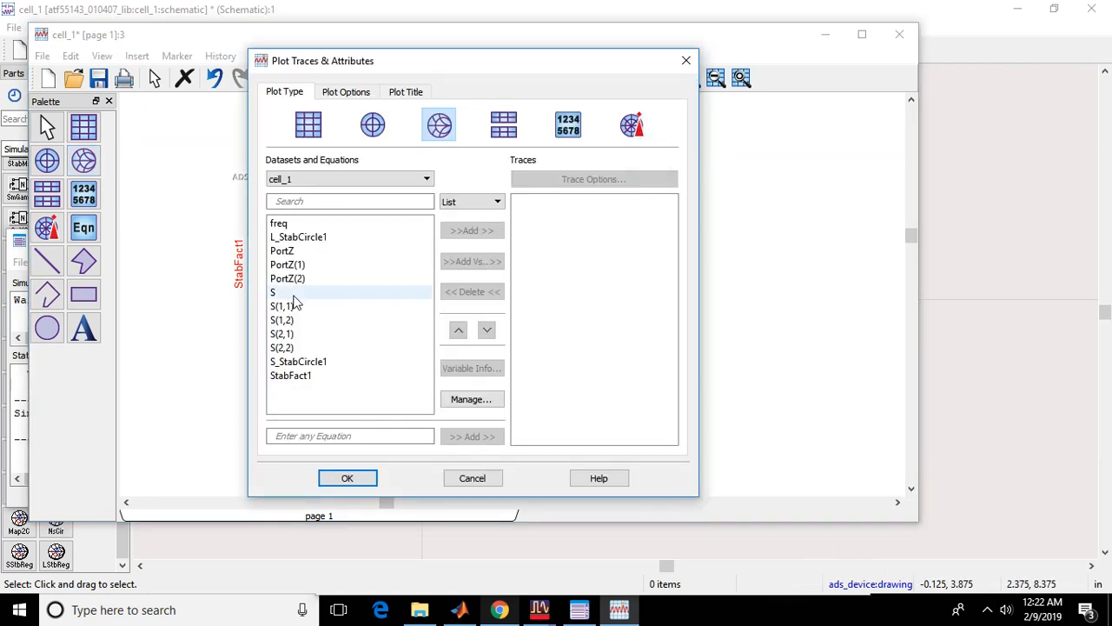
pyautogui.click(306, 238)
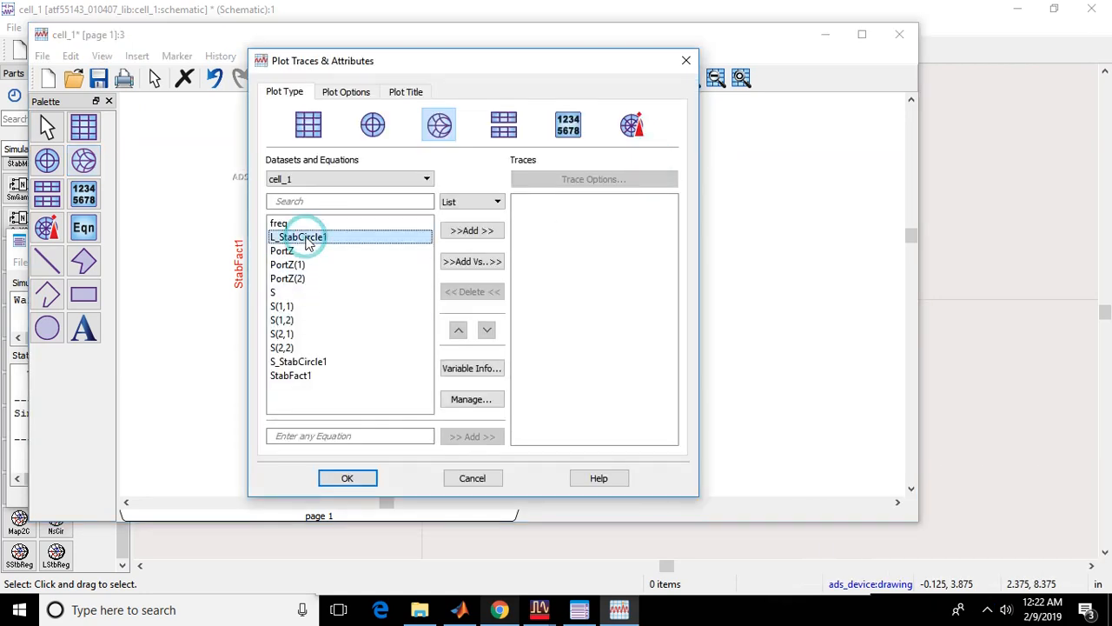
pyautogui.keyDown('ctrl'); pyautogui.click(299, 361); pyautogui.keyUp('ctrl')
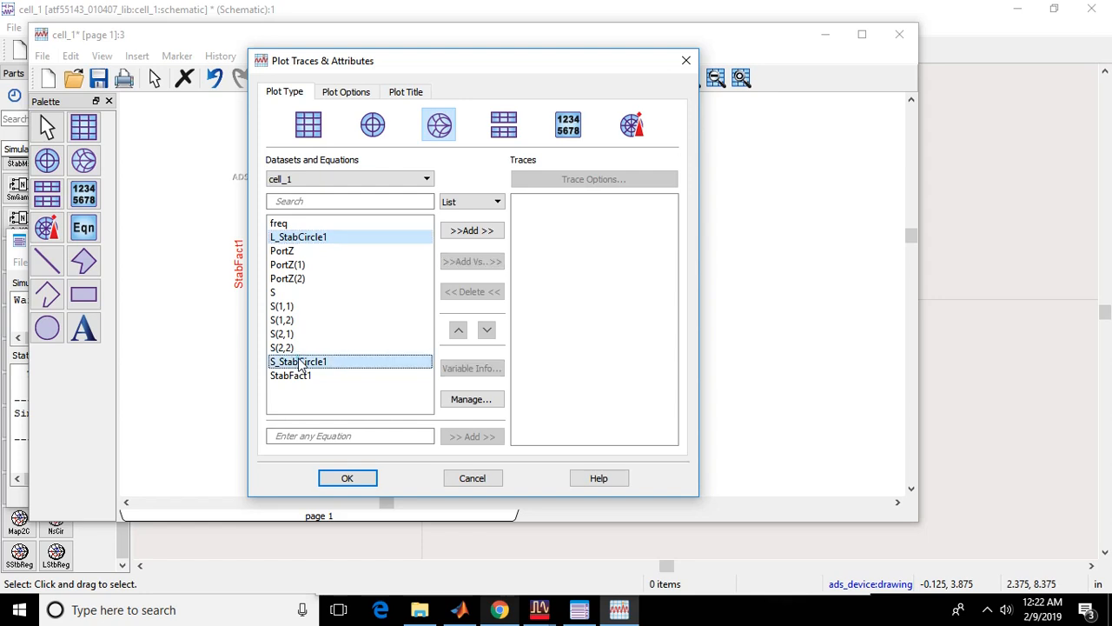
pyautogui.click(475, 231)
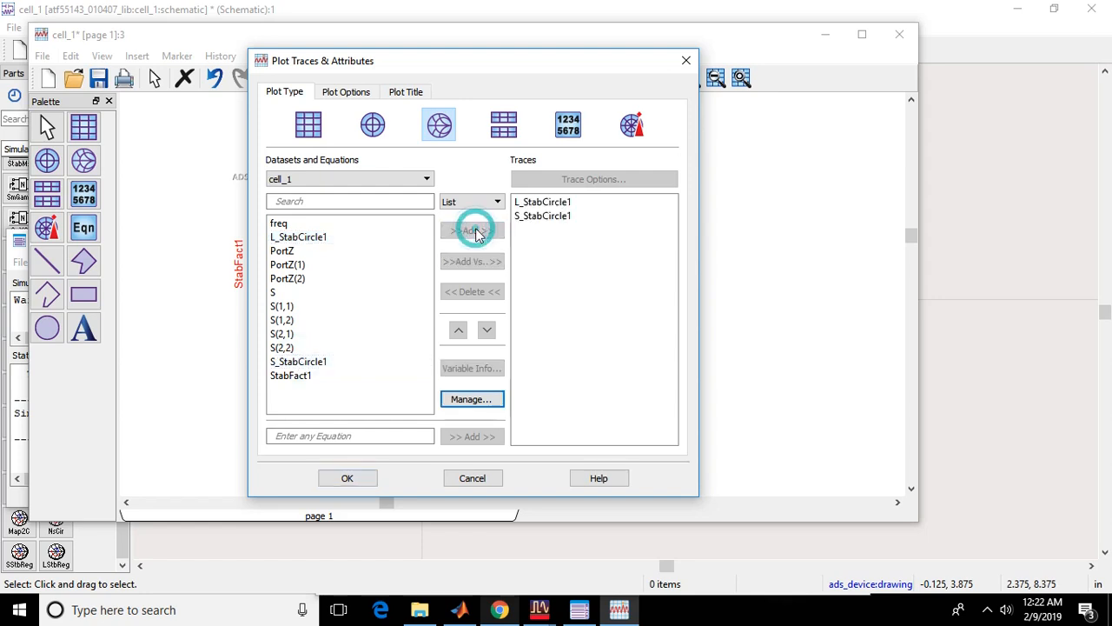
pyautogui.click(345, 479)
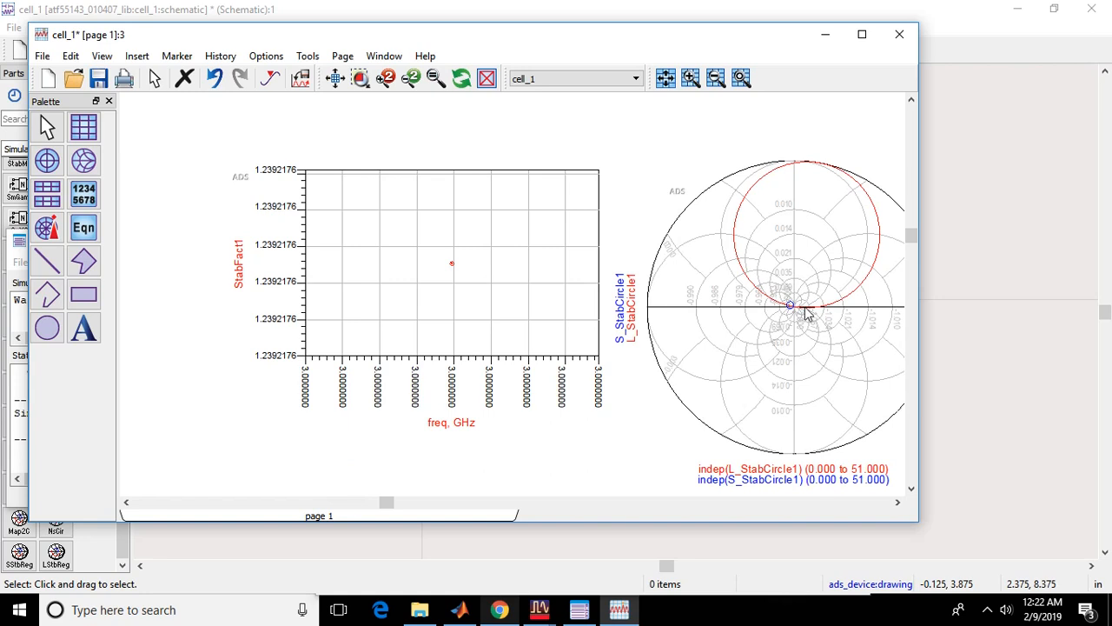
# Step: Turn off auto scaling for the Smith chart, set its maximum to 3, and maximize the data display window
pyautogui.rightClick(823, 363)
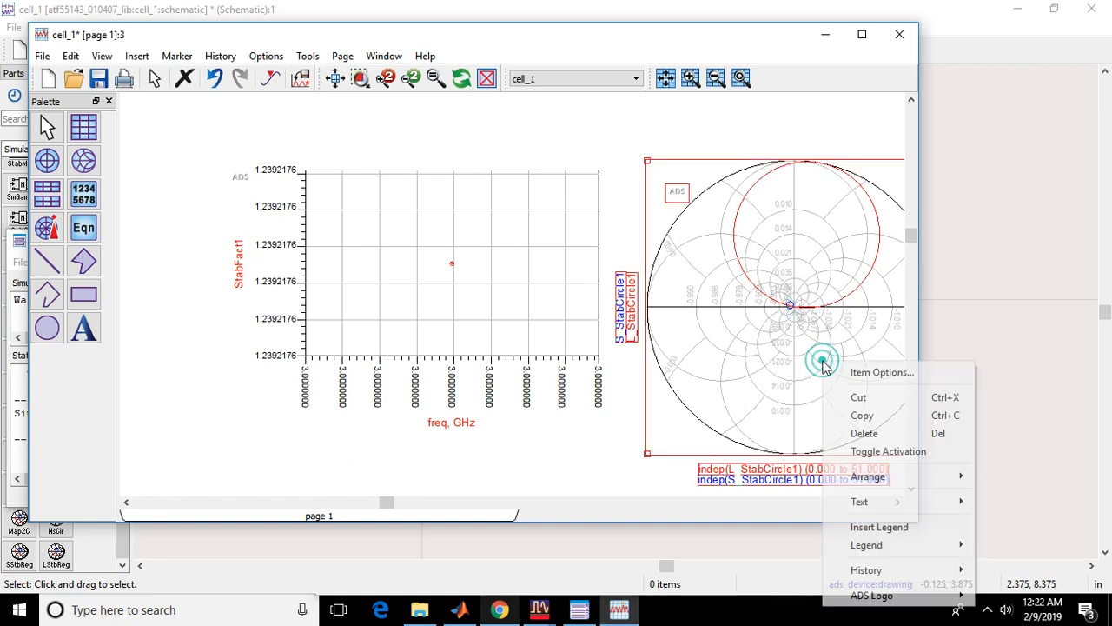
pyautogui.click(929, 374)
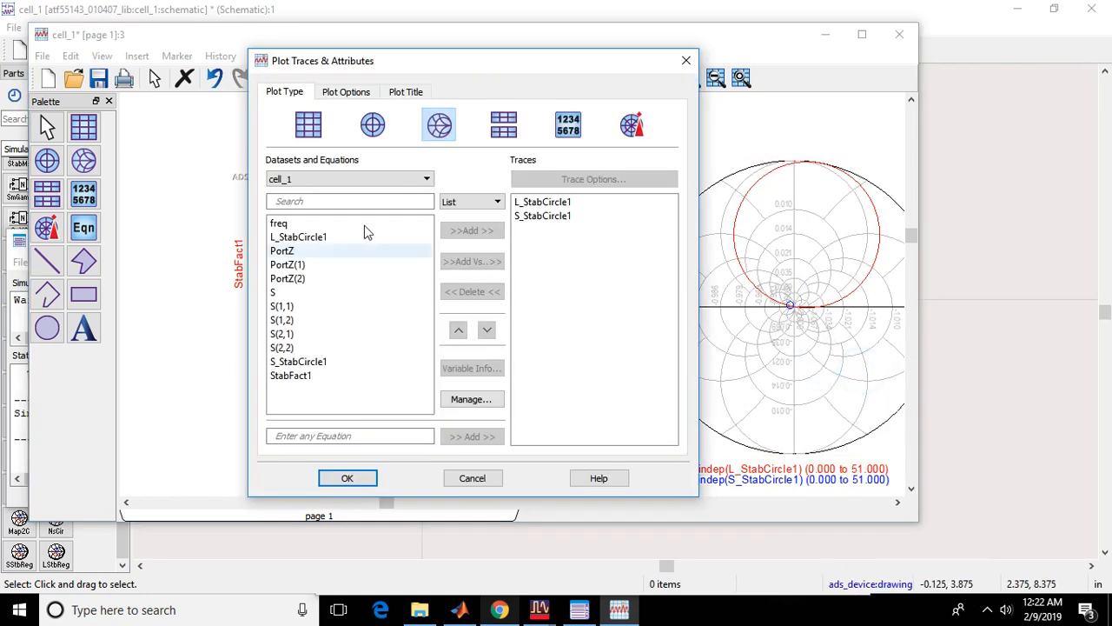
pyautogui.click(357, 90)
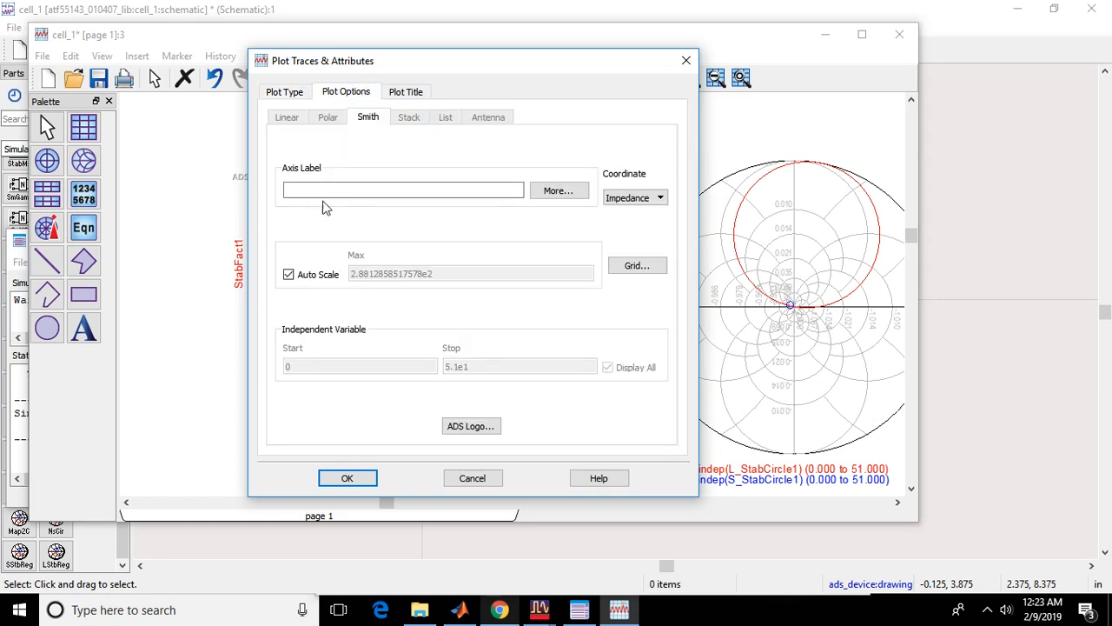
pyautogui.click(289, 275)
pyautogui.click(436, 274)
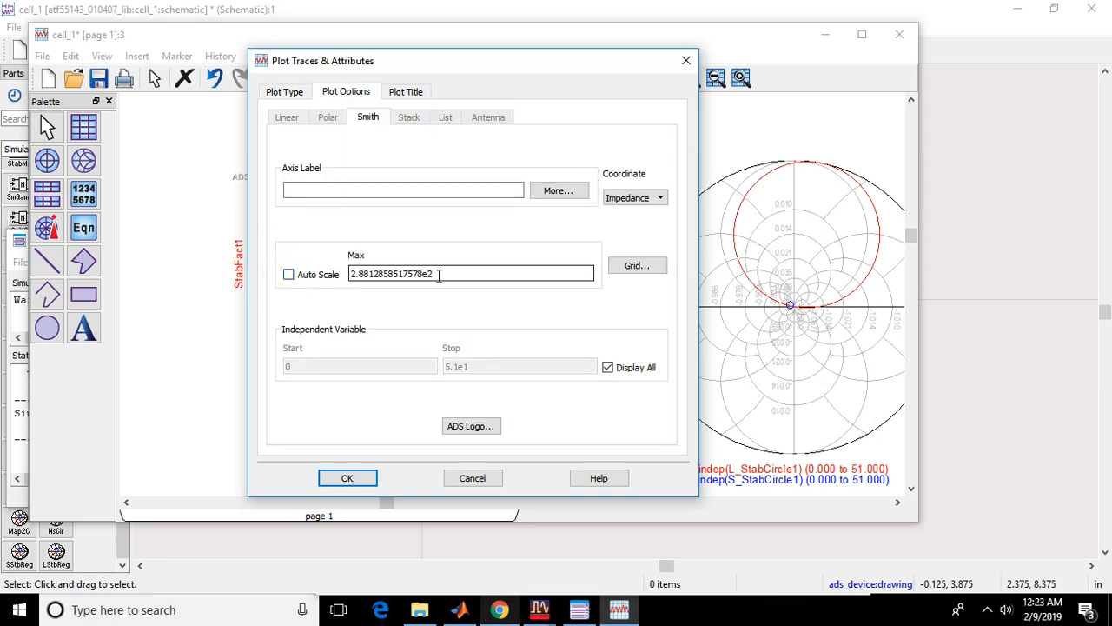
pyautogui.moveTo(412, 281); pyautogui.dragTo(322, 287)
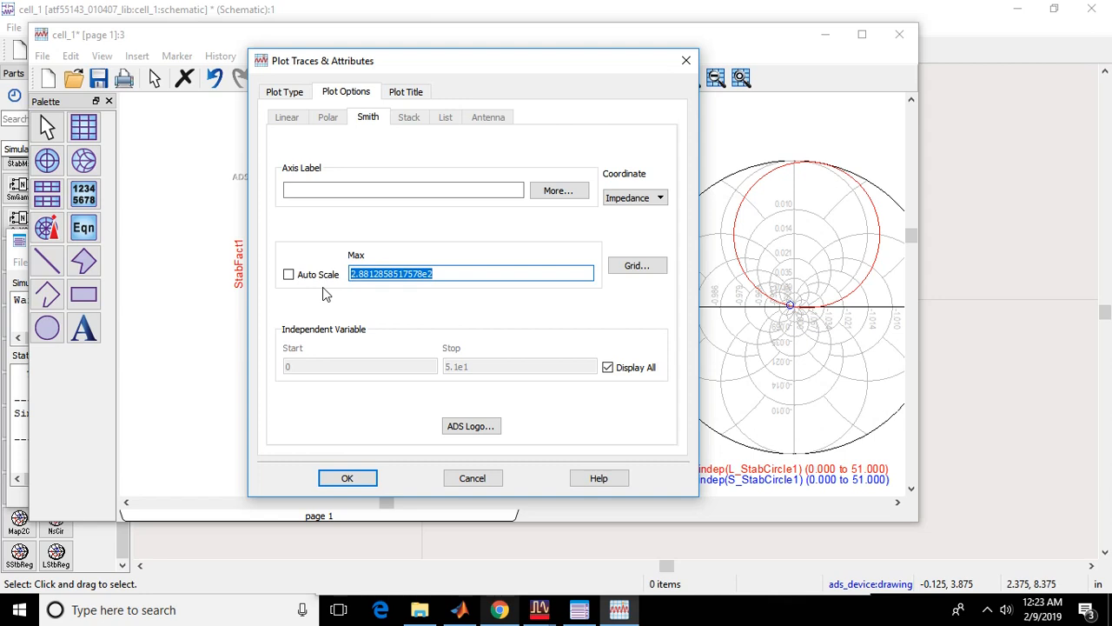
pyautogui.write('3')
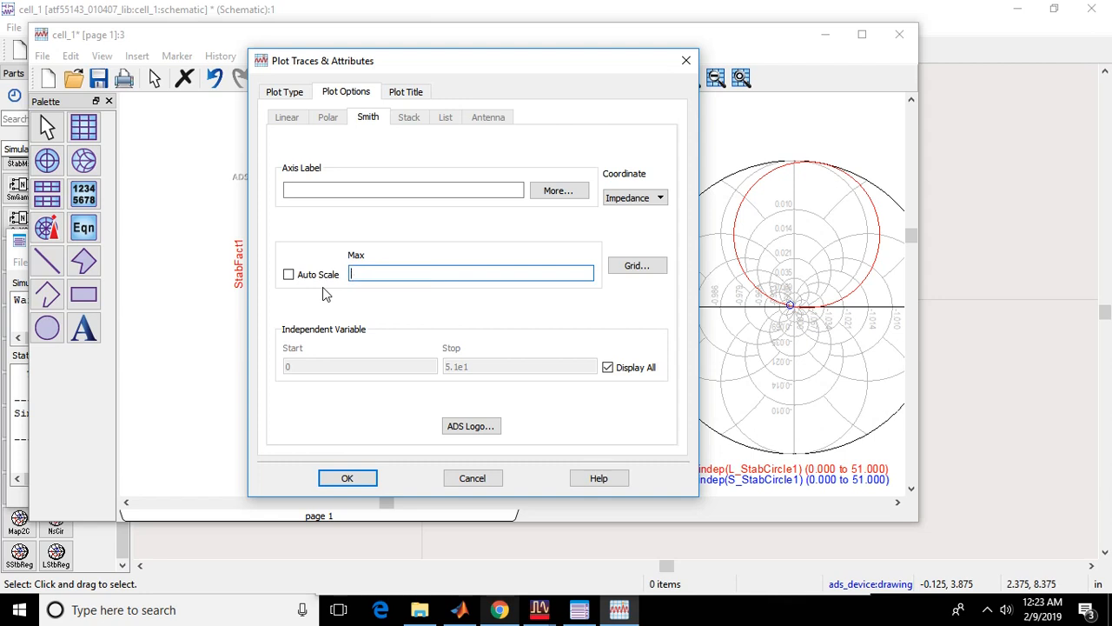
pyautogui.click(346, 478)
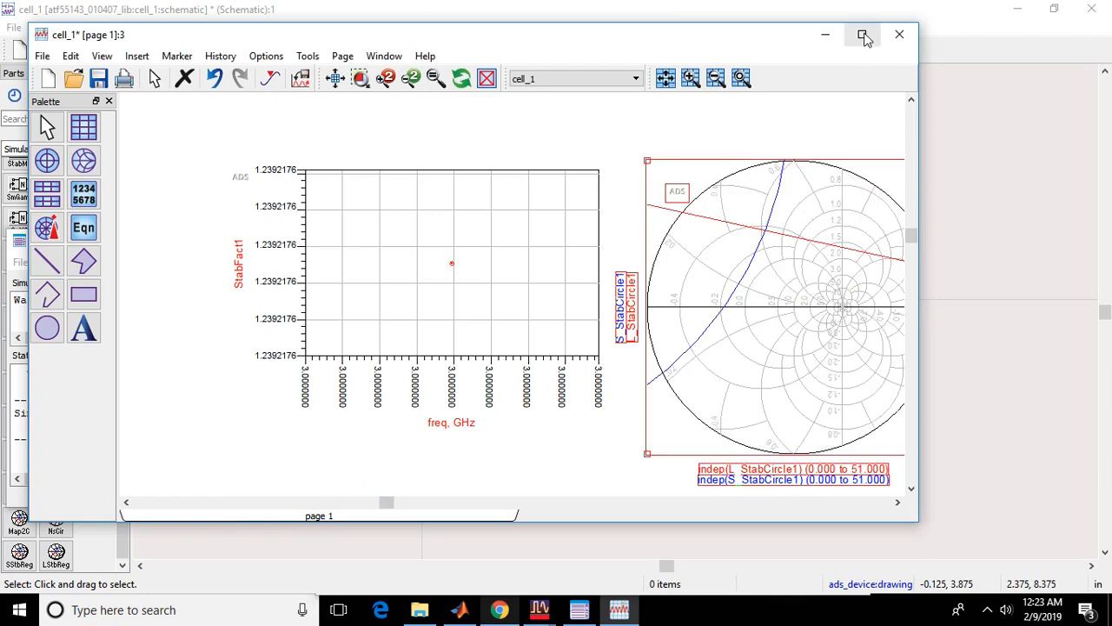
pyautogui.click(864, 38)
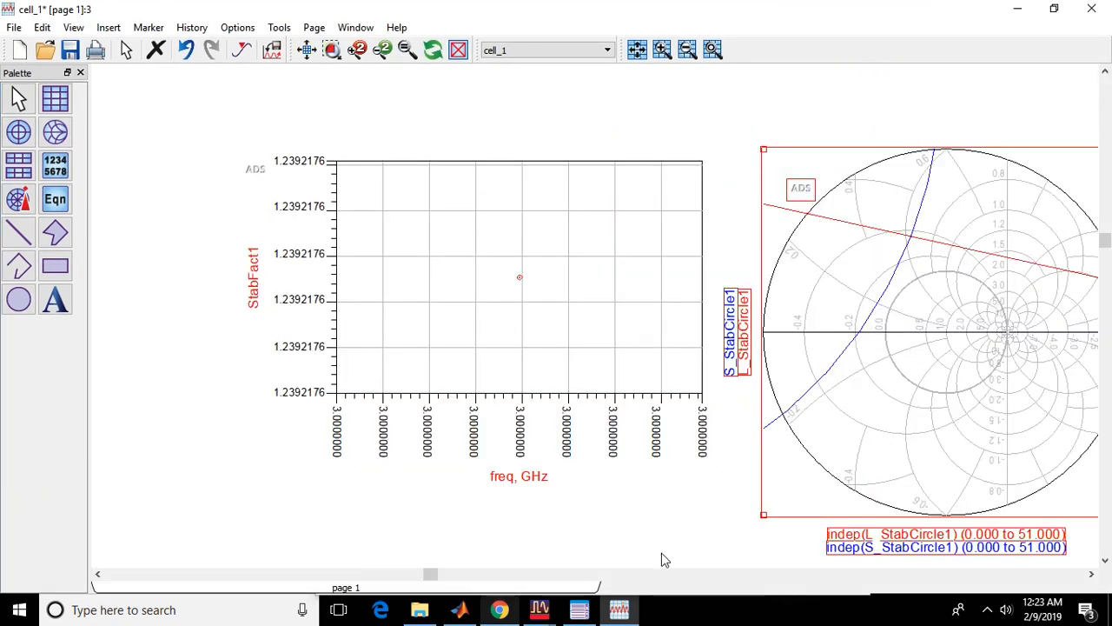
pyautogui.moveTo(434, 580); pyautogui.dragTo(467, 576)
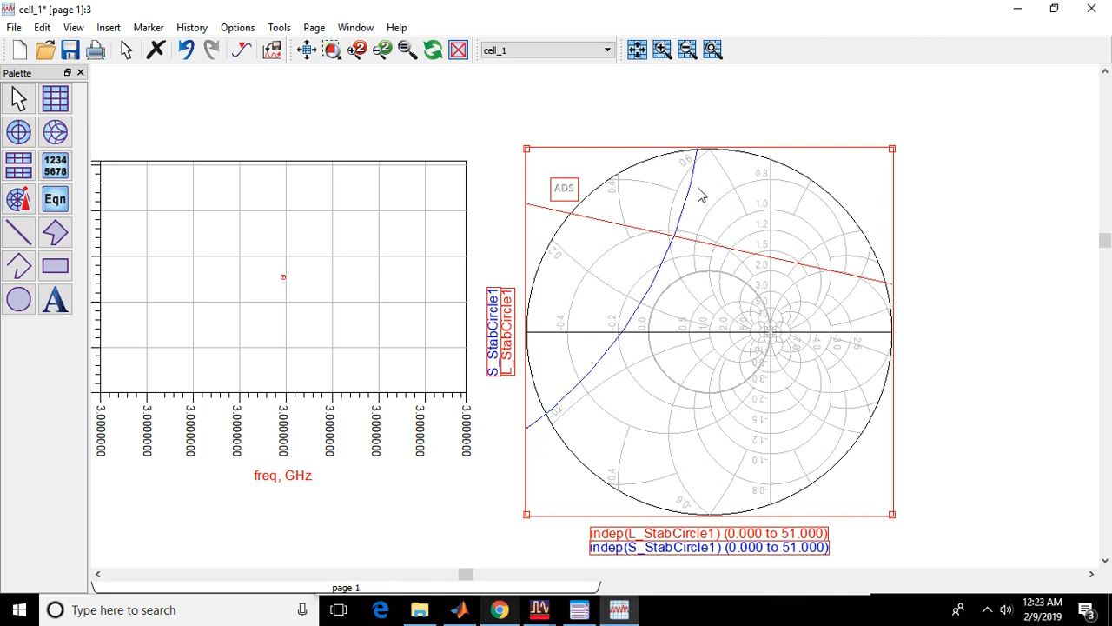
pyautogui.rightClick(785, 300)
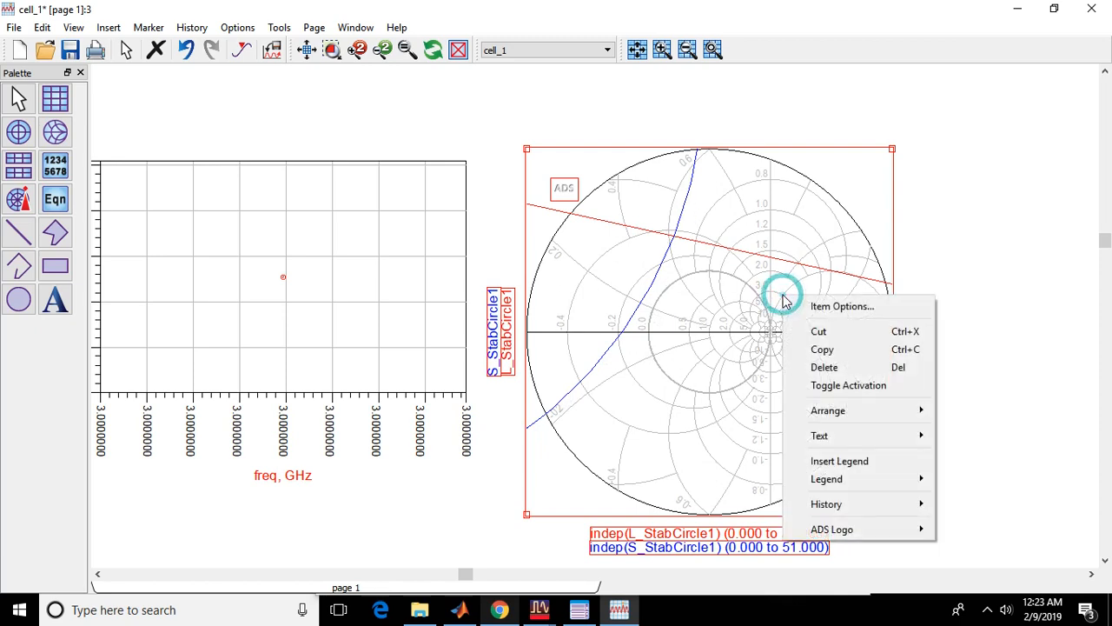
pyautogui.click(828, 311)
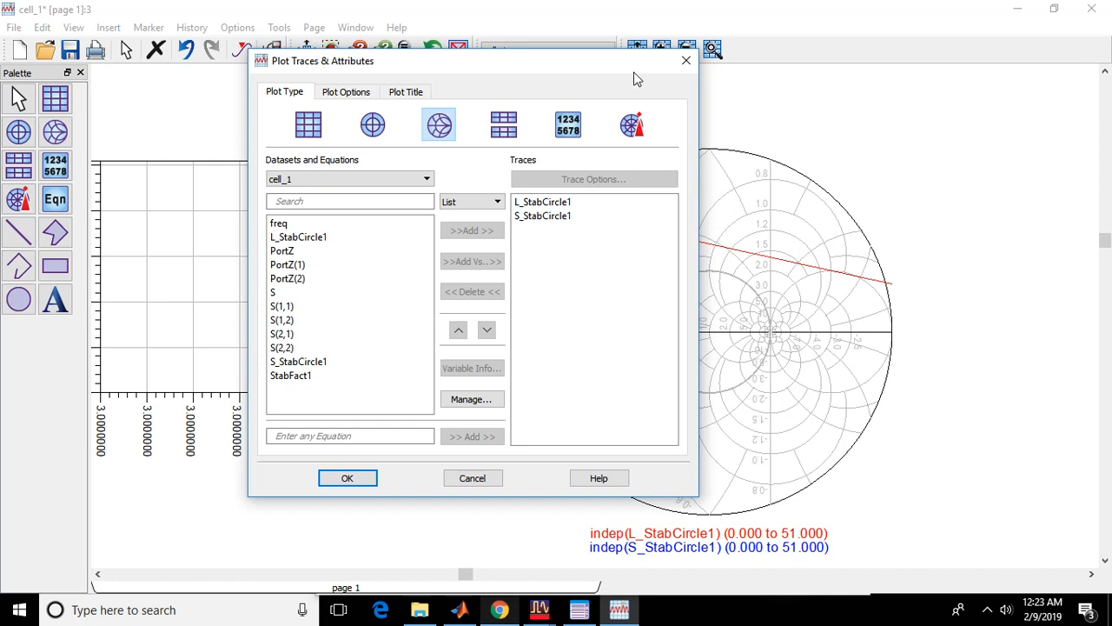
pyautogui.moveTo(611, 68); pyautogui.dragTo(428, 64)
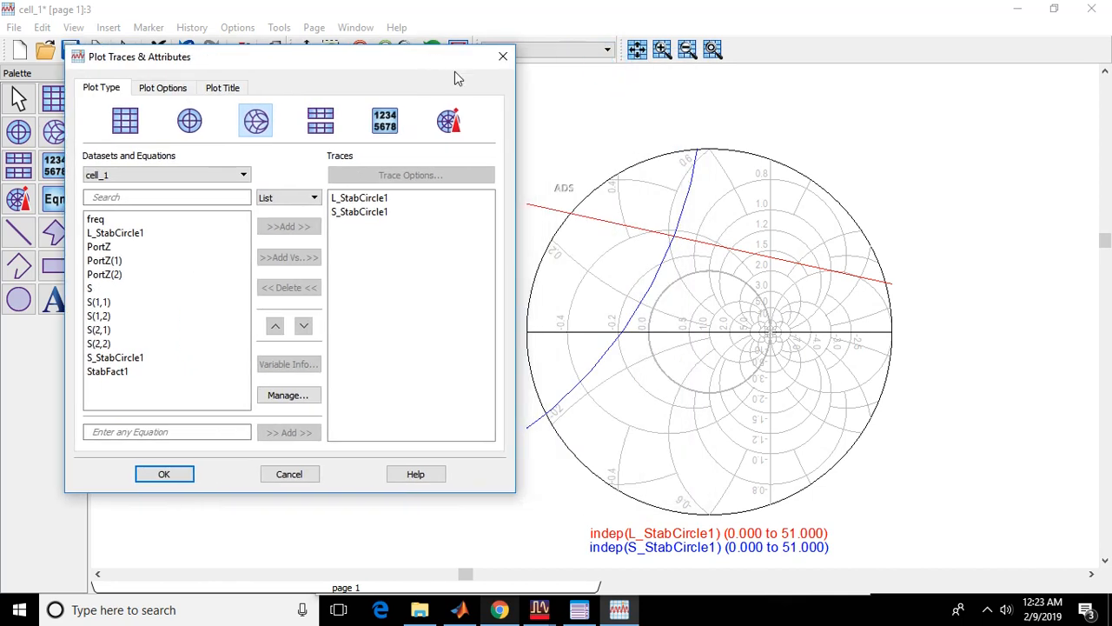
pyautogui.click(505, 57)
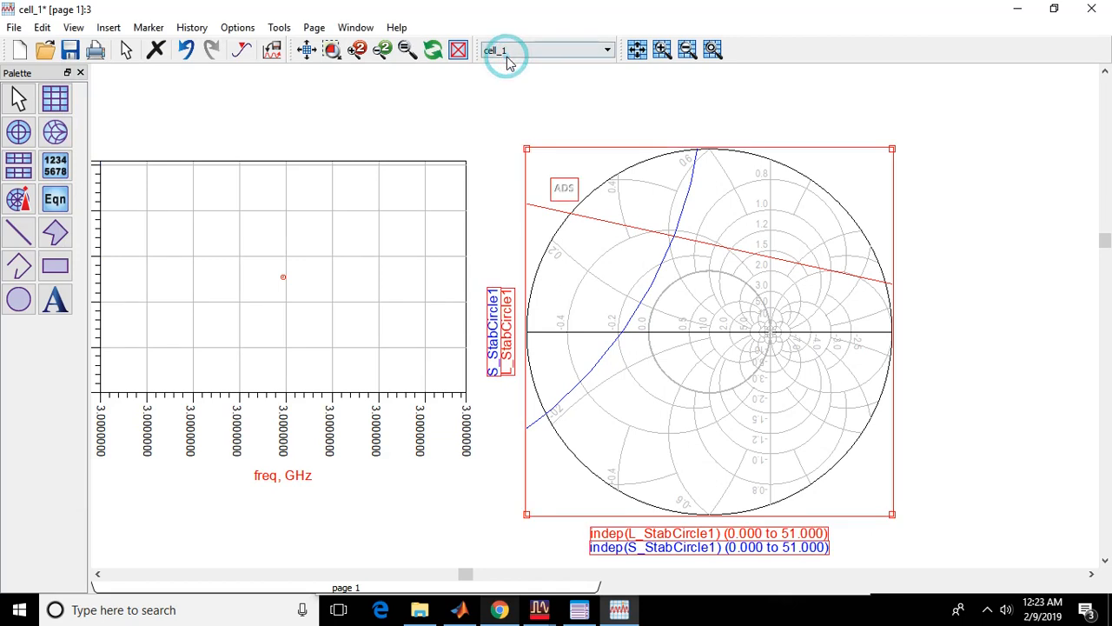
# Step: Return to the schematic and set the input shunt resistor R1 to 300 Ohm and the output shunt resistor R2 to 200 Ohm
pyautogui.click(1017, 8)
pyautogui.click(329, 244)
pyautogui.click(249, 307)
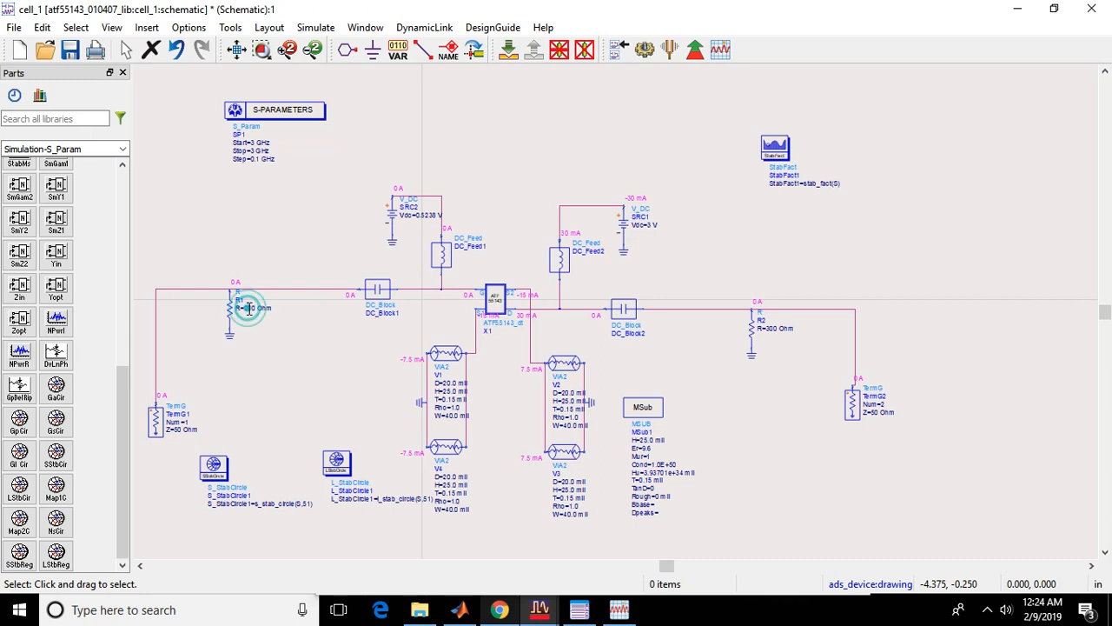
pyautogui.write('300 Ohm')
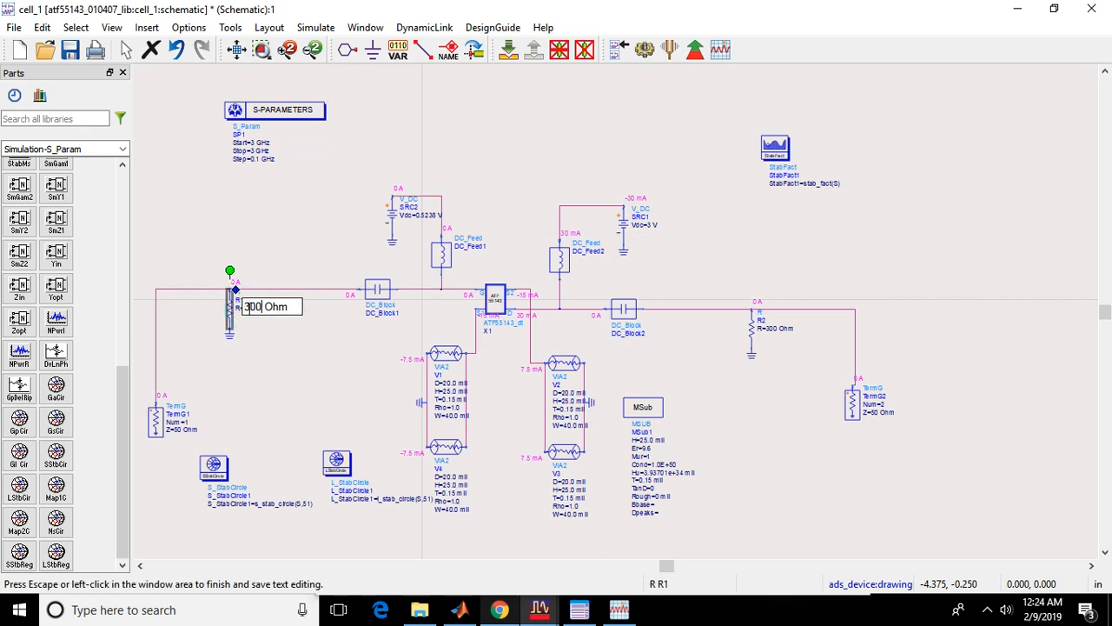
pyautogui.click(639, 363)
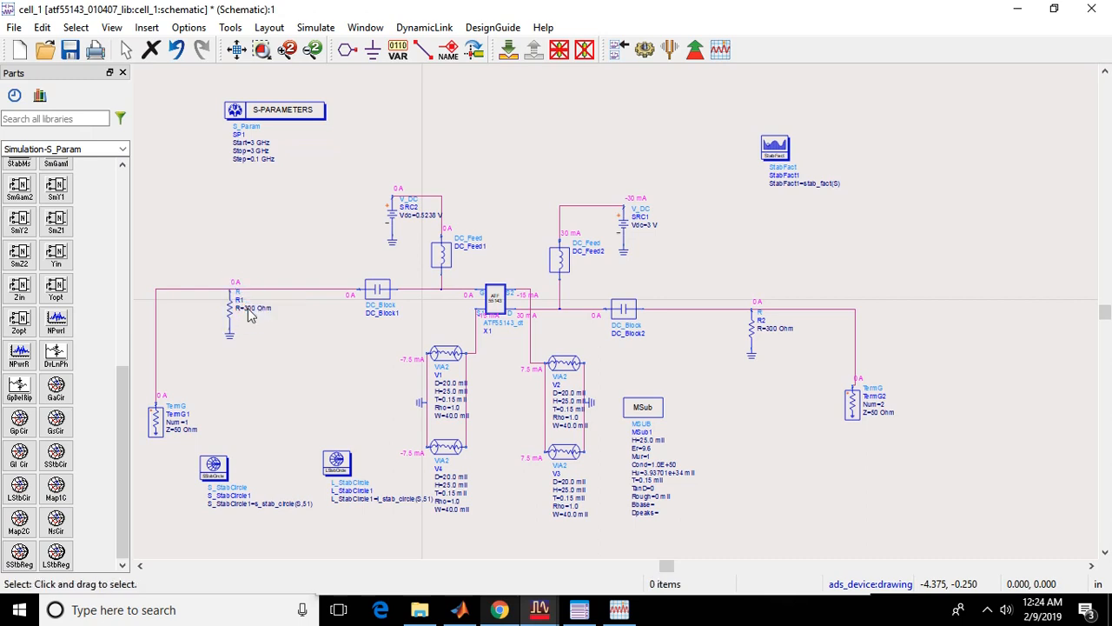
pyautogui.click(773, 328)
pyautogui.write('200')
pyautogui.press('Escape')
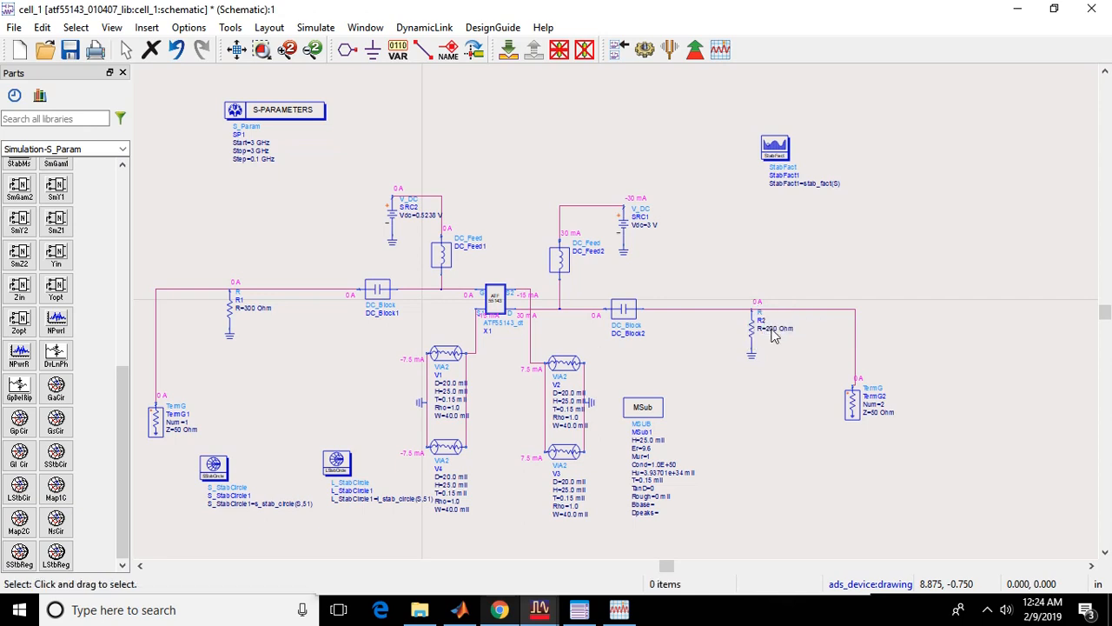
# Step: Simulate at 3 GHz with the swapped resistor values, view the stability circles, and return to the schematic
pyautogui.click(646, 49)
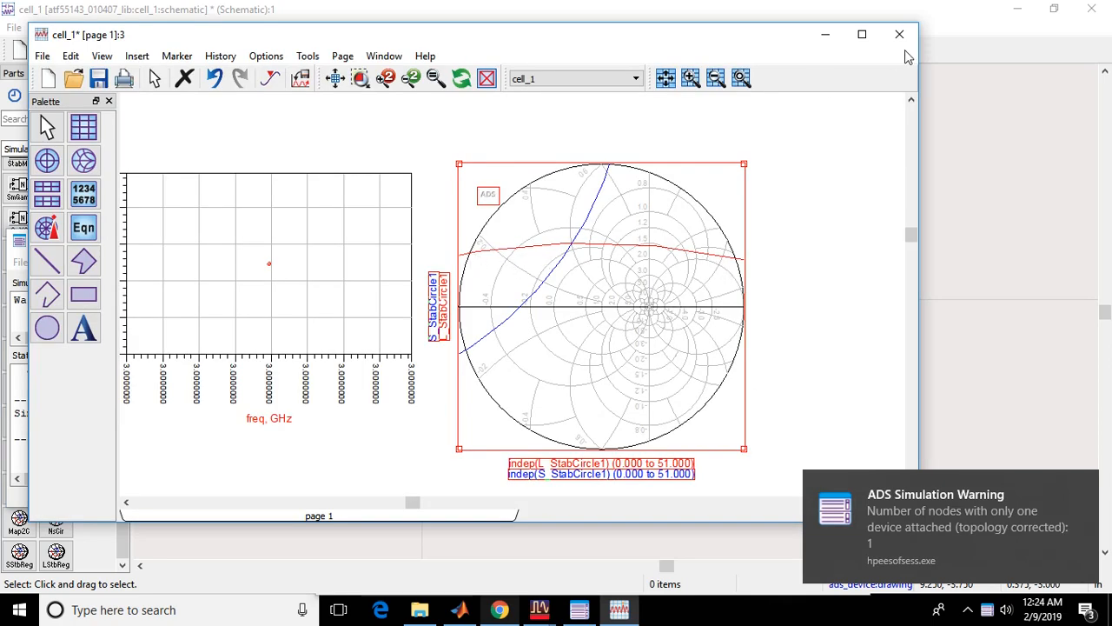
pyautogui.click(825, 35)
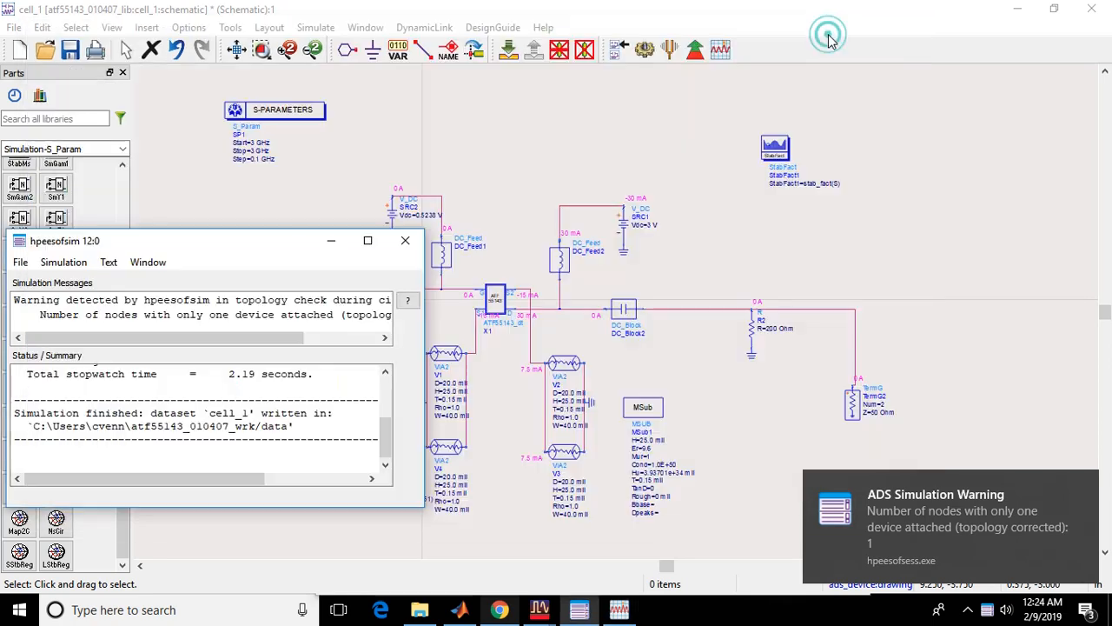
pyautogui.click(332, 240)
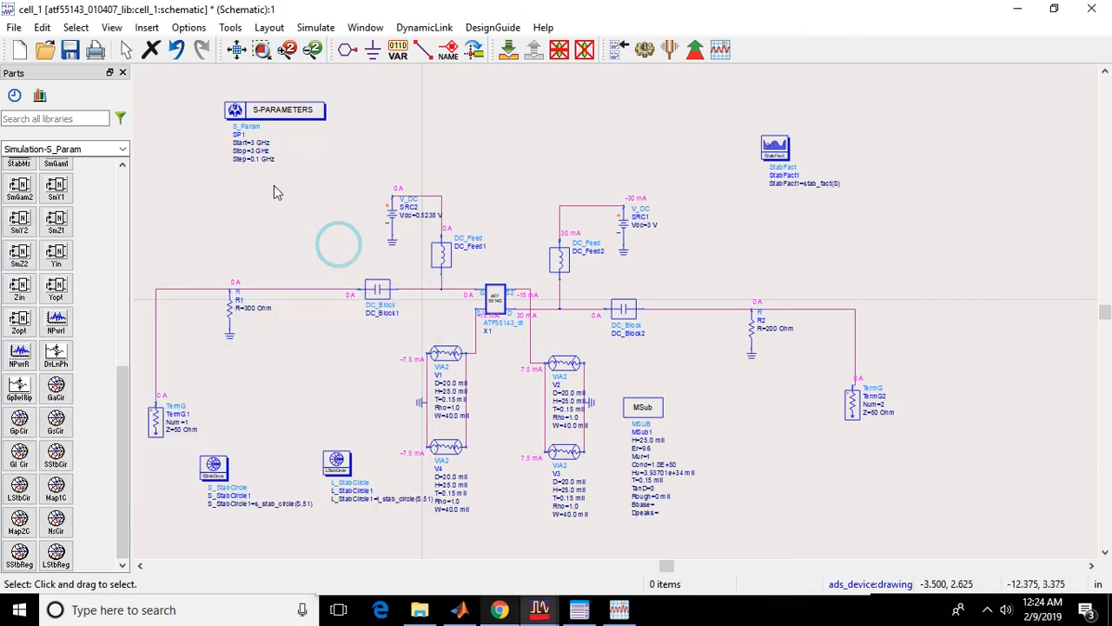
# Step: Set the S-parameter controller SP1 to sweep from 0 GHz to 10 GHz
pyautogui.click(253, 142)
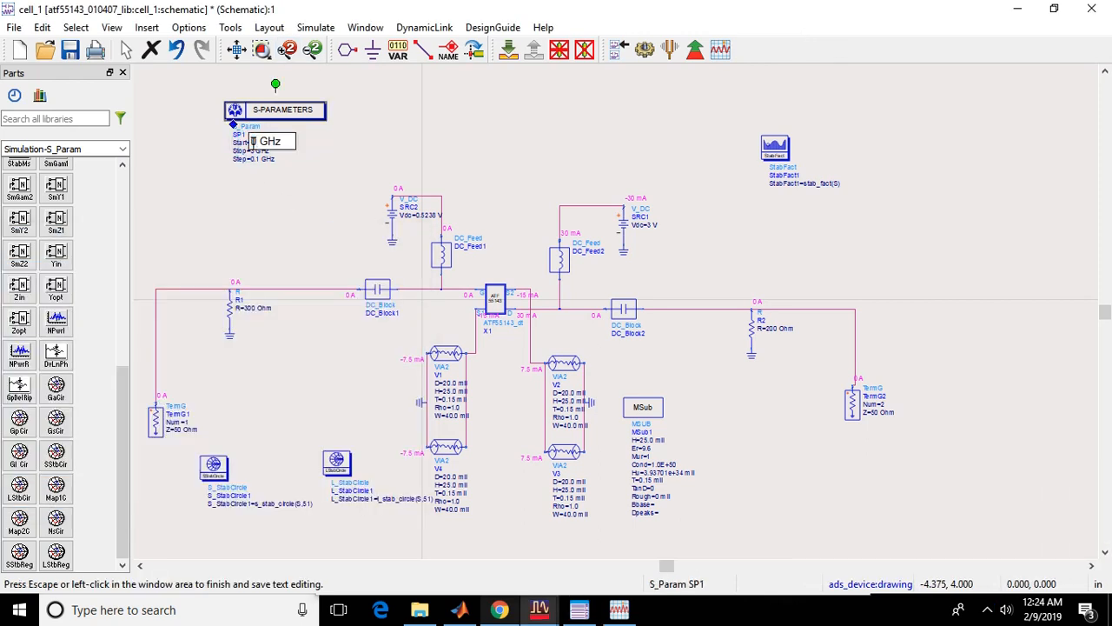
pyautogui.press('Tab')
pyautogui.write('10')
pyautogui.press('Tab')
pyautogui.click(548, 129)
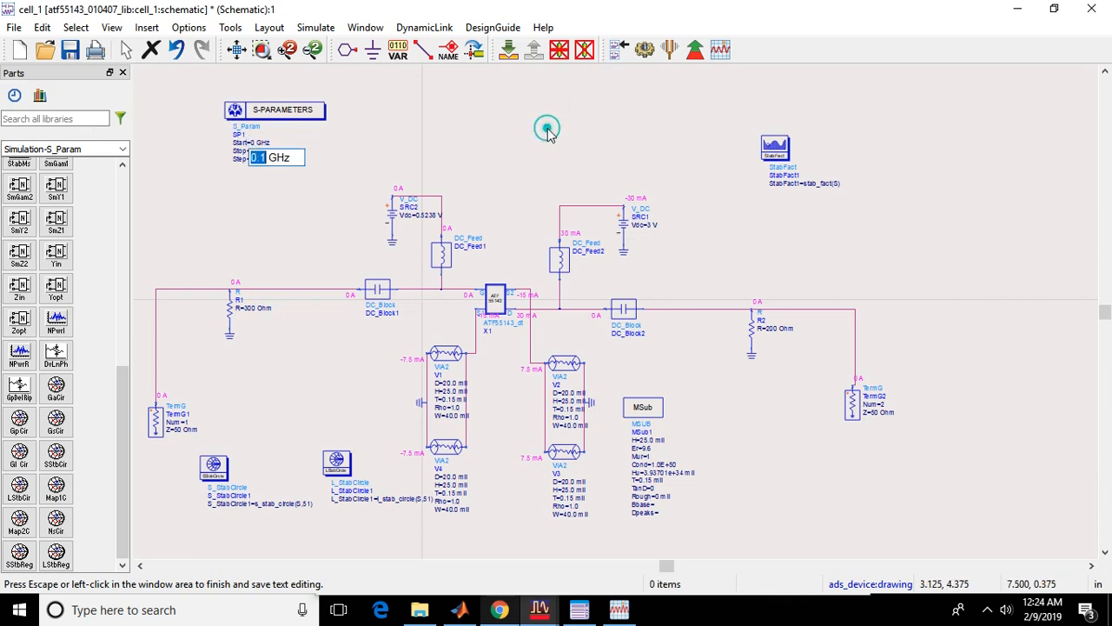
# Step: Simulate the full sweep, examine the StabFact1 curve and the stability circles over frequency, and return to the schematic
pyautogui.click(644, 50)
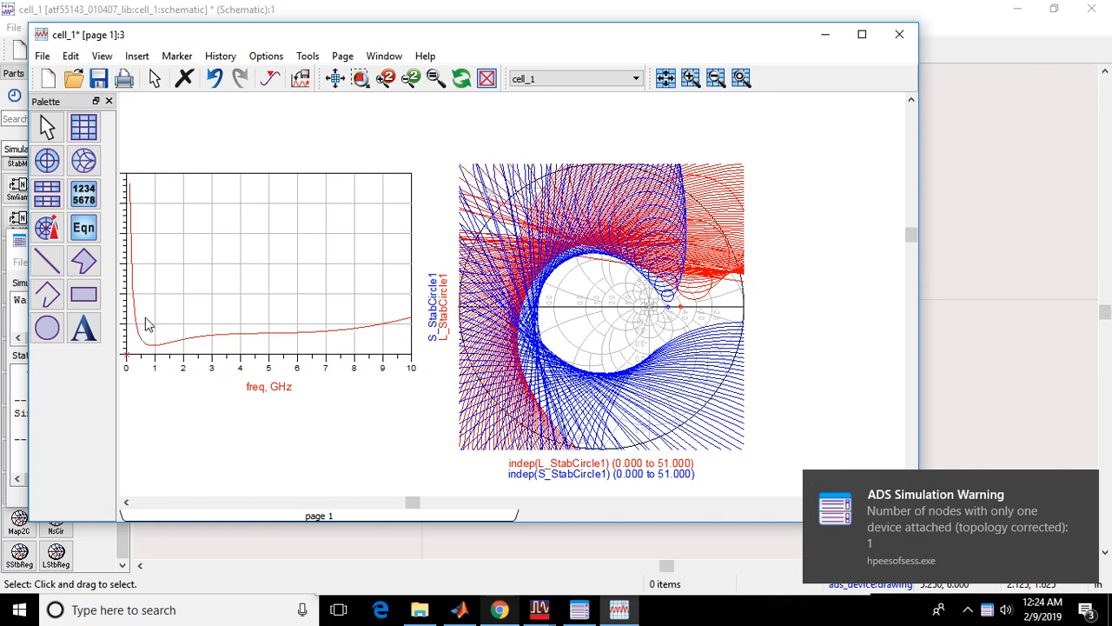
pyautogui.moveTo(413, 504); pyautogui.dragTo(406, 508)
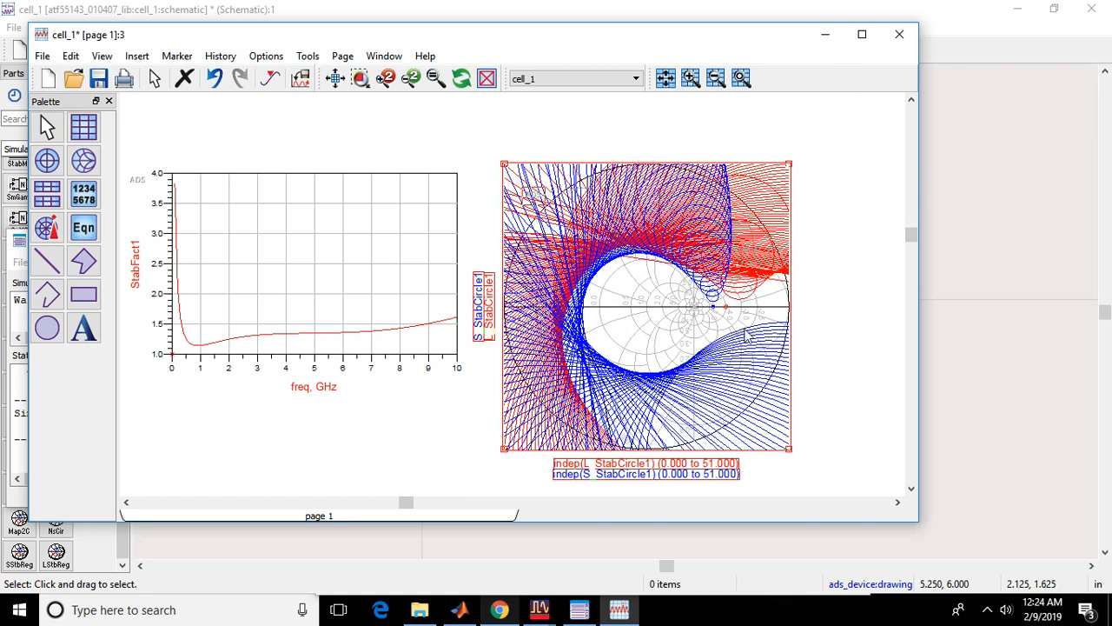
pyautogui.moveTo(745, 333)
pyautogui.click(827, 36)
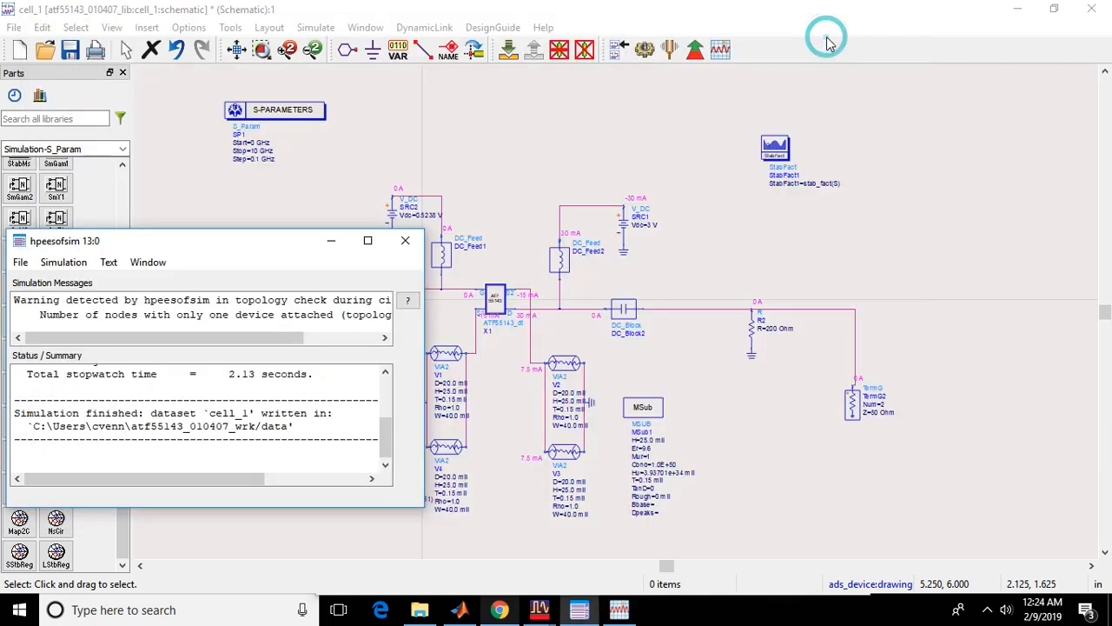
pyautogui.click(330, 244)
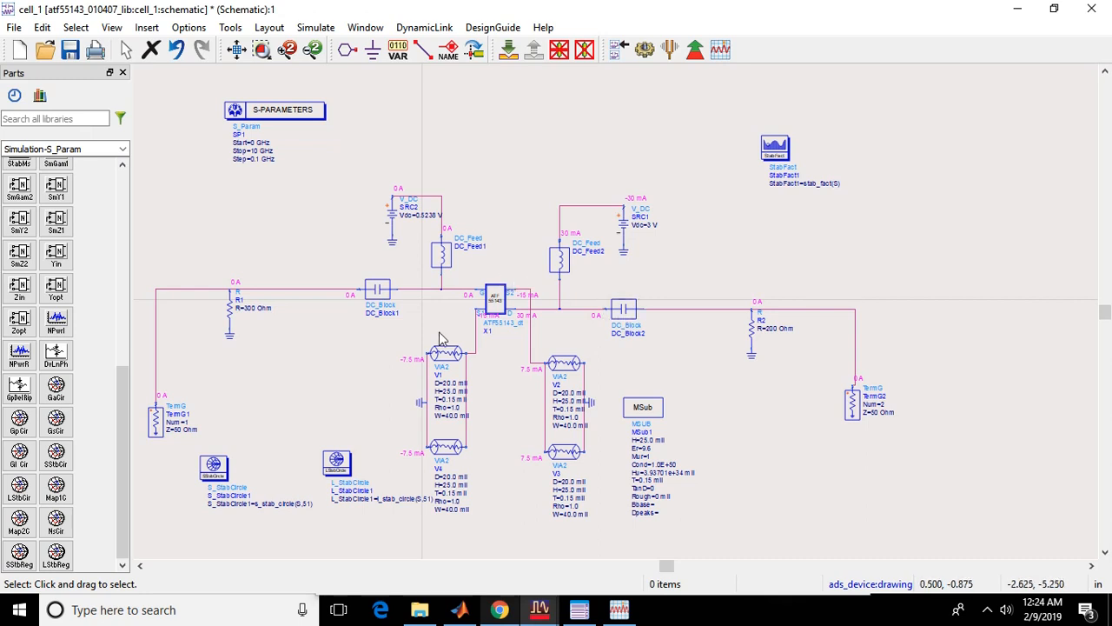
# Step: Set the output shunt resistor R2 to 300 Ohm and the input shunt resistor R1 to 200 Ohm
pyautogui.doubleClick(771, 329)
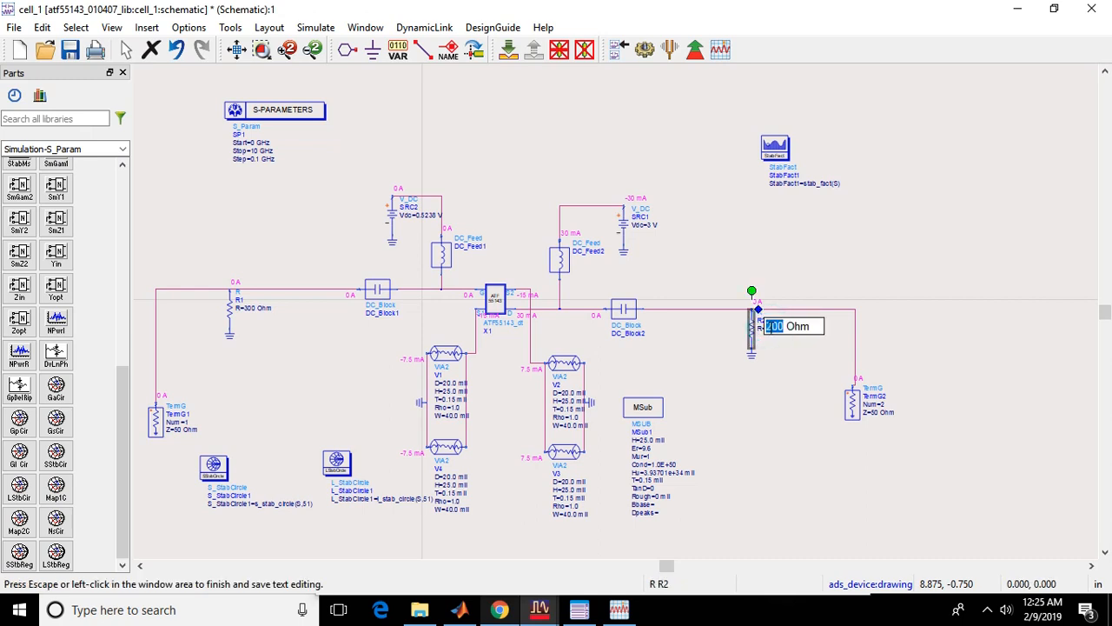
pyautogui.write('3')
pyautogui.click(771, 334)
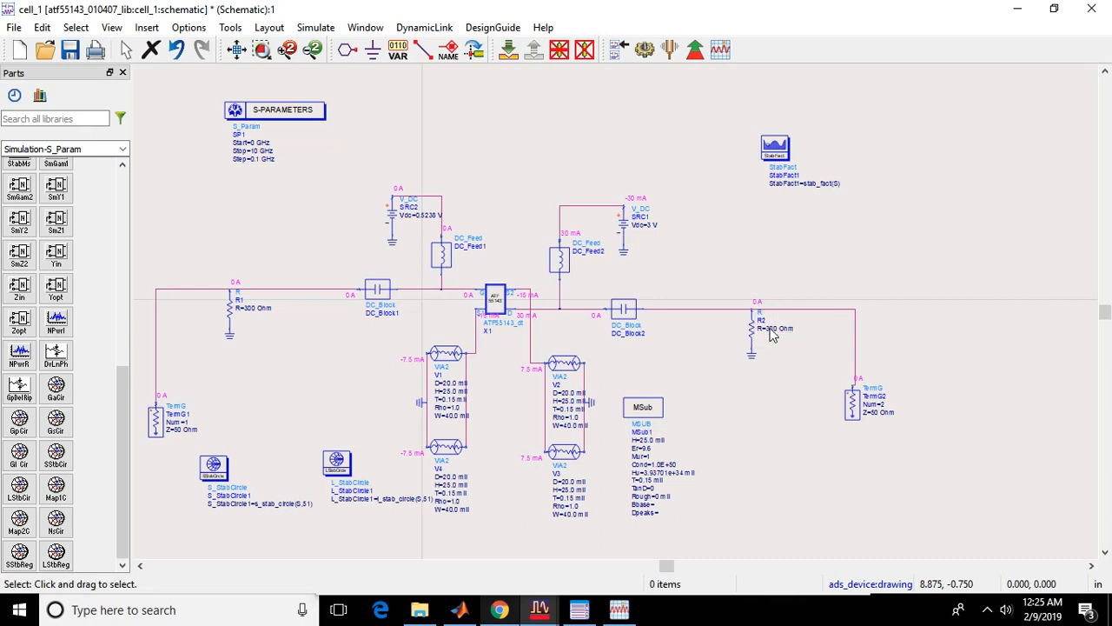
pyautogui.doubleClick(250, 308)
pyautogui.write('200 Ohm')
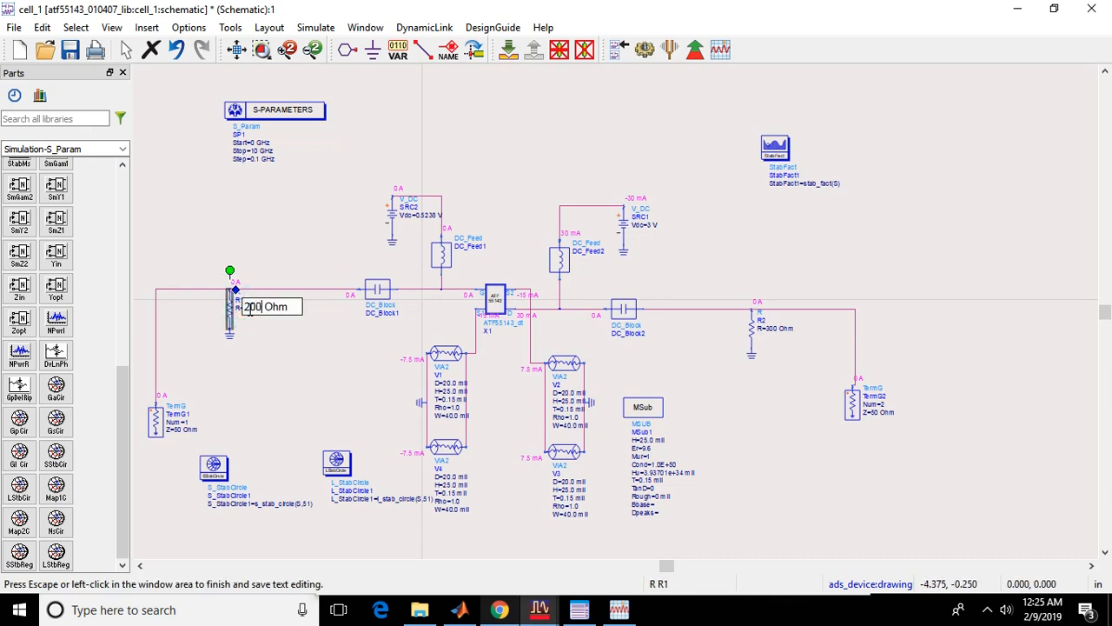
# Step: Move terminations TermG1 and TermG2 farther out from the shunt resistors and simulate the 0–10 GHz sweep to check the stability plots
pyautogui.click(251, 318)
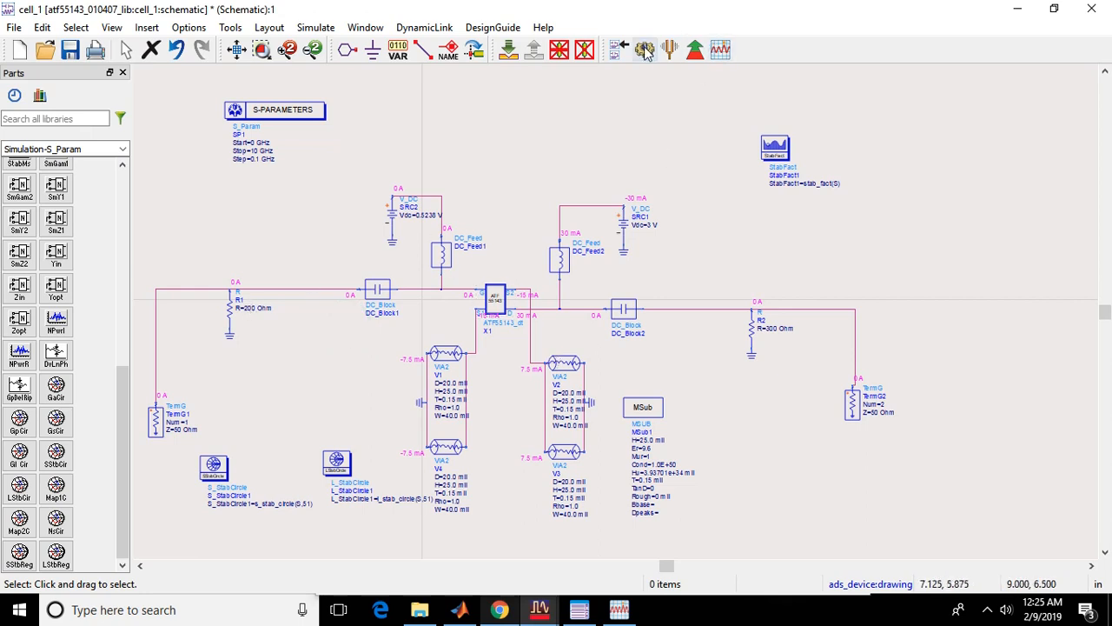
pyautogui.moveTo(854, 405); pyautogui.dragTo(890, 407)
pyautogui.moveTo(155, 415); pyautogui.dragTo(291, 407)
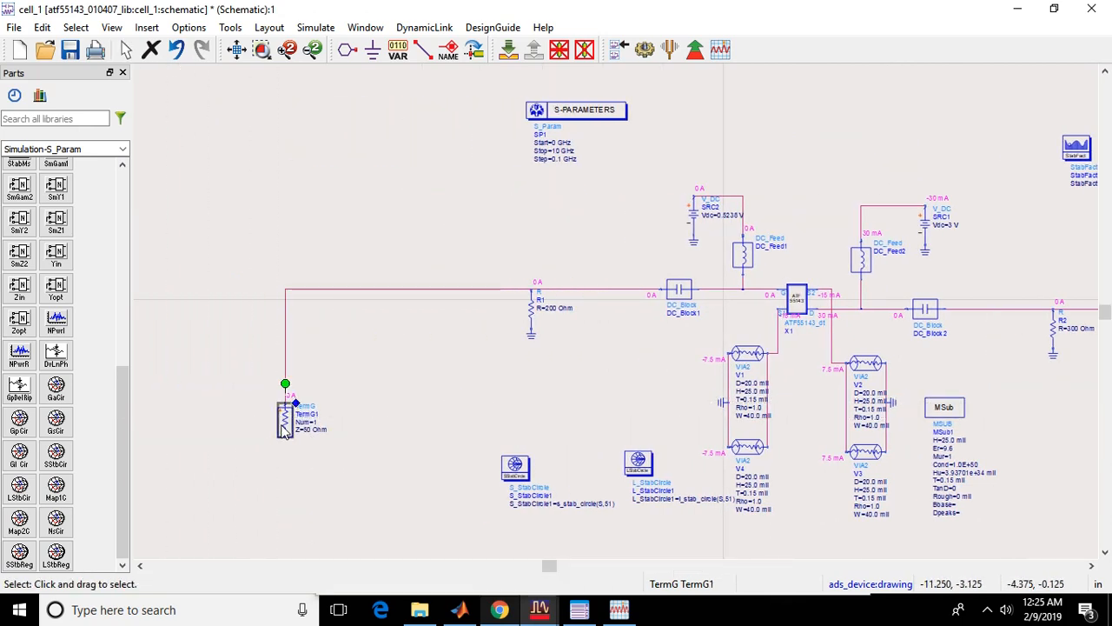
pyautogui.click(644, 49)
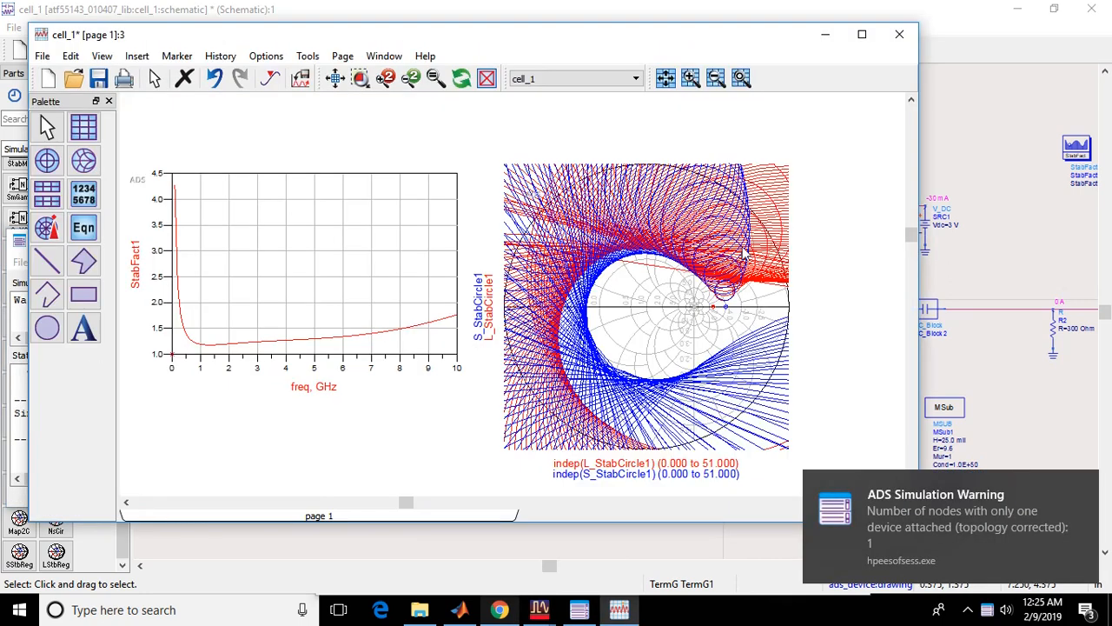
pyautogui.click(989, 211)
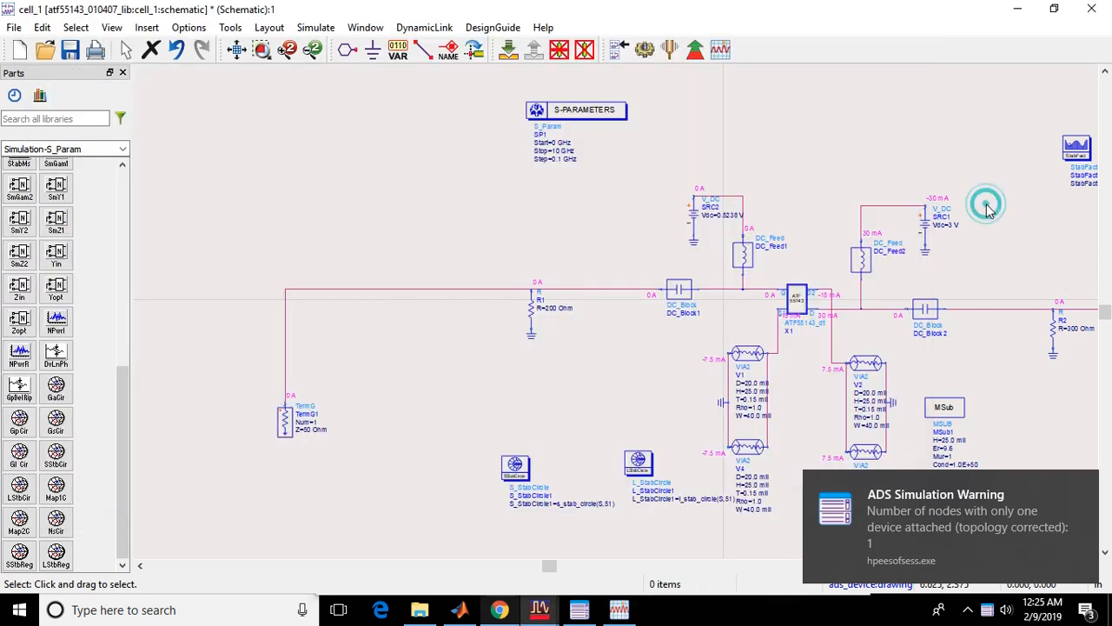
# Step: Set both the start and stop frequency of S-parameter controller SP1 to 3 GHz and run the simulation
pyautogui.doubleClick(569, 141)
pyautogui.click(559, 142)
pyautogui.press('BackSpace')
pyautogui.write('3')
pyautogui.press('Tab')
pyautogui.press('Tab')
pyautogui.click(701, 105)
pyautogui.click(644, 50)
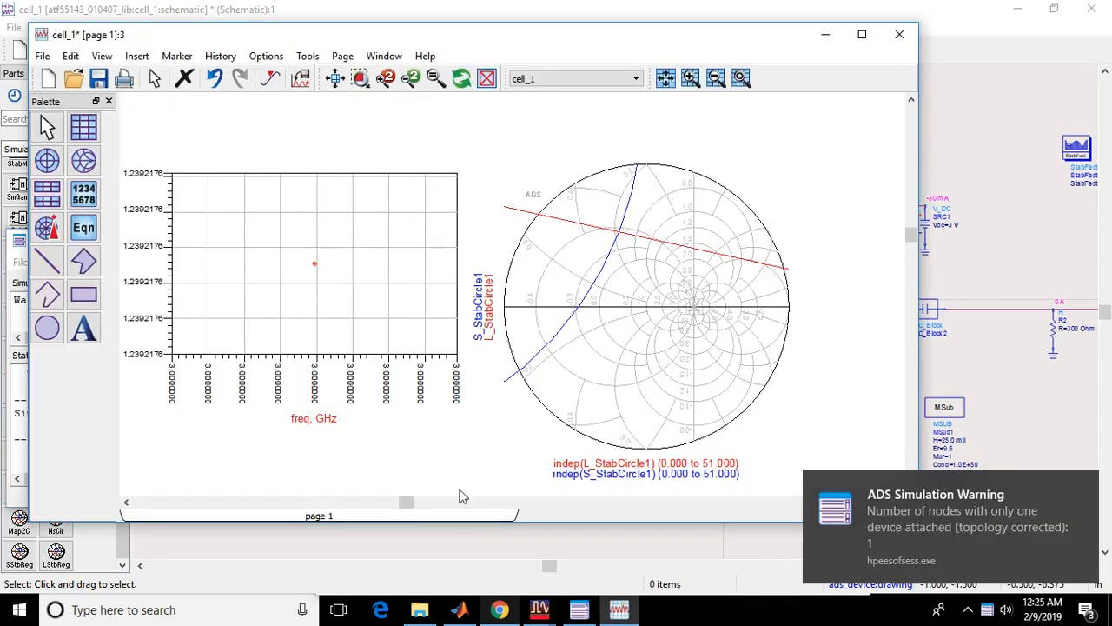
# Step: Turn off auto scaling on the stability-circle Smith chart and set its maximum to 100
pyautogui.rightClick(783, 285)
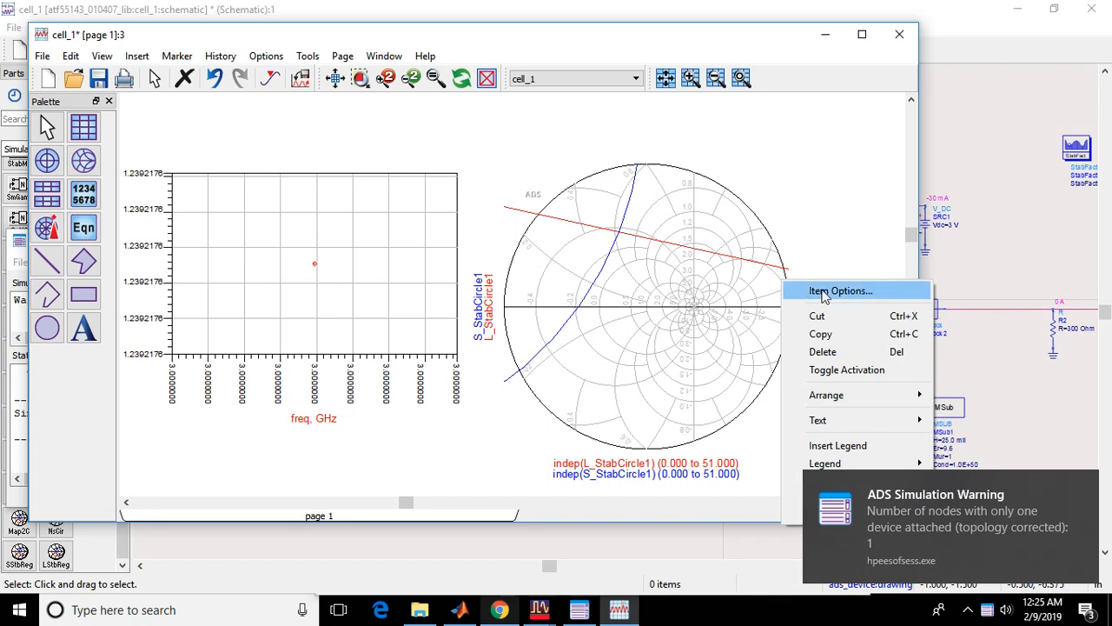
pyautogui.click(737, 289)
pyautogui.rightClick(737, 289)
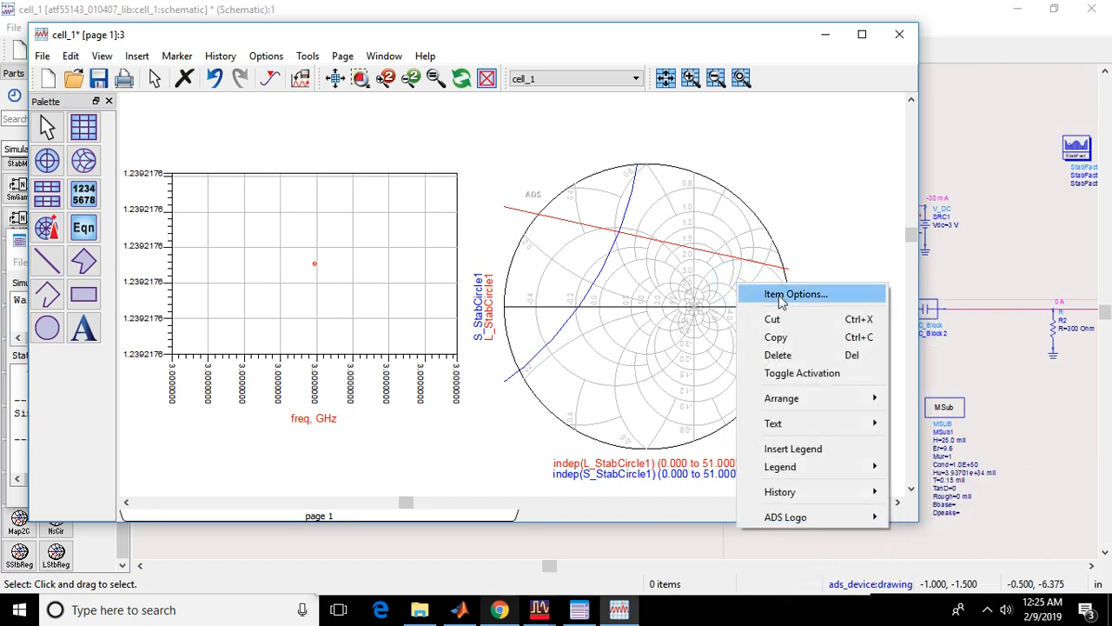
pyautogui.click(773, 294)
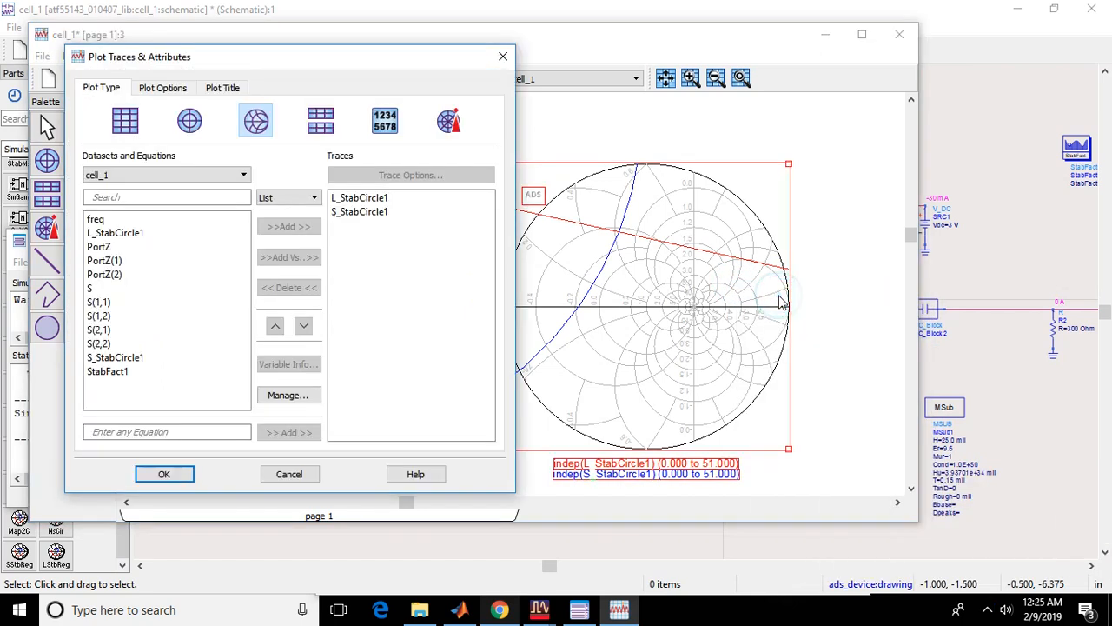
pyautogui.click(163, 87)
pyautogui.moveTo(200, 271); pyautogui.dragTo(134, 277)
pyautogui.write('100')
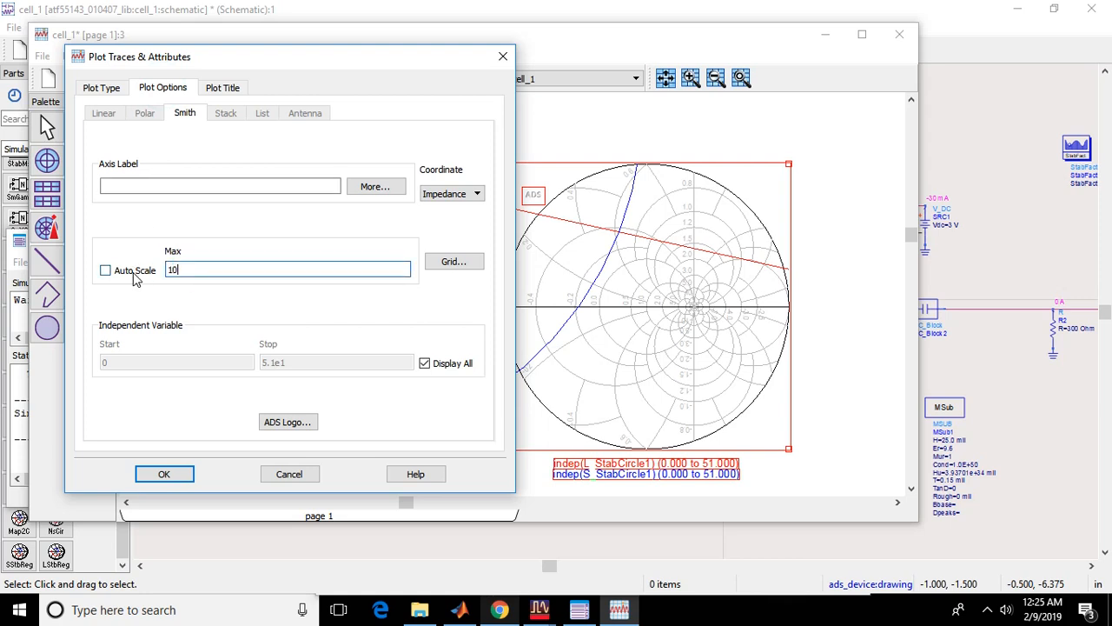
pyautogui.click(174, 477)
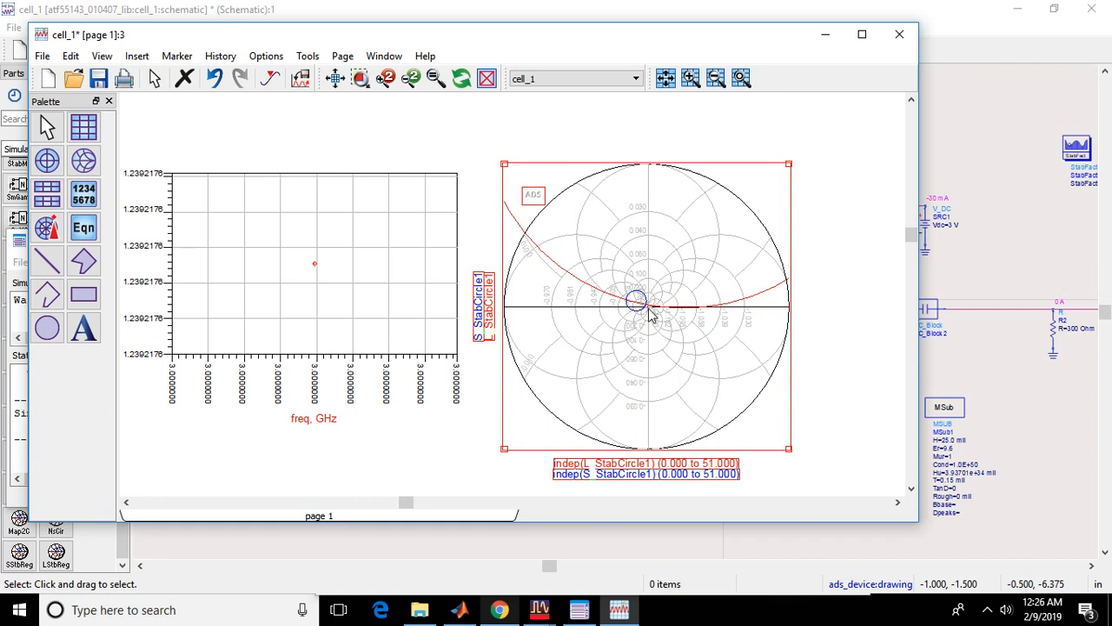
pyautogui.moveTo(650, 316)
# Step: Close the data display and minimize the simulation status window to return to the schematic
pyautogui.click(901, 35)
pyautogui.click(472, 305)
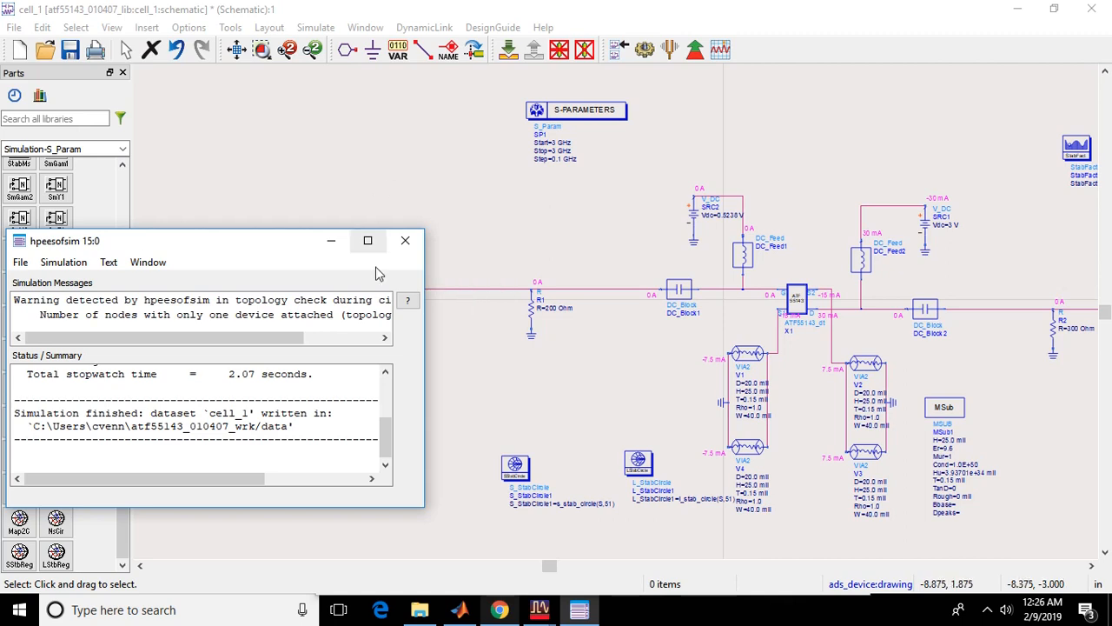
pyautogui.click(336, 242)
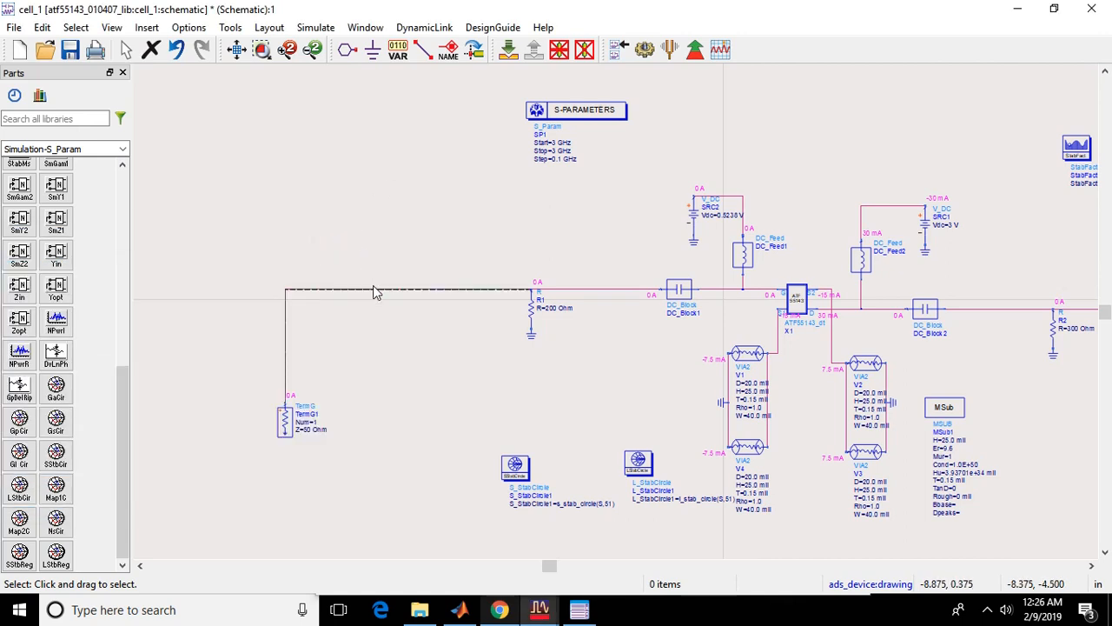
# Step: Delete the wire between TermG1 and shunt resistor R1 and redraw the connection between them
pyautogui.click(374, 292)
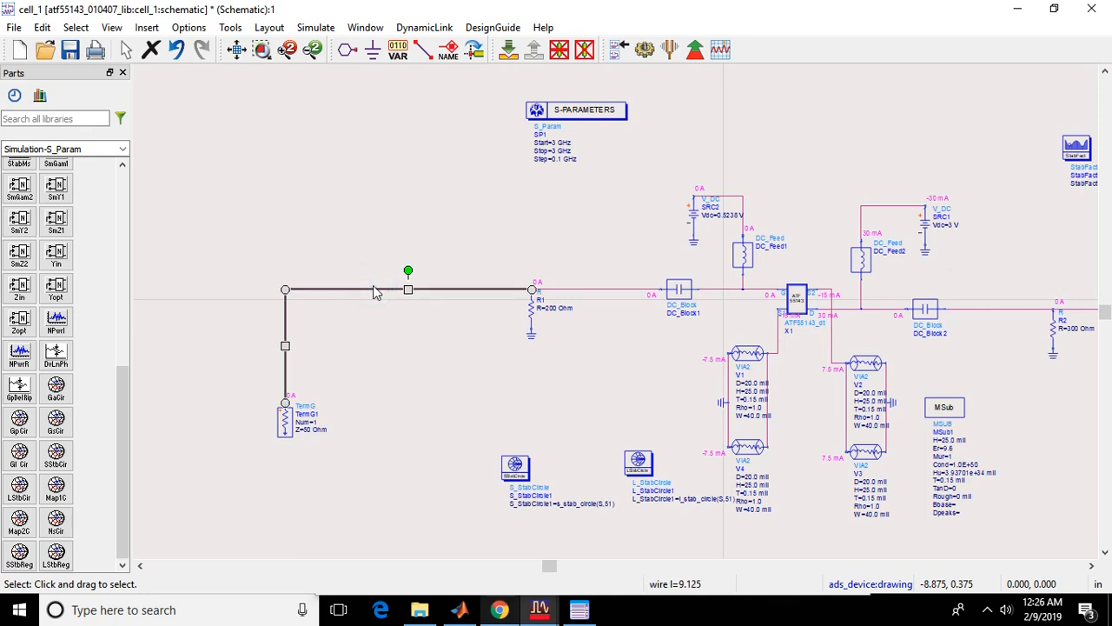
pyautogui.press('Delete')
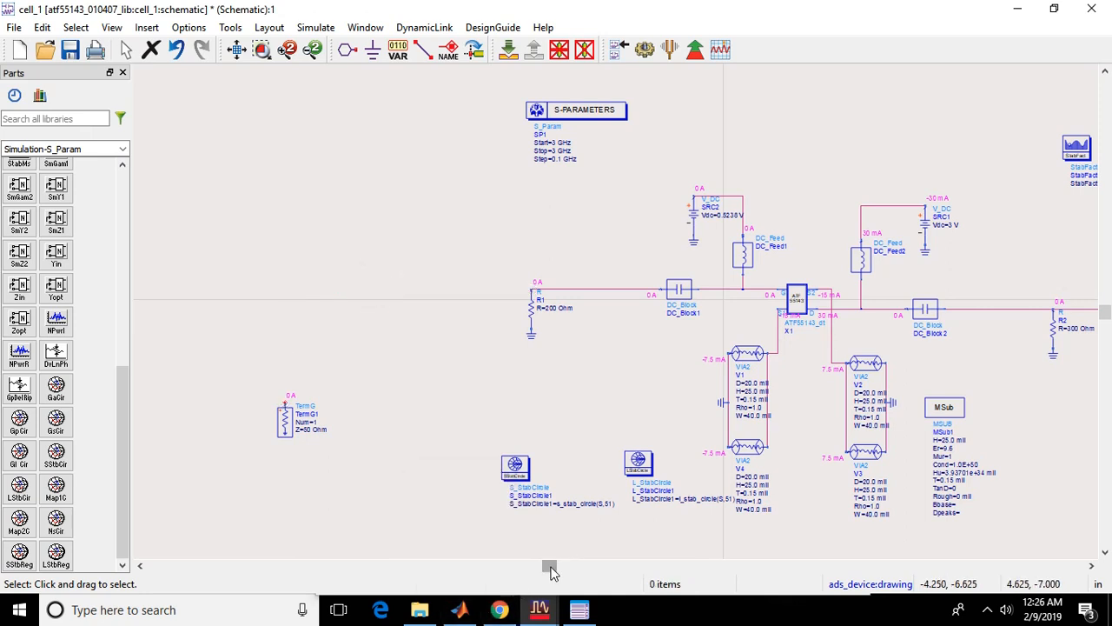
pyautogui.moveTo(551, 566); pyautogui.dragTo(591, 566)
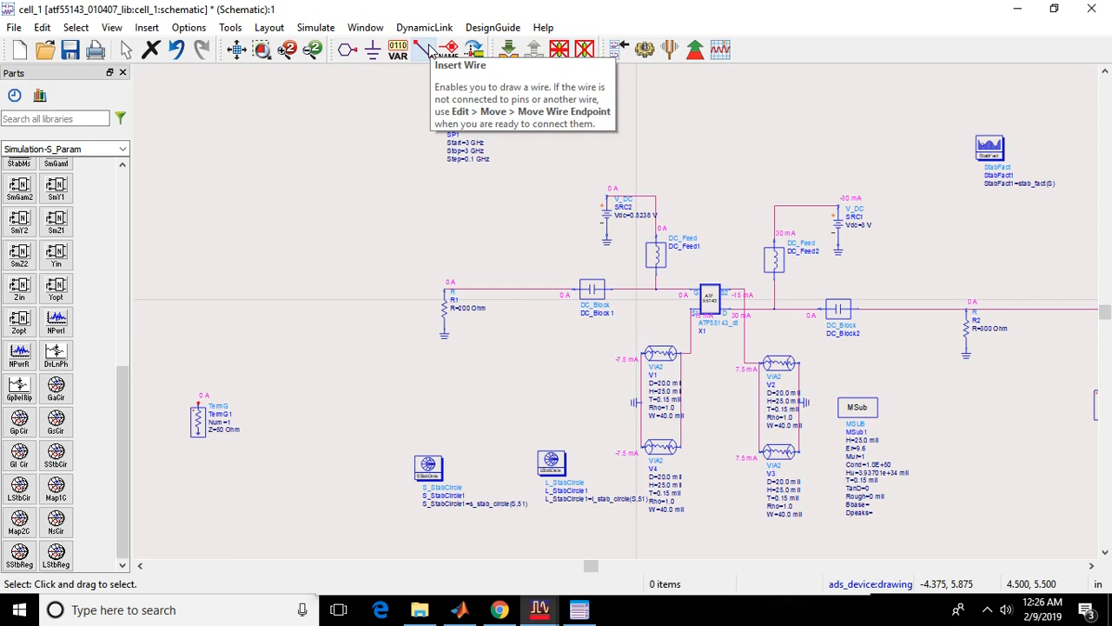
pyautogui.click(424, 50)
pyautogui.click(447, 292)
pyautogui.click(197, 405)
pyautogui.press('Escape')
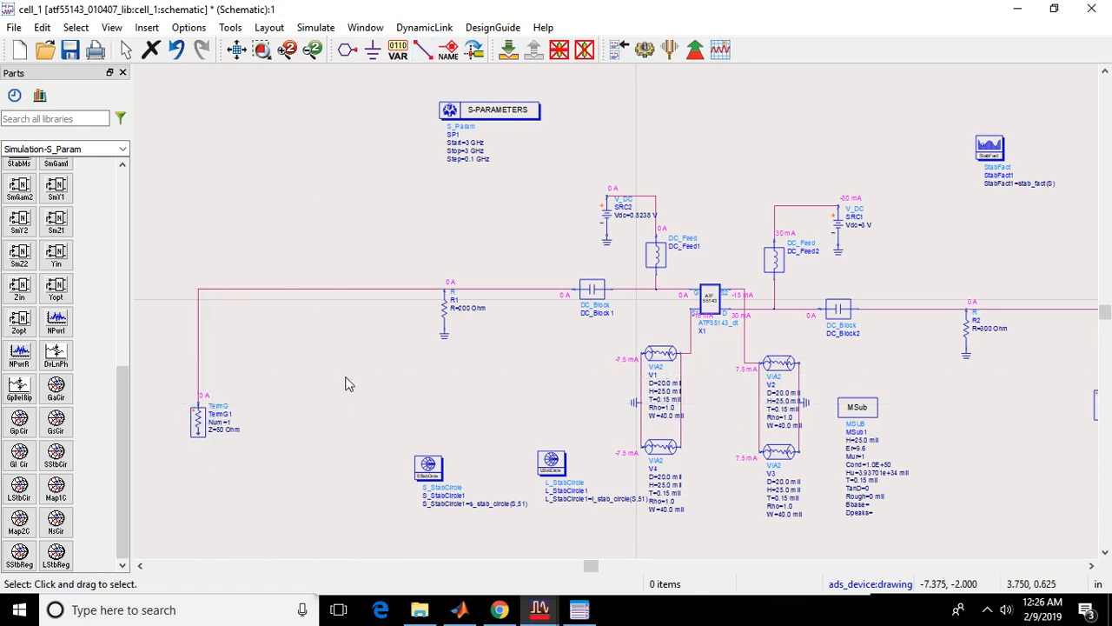
# Step: Delete the StabFact1, L_StabCircle1 and S_StabCircle1 components from the schematic
pyautogui.click(995, 146)
pyautogui.press('Delete')
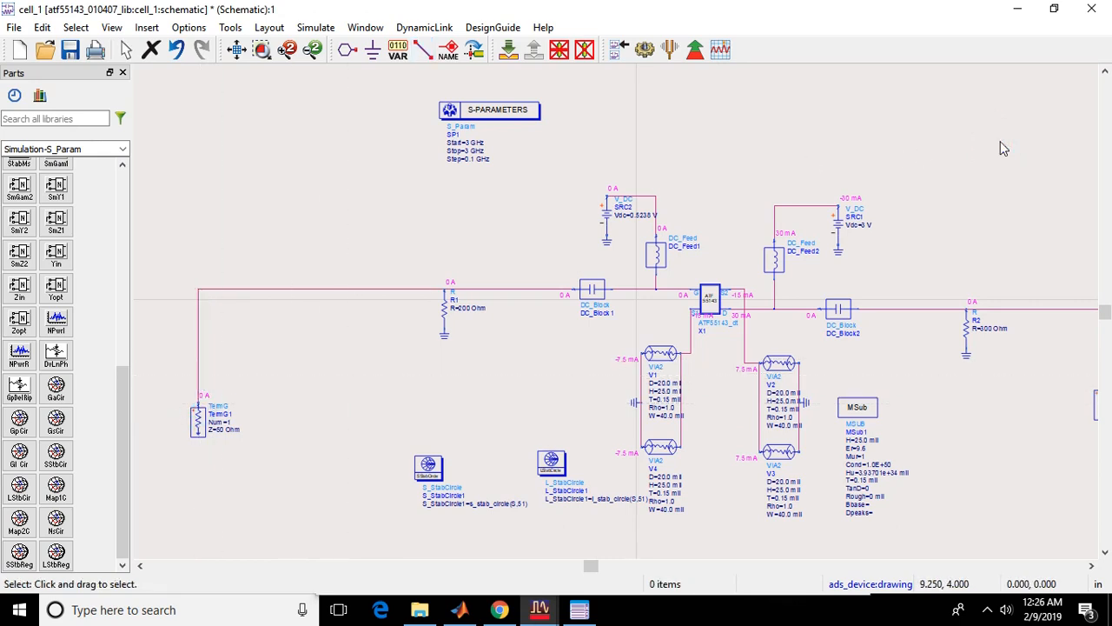
pyautogui.click(548, 467)
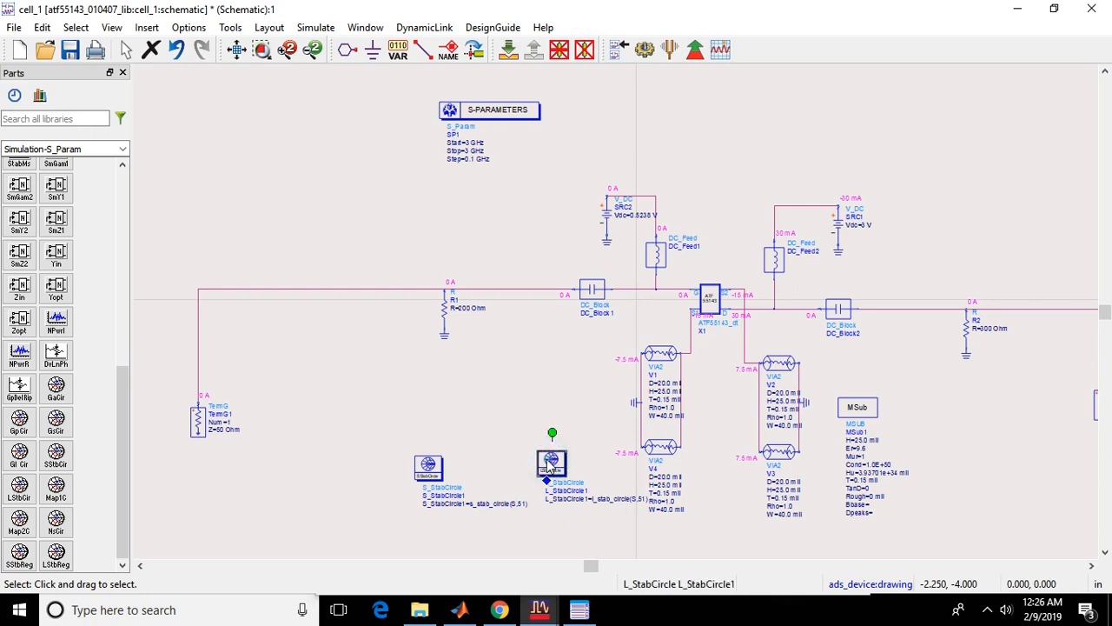
pyautogui.press('Delete')
pyautogui.click(428, 467)
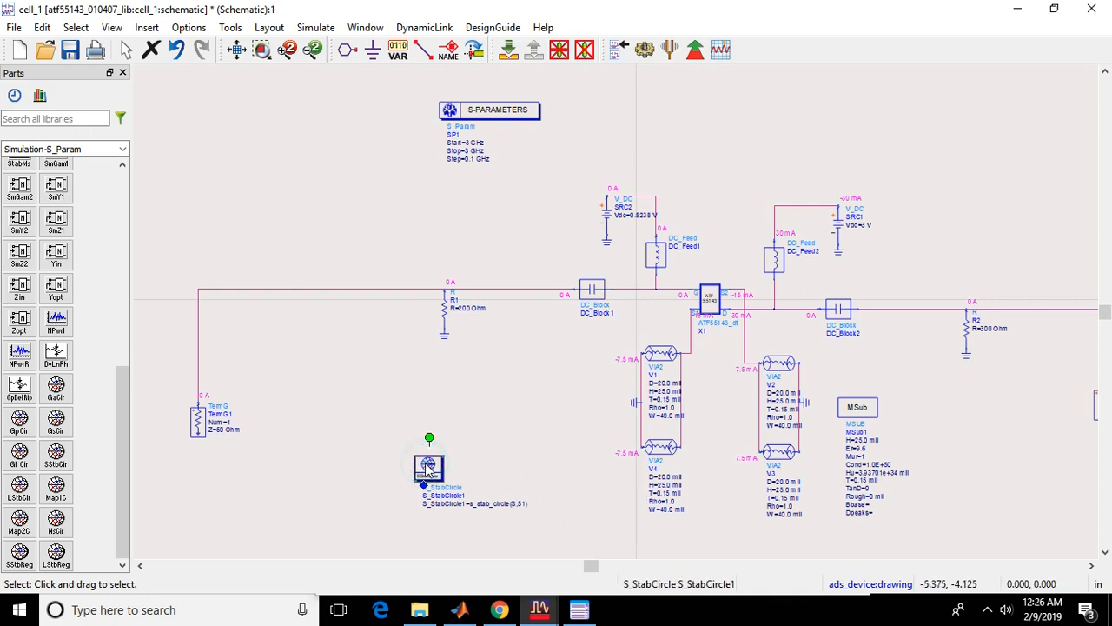
pyautogui.press('Delete')
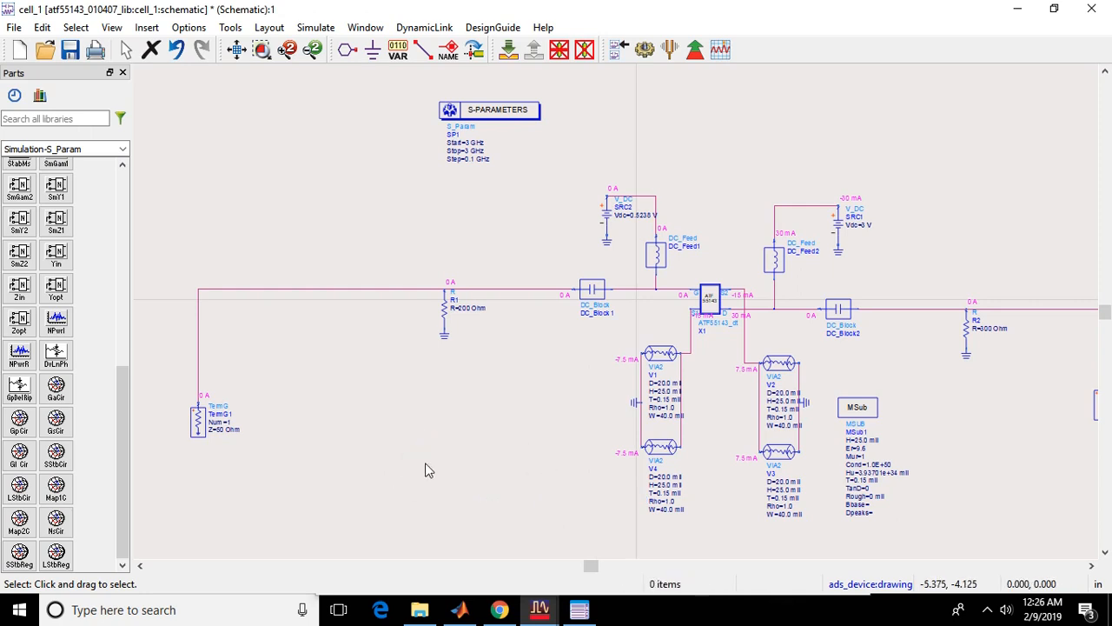
# Step: Place an available-gain circle (GaCircle) and a noise circle (NsCircle) component side by side below the input network
pyautogui.click(57, 391)
pyautogui.click(317, 461)
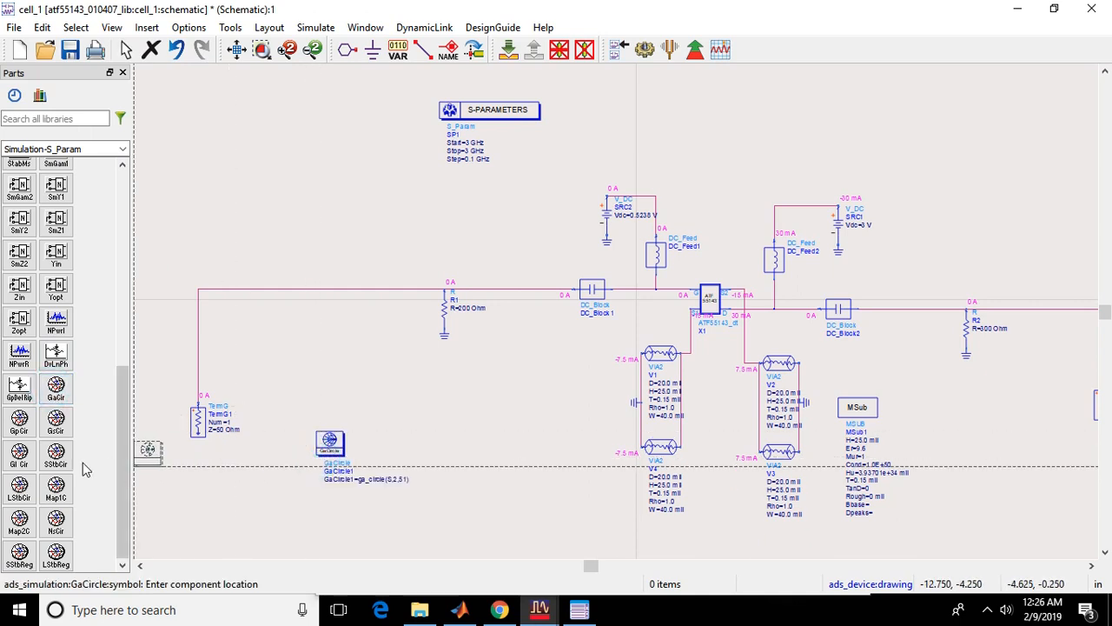
pyautogui.click(56, 523)
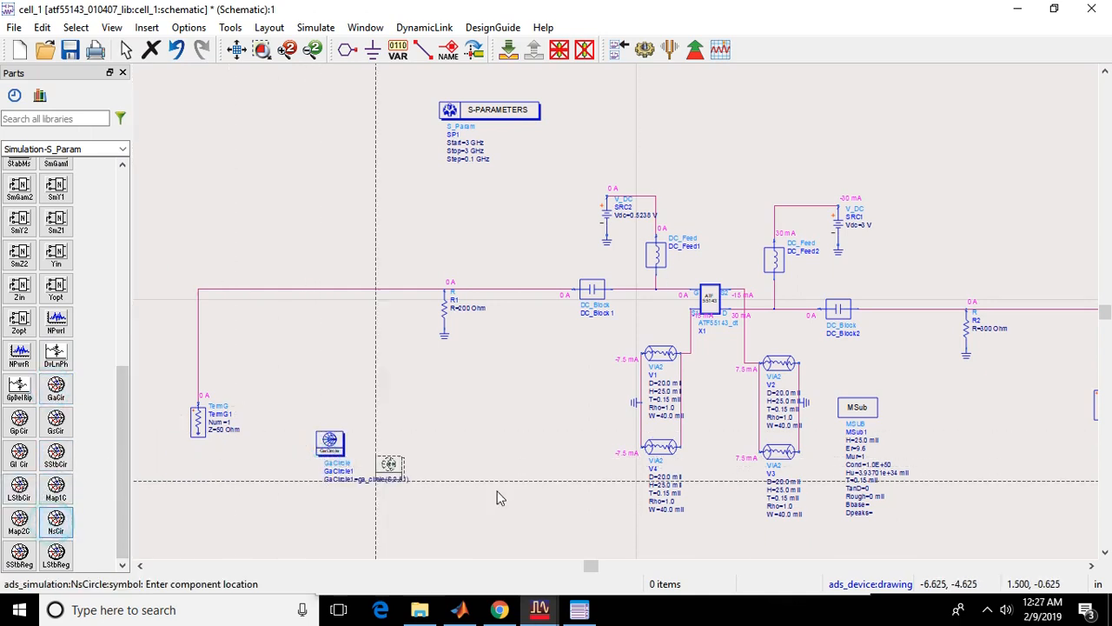
pyautogui.click(437, 458)
pyautogui.press('Escape')
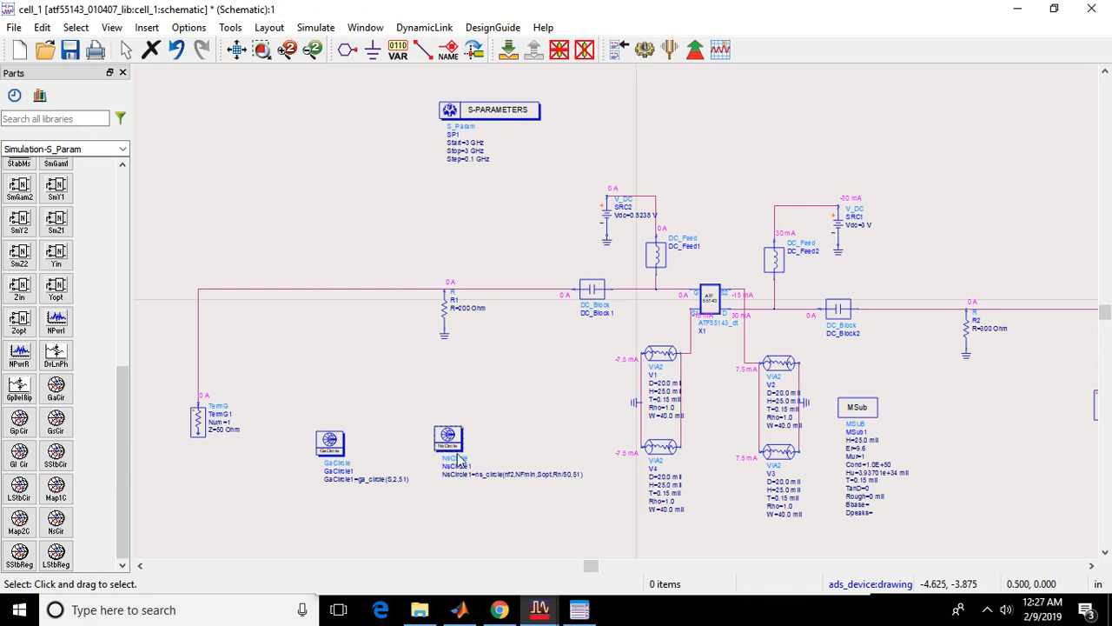
# Step: Examine the typical noise parameters at 3 V, 30 mA in the ATF-55143 datasheet in Chrome, and return to the schematic
pyautogui.moveTo(500, 611)
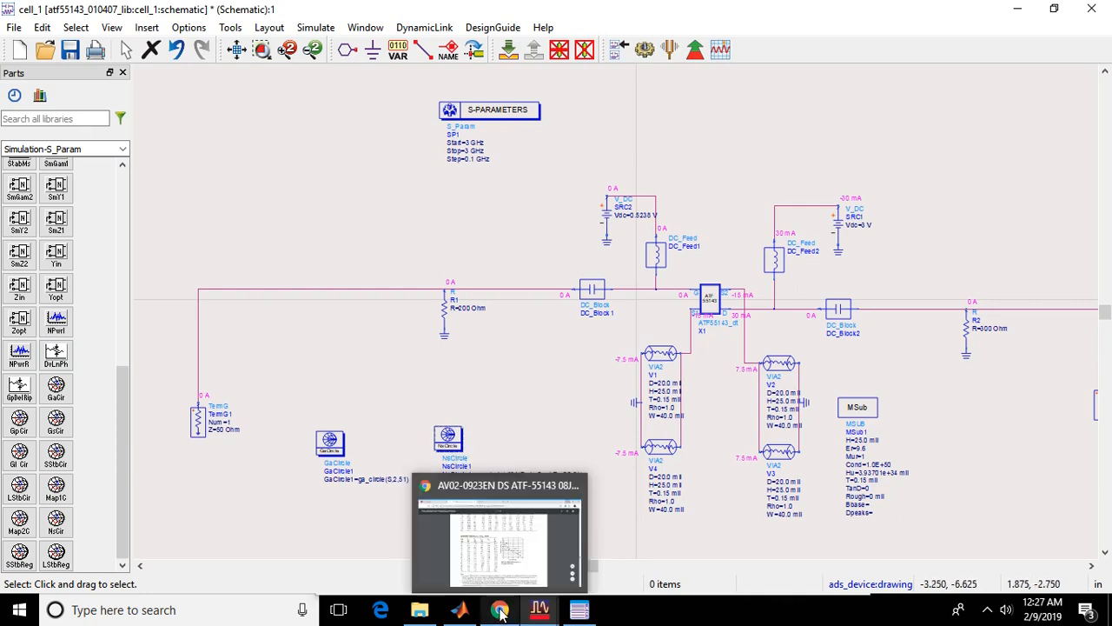
pyautogui.click(501, 611)
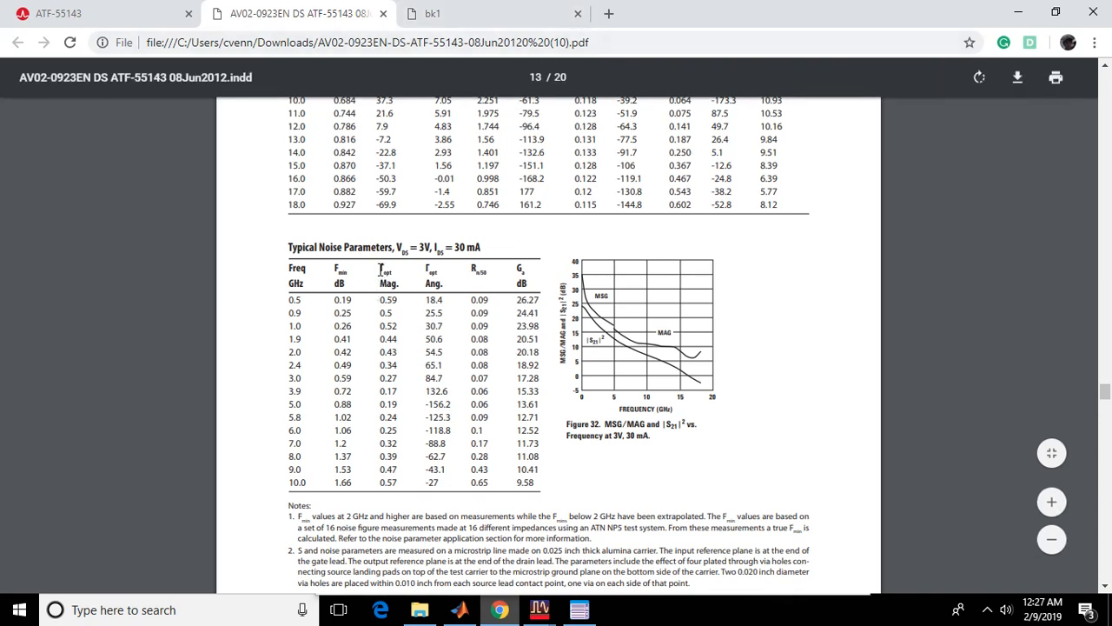
pyautogui.moveTo(379, 271); pyautogui.dragTo(441, 323)
pyautogui.click(440, 322)
pyautogui.moveTo(383, 301); pyautogui.dragTo(380, 341)
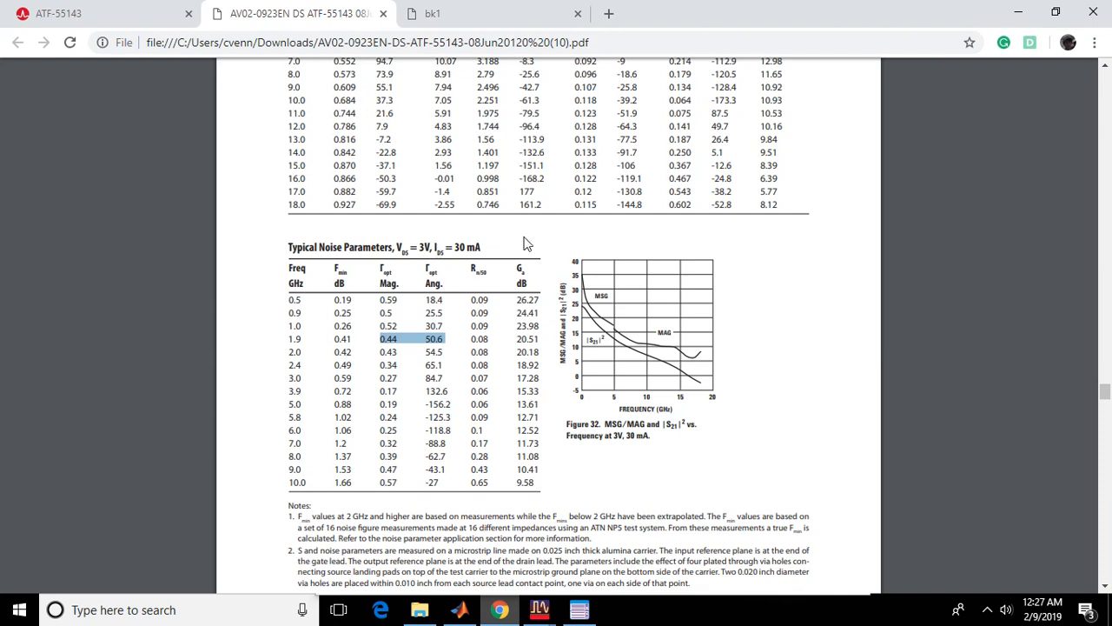
pyautogui.moveTo(448, 352)
pyautogui.mouseDown()
pyautogui.moveTo(379, 355)
pyautogui.moveTo(381, 365)
pyautogui.moveTo(443, 365)
pyautogui.mouseUp()
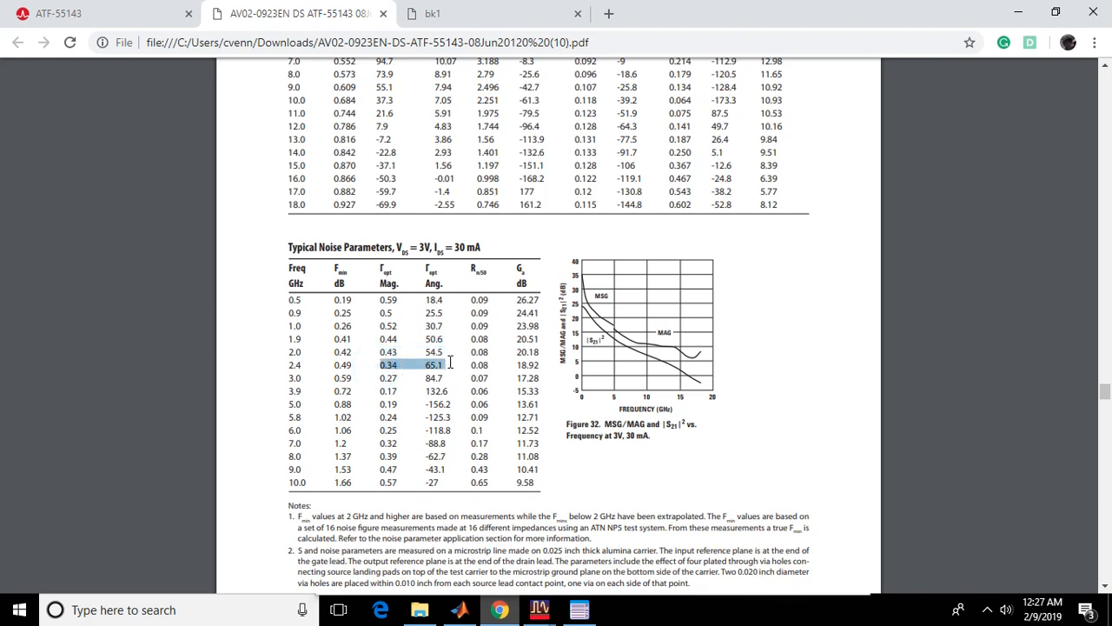
pyautogui.click(450, 363)
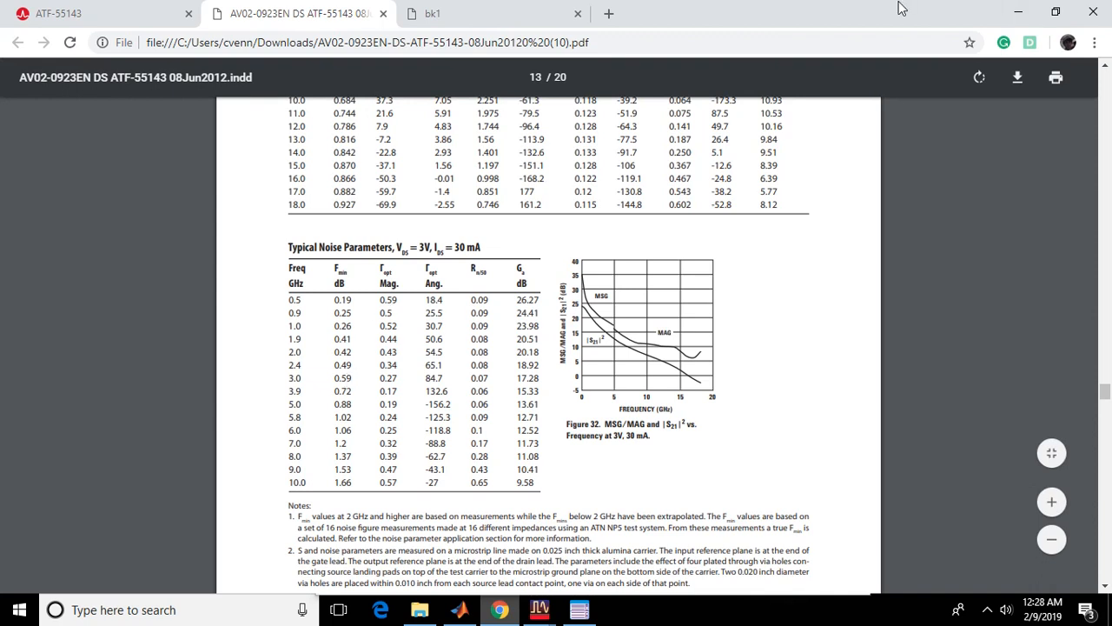
pyautogui.click(1021, 17)
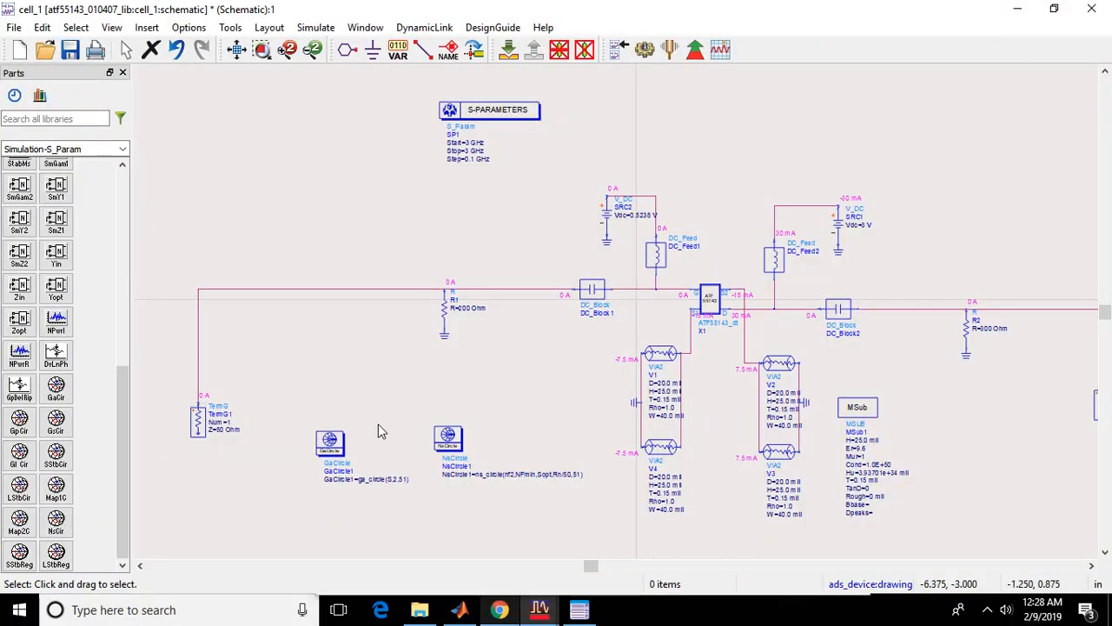
# Step: Open the bk1 S-parameters chapter in Chrome and read the sections on power gain circles and noise figure circles
pyautogui.click(499, 609)
pyautogui.click(458, 13)
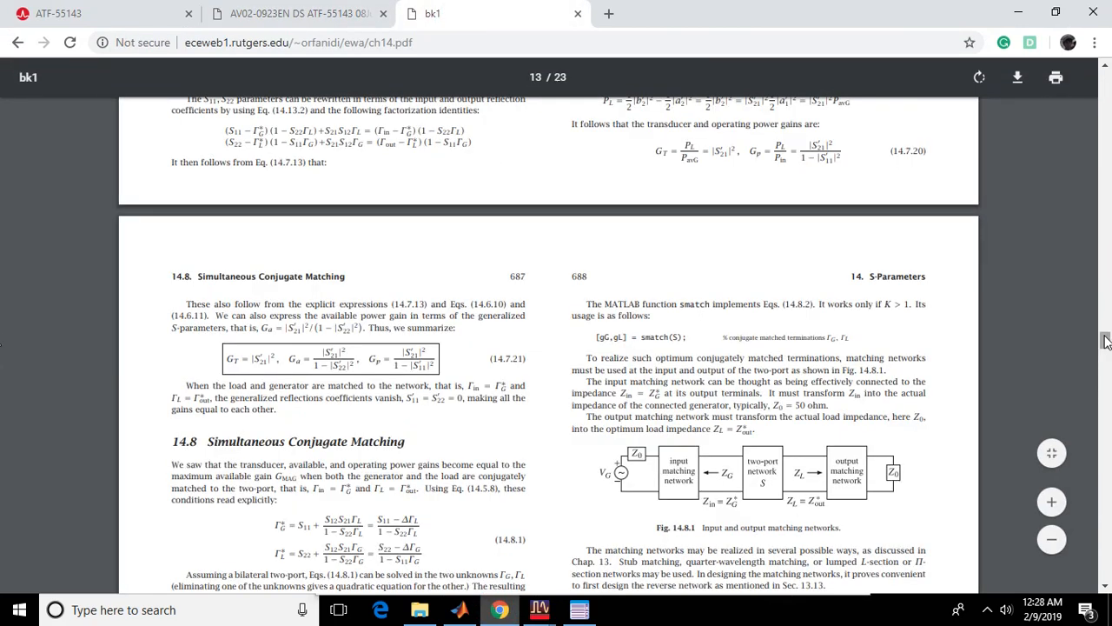
pyautogui.moveTo(1105, 343); pyautogui.dragTo(1106, 423)
pyautogui.scroll(-20, 0, 432)
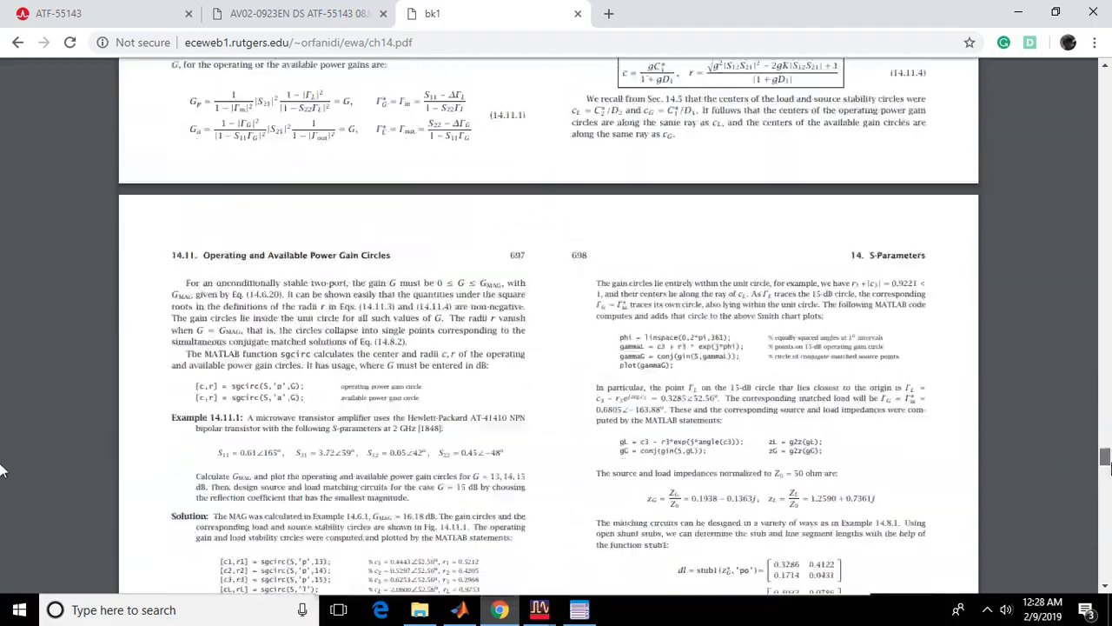
pyautogui.moveTo(1105, 491); pyautogui.dragTo(1075, 533)
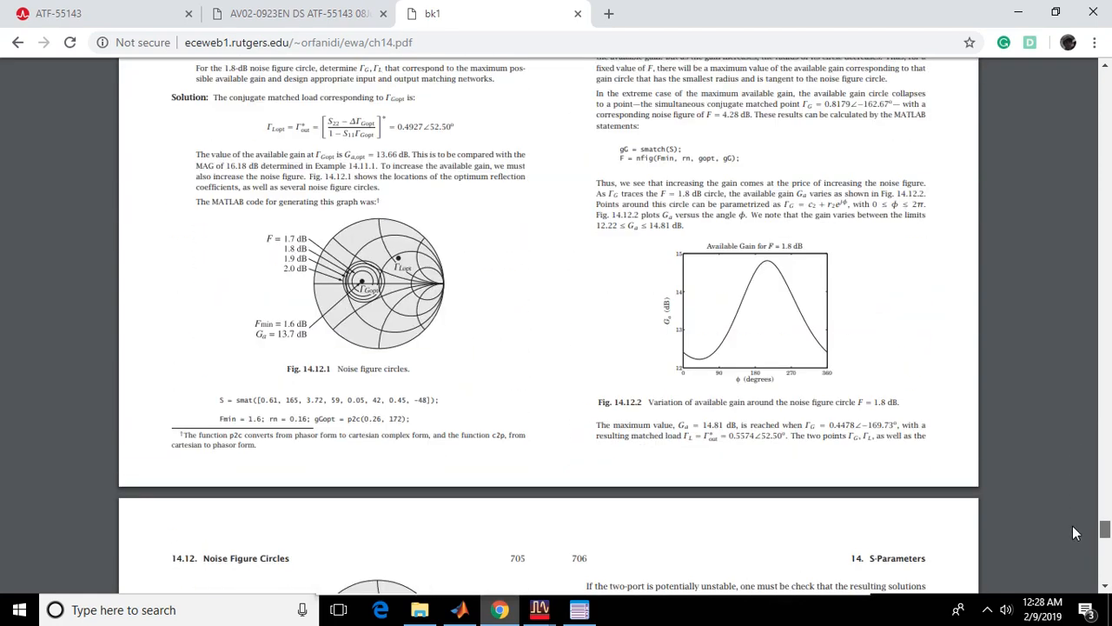
pyautogui.click(426, 45)
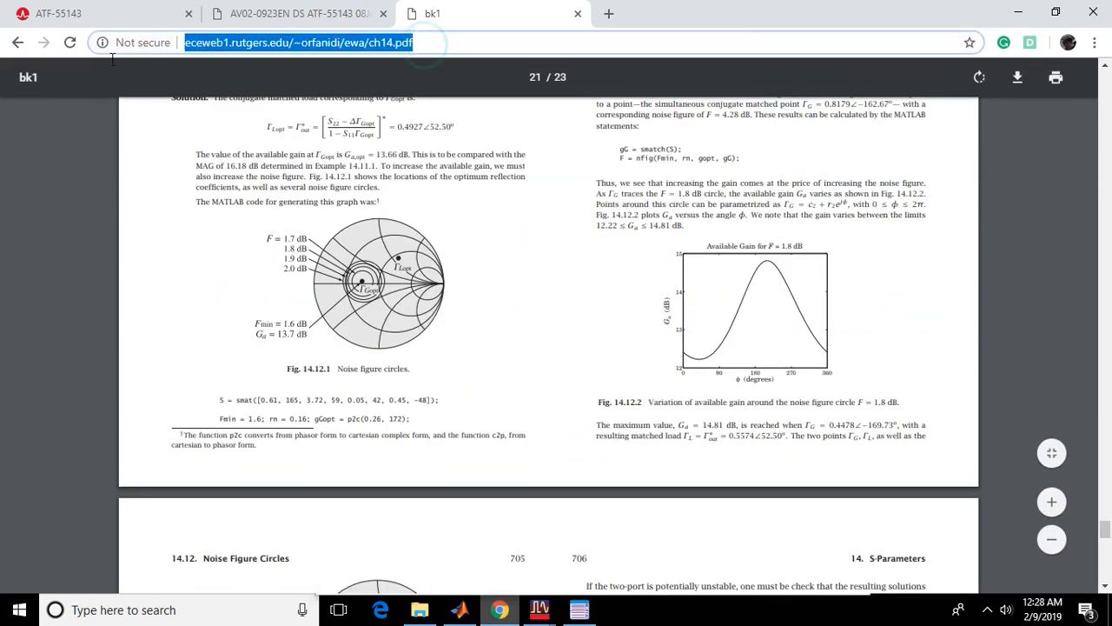
pyautogui.click(275, 46)
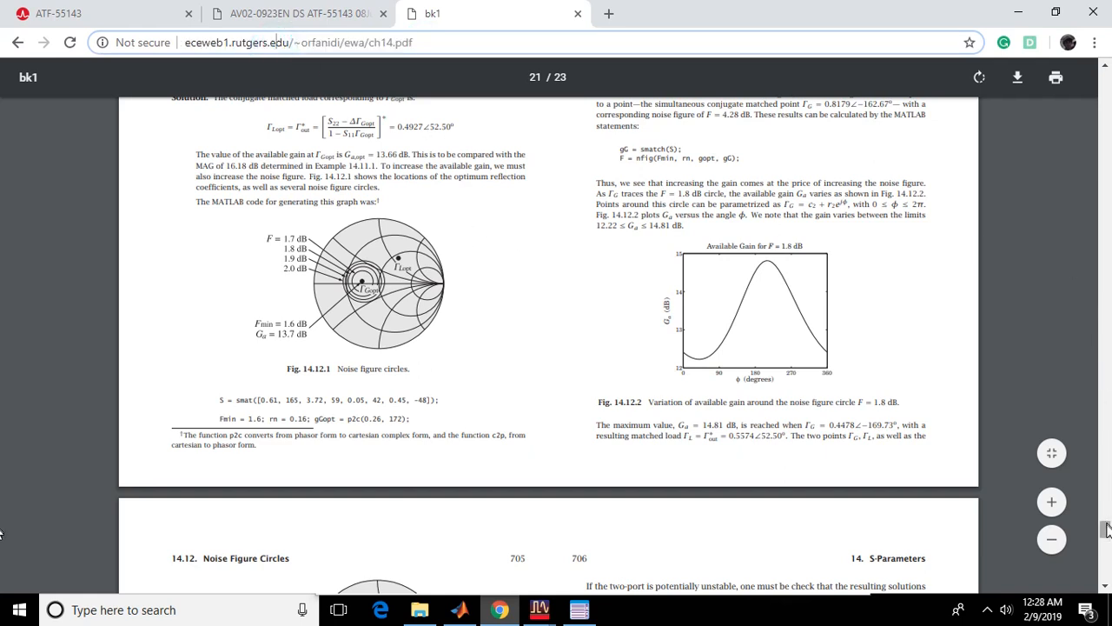
pyautogui.scroll(-4, 1106, 530)
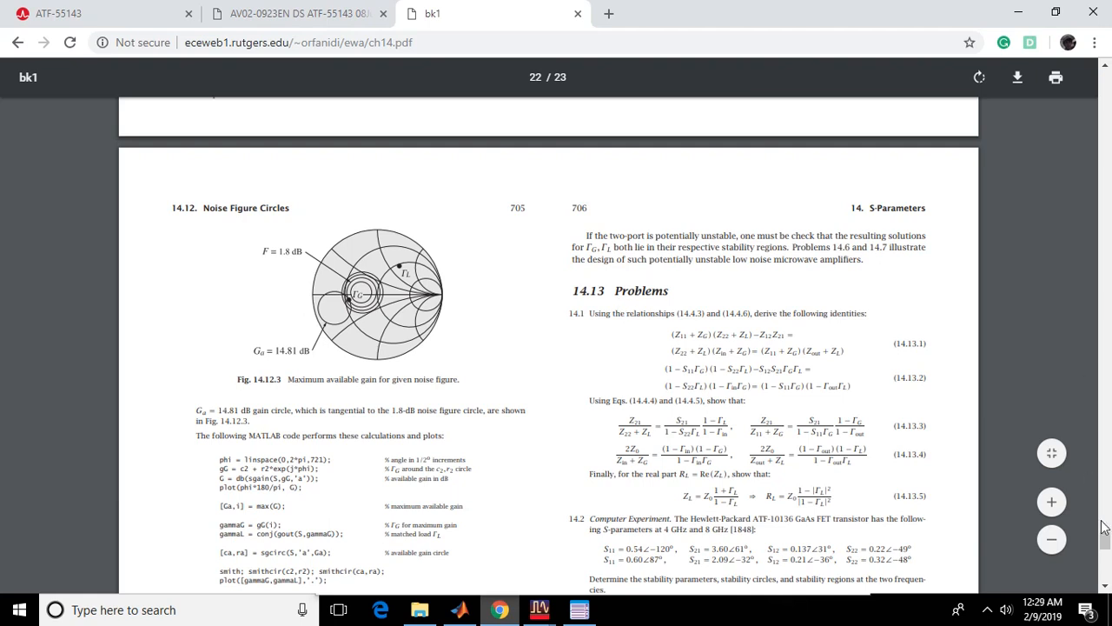
# Step: Finish viewing the noise figure circles section of the bk1 chapter and return to the ADS schematic
pyautogui.moveTo(1107, 540); pyautogui.dragTo(1106, 539)
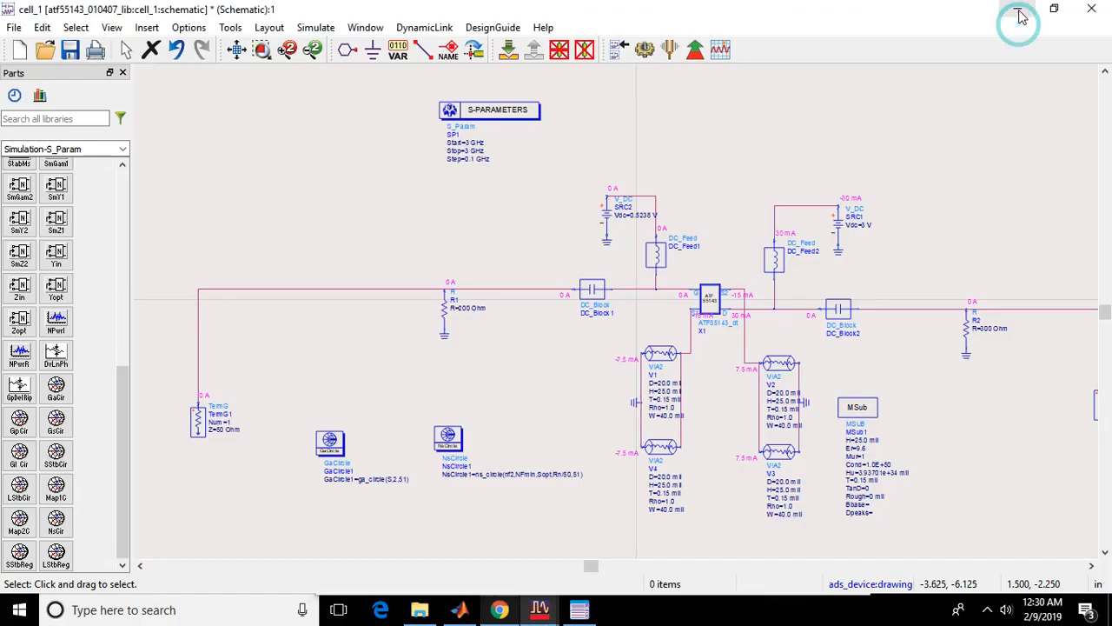
pyautogui.click(1019, 12)
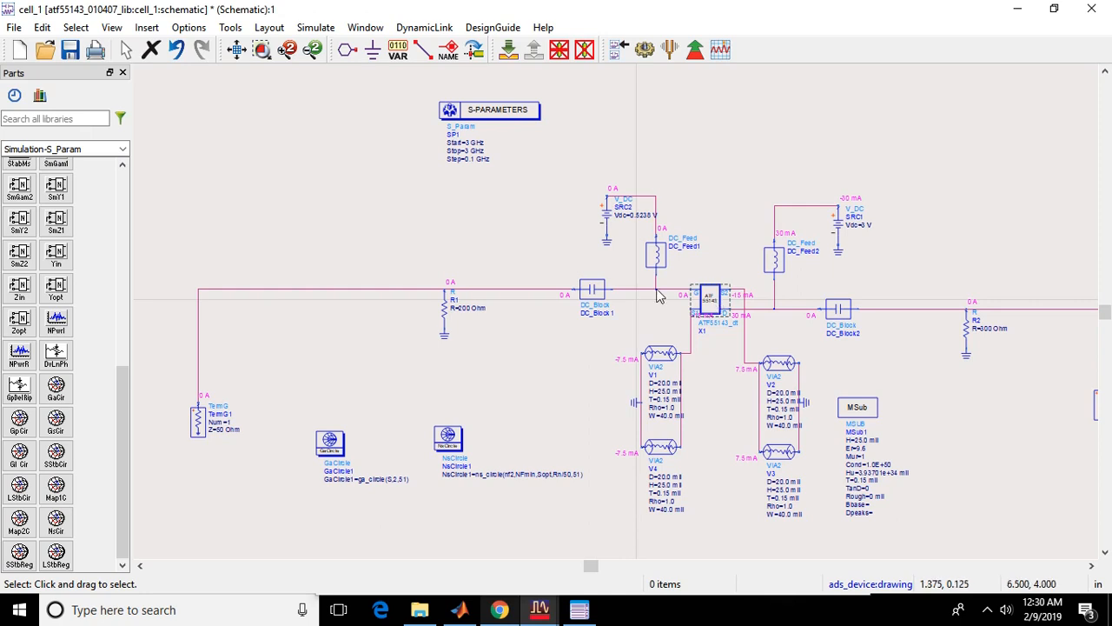
pyautogui.click(278, 297)
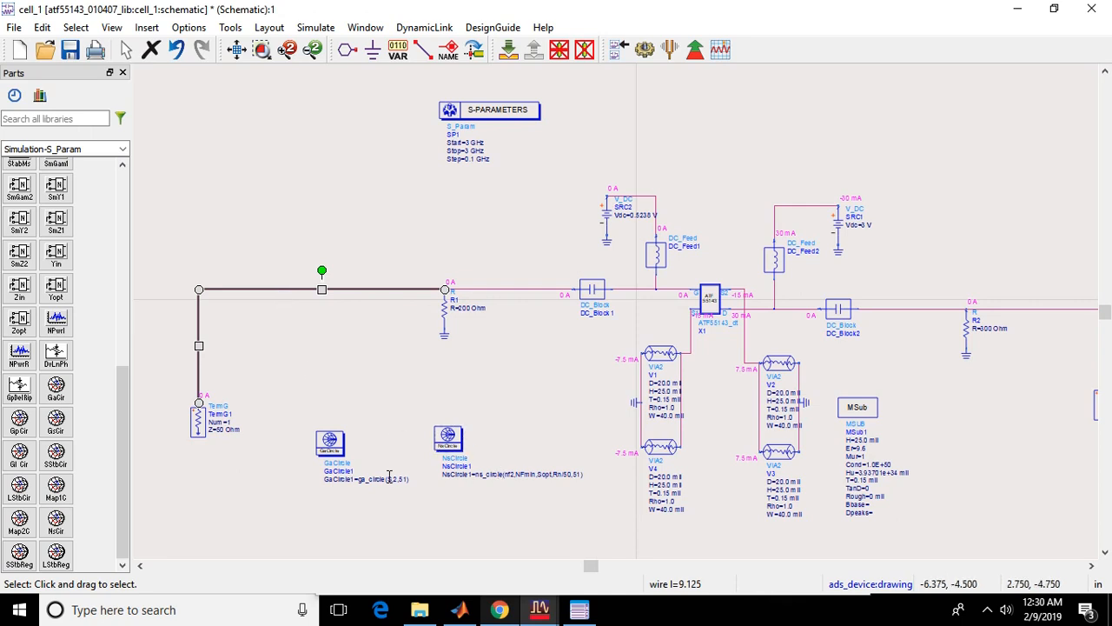
# Step: Set the gain argument of the GaCircle1 ga_circle expression to the list {15,16,17,18}
pyautogui.scroll(4, 504, 393)
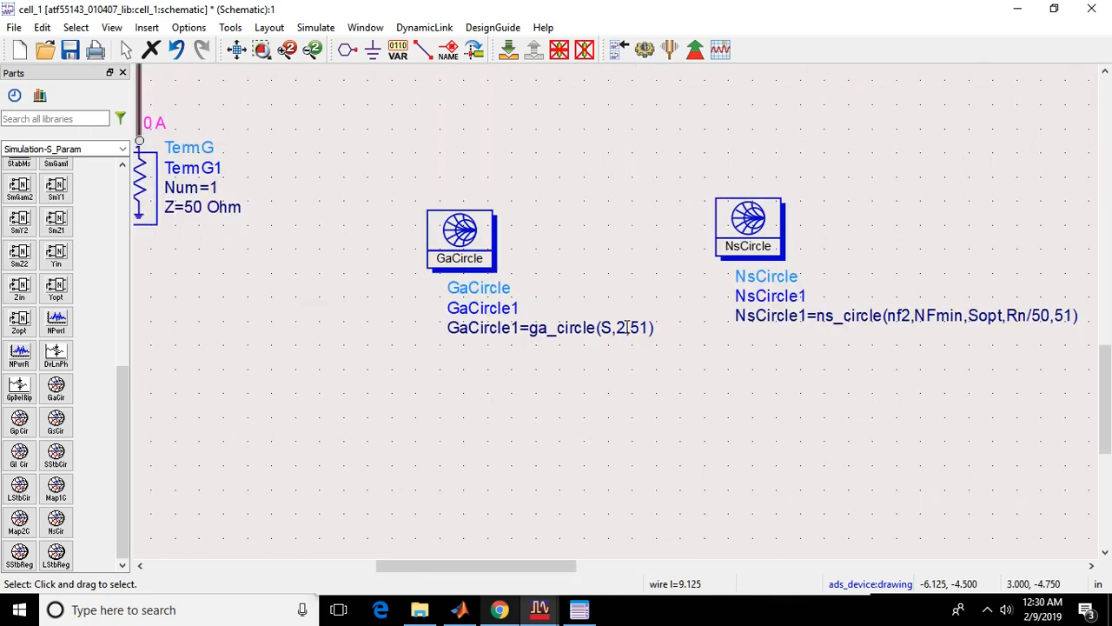
pyautogui.doubleClick(627, 327)
pyautogui.click(626, 328)
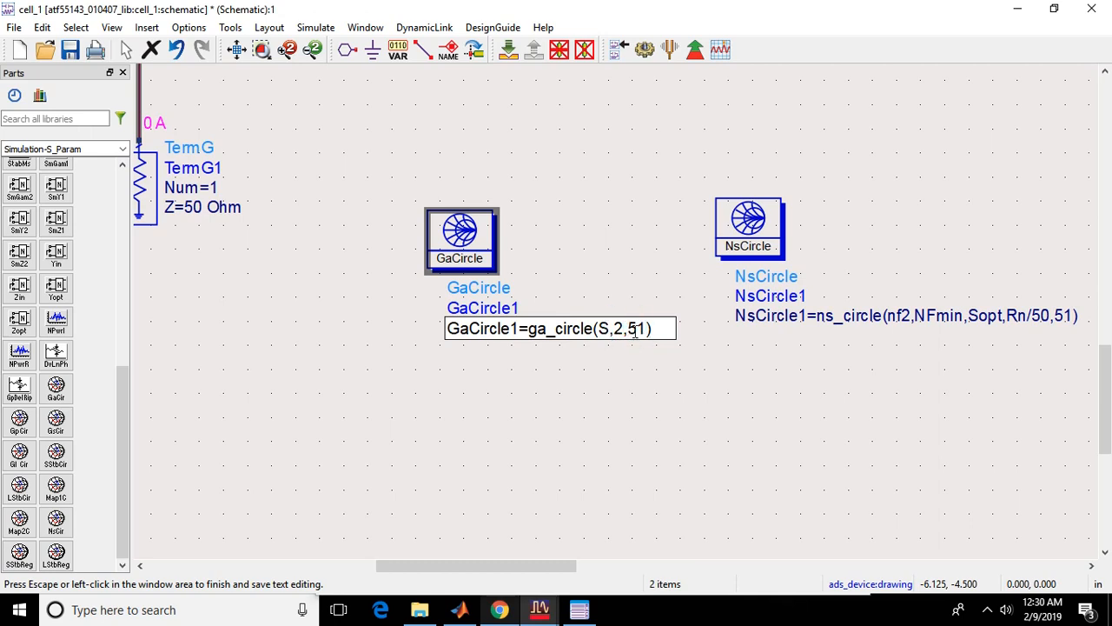
pyautogui.press('BackSpace')
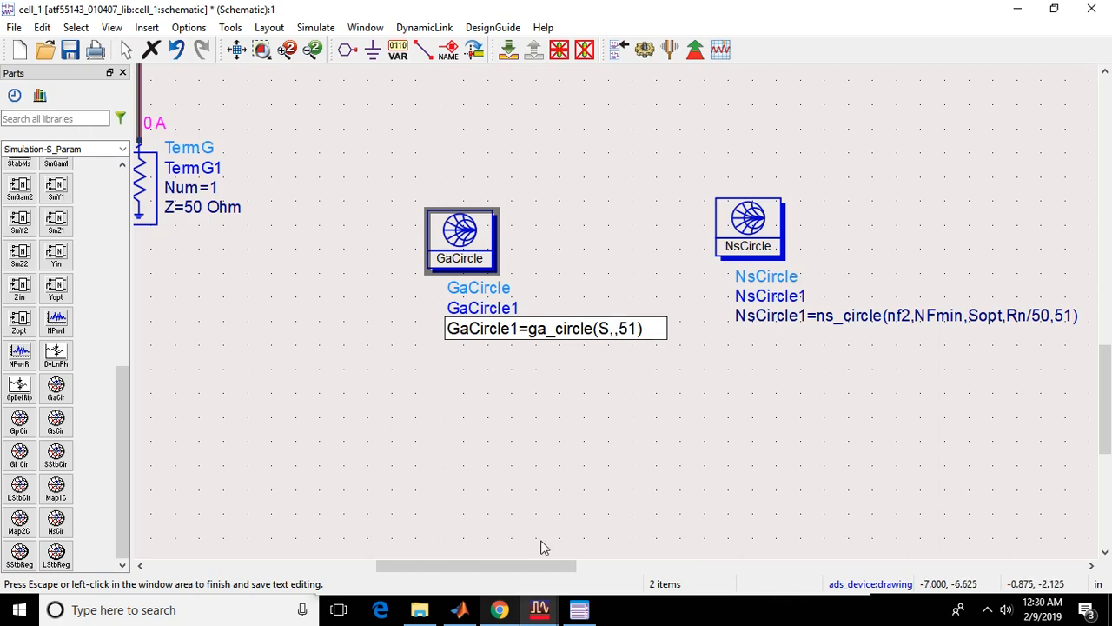
pyautogui.click(500, 609)
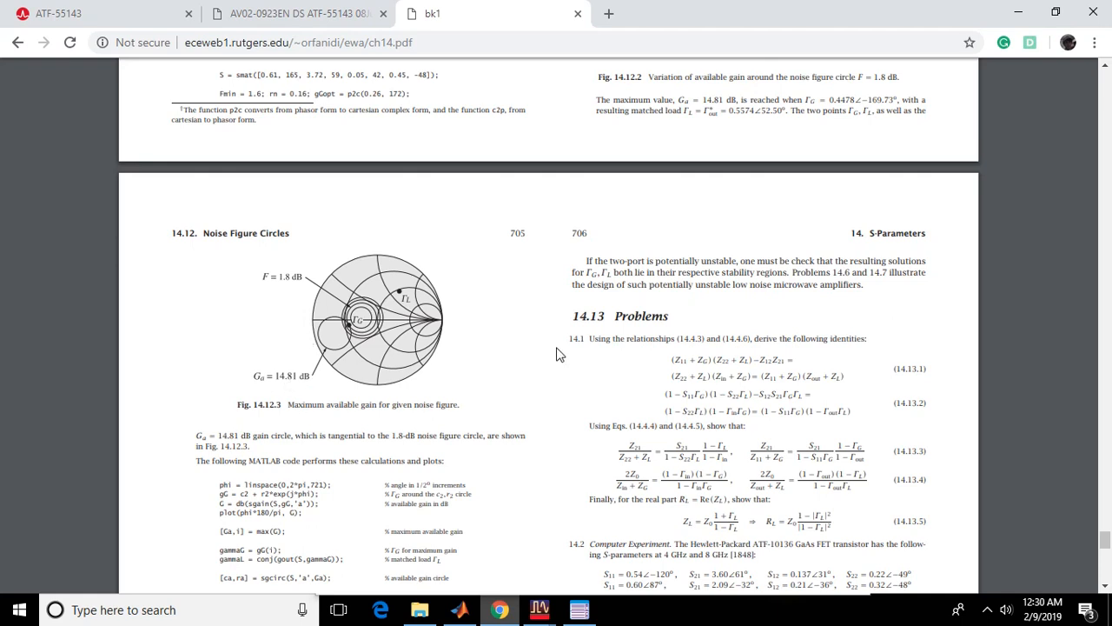
pyautogui.click(1024, 15)
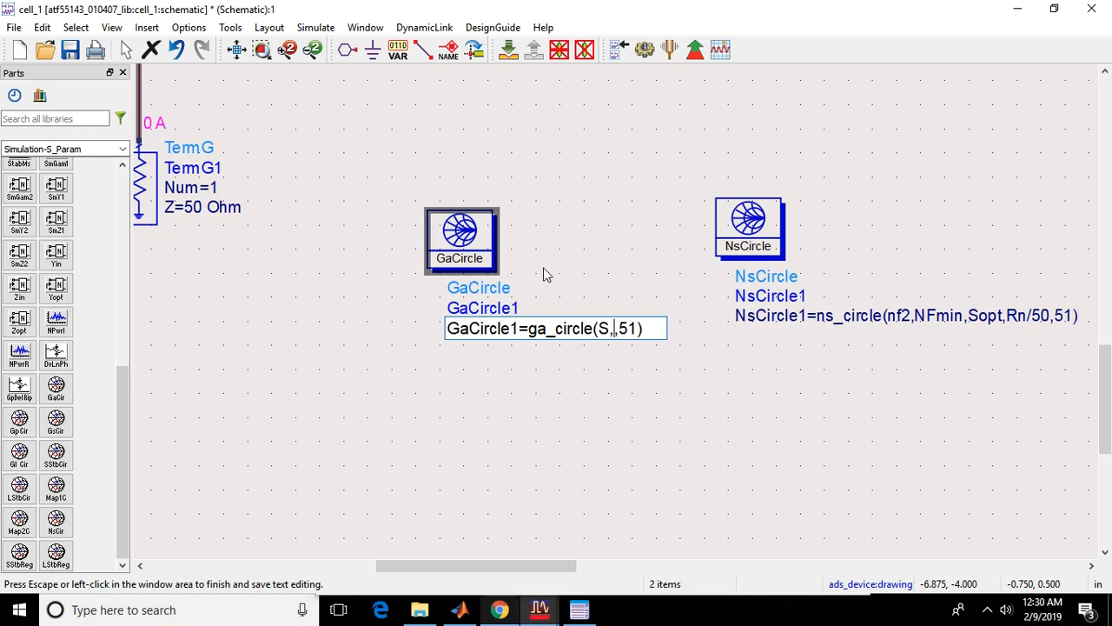
pyautogui.write('15,')
pyautogui.press('BackSpace')
pyautogui.press('BackSpace')
pyautogui.press('BackSpace')
pyautogui.write('{}')
pyautogui.press('Left')
pyautogui.write('15,16')
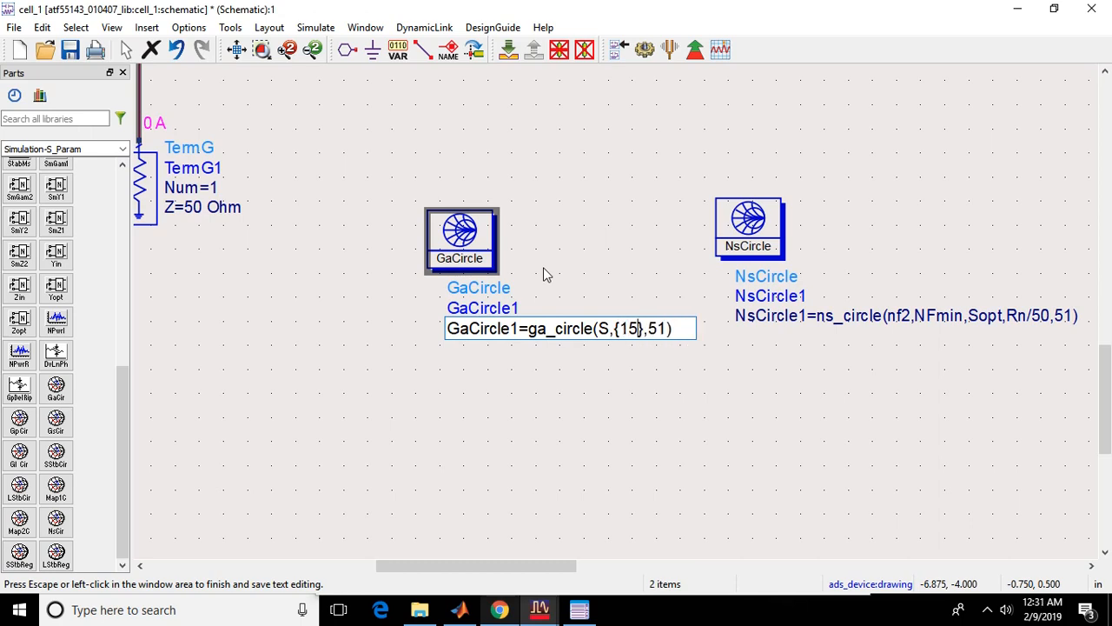
pyautogui.write(',17,')
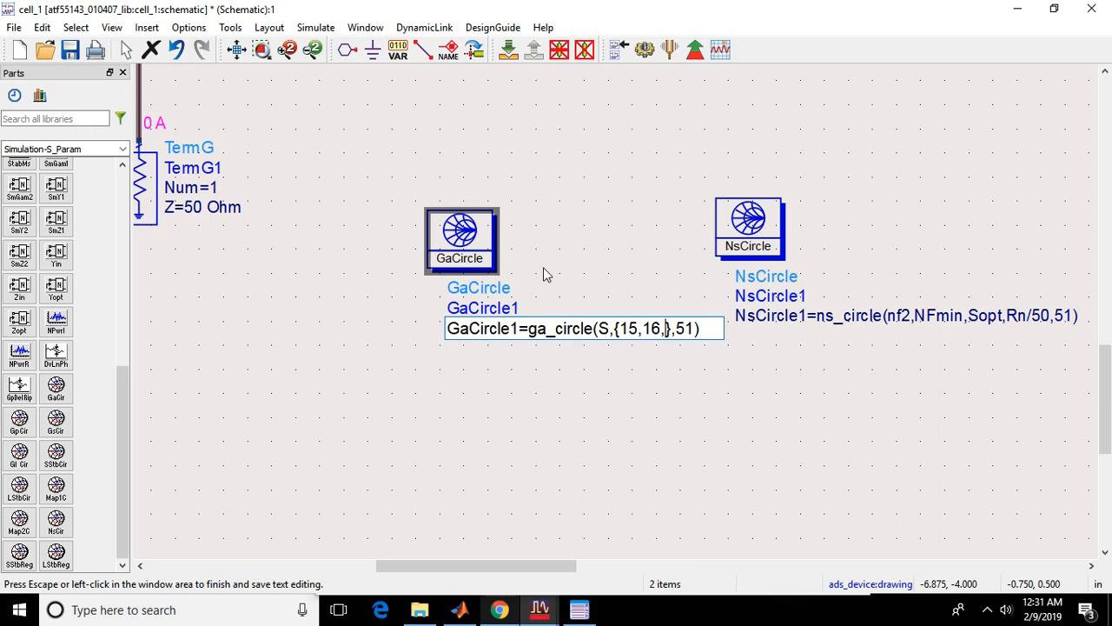
pyautogui.write('18')
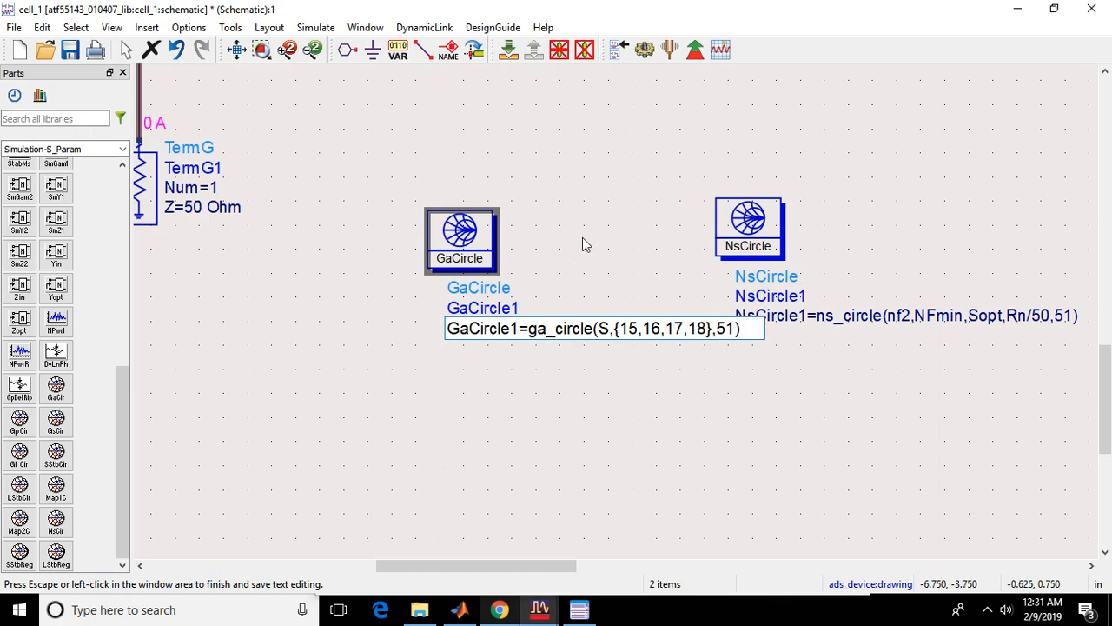
pyautogui.click(818, 357)
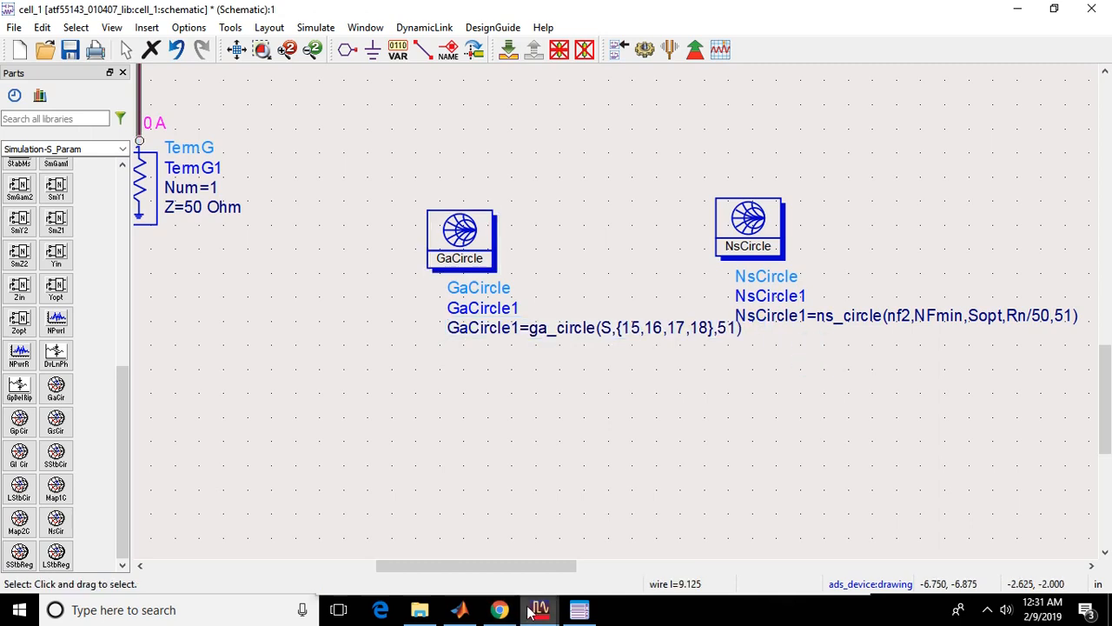
# Step: Replace the nf2 argument of the NsCircle1 expression with empty braces {} and remove its NFmin argument
pyautogui.moveTo(548, 563); pyautogui.dragTo(626, 561)
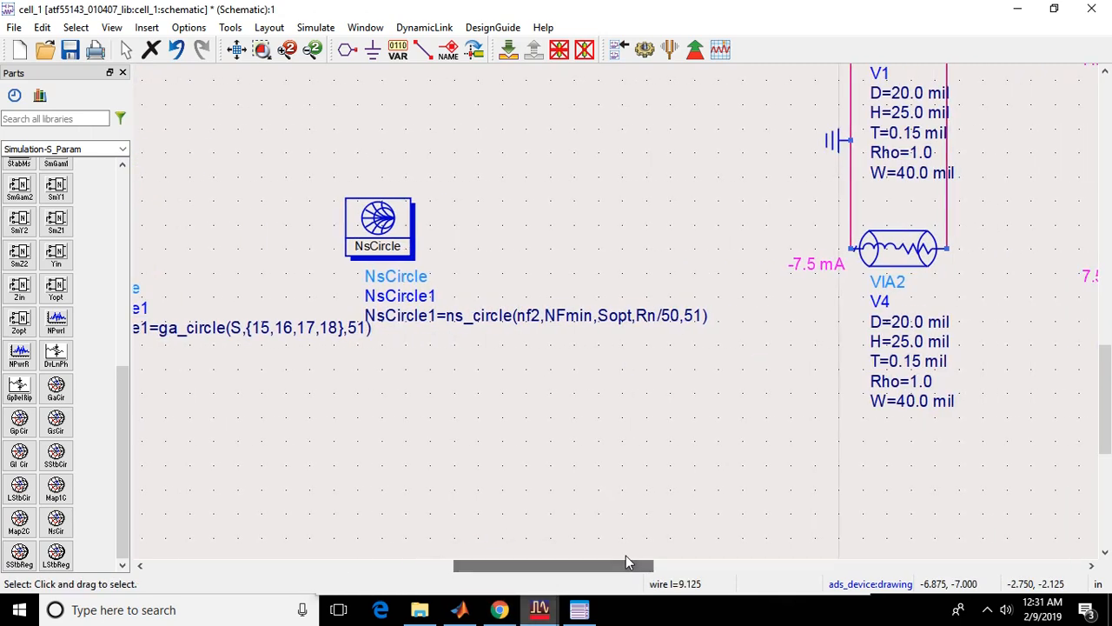
pyautogui.click(535, 304)
pyautogui.click(532, 315)
pyautogui.press('BackSpace')
pyautogui.press('BackSpace')
pyautogui.press('BackSpace')
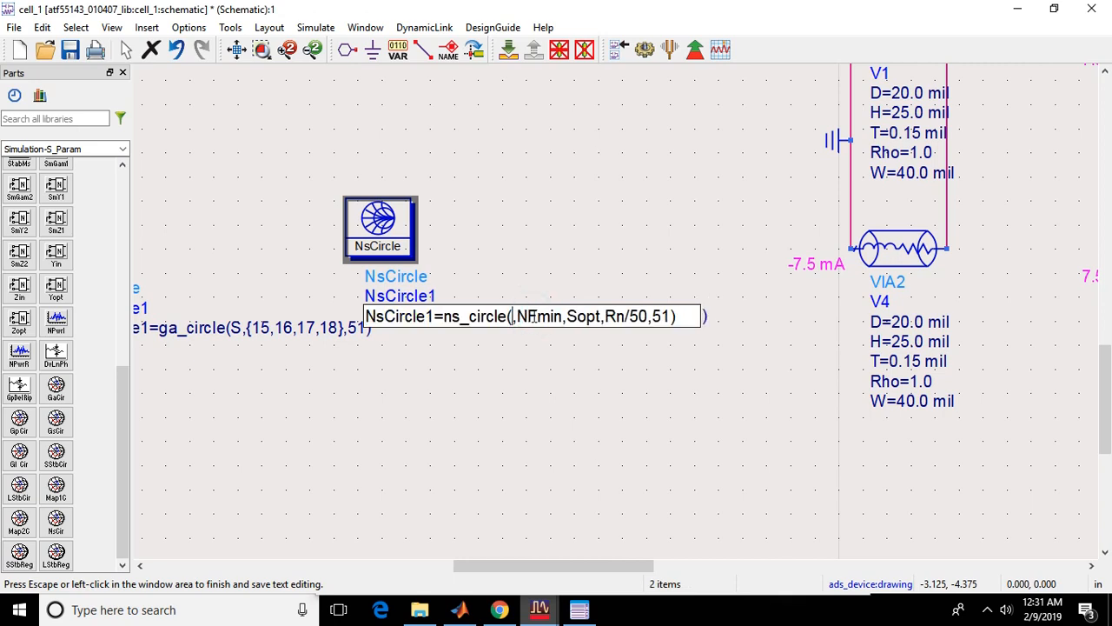
pyautogui.write('{}')
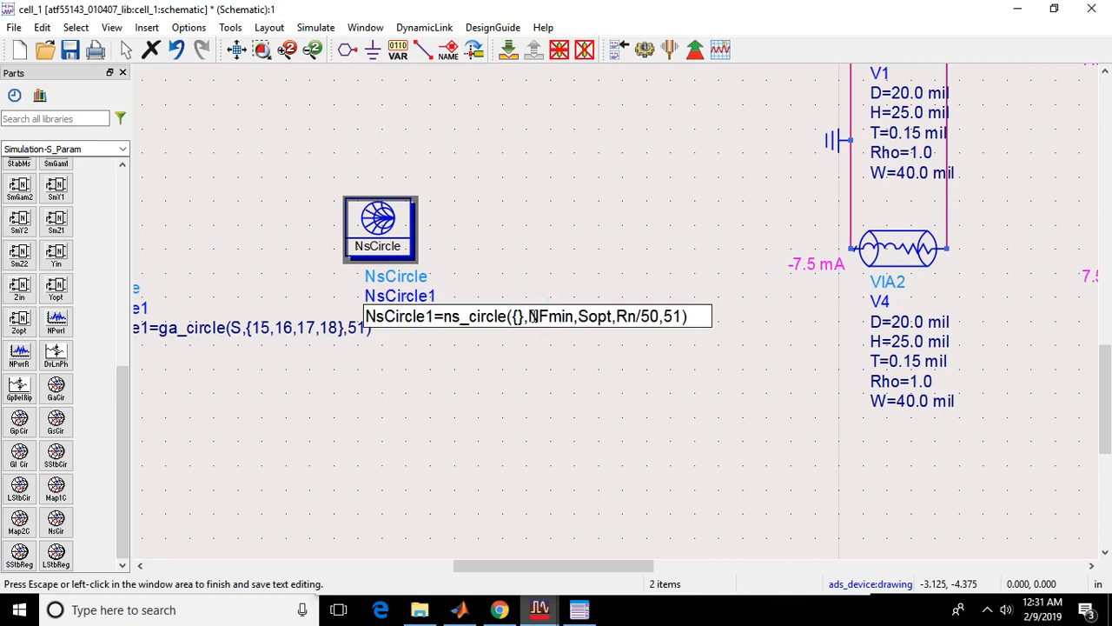
pyautogui.press('Left')
pyautogui.doubleClick(574, 316)
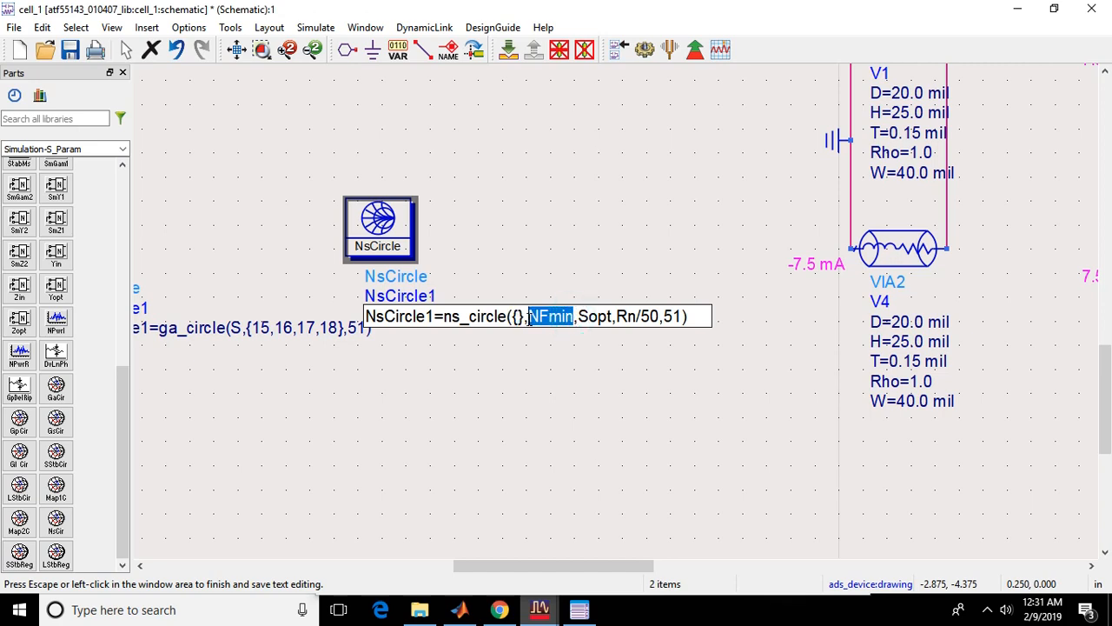
pyautogui.press('Delete')
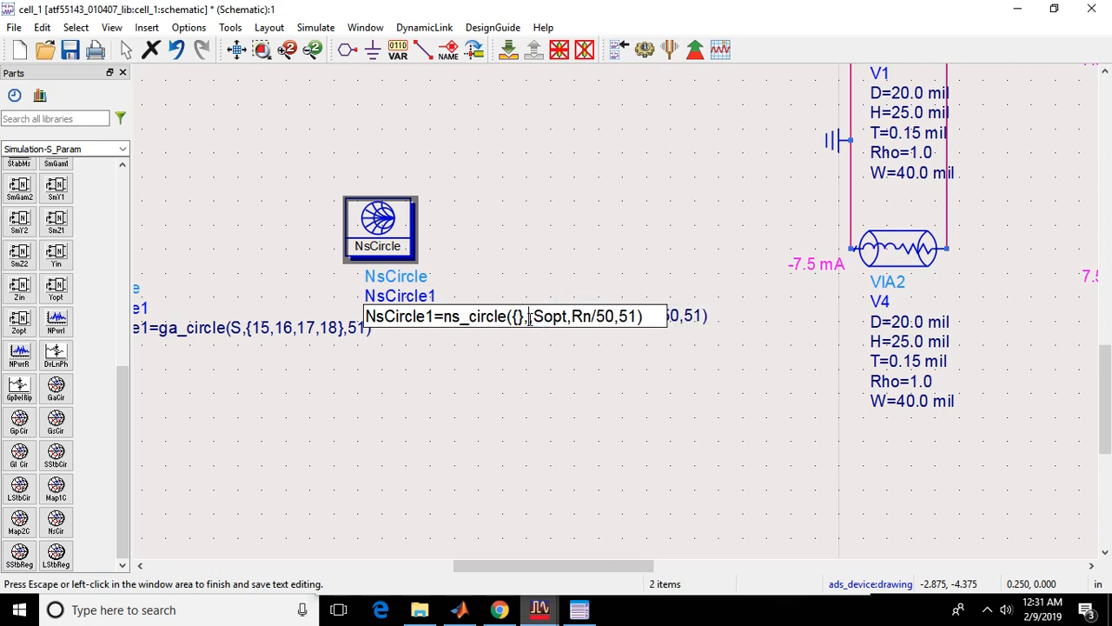
# Step: Look up Fmin at 3 GHz in the ATF-55143 datasheet's 3 V, 30 mA noise table in Chrome, and return to the schematic
pyautogui.click(501, 611)
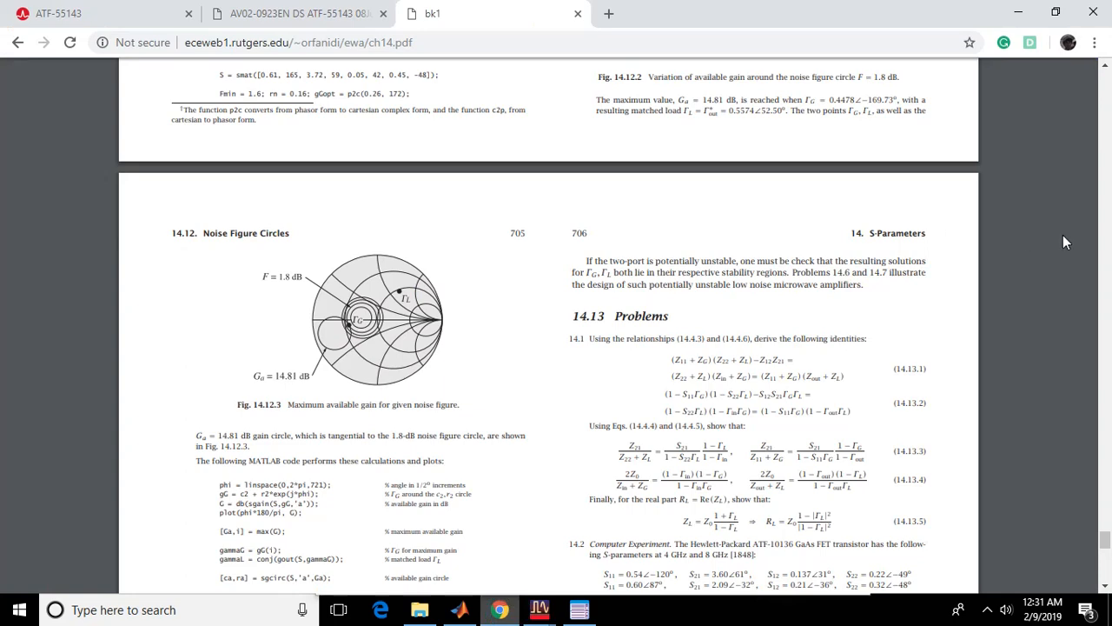
pyautogui.moveTo(1105, 535)
pyautogui.mouseDown()
pyautogui.moveTo(1104, 545)
pyautogui.moveTo(1103, 519)
pyautogui.mouseUp()
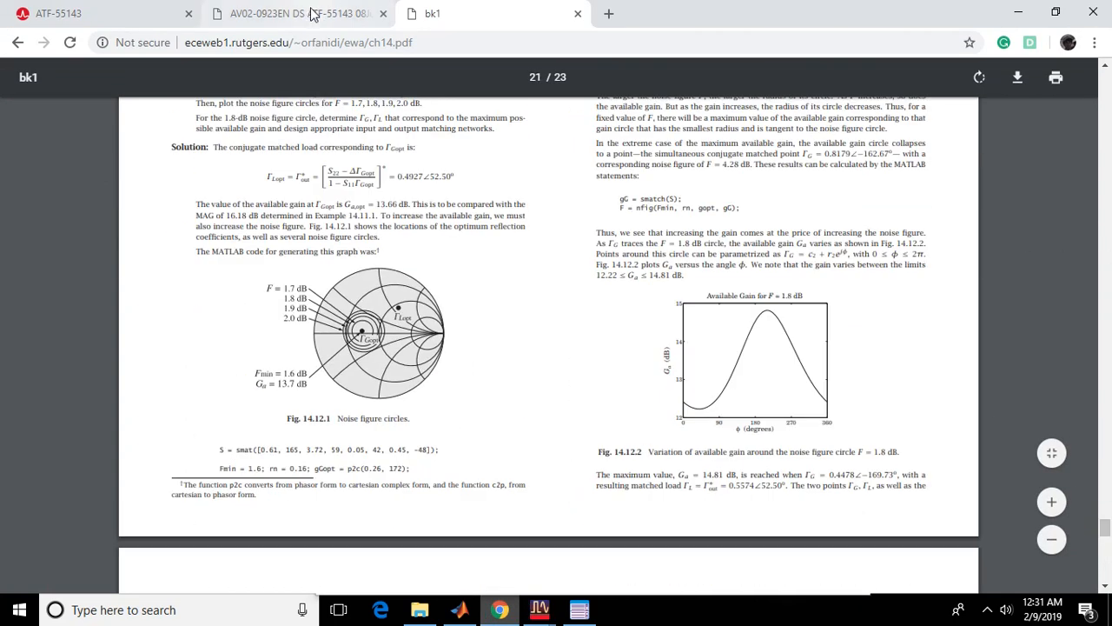
pyautogui.click(313, 12)
pyautogui.moveTo(292, 378); pyautogui.dragTo(441, 380)
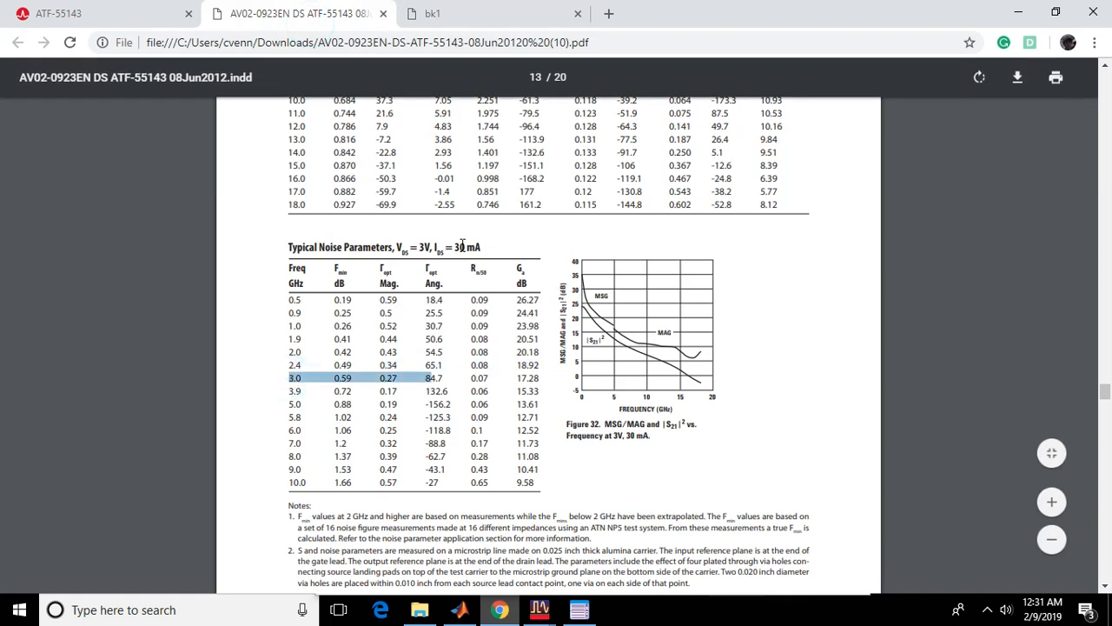
pyautogui.moveTo(485, 248); pyautogui.dragTo(410, 251)
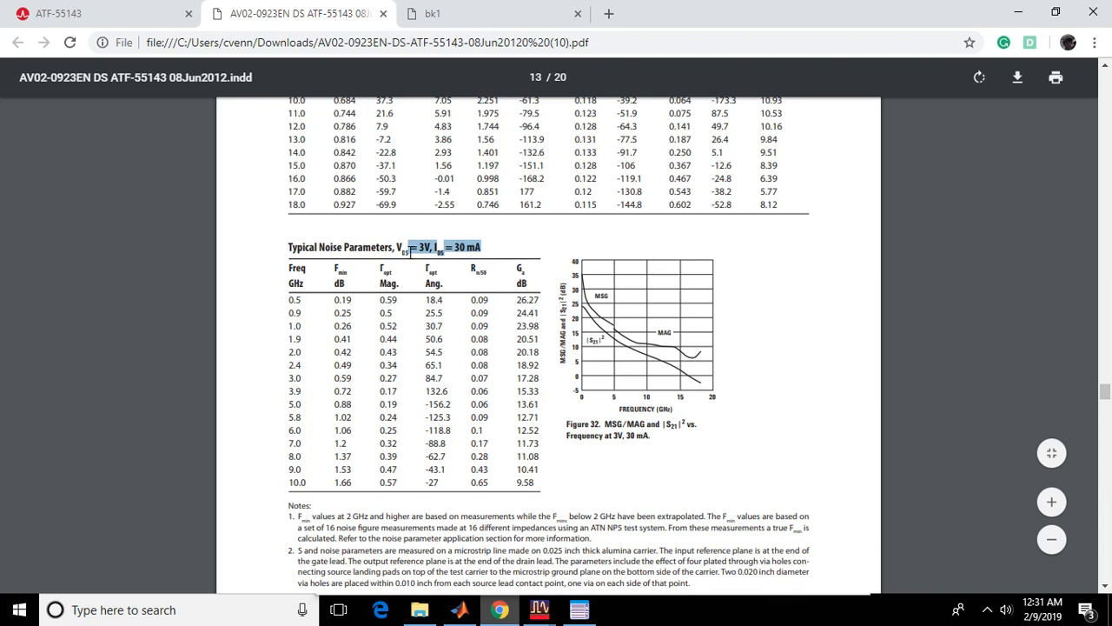
pyautogui.moveTo(292, 378); pyautogui.dragTo(334, 378)
pyautogui.click(352, 377)
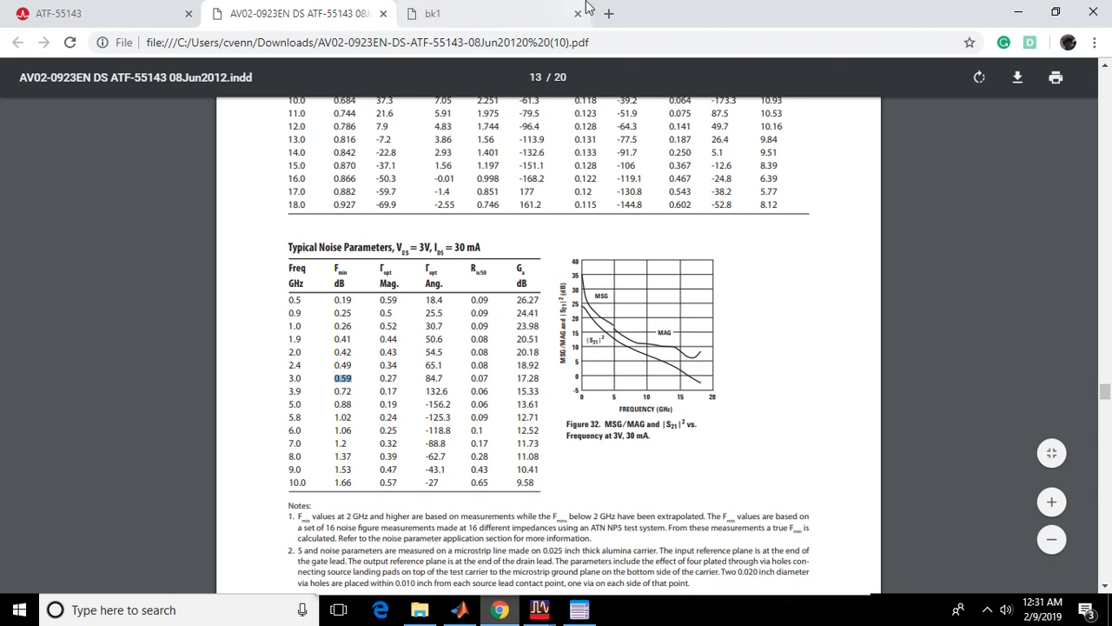
pyautogui.click(1016, 15)
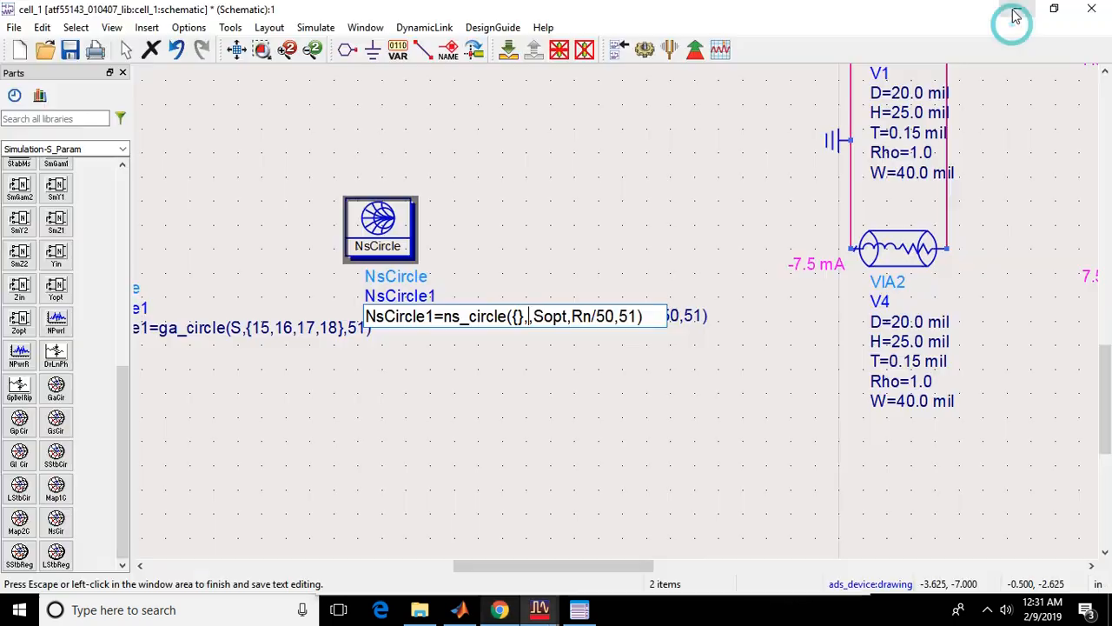
# Step: Enter 0.59 as the minimum noise figure and {0.6,0.7,0.8,0.9} as the noise figure list in the NsCircle1 expression
pyautogui.click(547, 316)
pyautogui.write('0.')
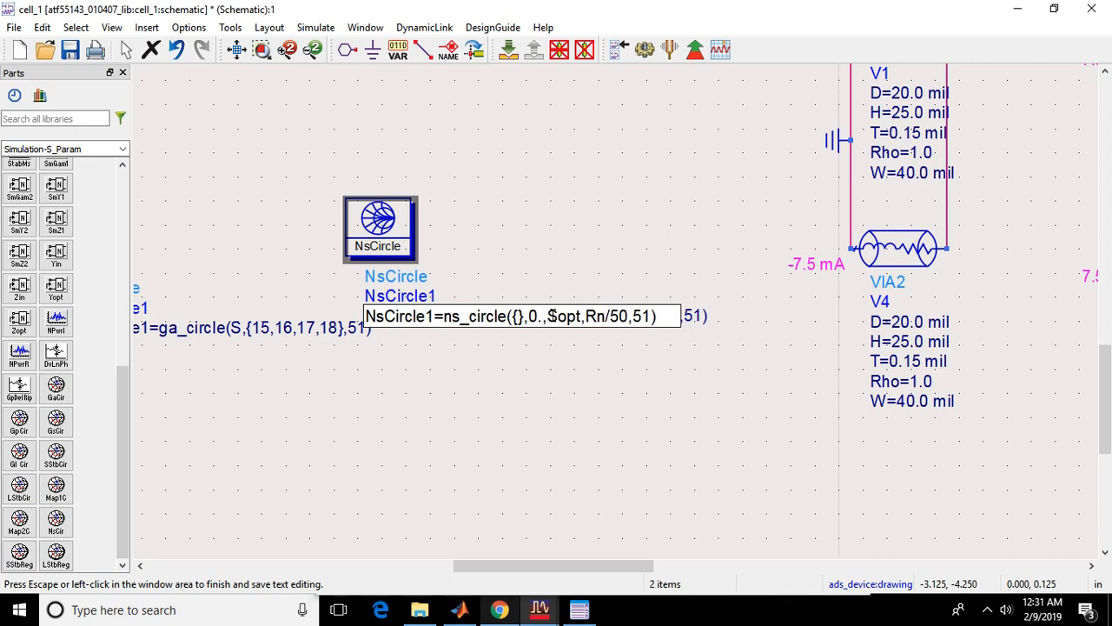
pyautogui.write('59')
pyautogui.press('Left')
pyautogui.press('Left')
pyautogui.press('Left')
pyautogui.press('Left')
pyautogui.press('Left')
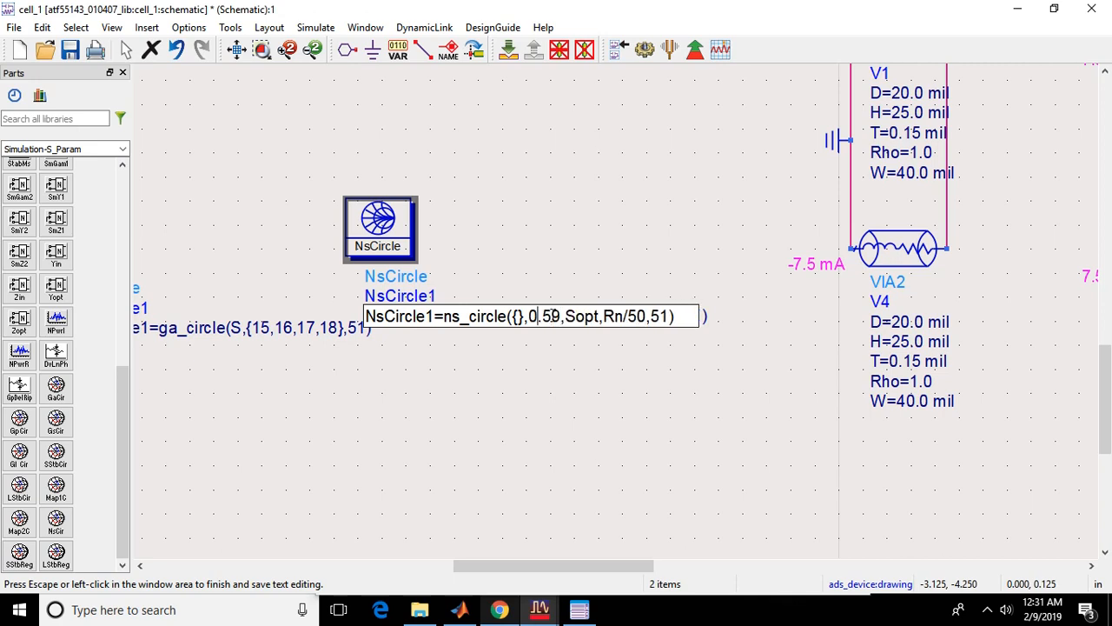
pyautogui.write('0.6')
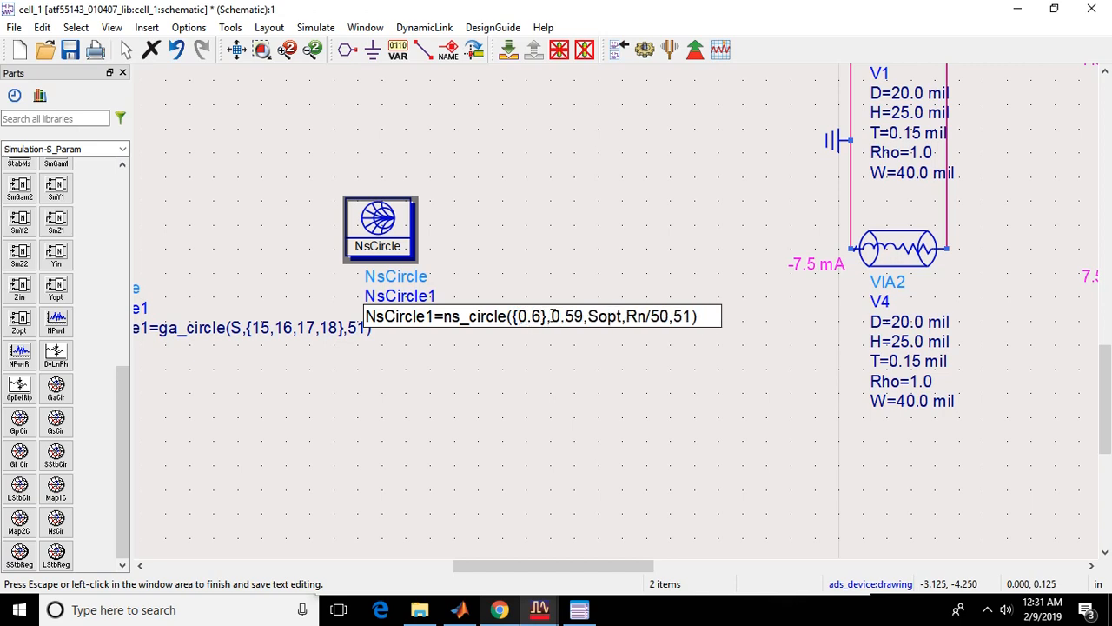
pyautogui.write(',0.7')
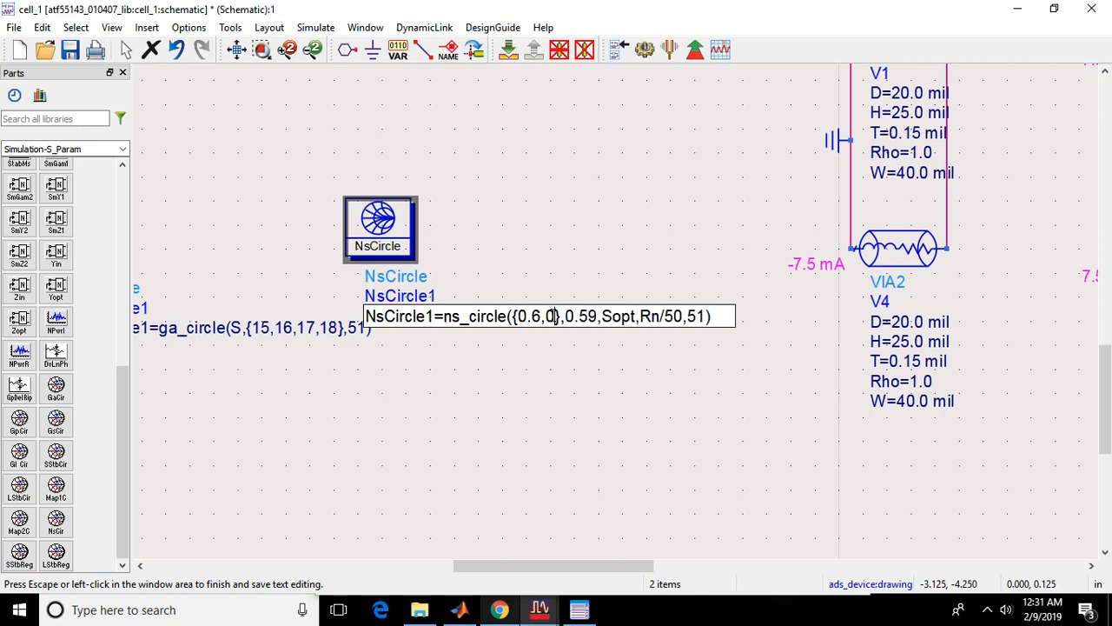
pyautogui.write(',0.8,')
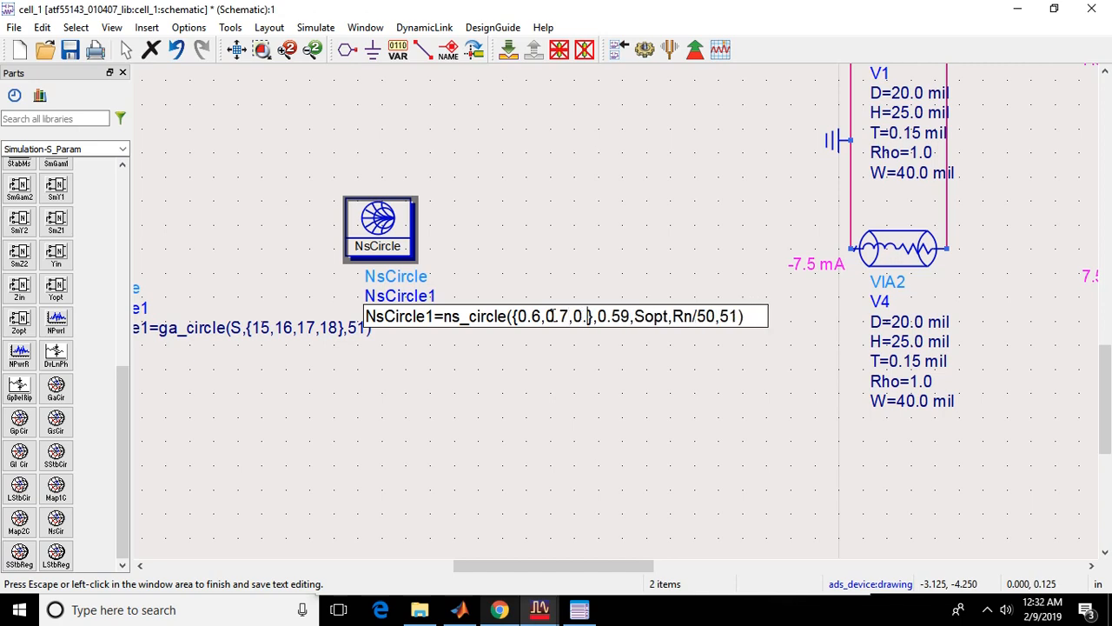
pyautogui.write('0.9')
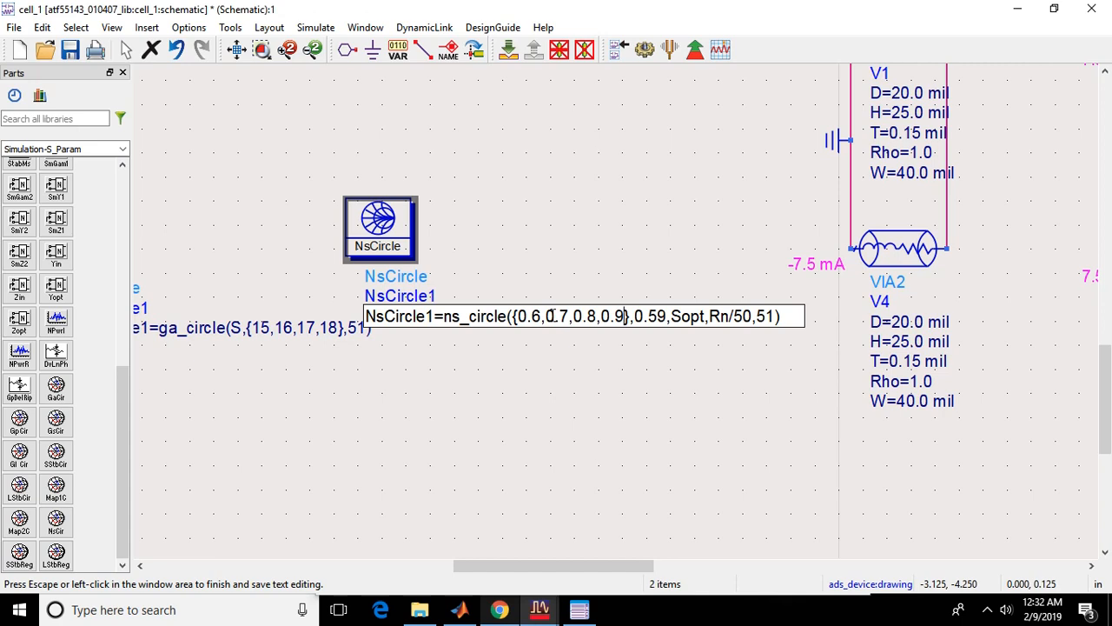
# Step: Remove the Sopt argument from the NsCircle1 expression and look up the 3 GHz optimum reflection coefficient magnitude and angle in the Chrome datasheet
pyautogui.moveTo(705, 315); pyautogui.dragTo(671, 317)
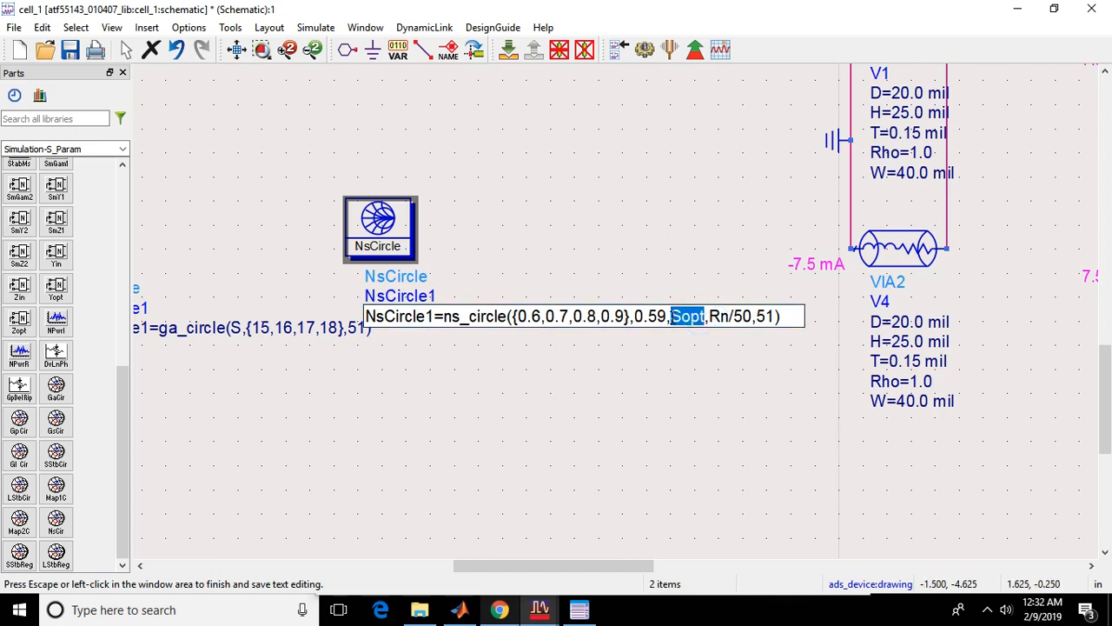
pyautogui.press('Delete')
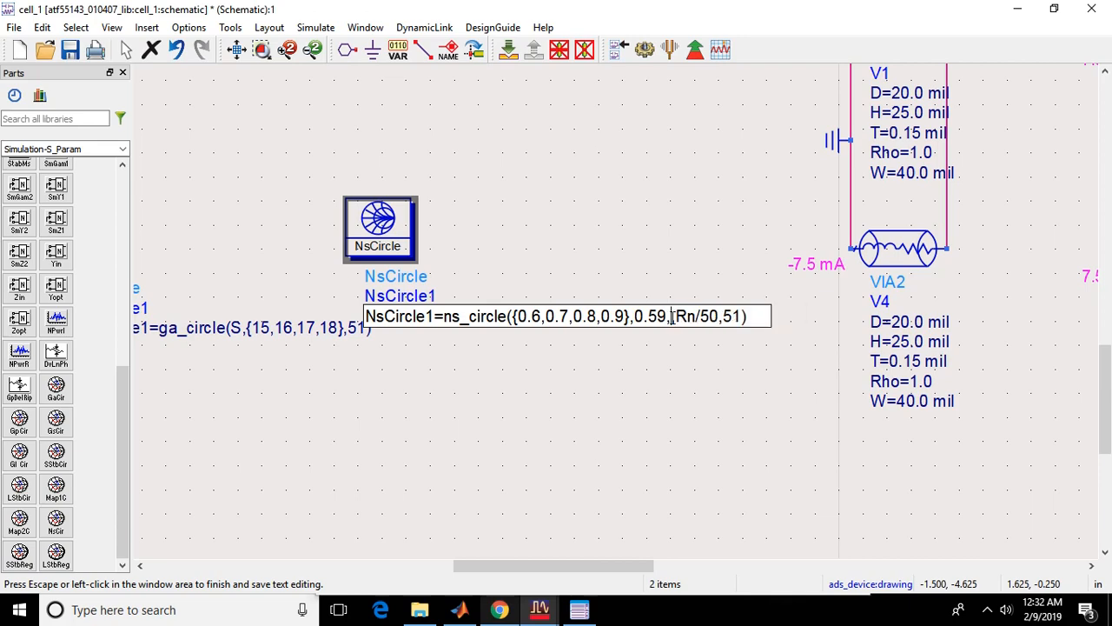
pyautogui.click(498, 611)
pyautogui.click(379, 375)
pyautogui.moveTo(415, 377); pyautogui.dragTo(449, 378)
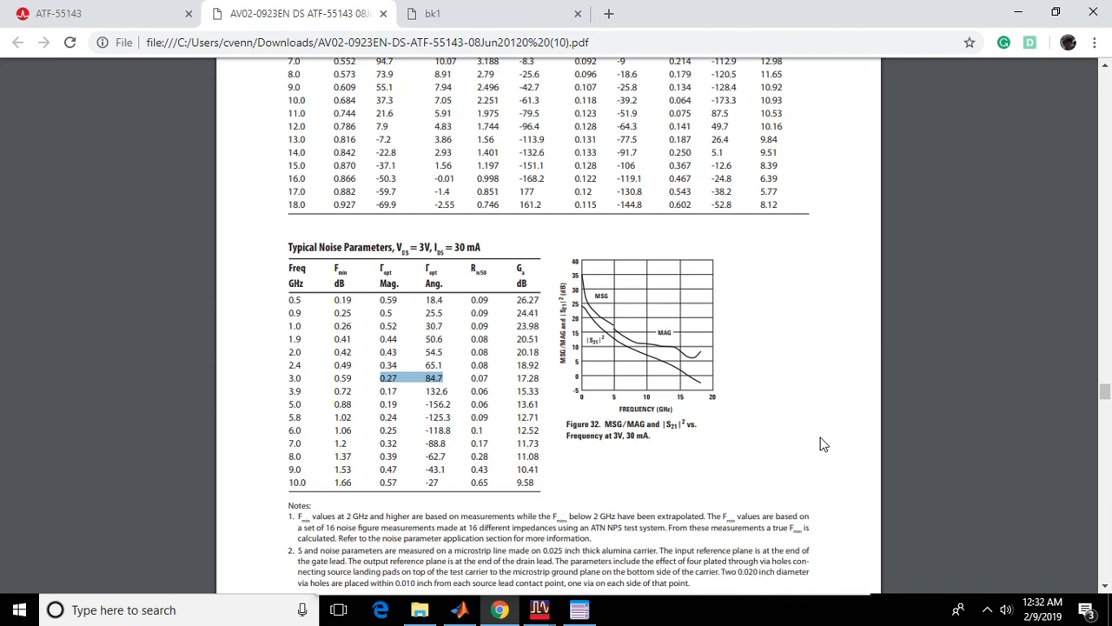
pyautogui.moveTo(500, 610)
pyautogui.click(1020, 17)
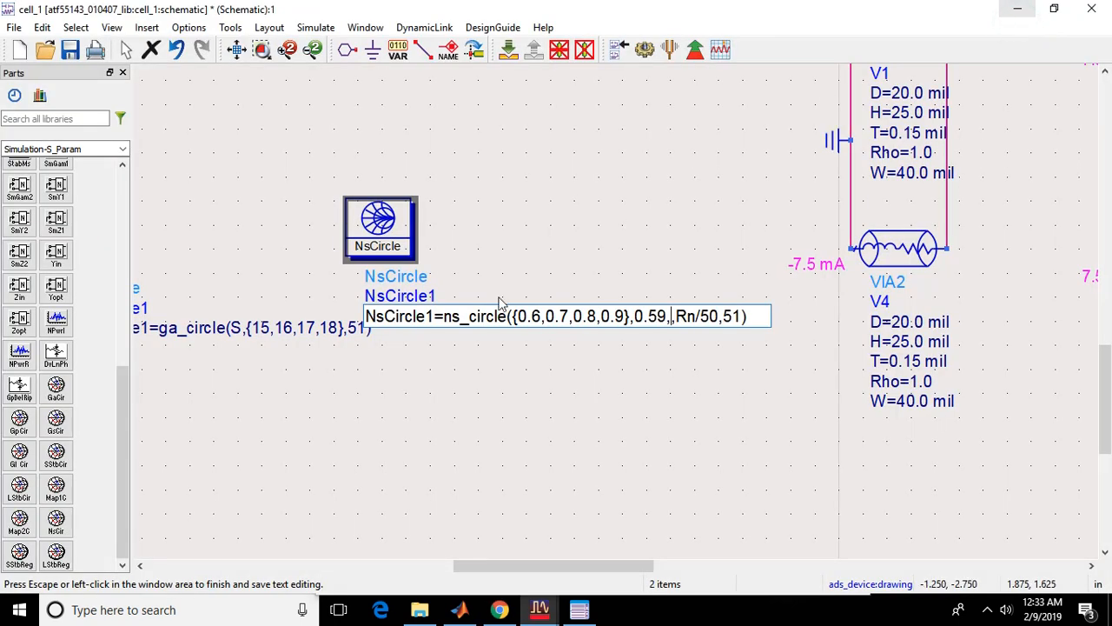
# Step: Enter 0.025+j*0.269 as the optimum source reflection coefficient argument of the NsCircle1 ns_circle expression
pyautogui.write('0.0')
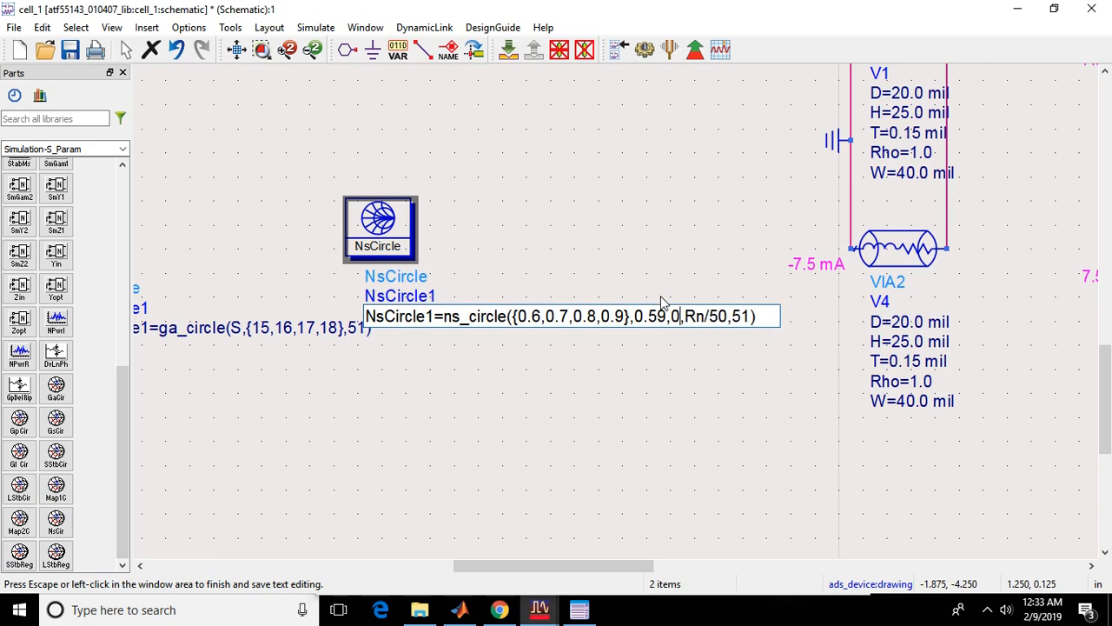
pyautogui.write('25+j')
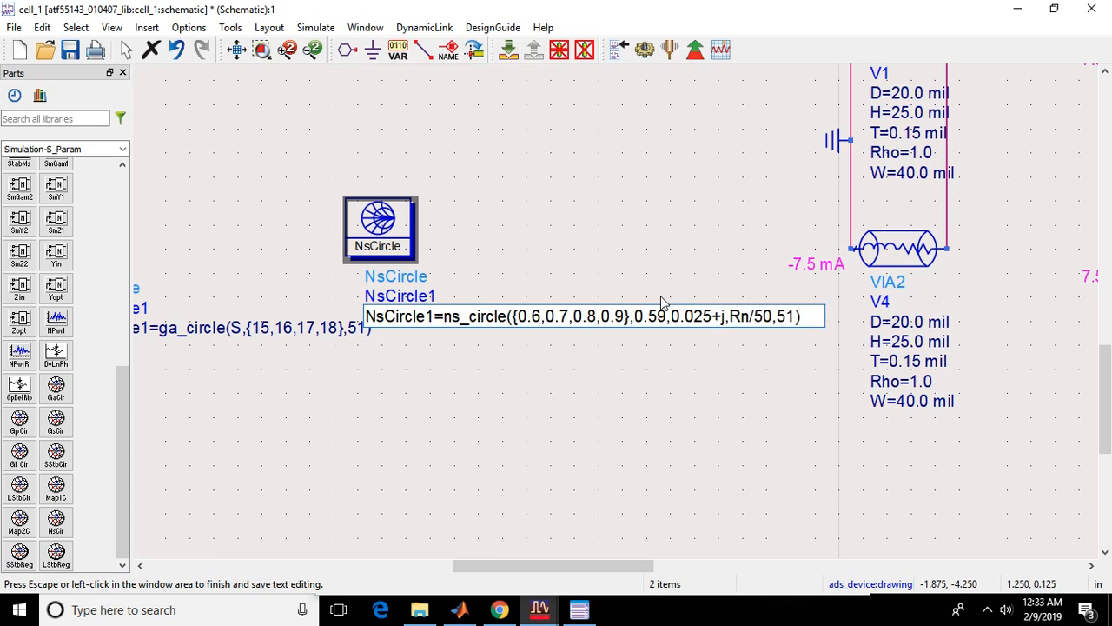
pyautogui.write('*0.')
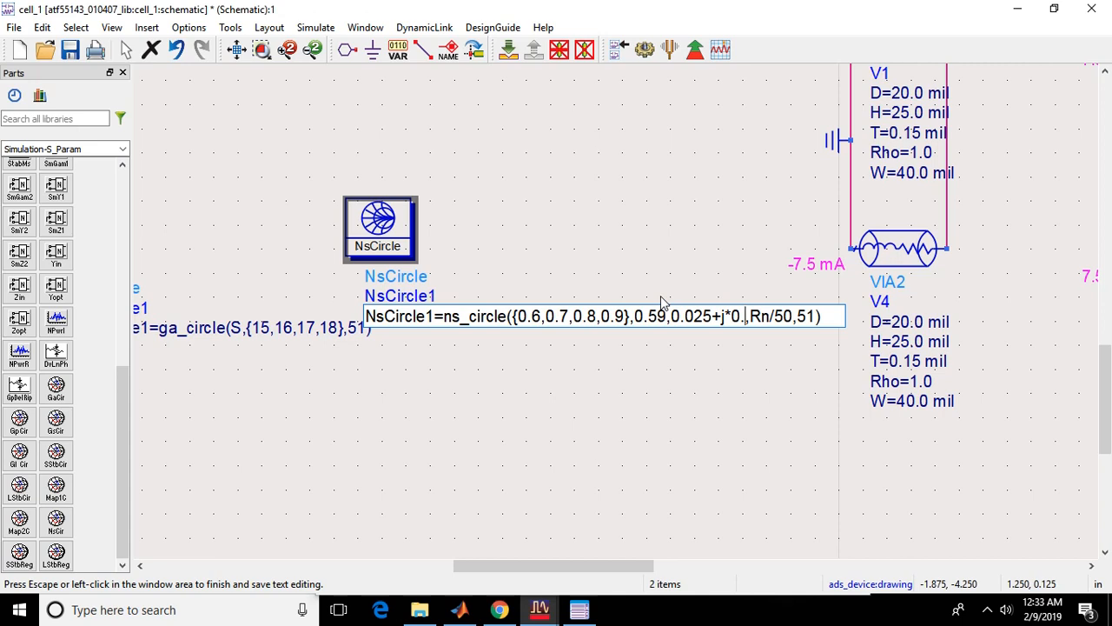
pyautogui.write('269')
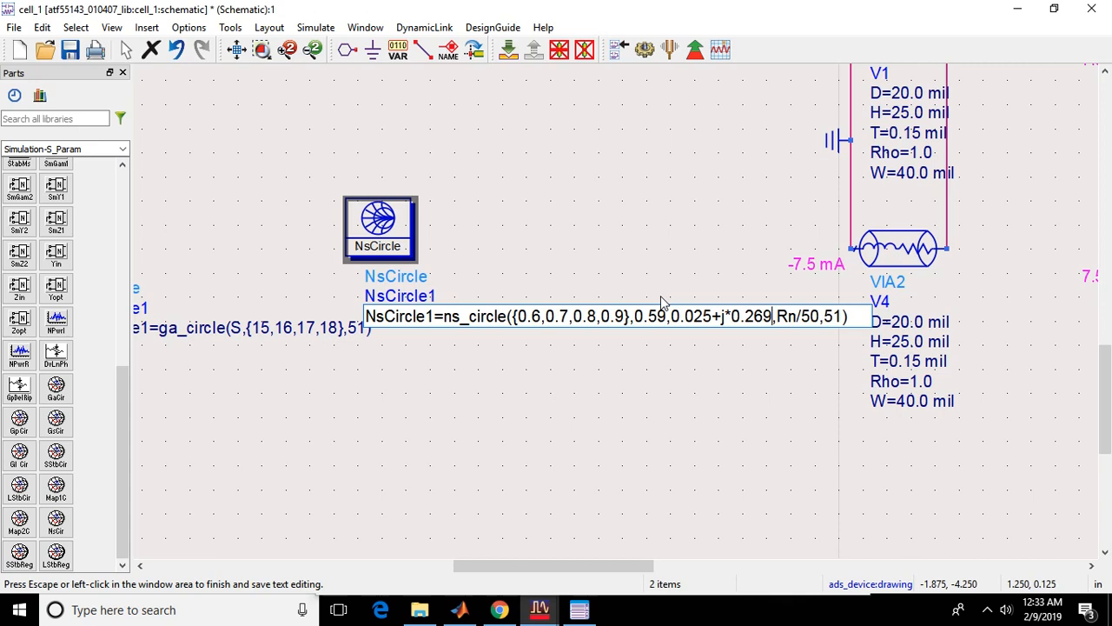
# Step: Remove the Rn/50 argument from the NsCircle1 expression
pyautogui.press('Right')
pyautogui.press('Right')
pyautogui.press('Right')
pyautogui.press('Right')
pyautogui.press('Right')
pyautogui.press('Right')
pyautogui.press('BackSpace')
pyautogui.press('BackSpace')
pyautogui.press('BackSpace')
pyautogui.press('BackSpace')
pyautogui.press('BackSpace')
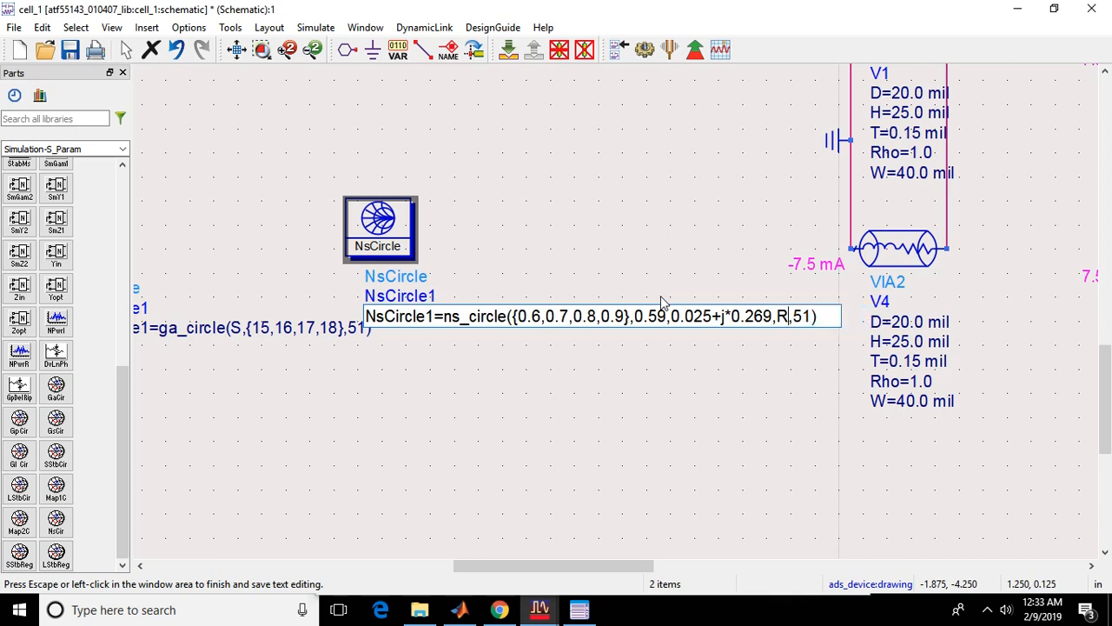
# Step: Look up the 3 GHz normalized noise resistance in the Chrome datasheet and enter 0.07 as that argument of the NsCircle1 expression
pyautogui.click(540, 609)
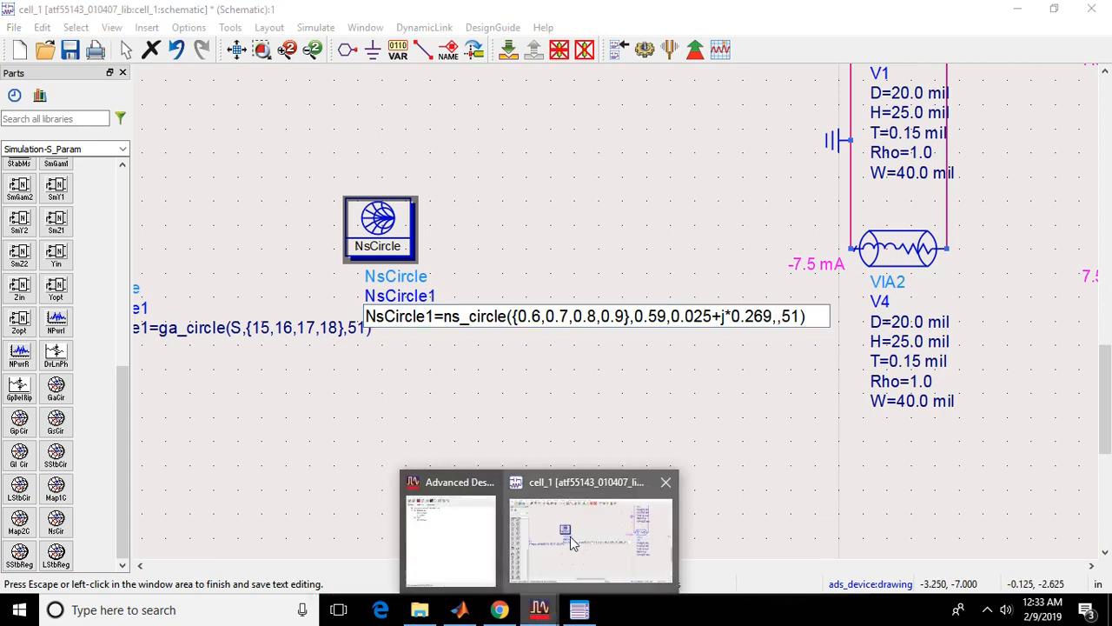
pyautogui.click(501, 610)
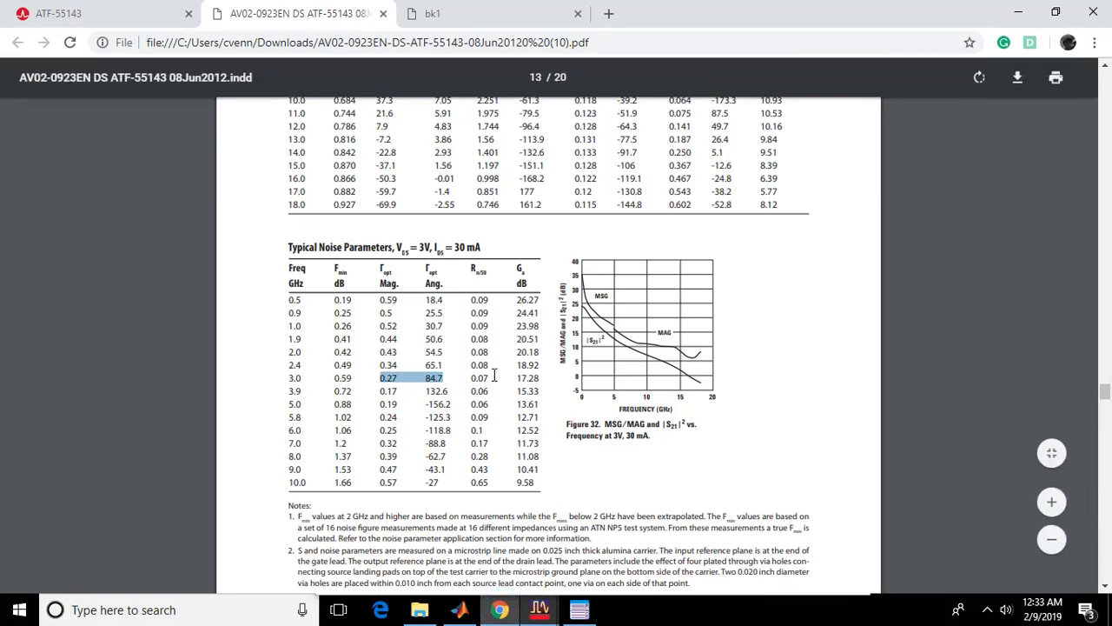
pyautogui.click(613, 530)
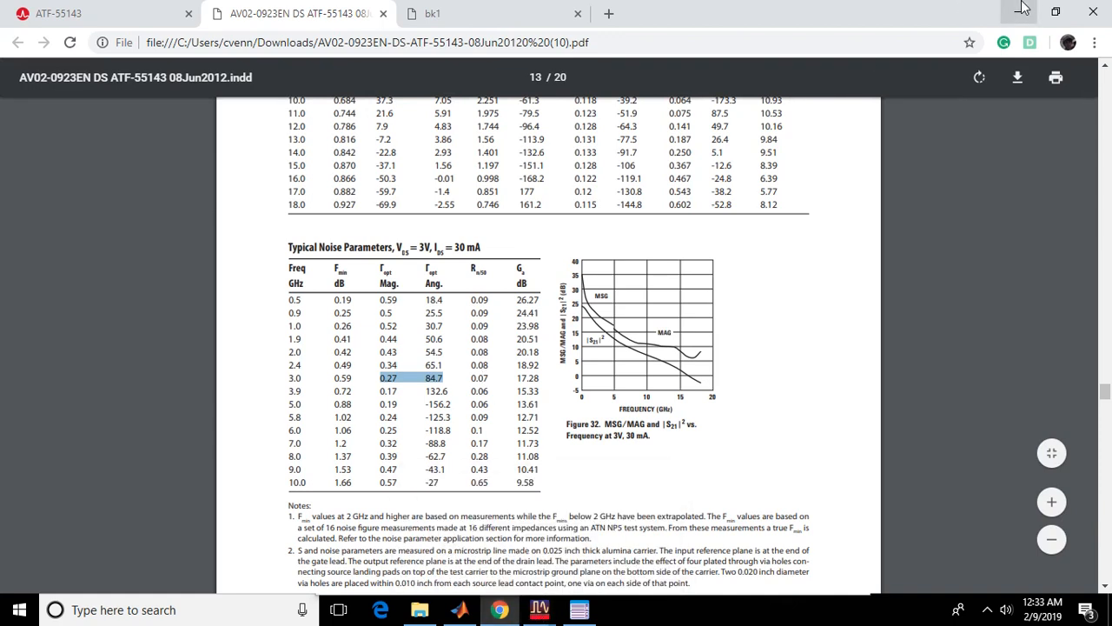
pyautogui.write(',0.0')
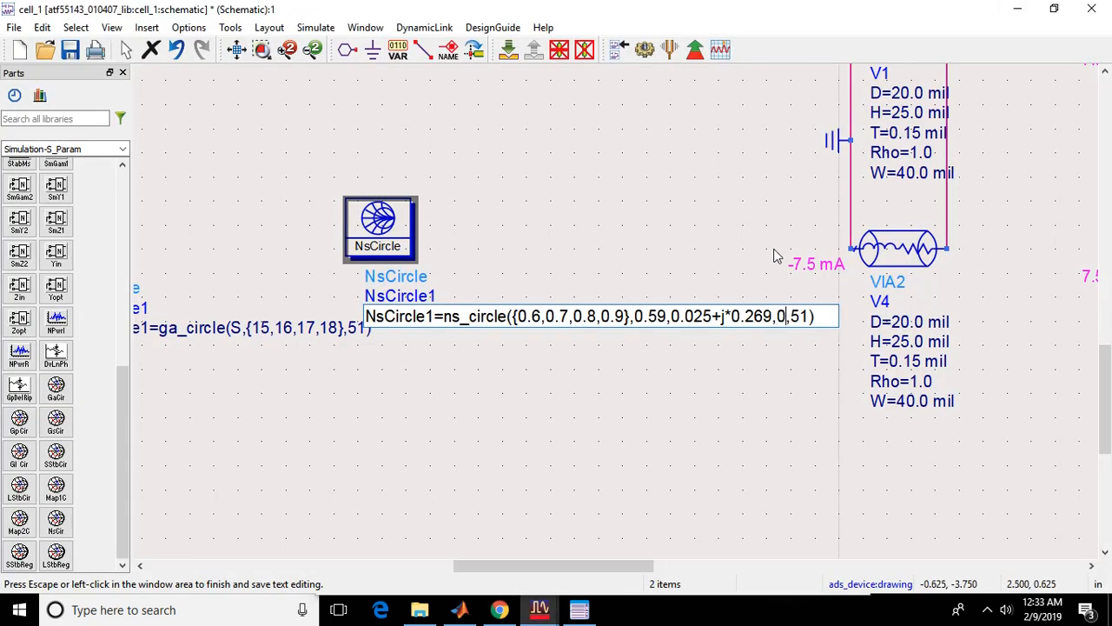
pyautogui.write('7')
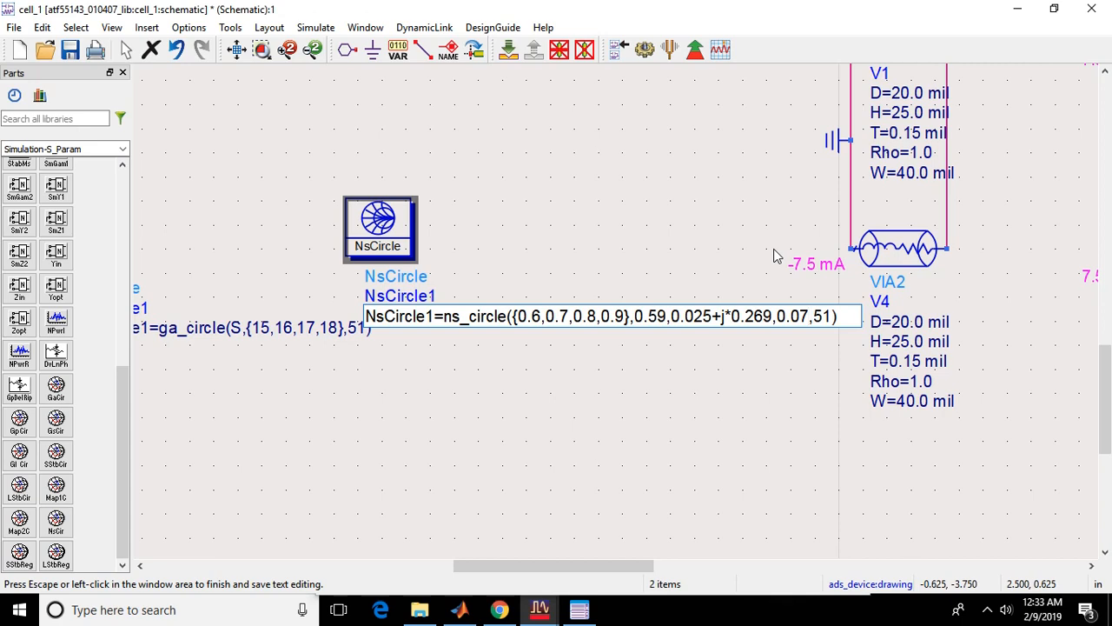
pyautogui.click(810, 352)
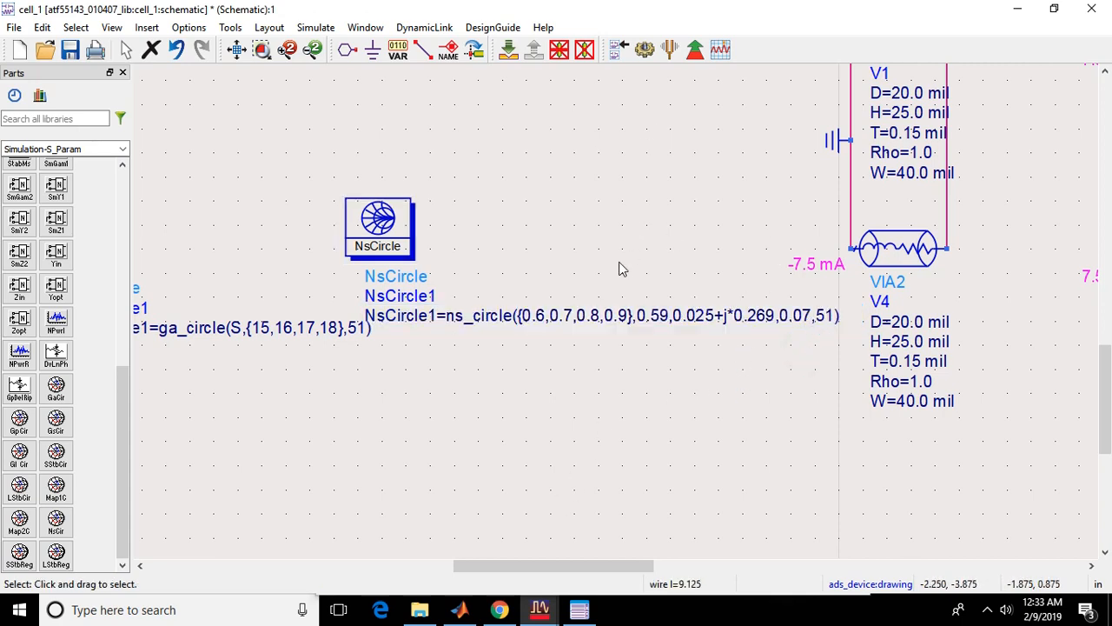
# Step: Simulate the schematic with the configured gain and noise circle expressions
pyautogui.scroll(-5, 619, 261)
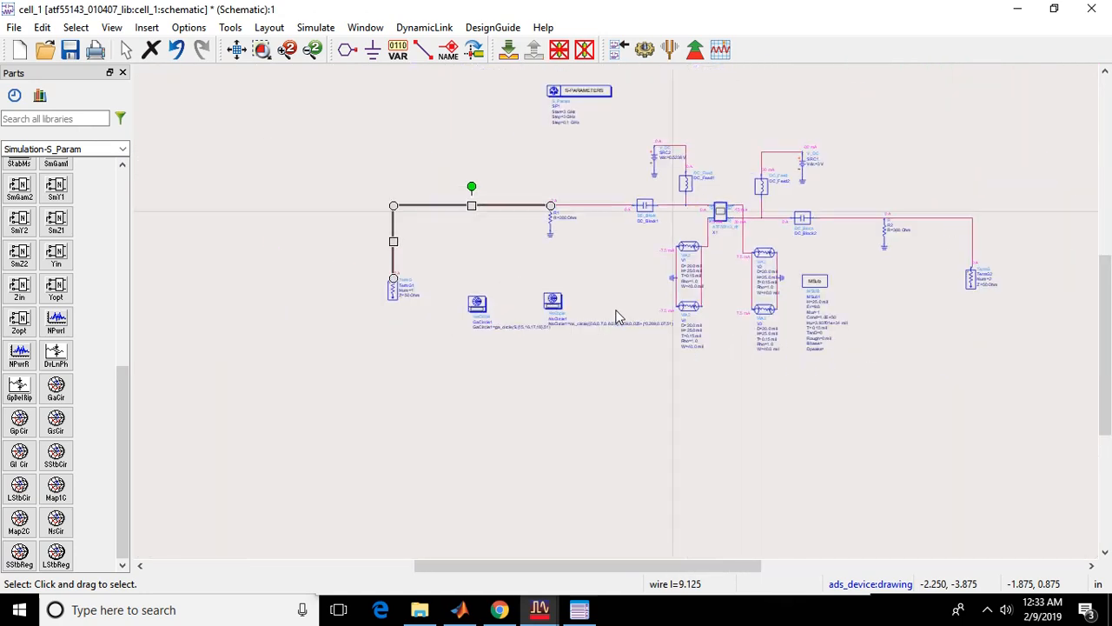
pyautogui.click(597, 267)
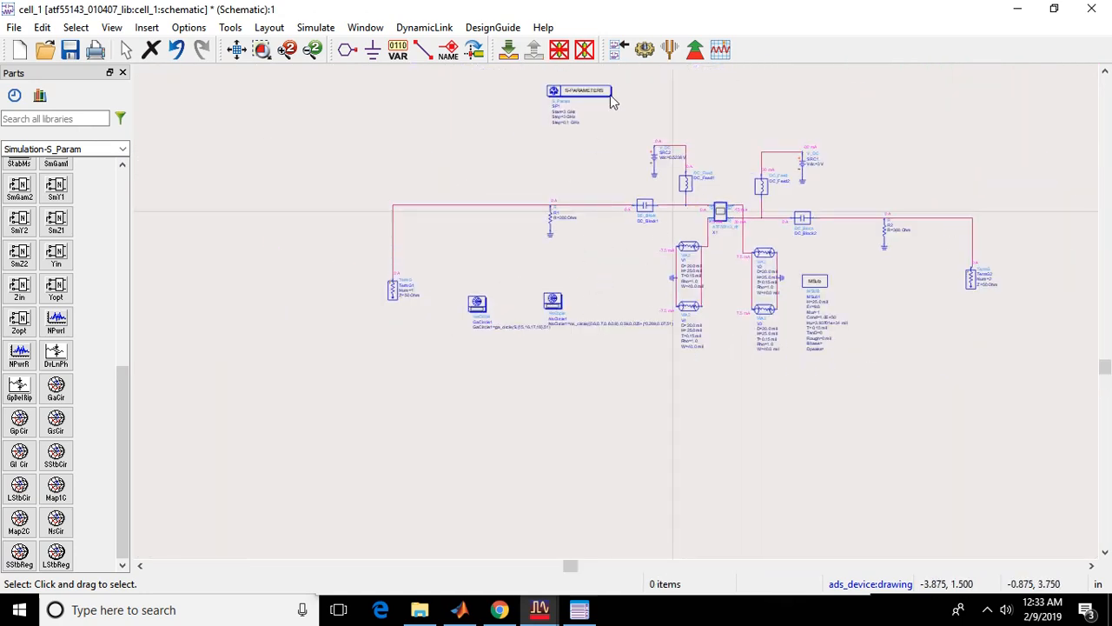
pyautogui.click(644, 50)
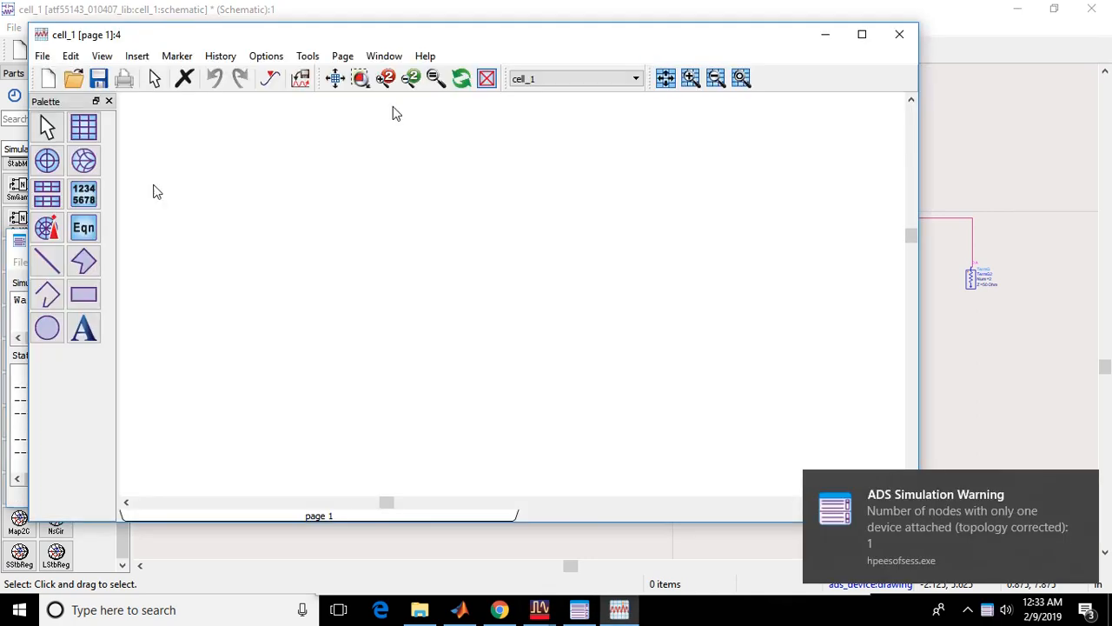
# Step: Plot GaCircle1 and NsCircle1 together on a new Smith chart in the data display
pyautogui.click(83, 160)
pyautogui.click(310, 172)
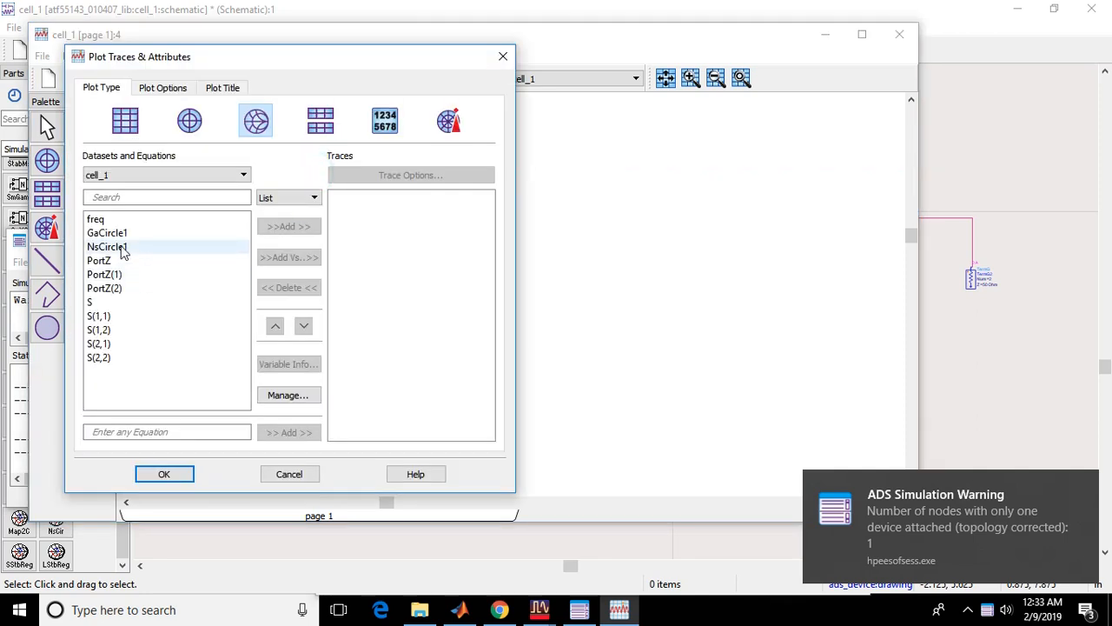
pyautogui.moveTo(115, 228); pyautogui.dragTo(120, 252)
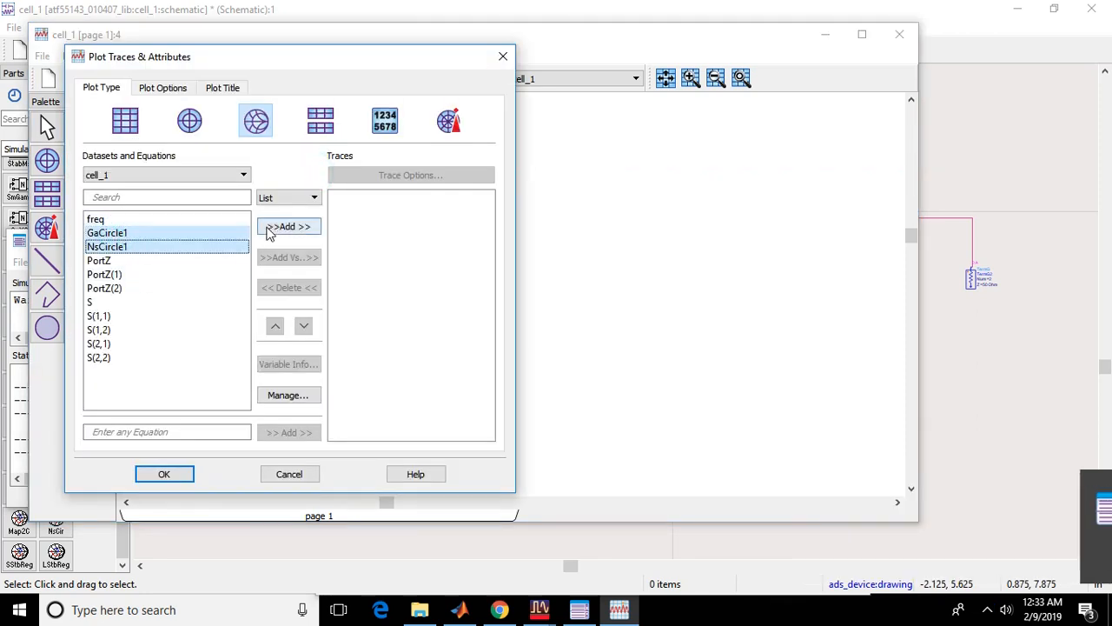
pyautogui.click(267, 227)
pyautogui.click(165, 472)
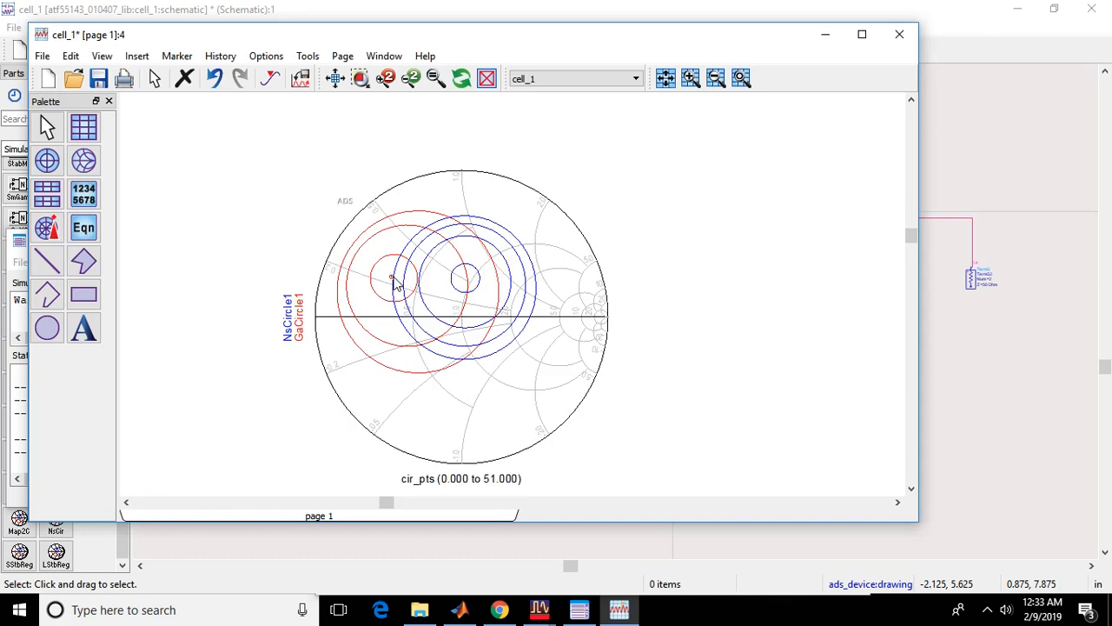
# Step: Return to the schematic and change the last gain in the GaCircle1 expression to 17.2, making the list {15,16,17,17.2}
pyautogui.moveTo(394, 283)
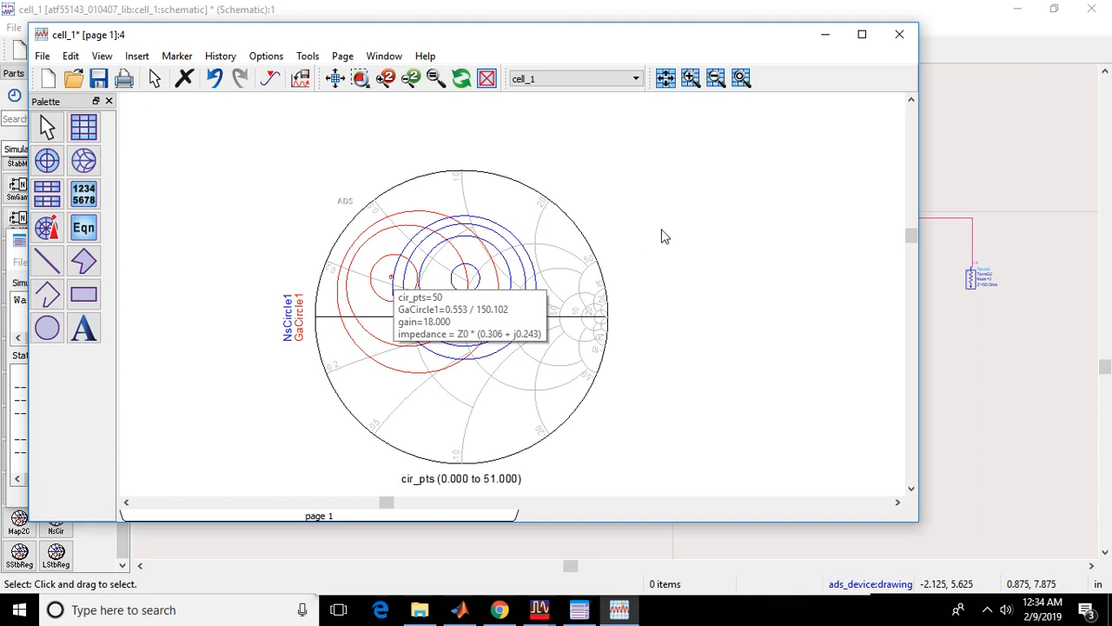
pyautogui.click(825, 34)
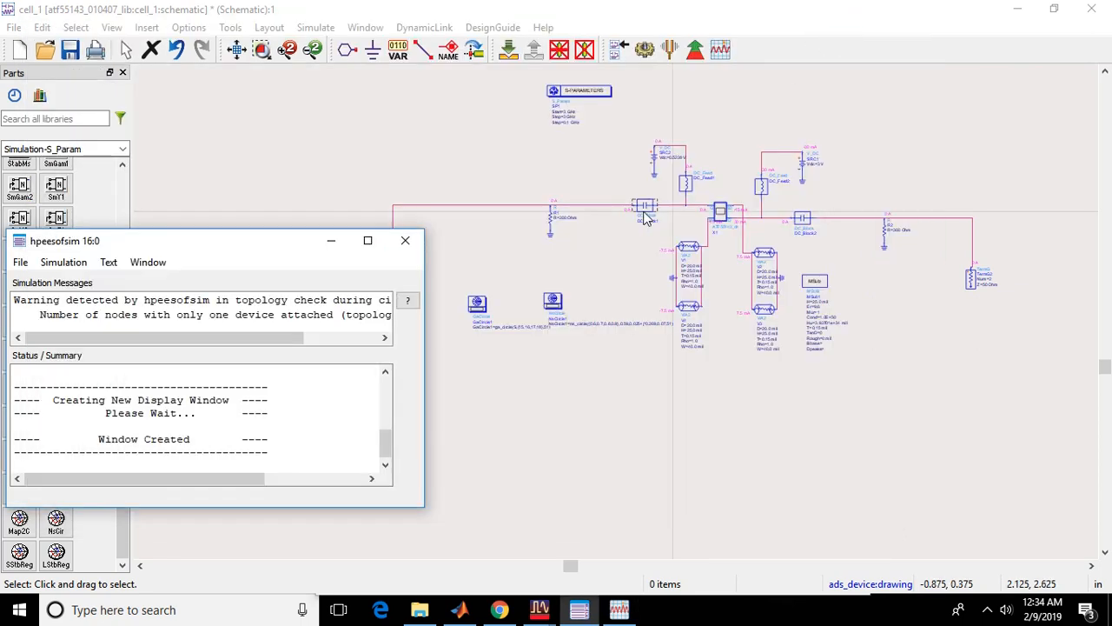
pyautogui.click(331, 241)
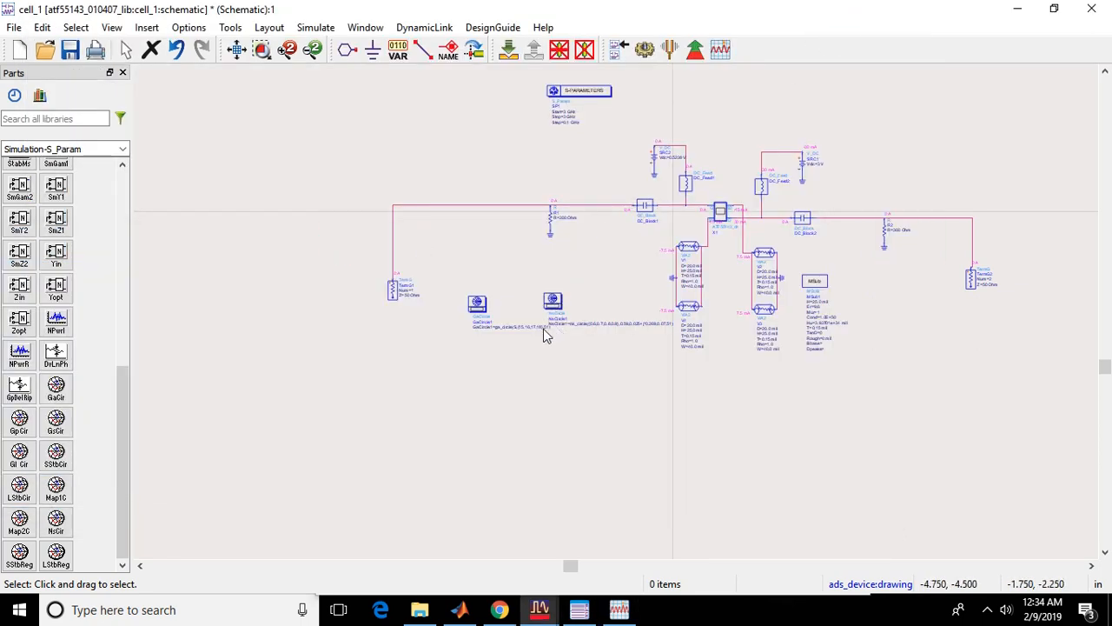
pyautogui.scroll(-2, 591, 320)
pyautogui.scroll(-2, 615, 317)
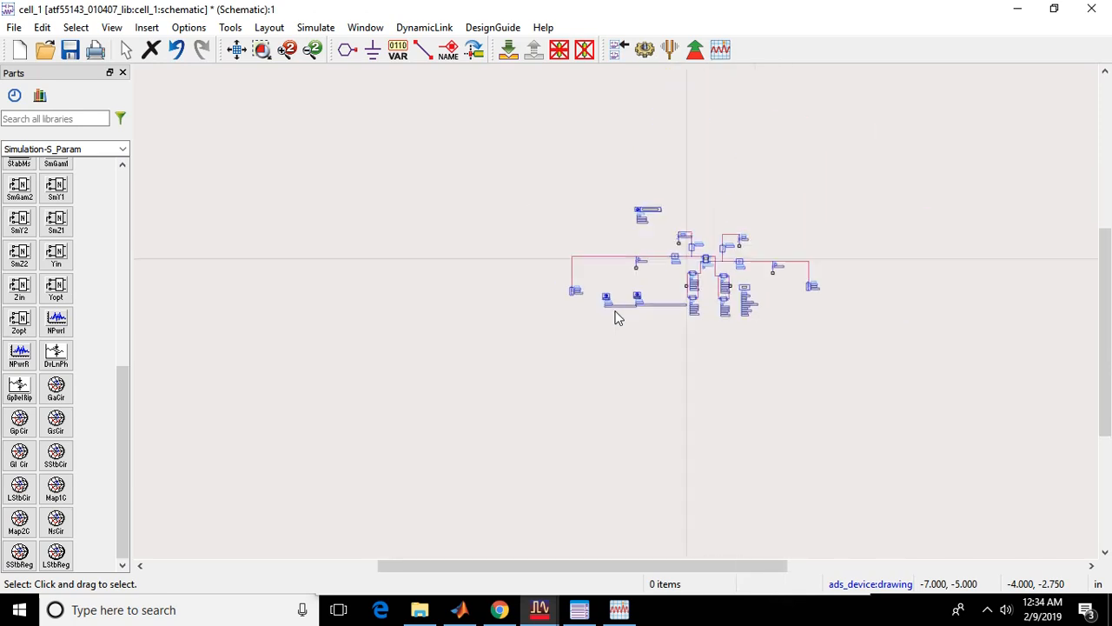
pyautogui.scroll(5, 614, 318)
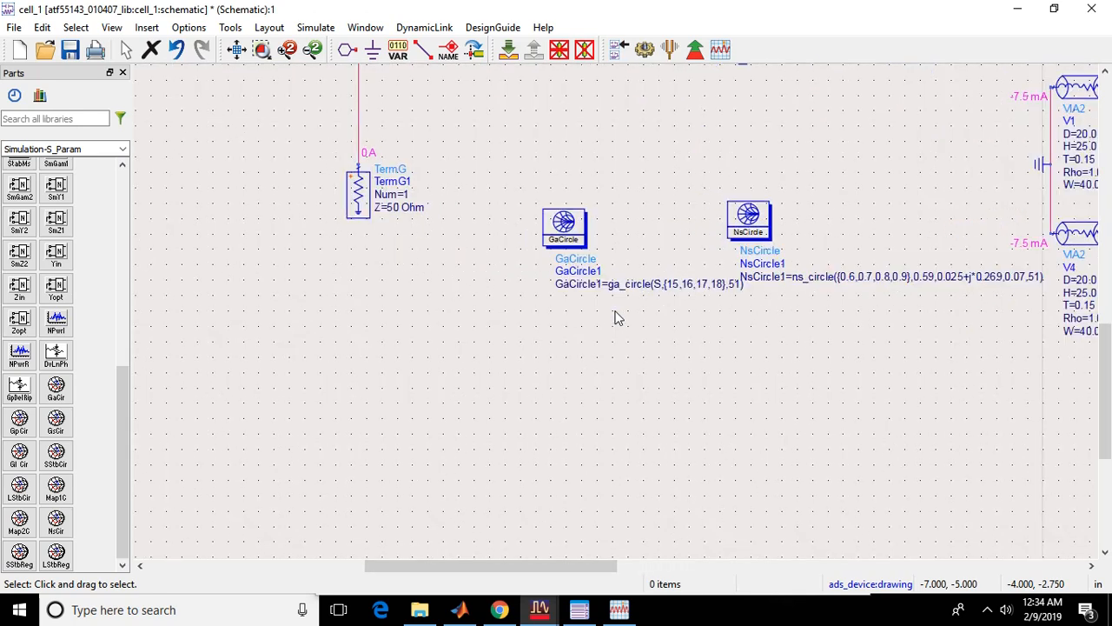
pyautogui.doubleClick(828, 254)
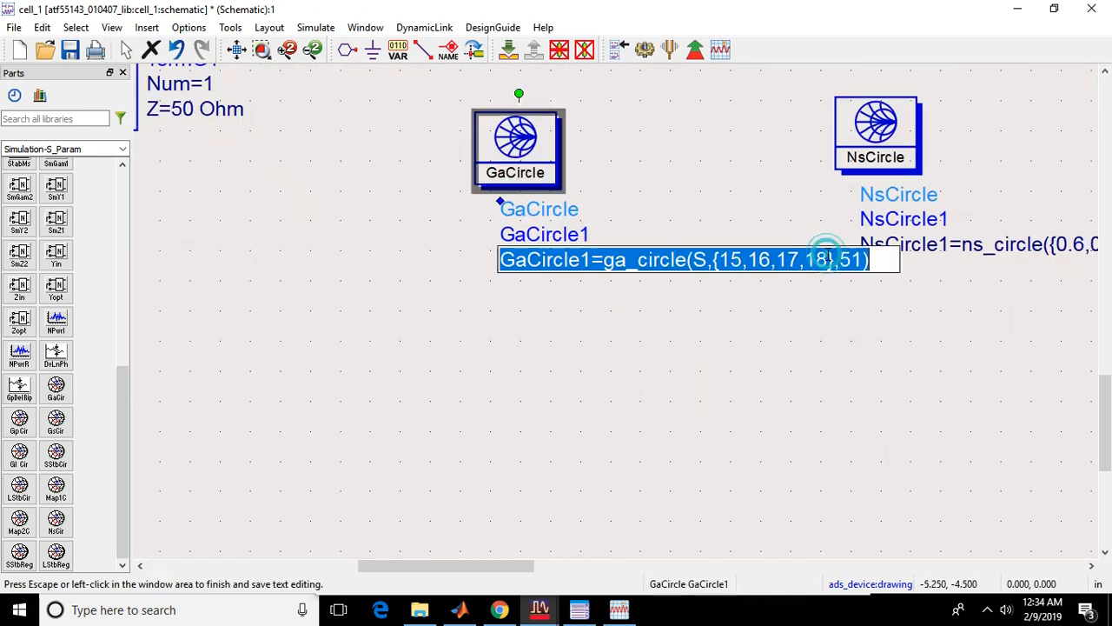
pyautogui.click(828, 254)
pyautogui.press('BackSpace')
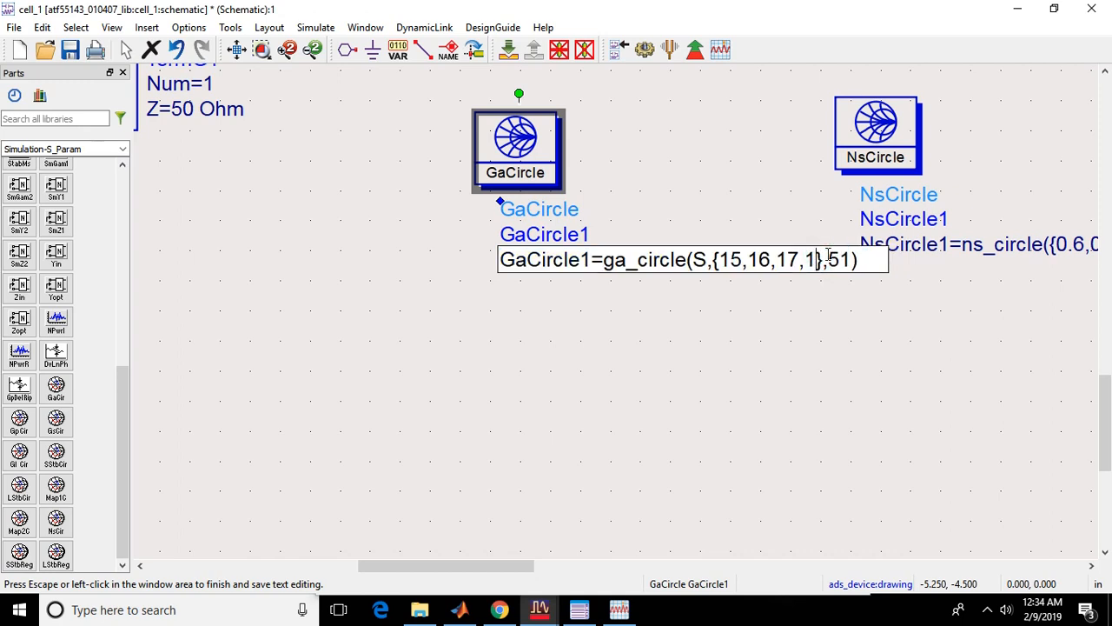
pyautogui.write('7.2')
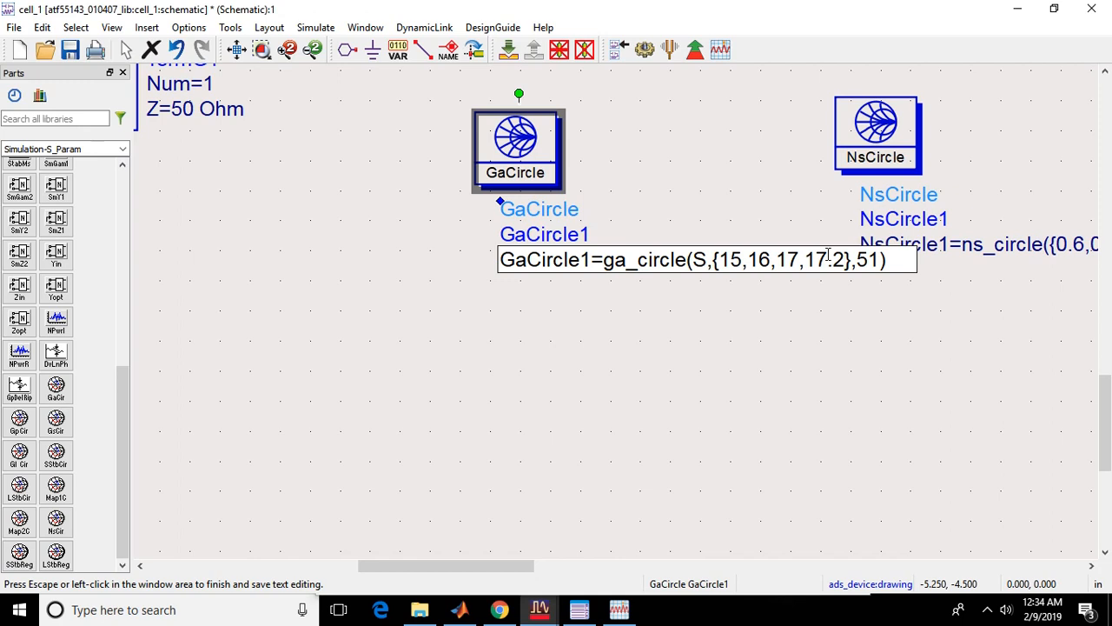
pyautogui.click(826, 336)
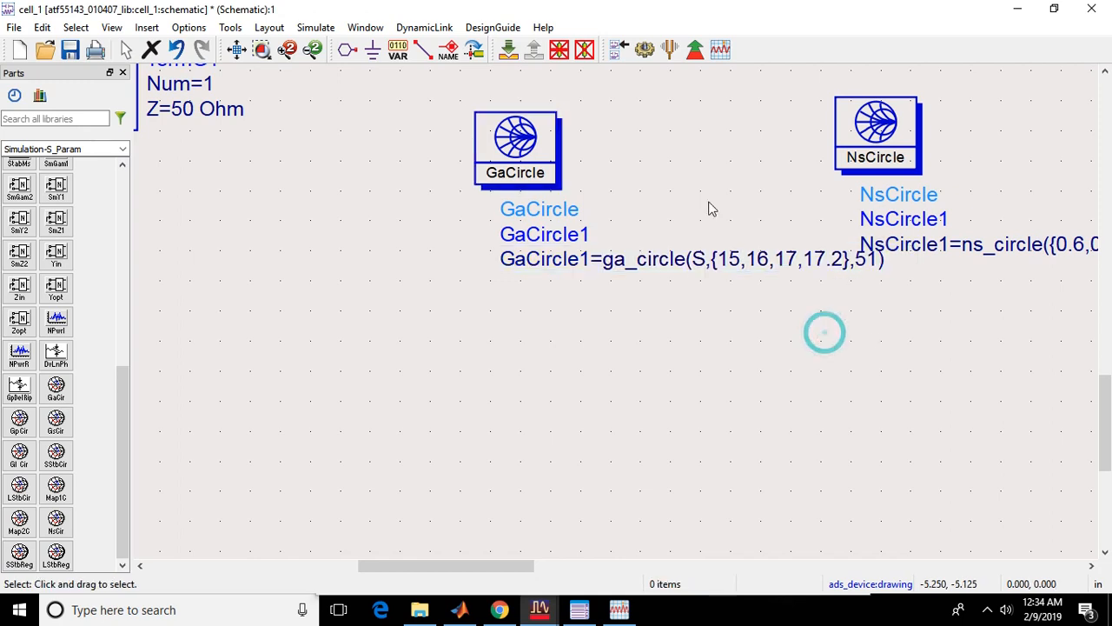
# Step: Rerun the simulation, check the gain at the innermost available-gain circle on the Smith chart, and return to the schematic
pyautogui.click(644, 50)
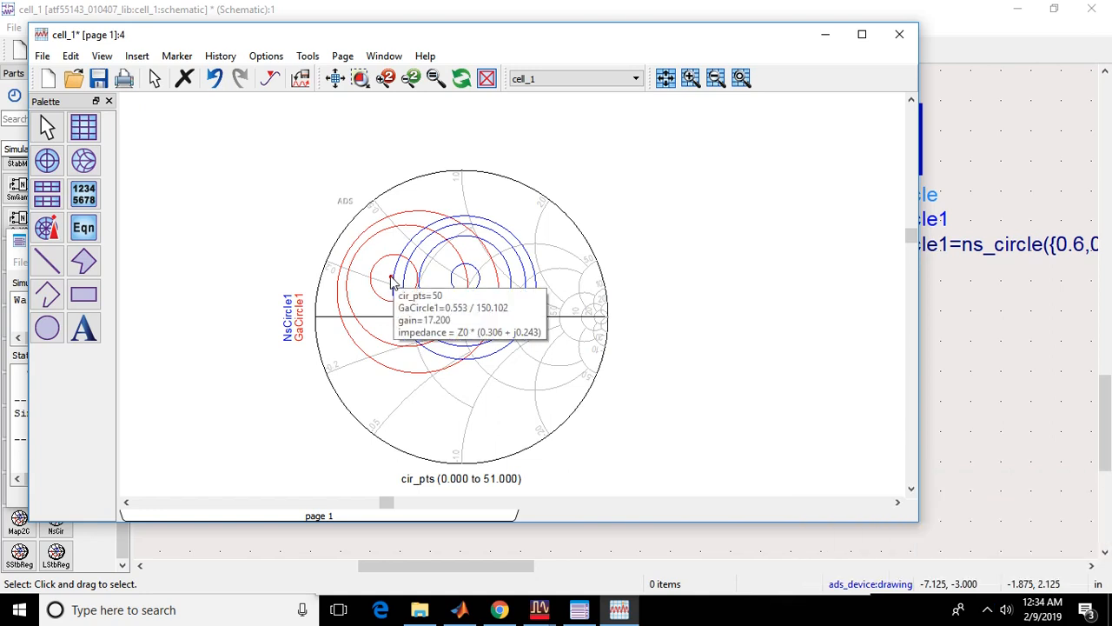
pyautogui.click(831, 35)
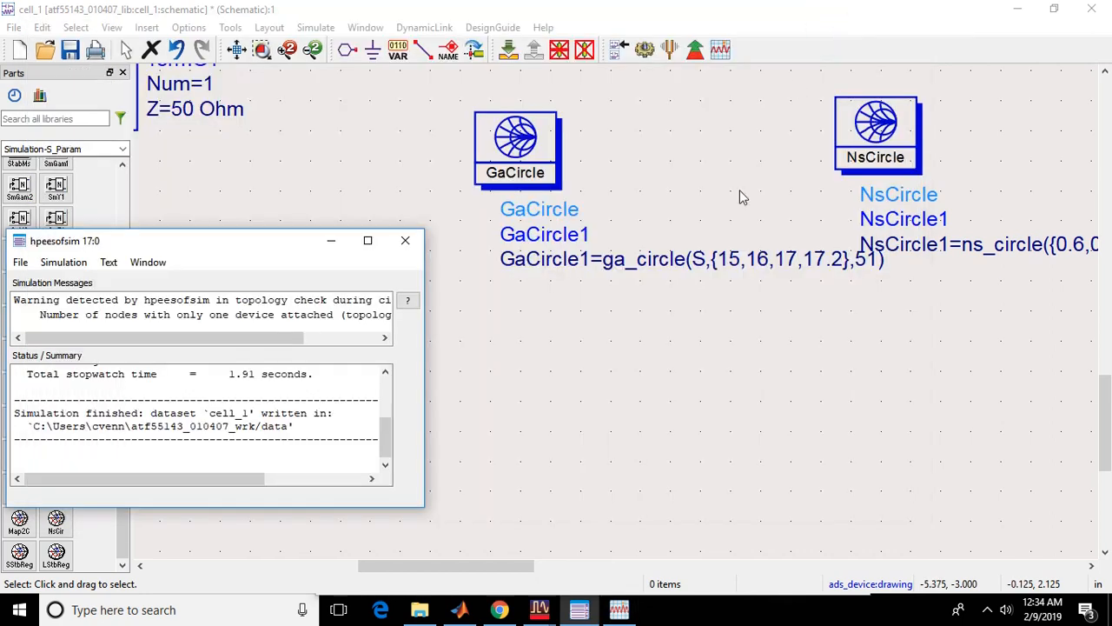
# Step: Open the GaCircle1 expression for editing at the last gain value in its list
pyautogui.doubleClick(832, 252)
pyautogui.click(847, 258)
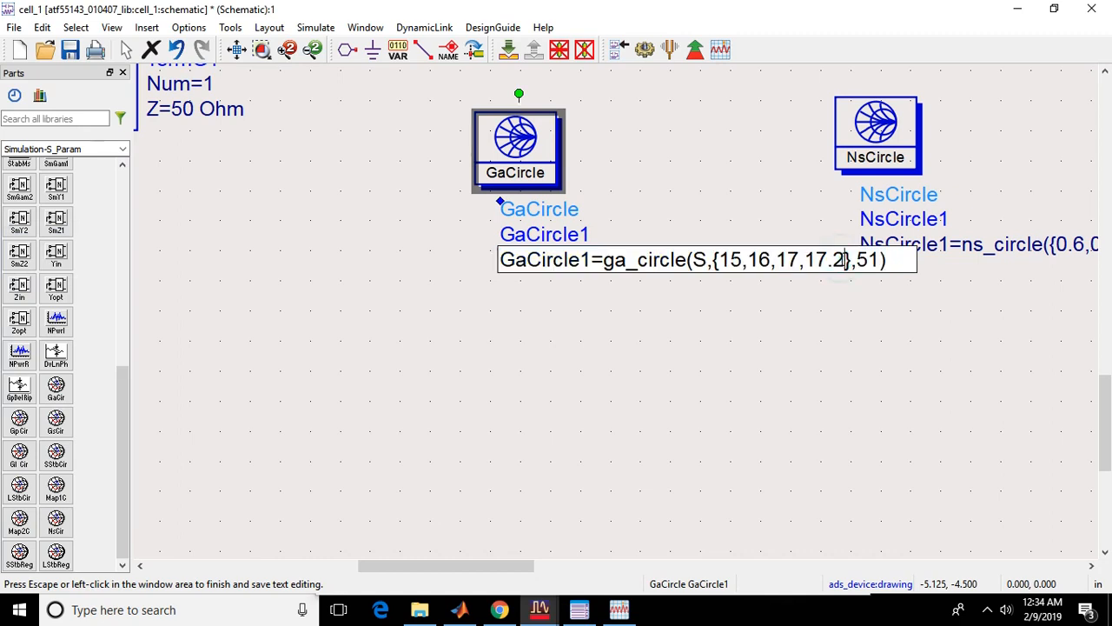
# Step: Change the last gain value in the GaCircle1 equation to 17.1 and run the simulation
pyautogui.press('BackSpace')
pyautogui.write('1')
pyautogui.click(833, 303)
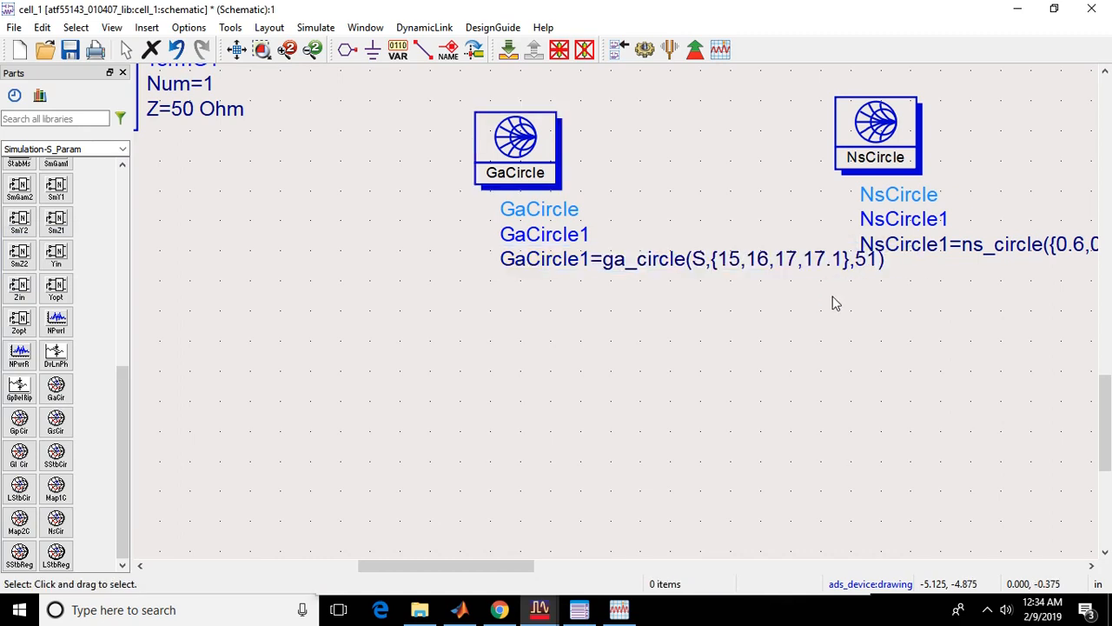
pyautogui.click(645, 50)
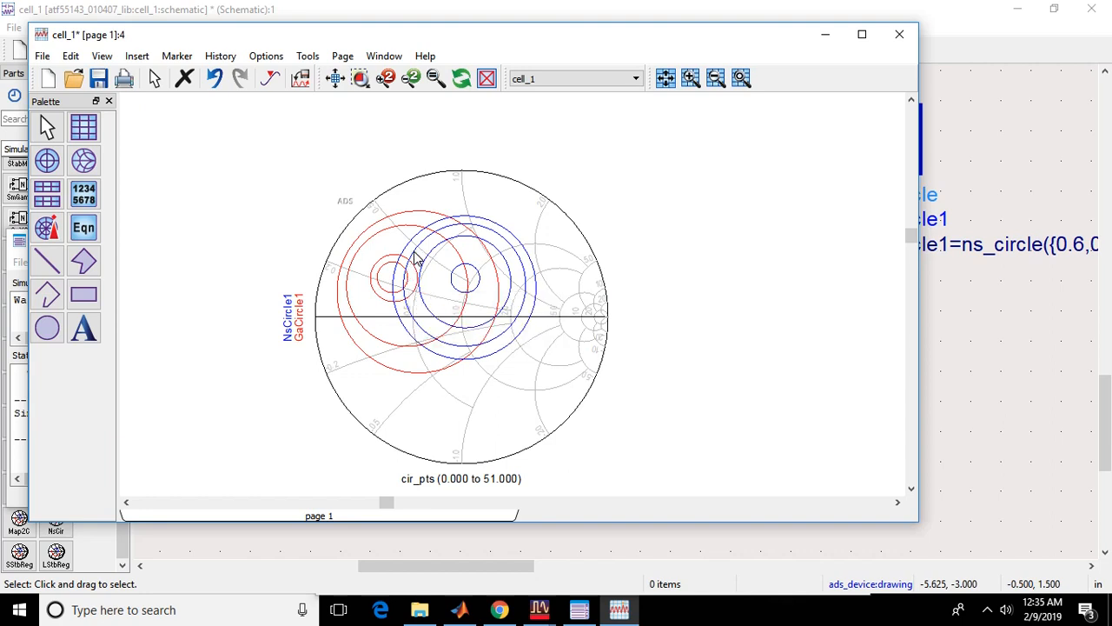
# Step: Insert a marker on the 17.1 gain circle, where it meets the noise circles on the Smith chart
pyautogui.moveTo(415, 258)
pyautogui.click(270, 77)
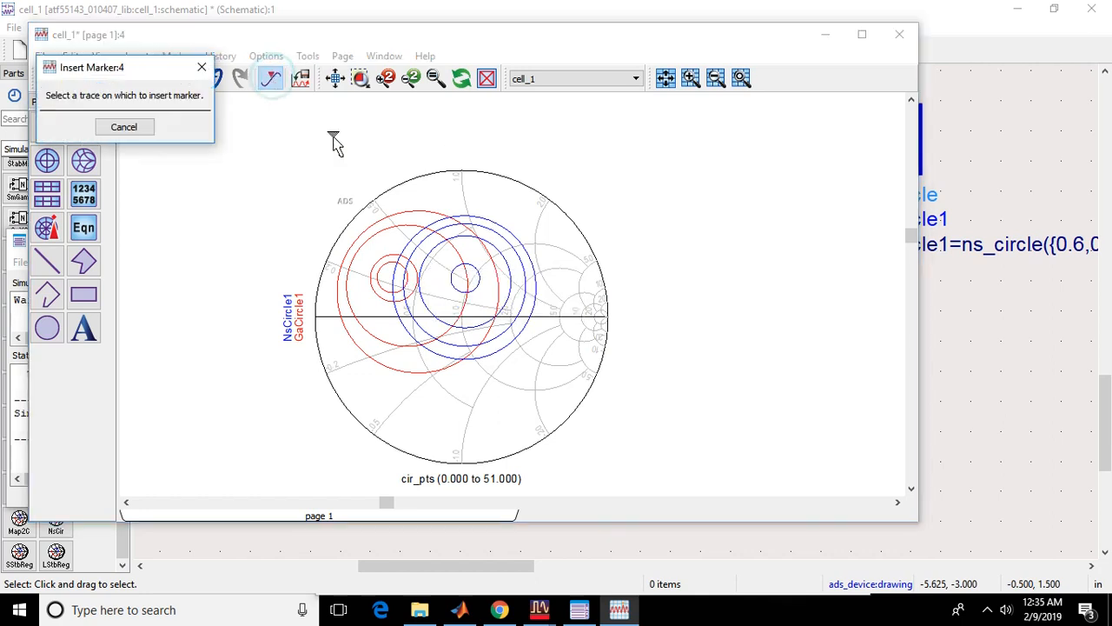
pyautogui.click(407, 284)
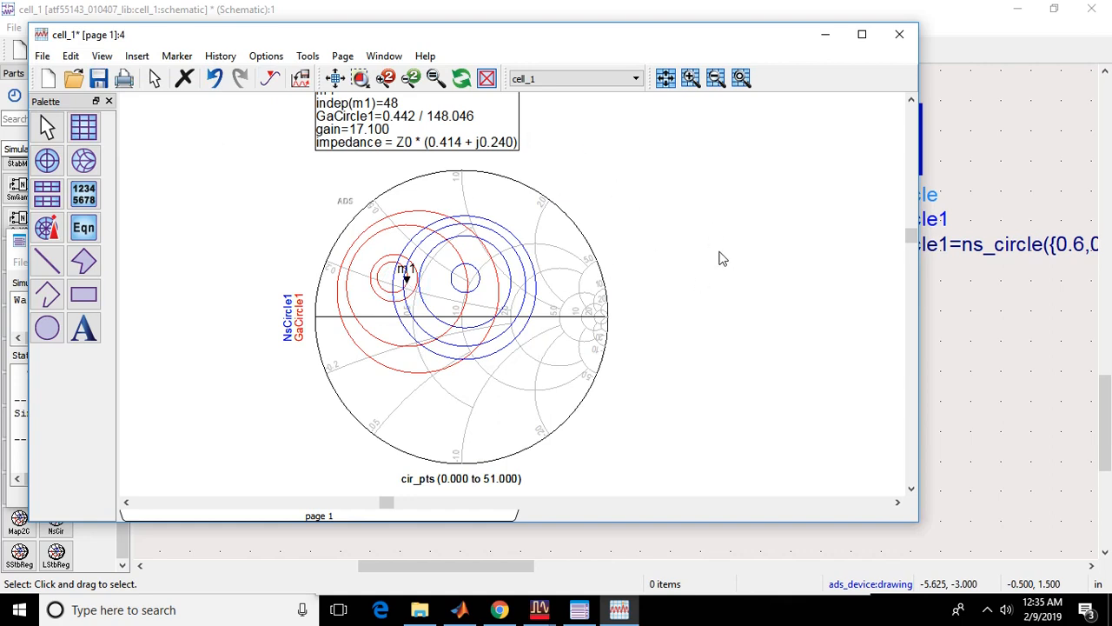
# Step: Add a second Smith chart beside the circle plot with the traces S(1,1), S(1,2), S(2,1) and S(2,2)
pyautogui.scroll(-2, 565, 285)
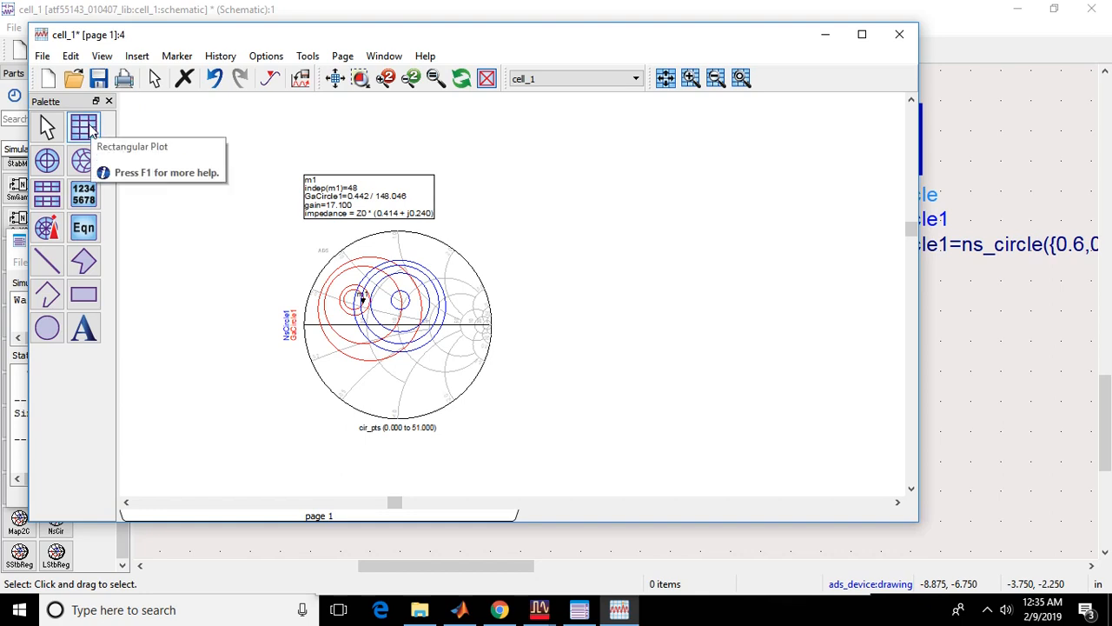
pyautogui.click(84, 160)
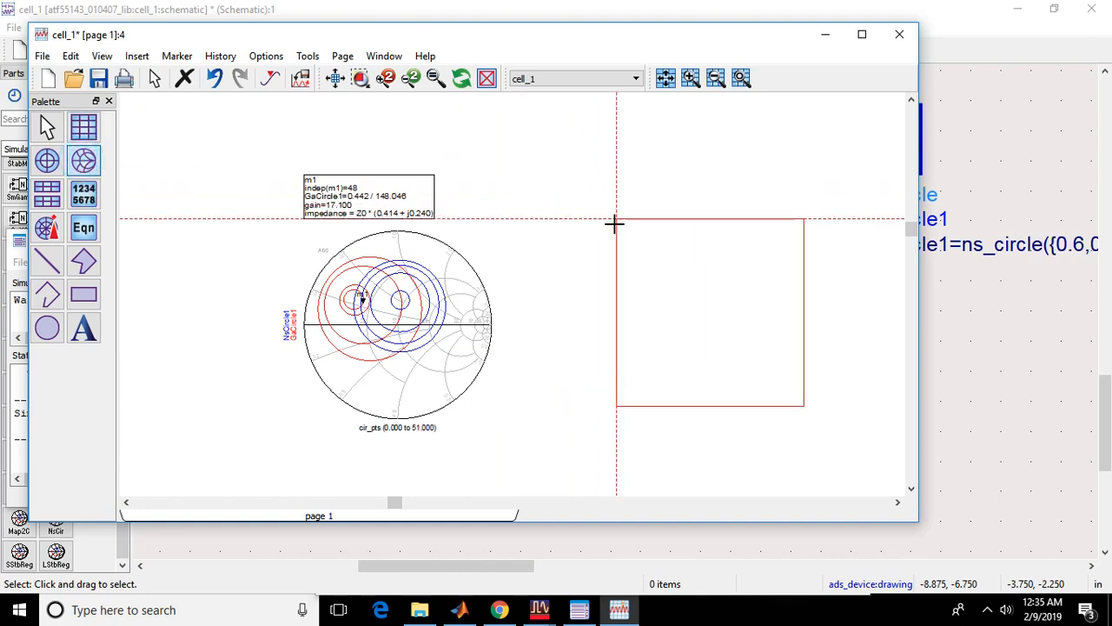
pyautogui.click(580, 236)
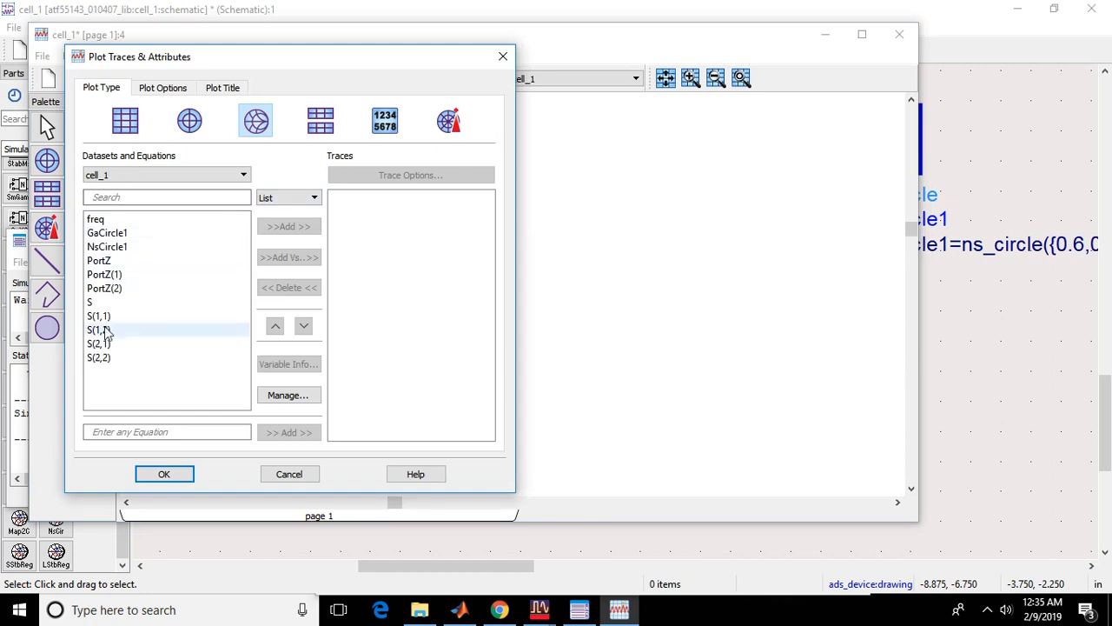
pyautogui.moveTo(99, 317); pyautogui.dragTo(116, 361)
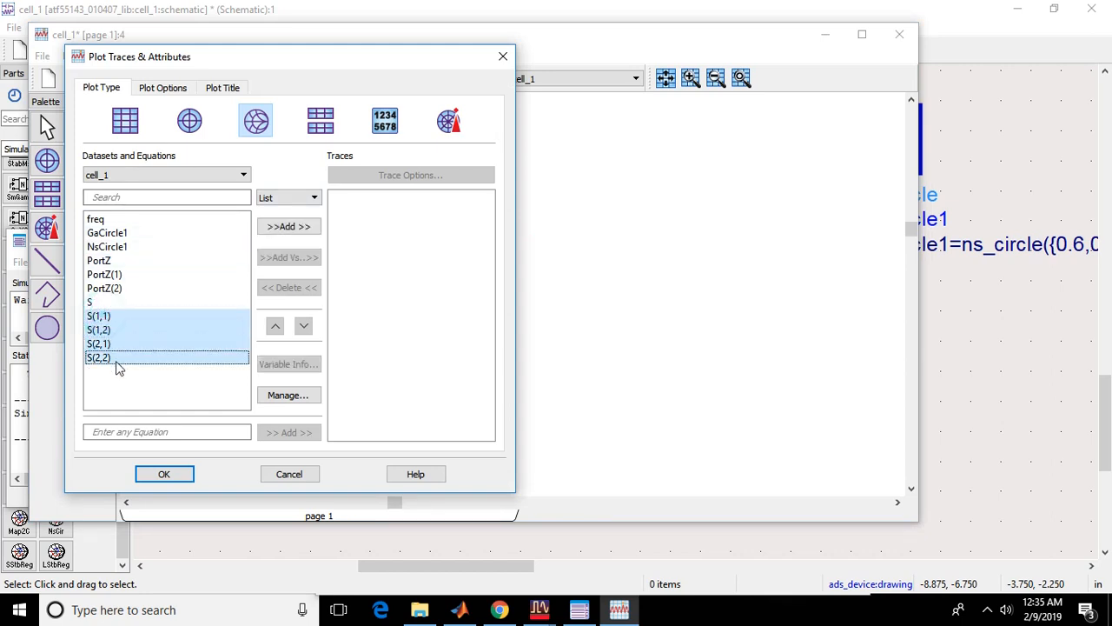
pyautogui.click(305, 228)
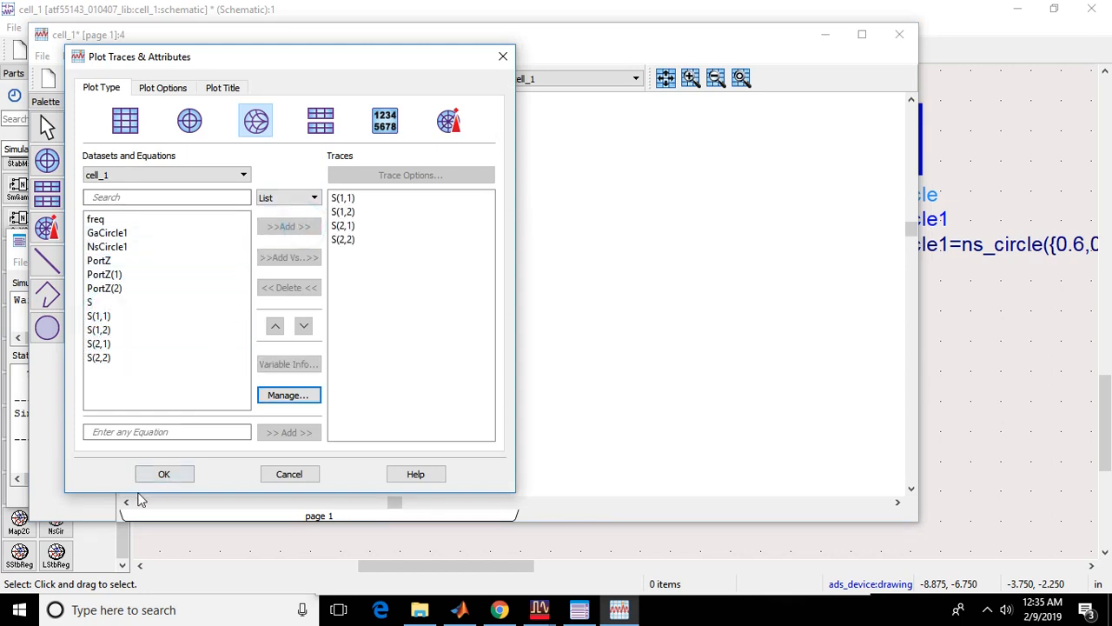
pyautogui.click(165, 475)
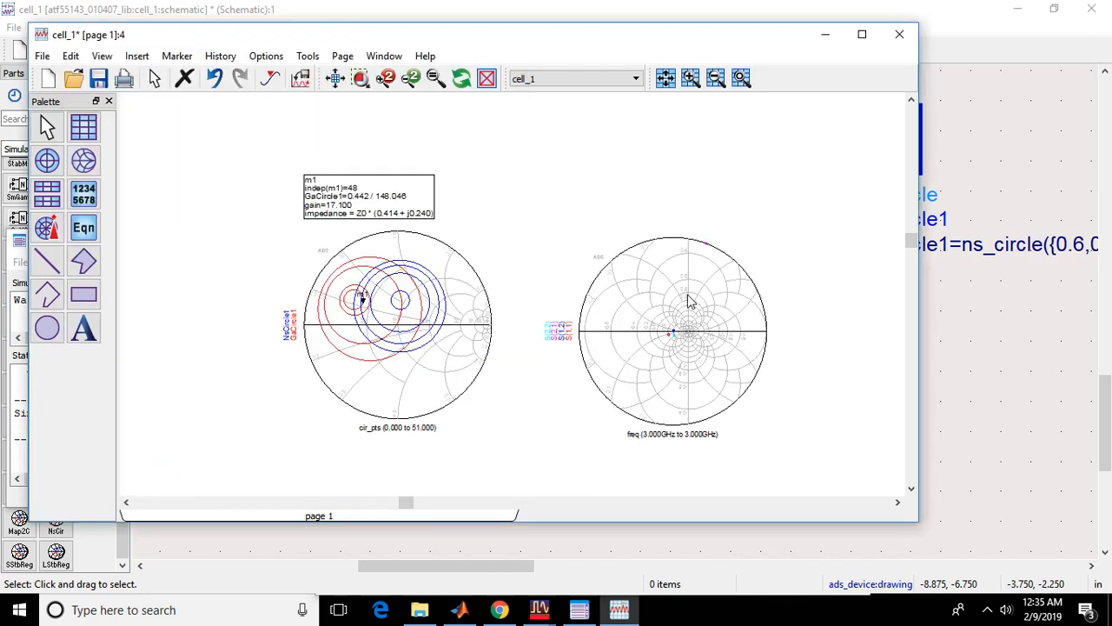
# Step: Insert one marker on each S-parameter point of the new Smith chart: S(2,1), S(1,2), S(2,2) and S(1,1)
pyautogui.scroll(4, 714, 299)
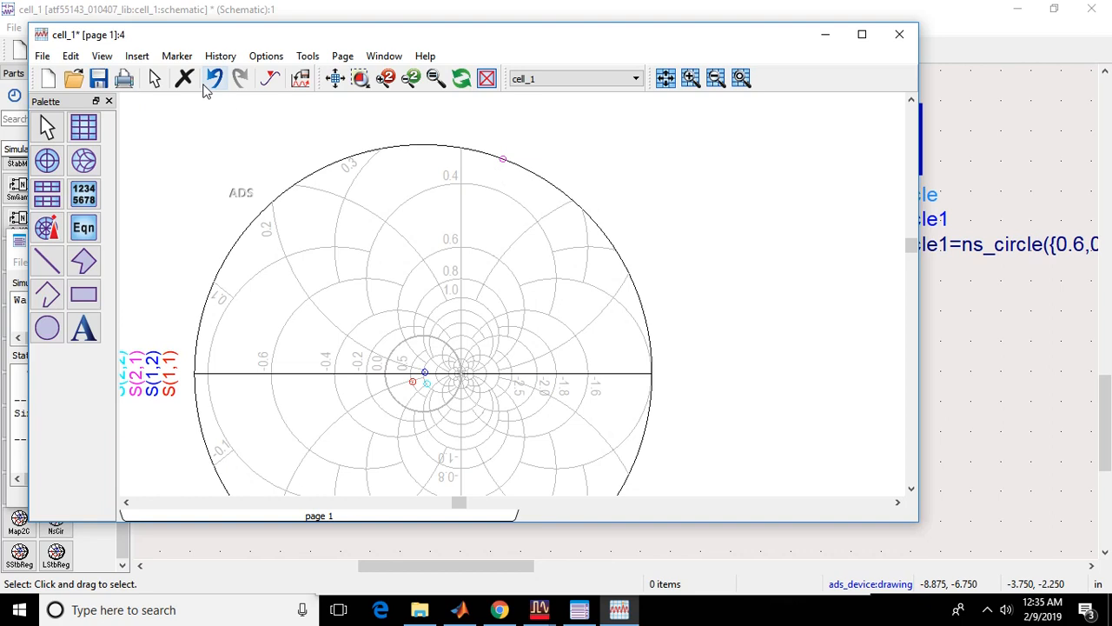
pyautogui.click(270, 78)
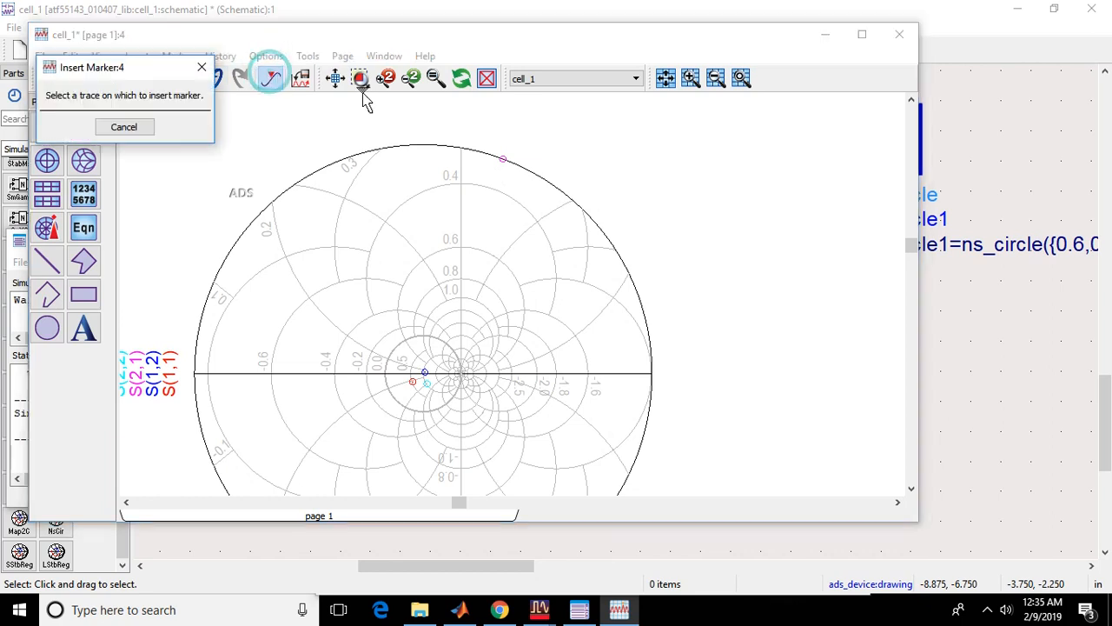
pyautogui.click(504, 158)
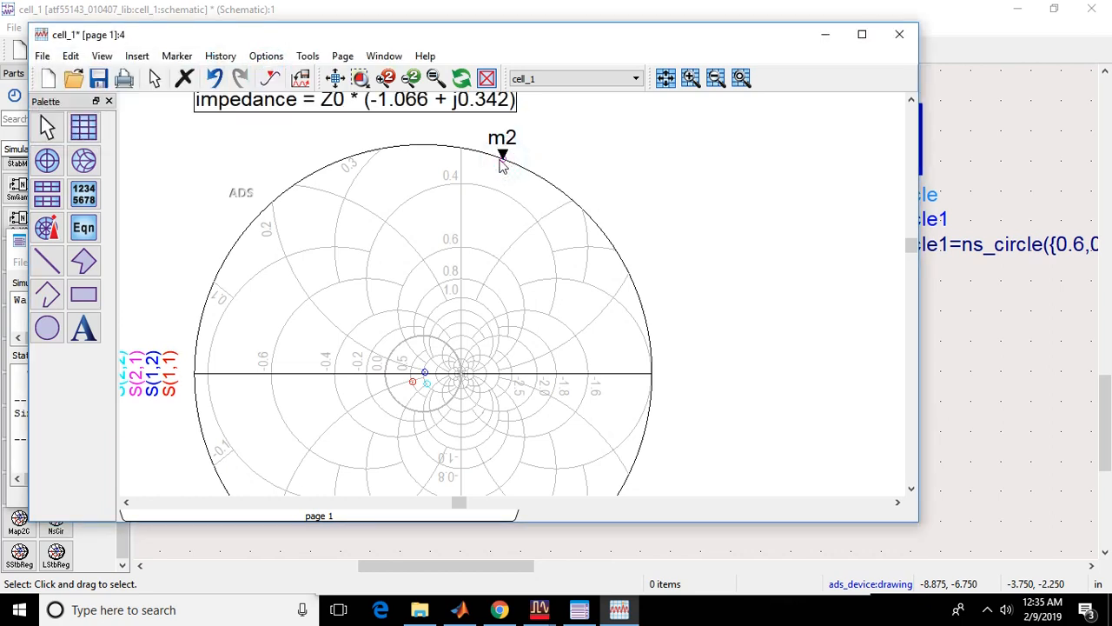
pyautogui.click(269, 79)
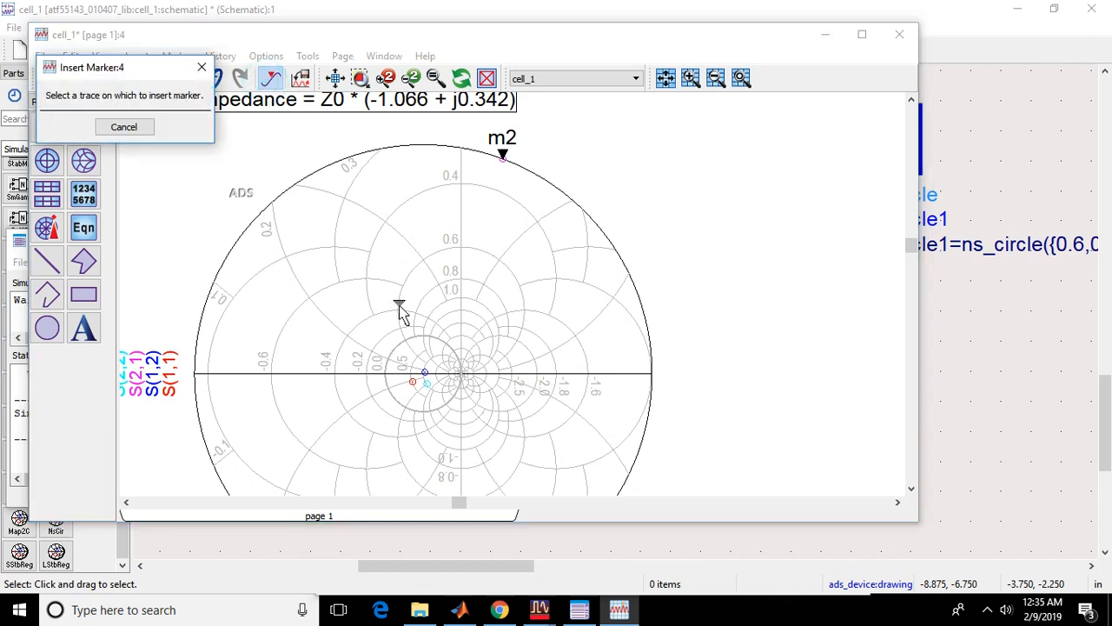
pyautogui.click(425, 371)
pyautogui.click(269, 79)
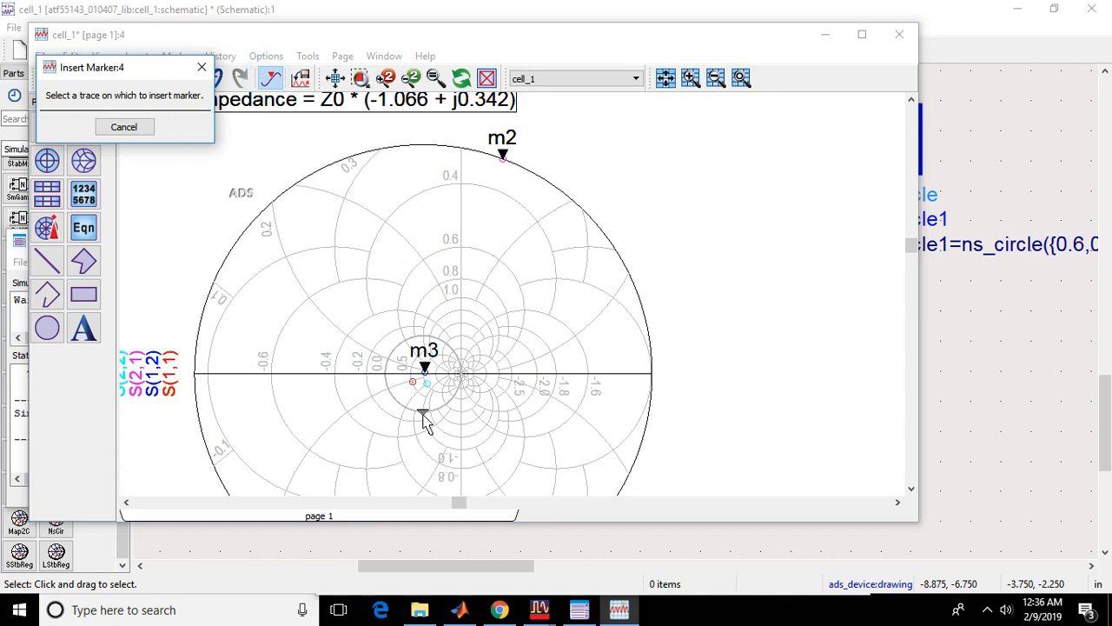
pyautogui.click(426, 383)
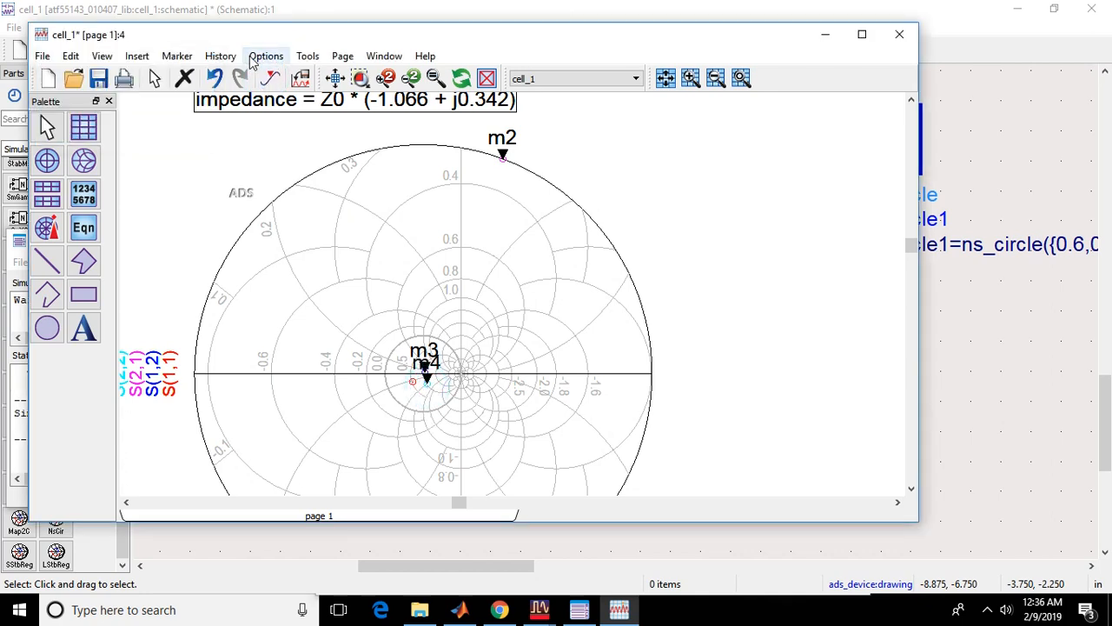
pyautogui.click(270, 79)
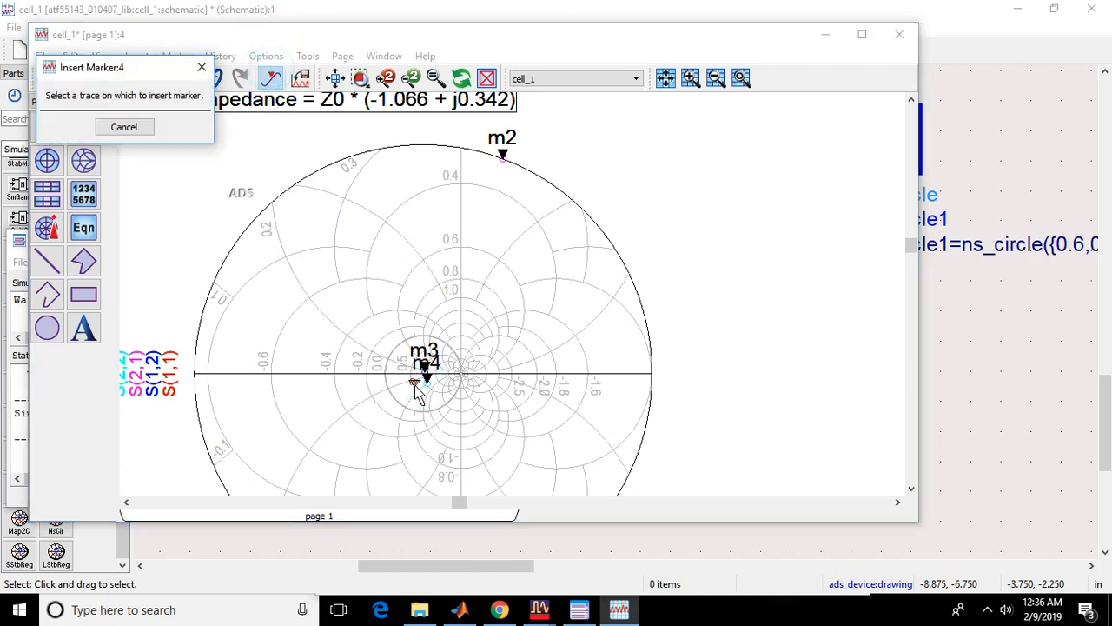
pyautogui.click(414, 382)
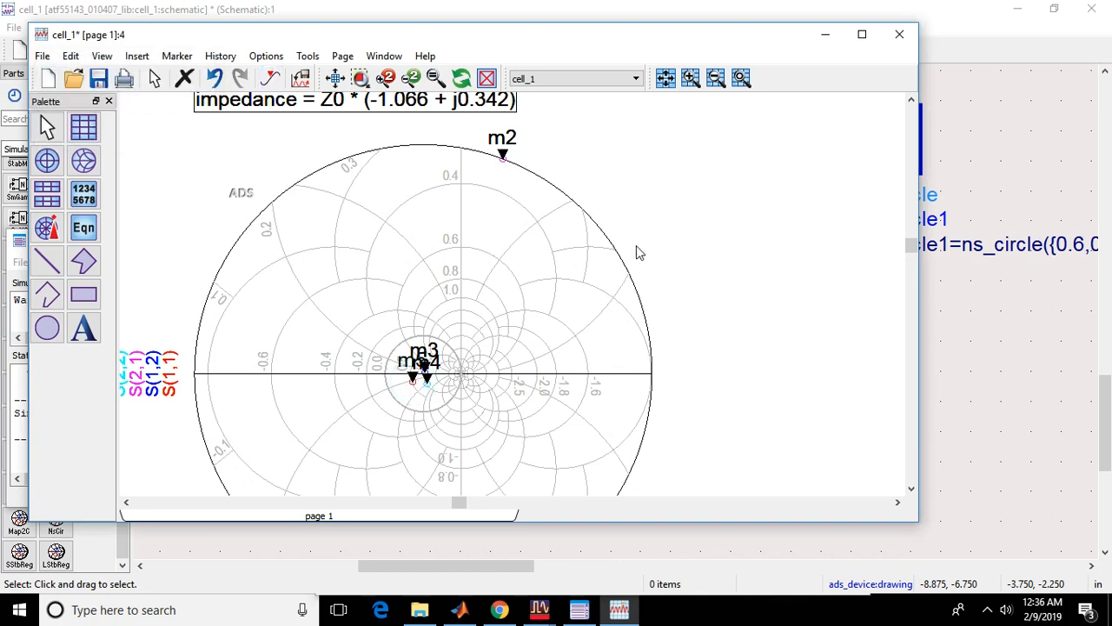
# Step: Bring up MATLAB and arrange the data display beside it, with the S-parameter marker readouts enlarged next to the calculate_ZIN_ZOUT.m script
pyautogui.scroll(-5, 636, 245)
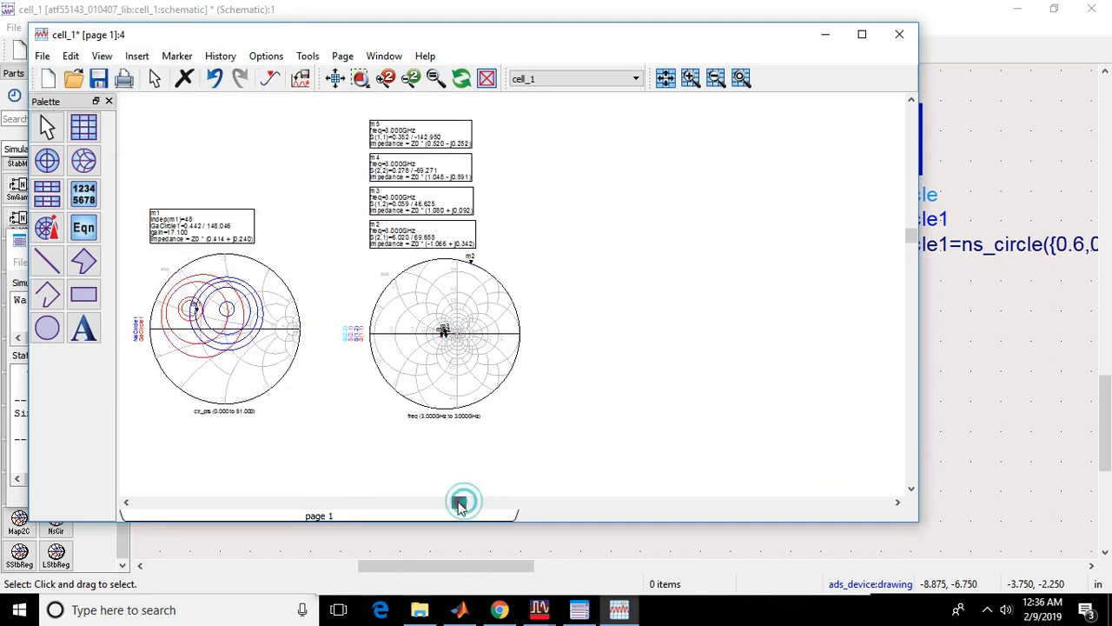
pyautogui.moveTo(460, 501); pyautogui.dragTo(447, 502)
pyautogui.moveTo(912, 235); pyautogui.dragTo(913, 232)
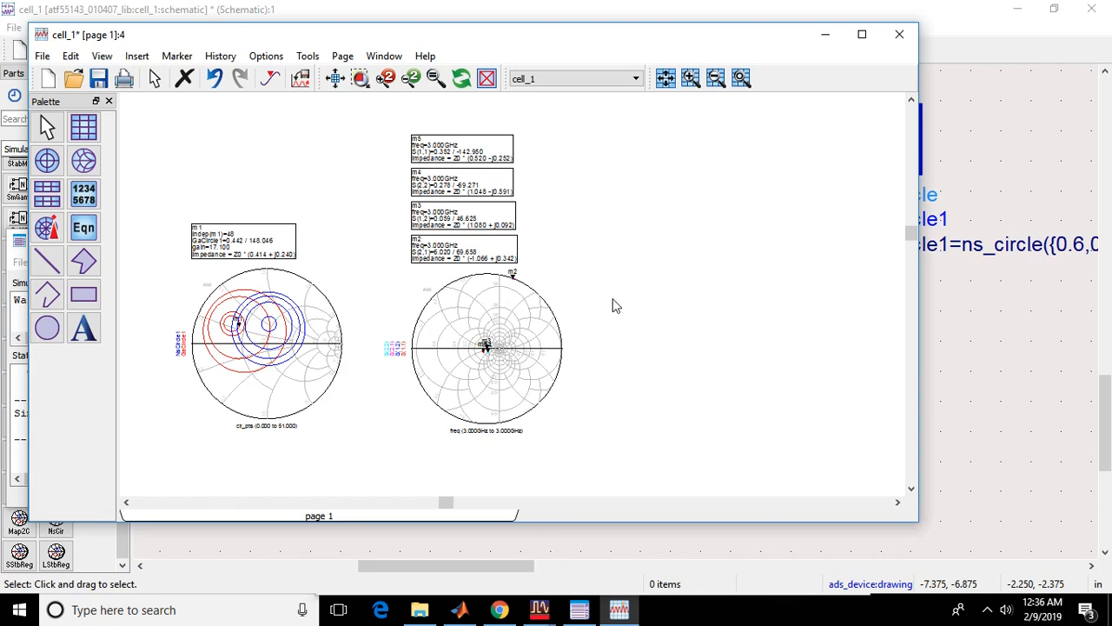
pyautogui.moveTo(536, 614)
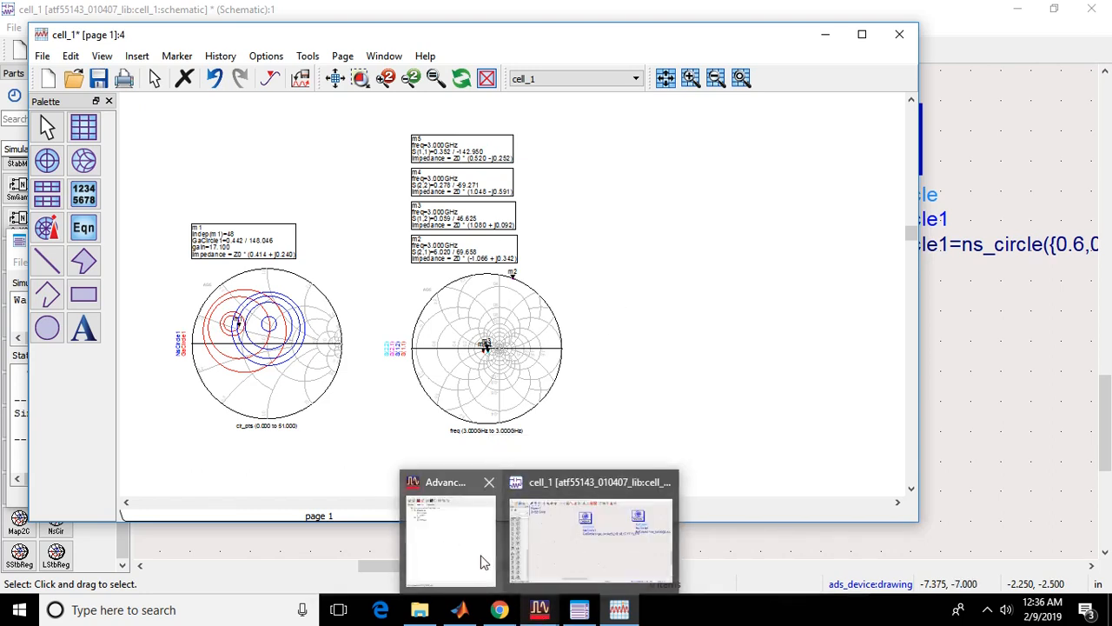
pyautogui.click(461, 611)
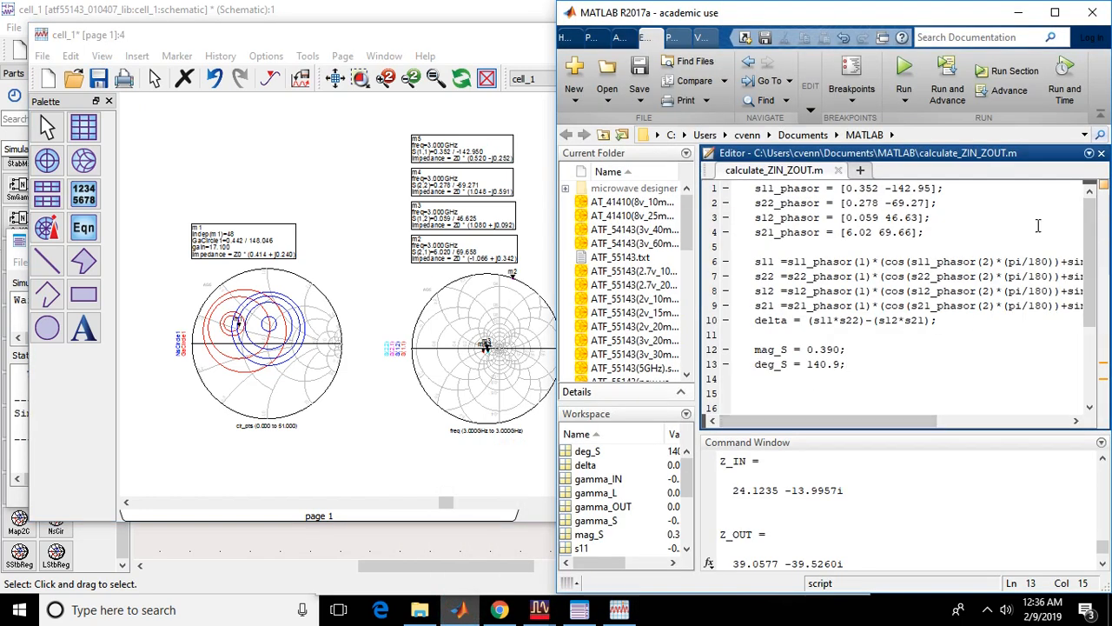
pyautogui.moveTo(521, 42); pyautogui.dragTo(64, 33)
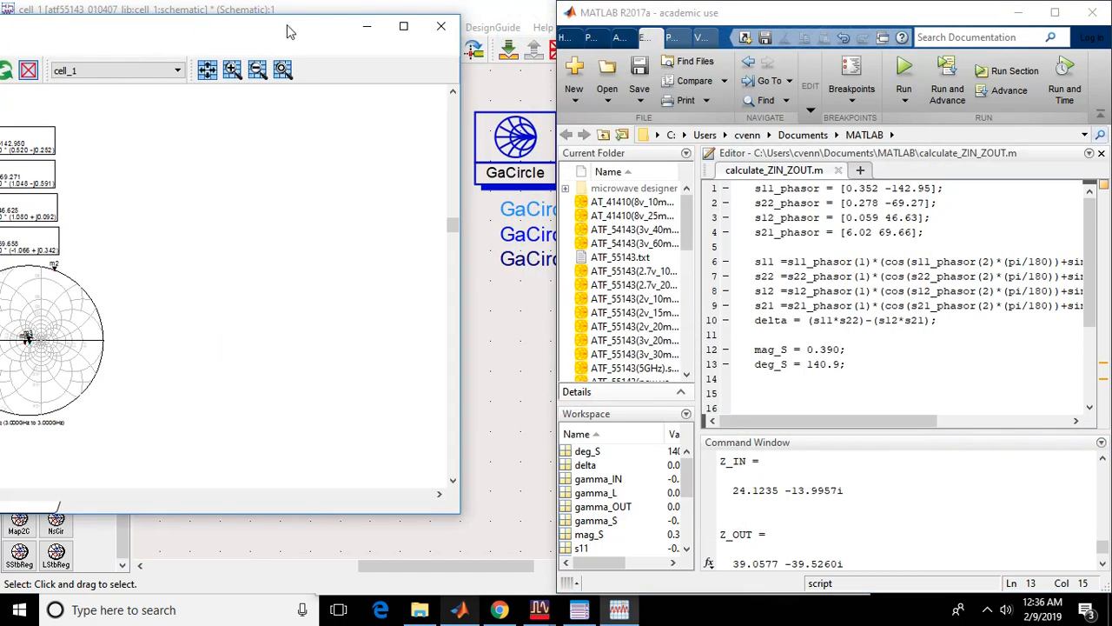
pyautogui.moveTo(256, 37)
pyautogui.mouseDown()
pyautogui.moveTo(525, 31)
pyautogui.moveTo(482, 43)
pyautogui.moveTo(630, 45)
pyautogui.moveTo(554, 54)
pyautogui.moveTo(455, 92)
pyautogui.moveTo(566, 101)
pyautogui.moveTo(405, 83)
pyautogui.moveTo(339, 29)
pyautogui.moveTo(442, 12)
pyautogui.moveTo(402, 42)
pyautogui.mouseUp()
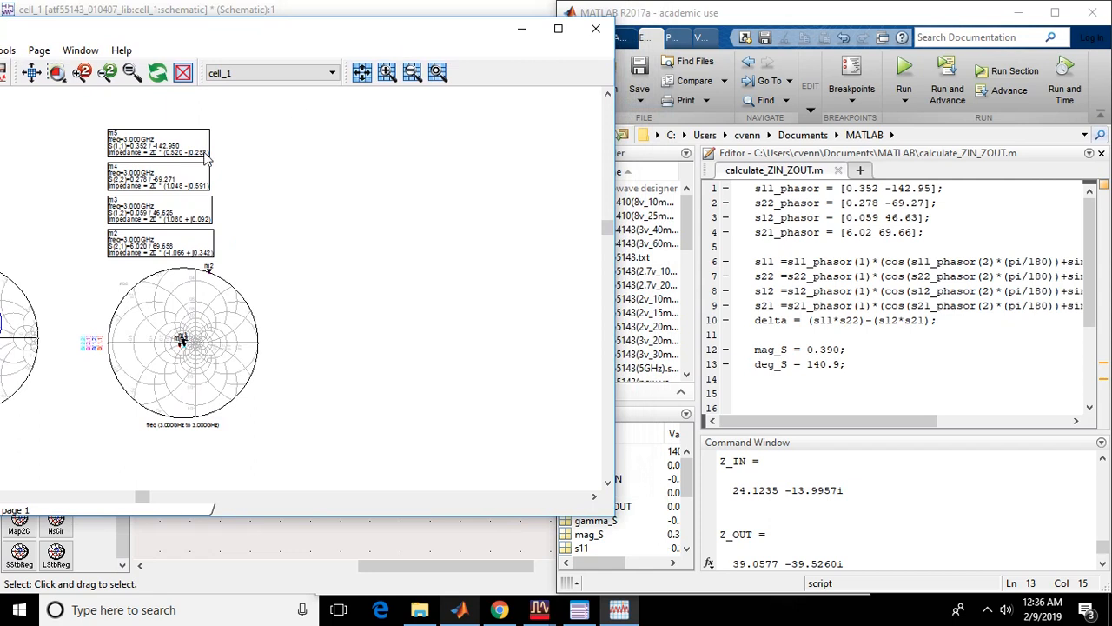
pyautogui.scroll(4, 117, 181)
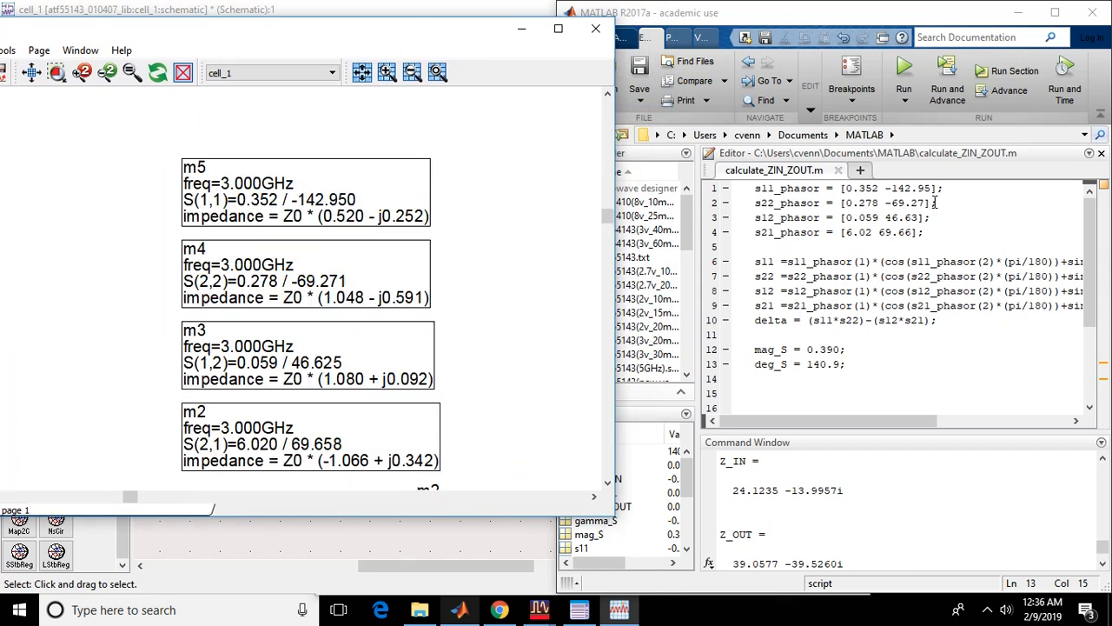
# Step: Compare the s11, s22, s12 and s21 phasor values in the script with the S-parameter marker readouts
pyautogui.click(932, 189)
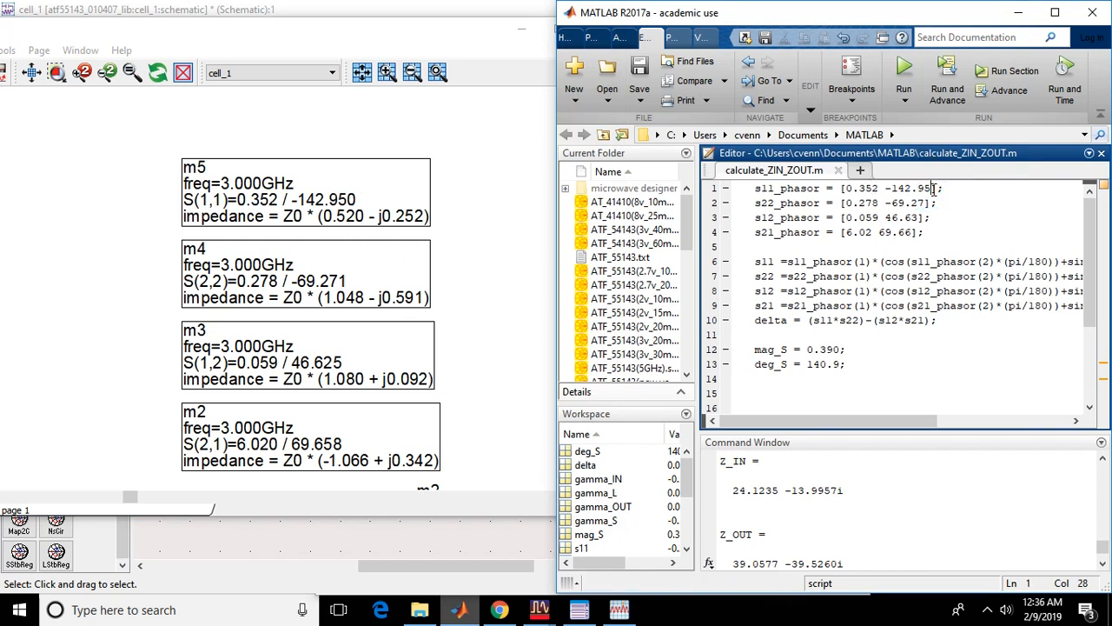
pyautogui.moveTo(934, 189); pyautogui.dragTo(848, 192)
pyautogui.moveTo(930, 202); pyautogui.dragTo(841, 209)
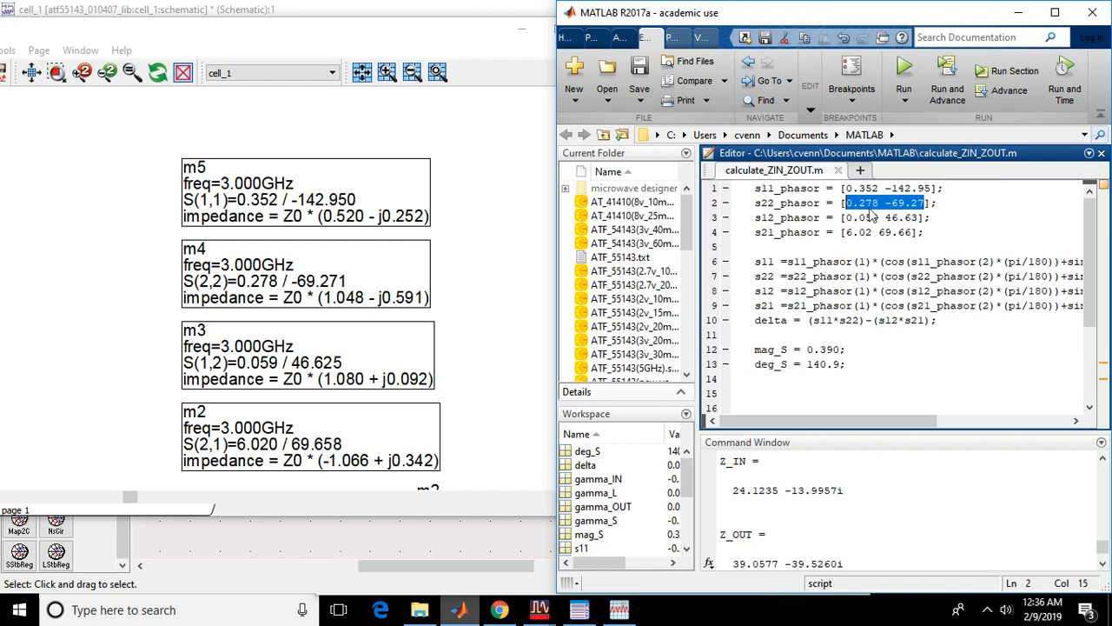
pyautogui.moveTo(921, 218)
pyautogui.mouseDown()
pyautogui.moveTo(880, 218)
pyautogui.moveTo(937, 205)
pyautogui.moveTo(914, 218)
pyautogui.mouseUp()
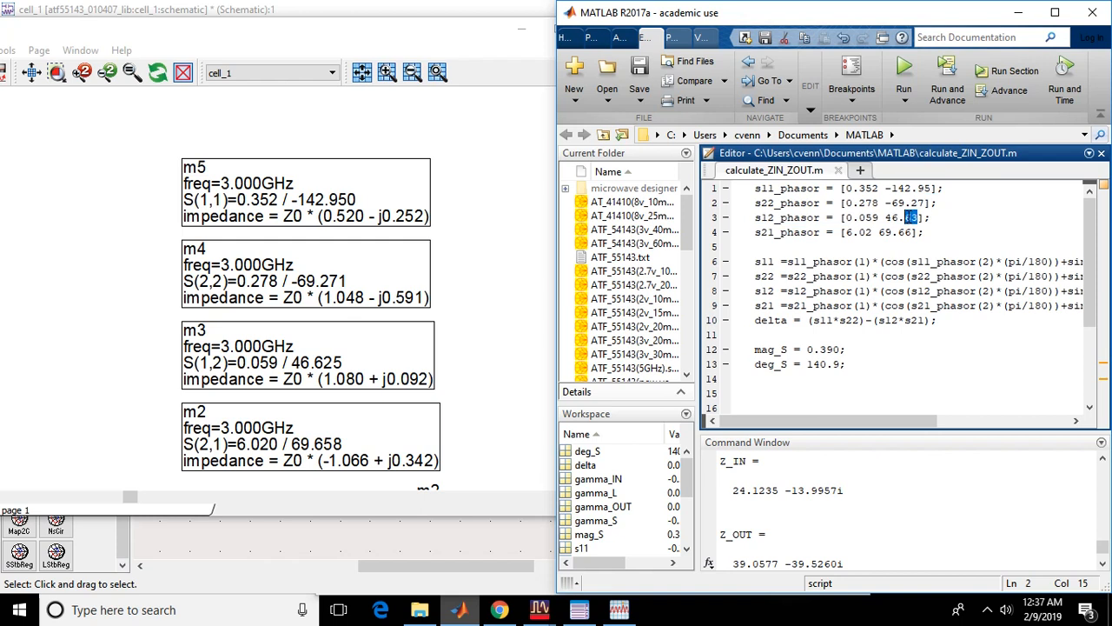
pyautogui.moveTo(907, 218); pyautogui.dragTo(866, 224)
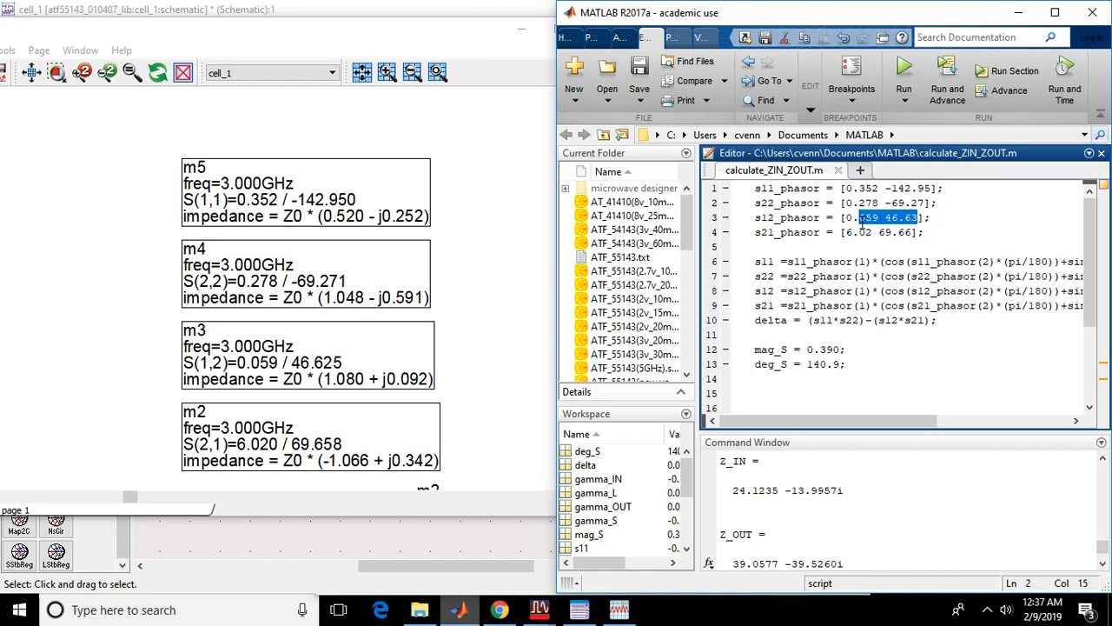
pyautogui.moveTo(909, 230); pyautogui.dragTo(845, 232)
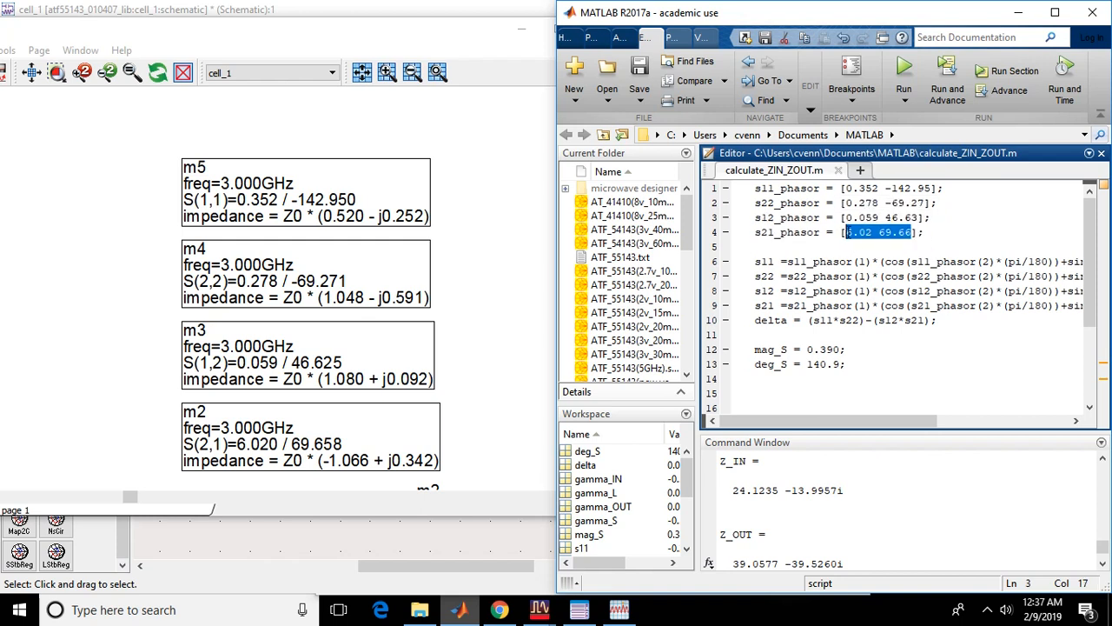
pyautogui.click(959, 240)
# Step: Set mag_S to 0.442 and deg_S to 148.05 in the script, using the GaCircle1 marker reading
pyautogui.moveTo(1093, 231); pyautogui.dragTo(1077, 283)
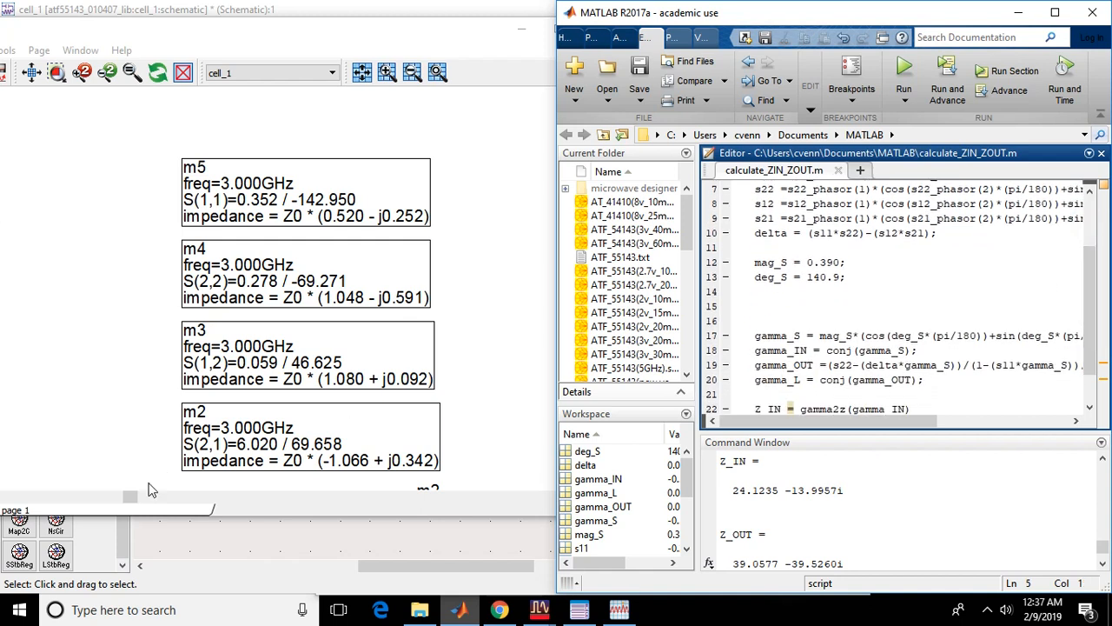
pyautogui.click(124, 501)
pyautogui.moveTo(123, 501); pyautogui.dragTo(89, 500)
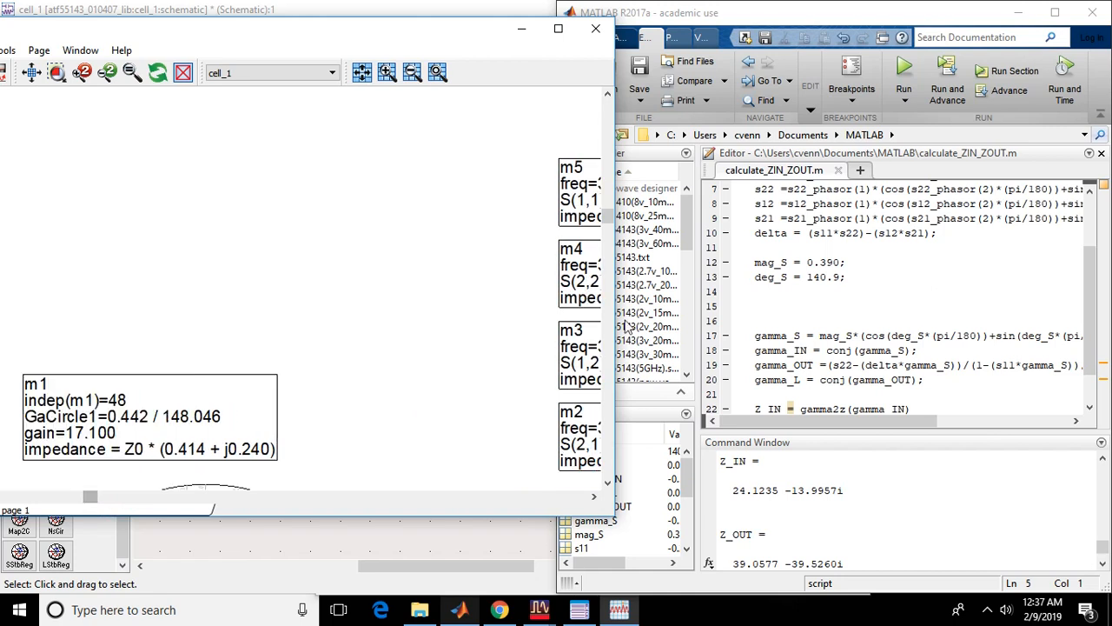
pyautogui.click(843, 262)
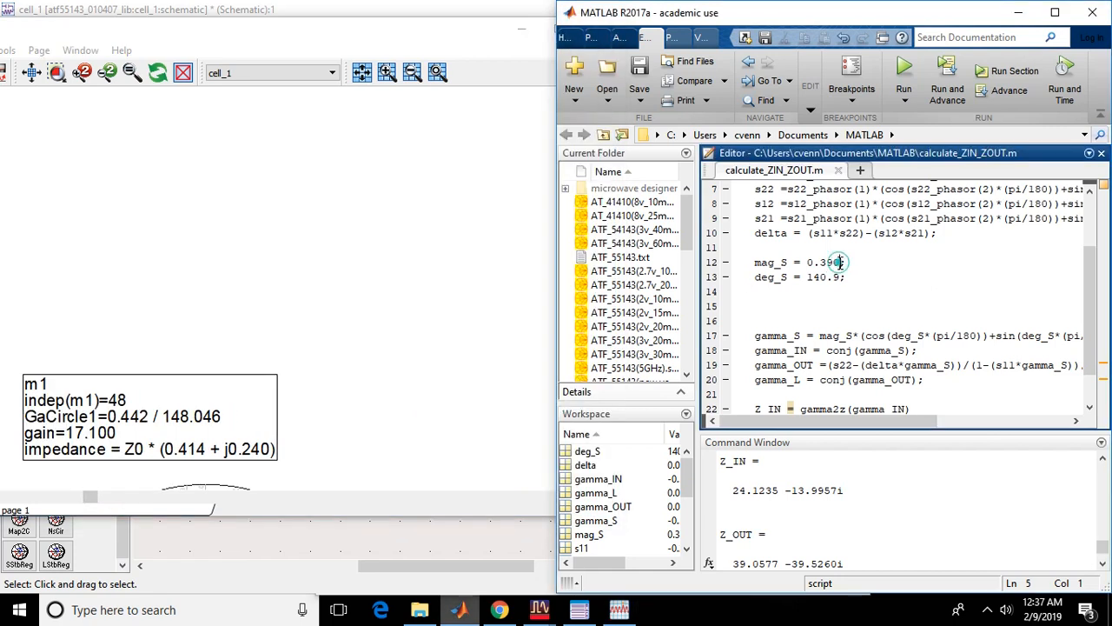
pyautogui.press('BackSpace')
pyautogui.press('BackSpace')
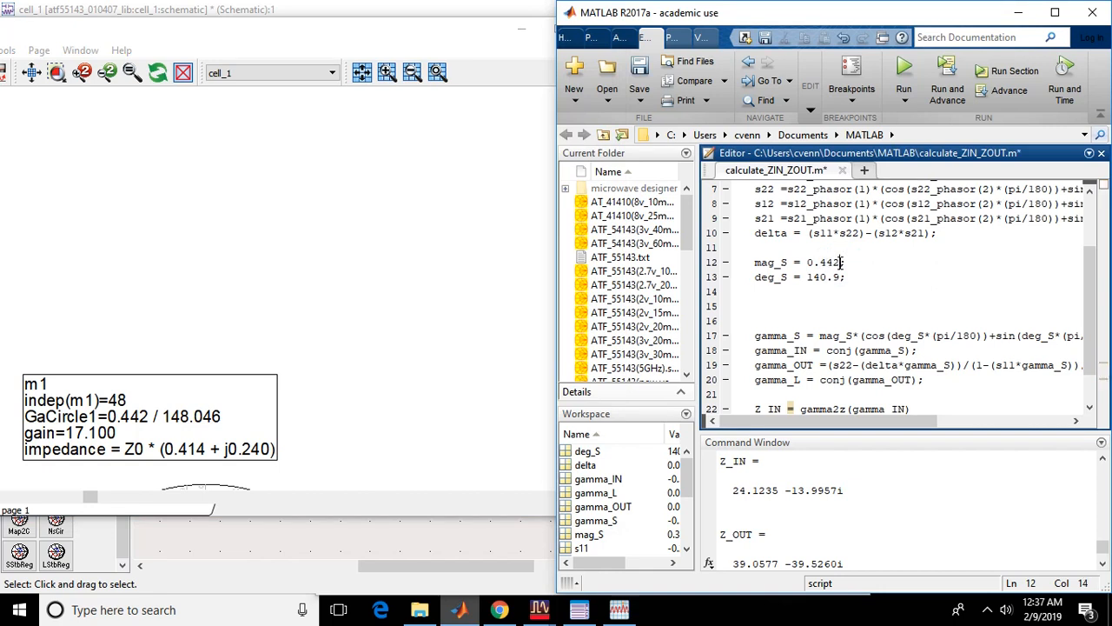
pyautogui.moveTo(840, 277); pyautogui.dragTo(818, 276)
pyautogui.write('48')
pyautogui.click(854, 277)
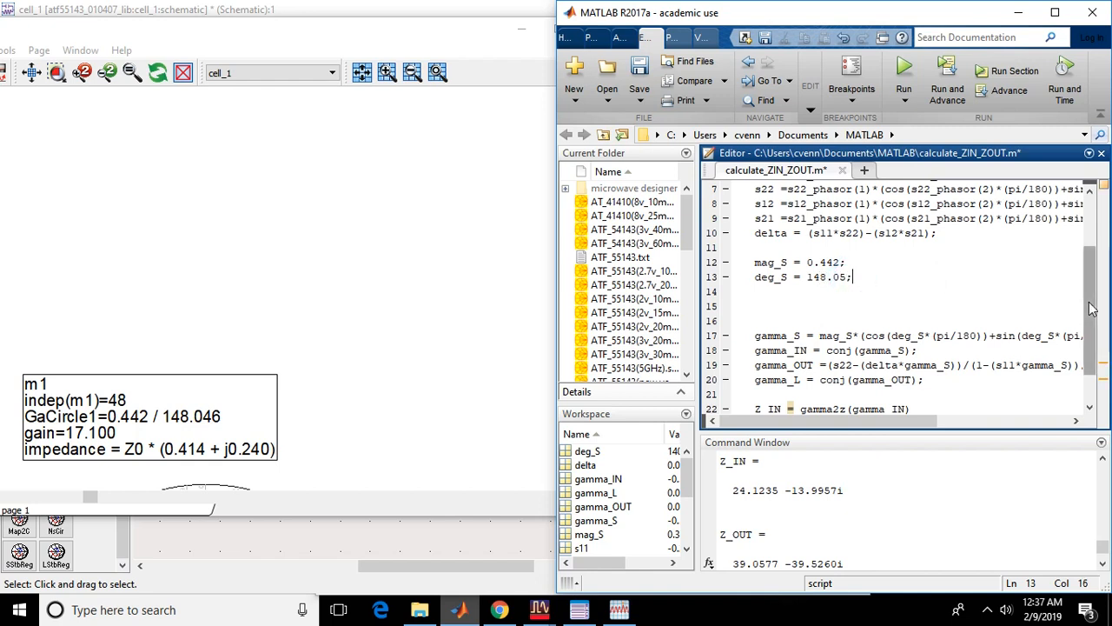
# Step: Compare the script's gamma_S, gamma_IN, gamma_OUT and gamma_L lines with the simultaneous conjugate matching equations in section 14.8 of ch14.pdf in Chrome
pyautogui.moveTo(1091, 301); pyautogui.dragTo(1085, 363)
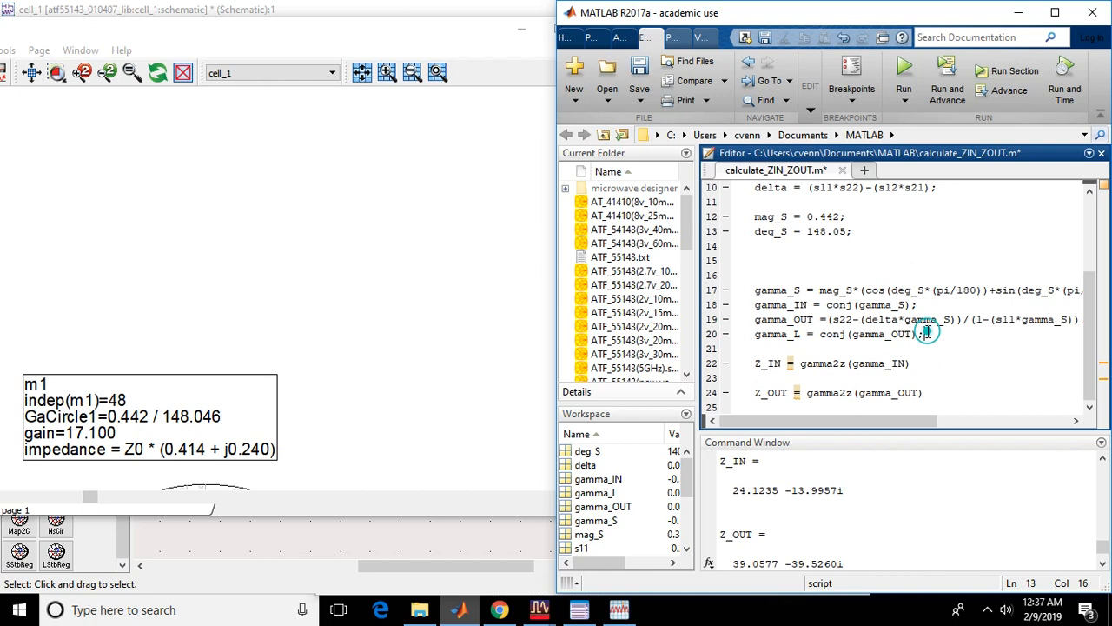
pyautogui.moveTo(925, 335); pyautogui.dragTo(750, 287)
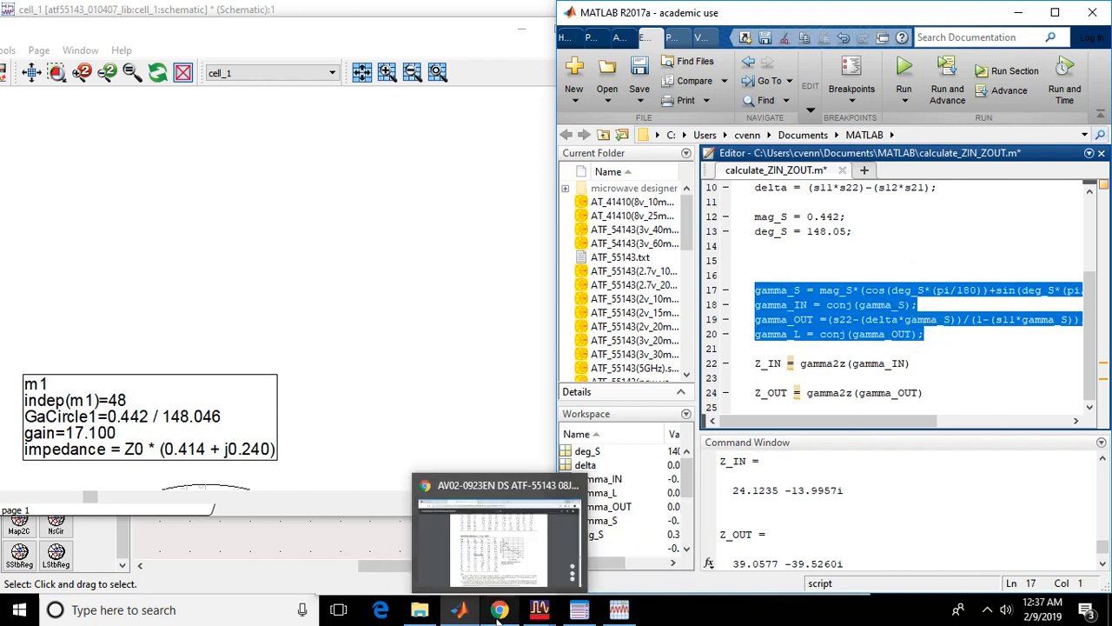
pyautogui.click(500, 611)
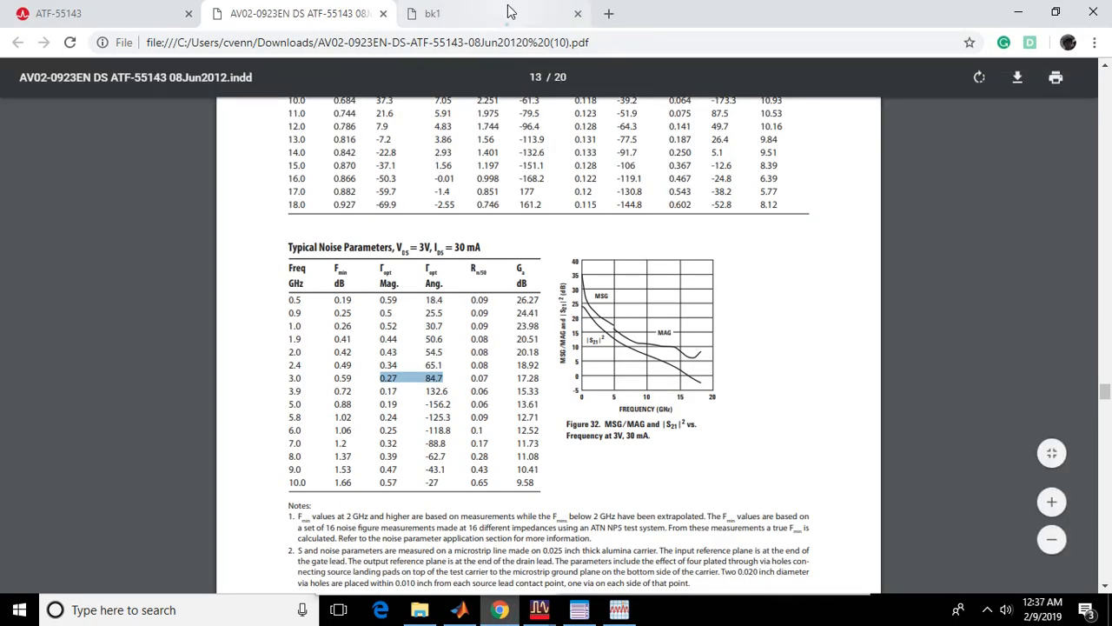
pyautogui.click(474, 13)
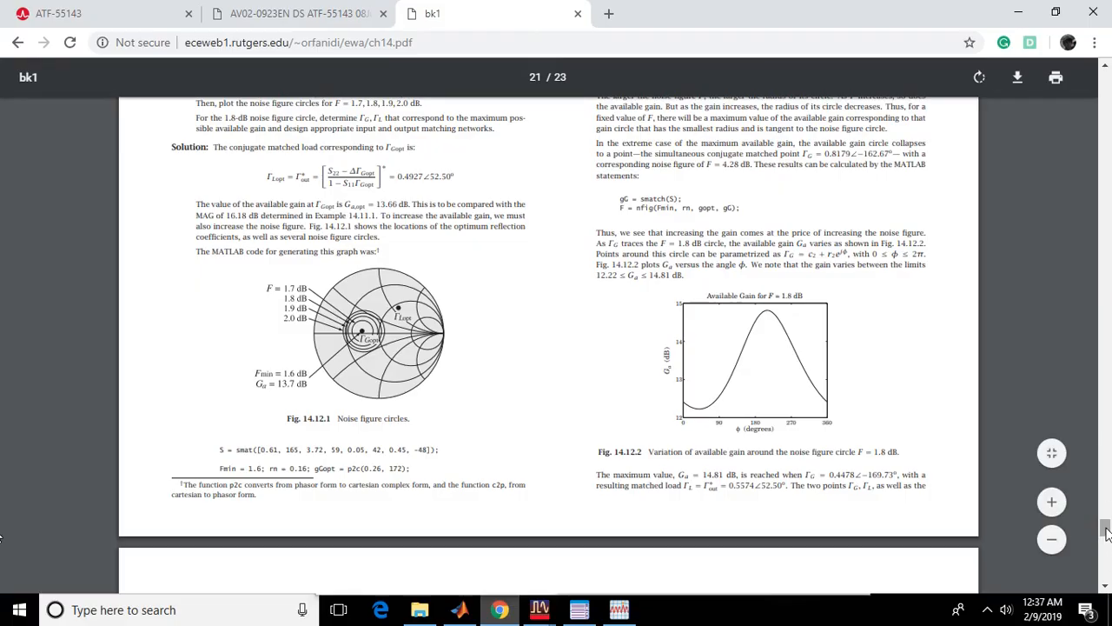
pyautogui.moveTo(1109, 504); pyautogui.dragTo(1056, 343)
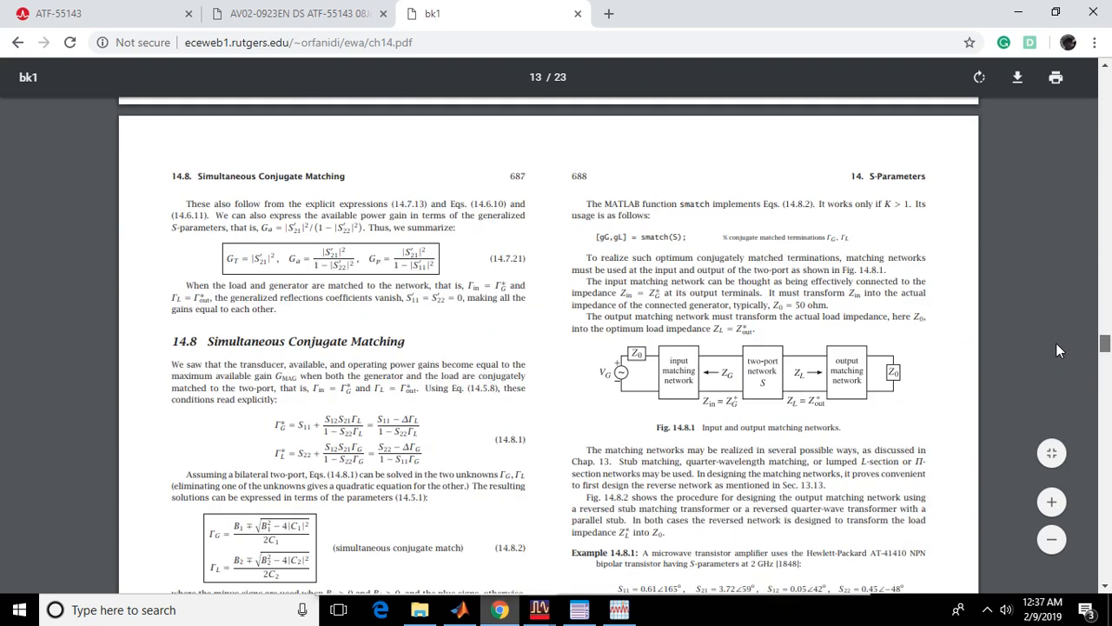
pyautogui.moveTo(310, 387); pyautogui.dragTo(429, 459)
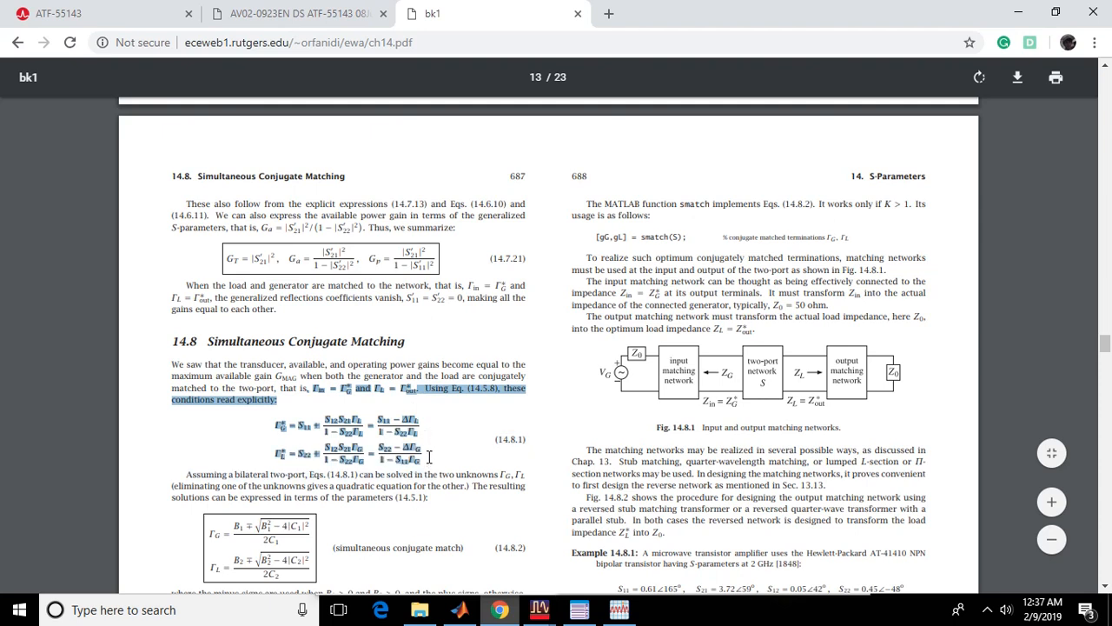
pyautogui.moveTo(209, 532); pyautogui.dragTo(289, 576)
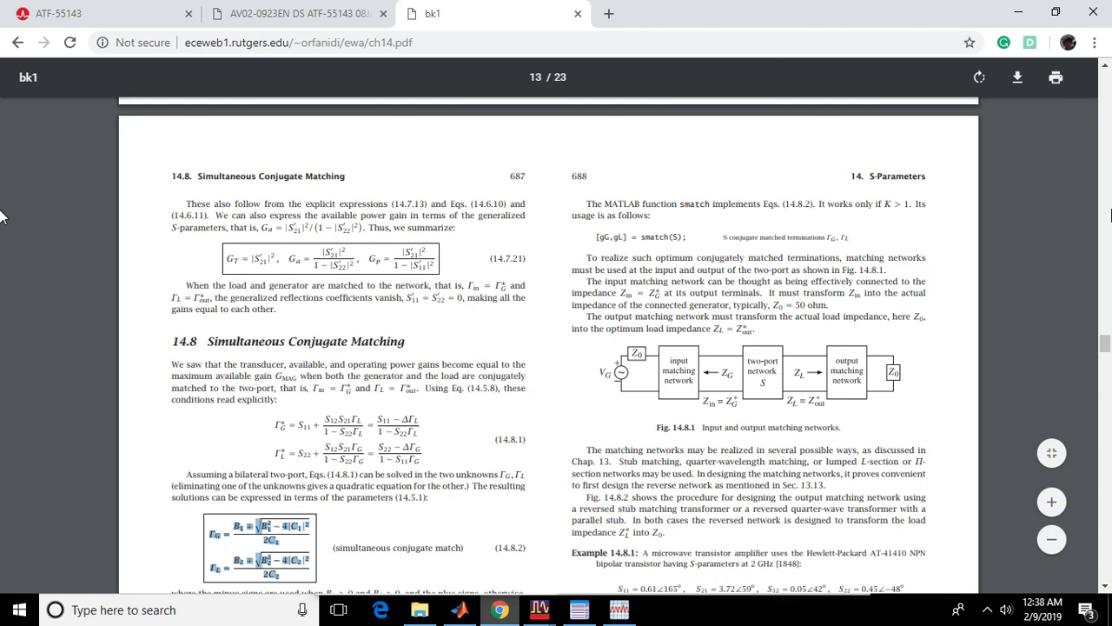
pyautogui.scroll(-3, 1106, 344)
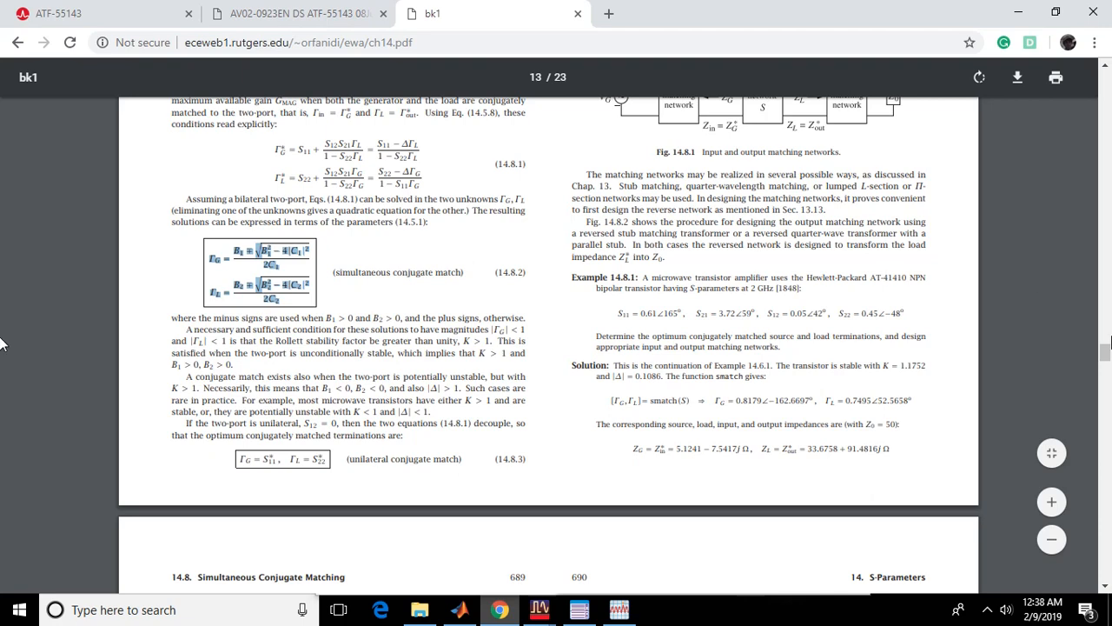
pyautogui.moveTo(1105, 356); pyautogui.dragTo(1105, 348)
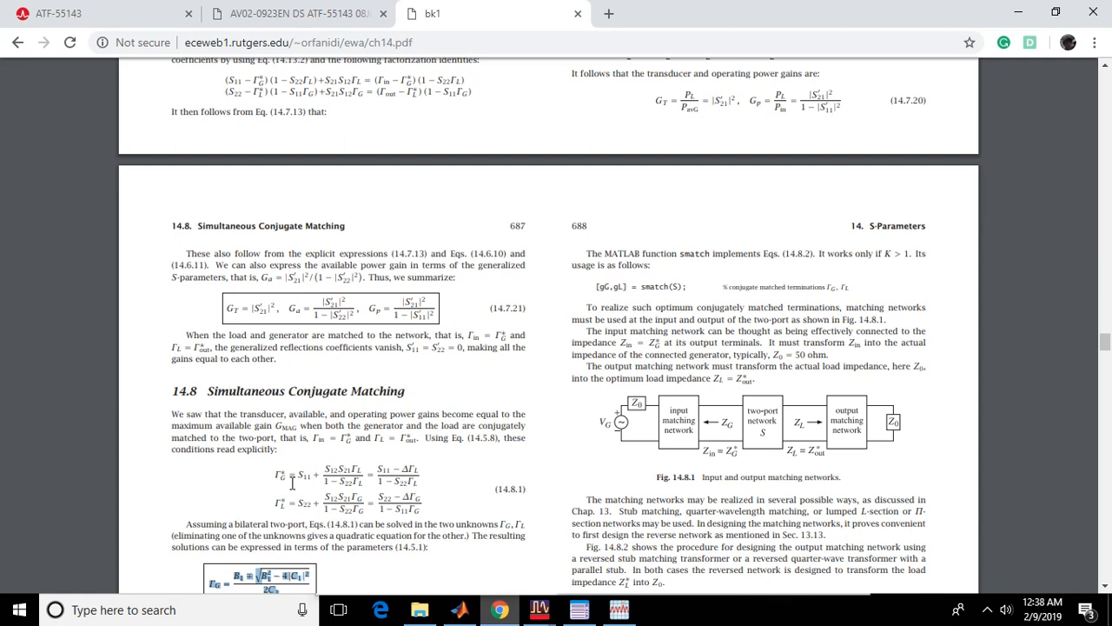
pyautogui.moveTo(270, 475); pyautogui.dragTo(426, 513)
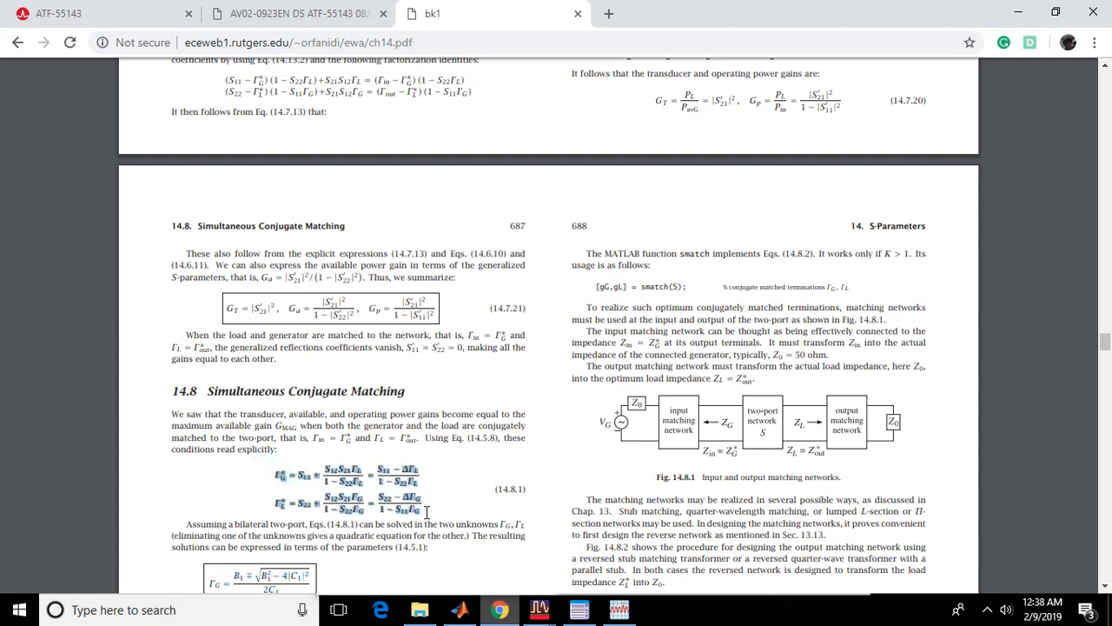
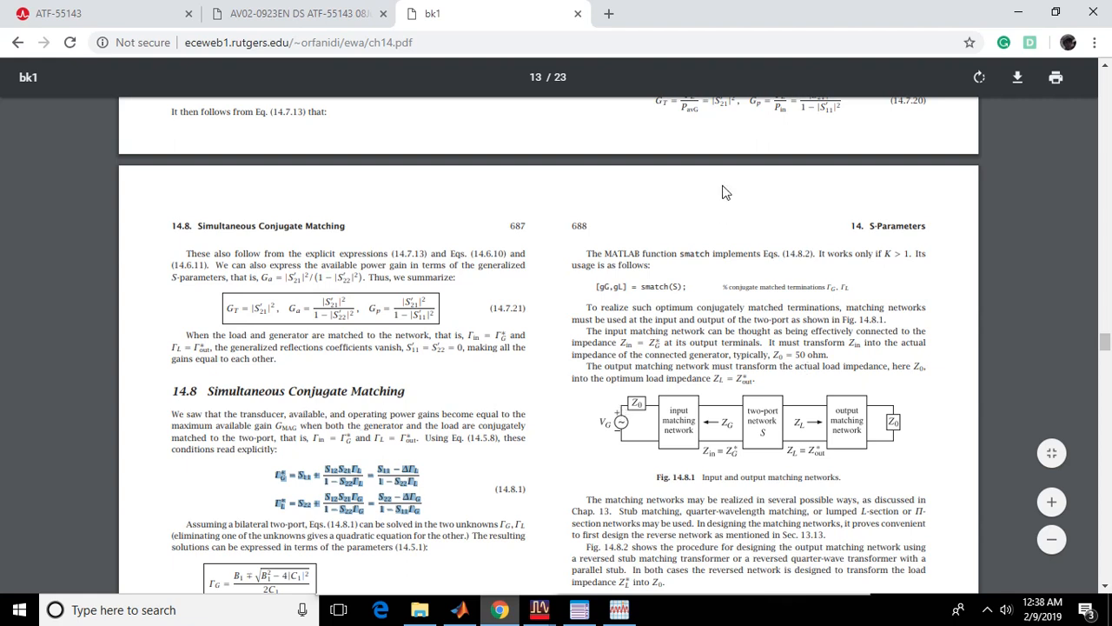
pyautogui.click(1024, 19)
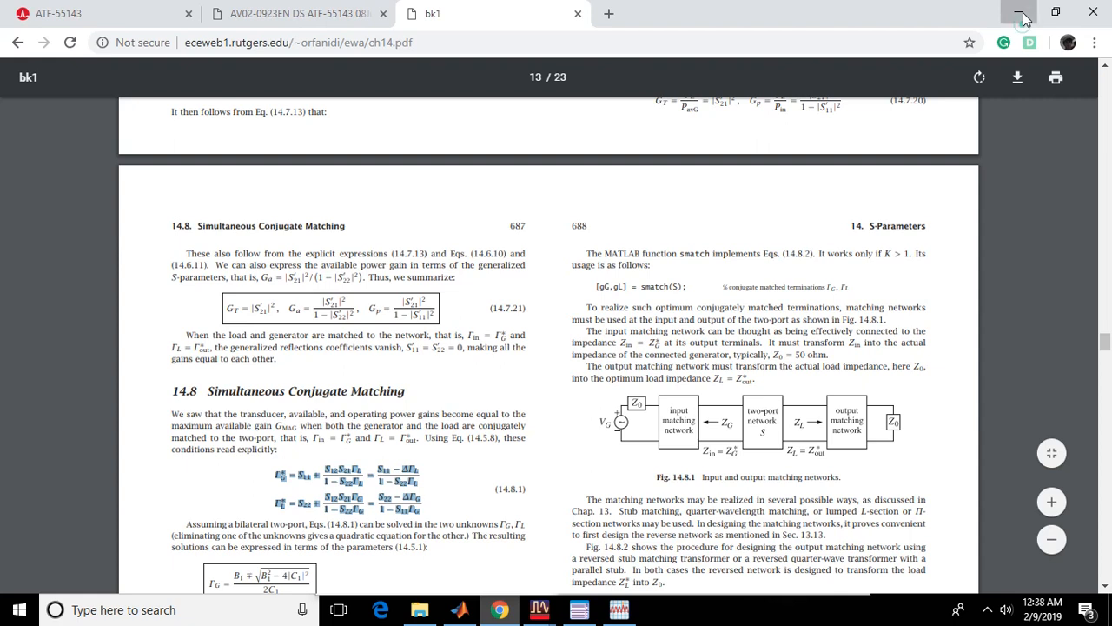
# Step: Run the calculate_ZIN_ZOUT.m script in MATLAB and show both the Z_IN and Z_OUT results in the command output
pyautogui.click(937, 363)
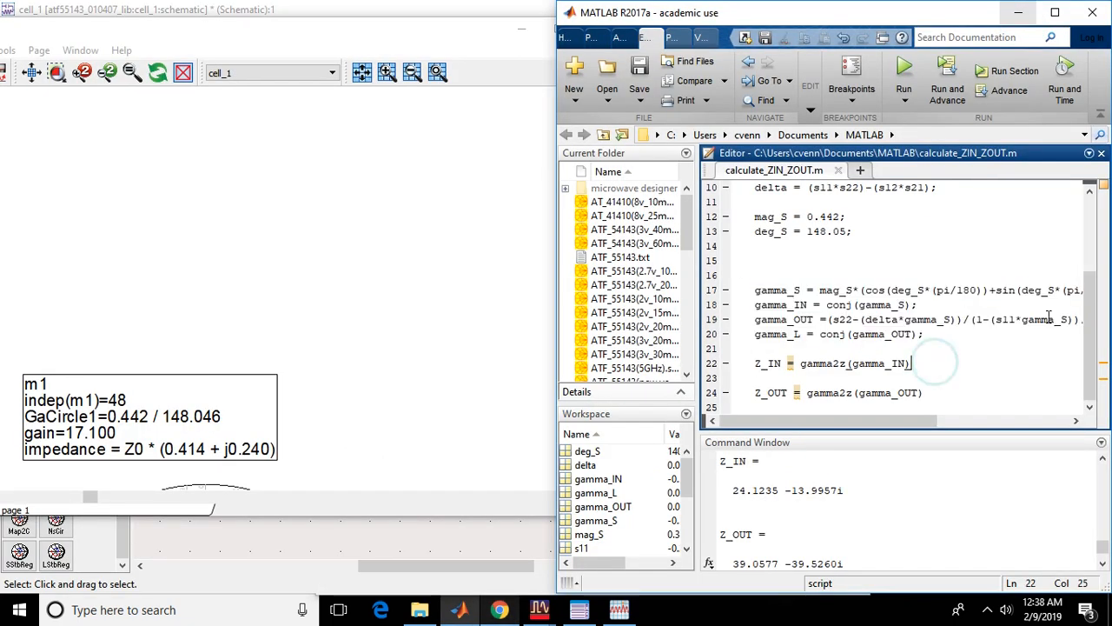
pyautogui.moveTo(1091, 309); pyautogui.dragTo(1091, 207)
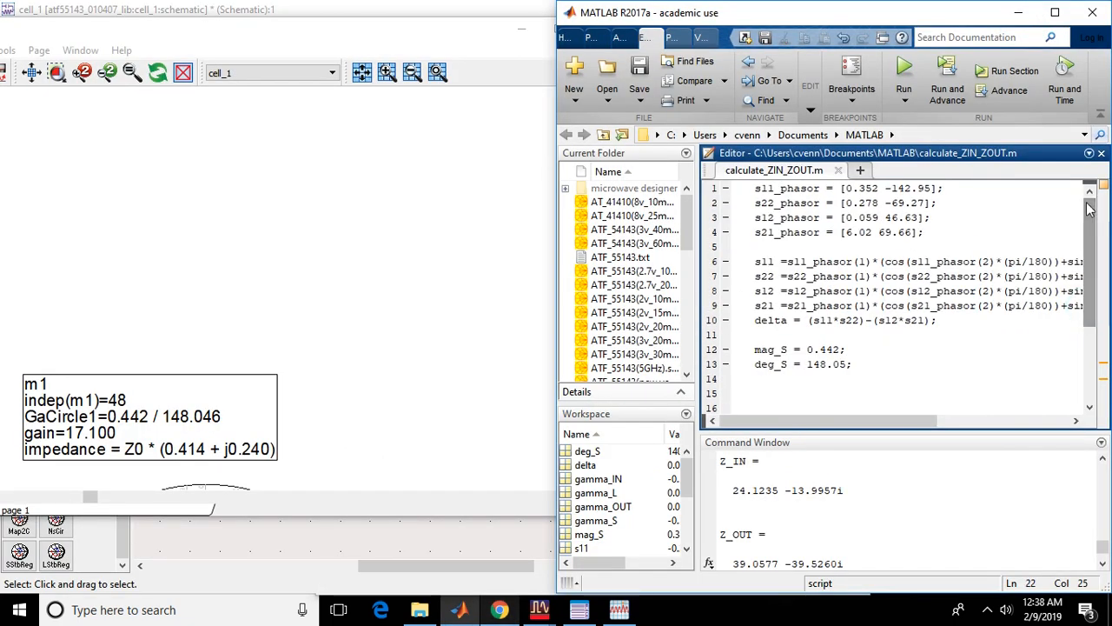
pyautogui.click(904, 74)
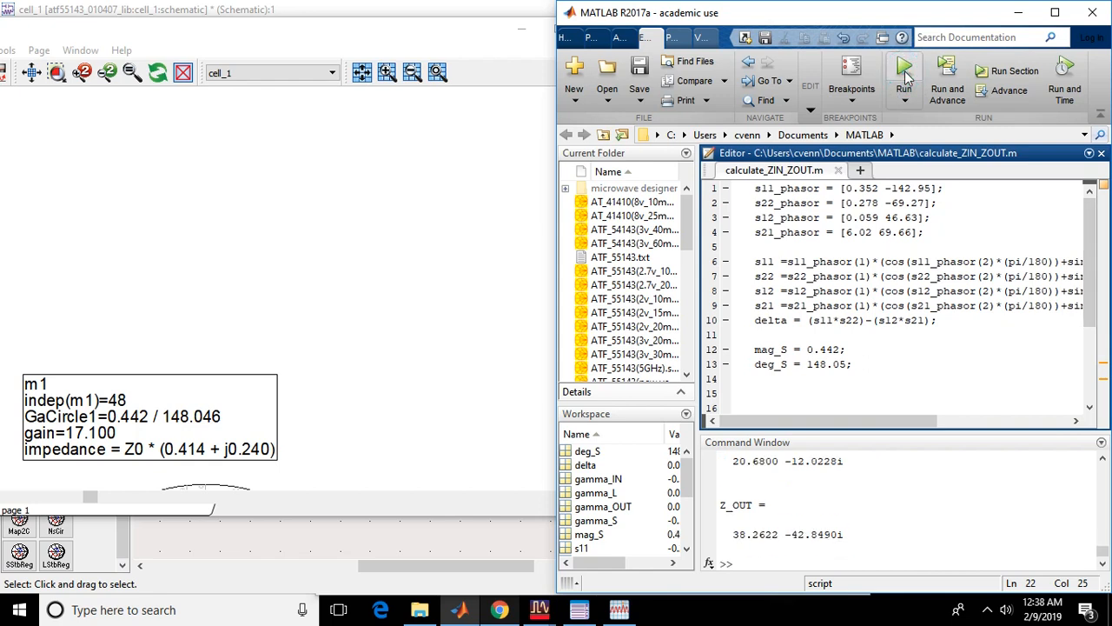
pyautogui.click(1102, 460)
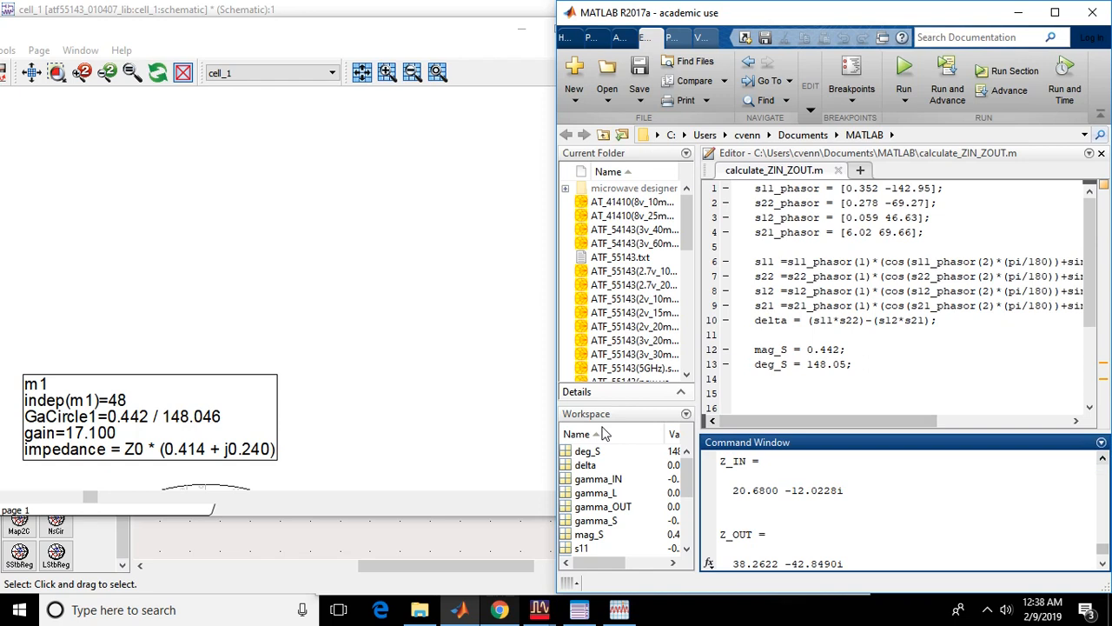
# Step: Close the ADS data display without saving the changes to cell_1, and minimize the hpeesofsim simulation status window
pyautogui.click(419, 41)
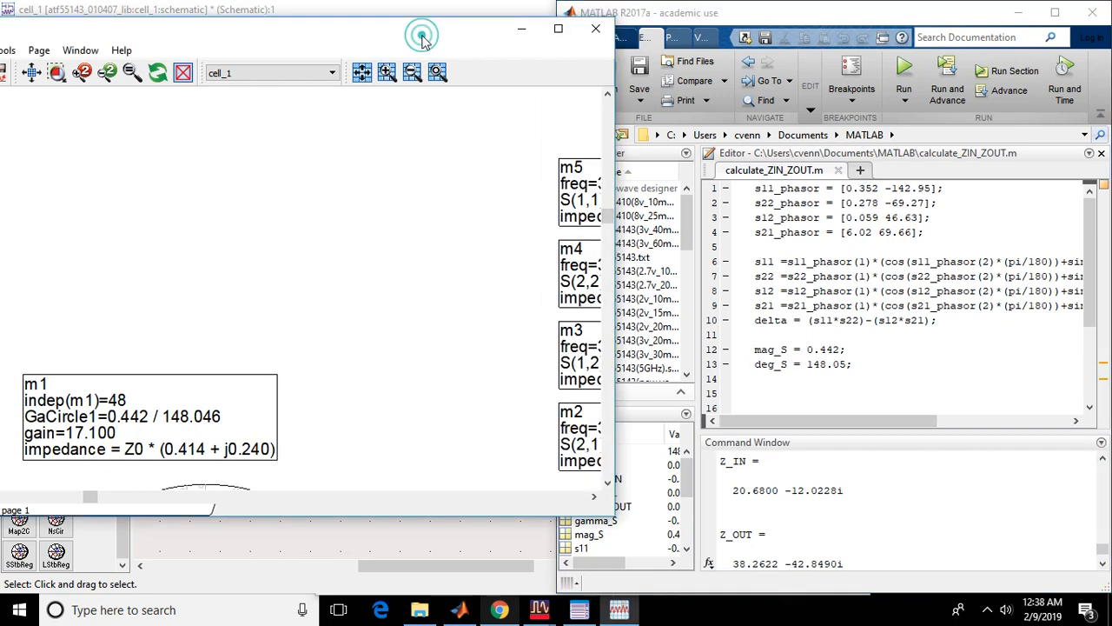
pyautogui.click(591, 32)
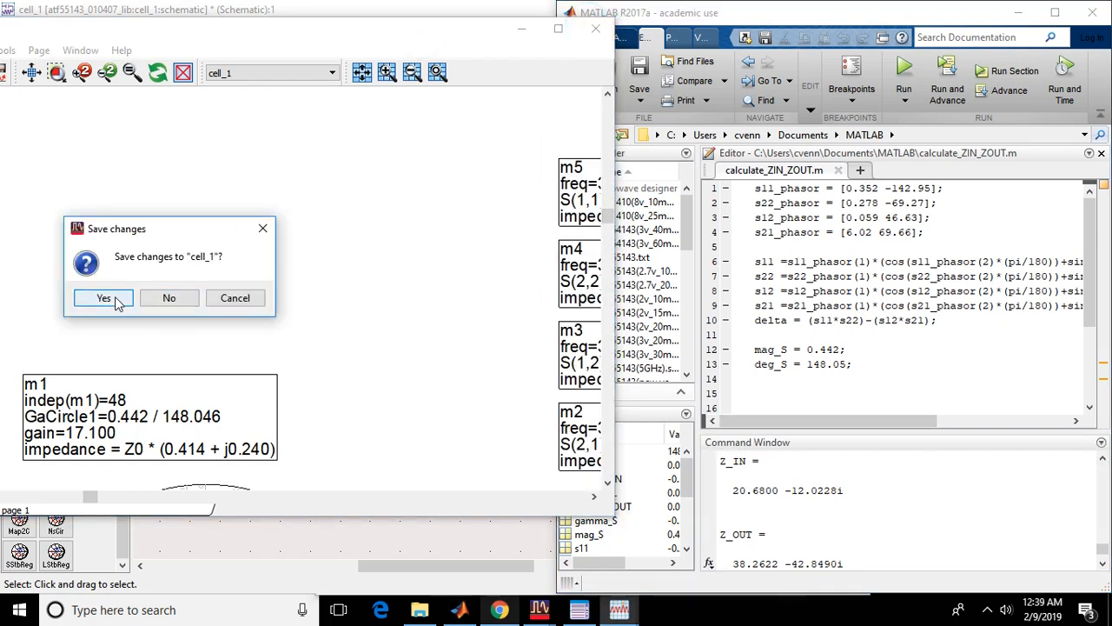
pyautogui.click(167, 298)
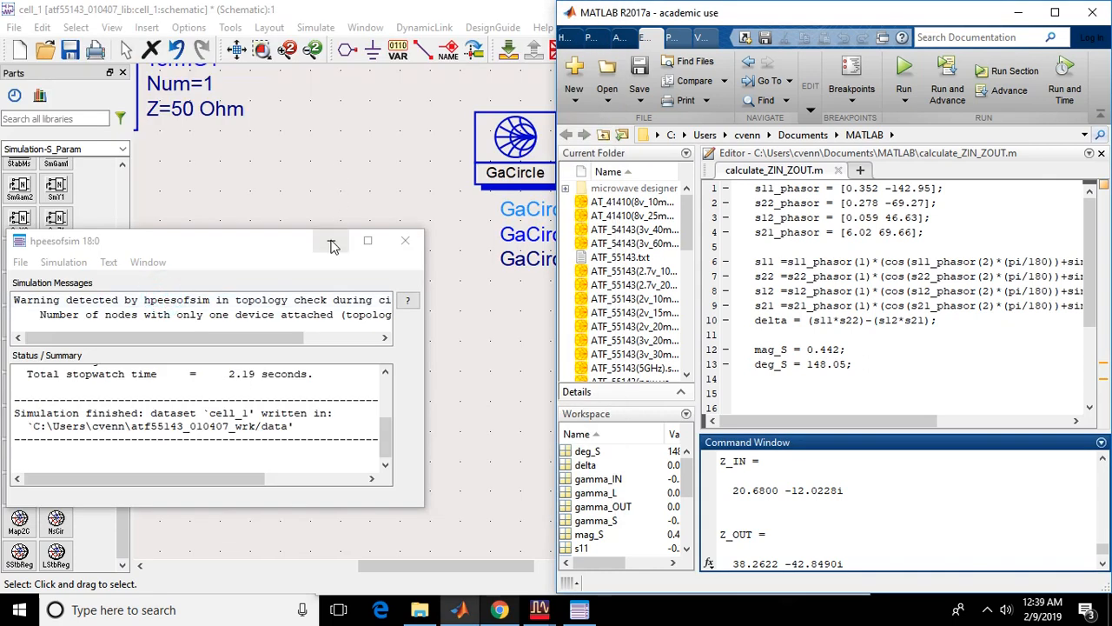
pyautogui.click(331, 242)
# Step: Bring the cell_1 schematic to the front and fit its window beside MATLAB
pyautogui.scroll(-2, 392, 241)
pyautogui.moveTo(392, 241); pyautogui.dragTo(564, 298)
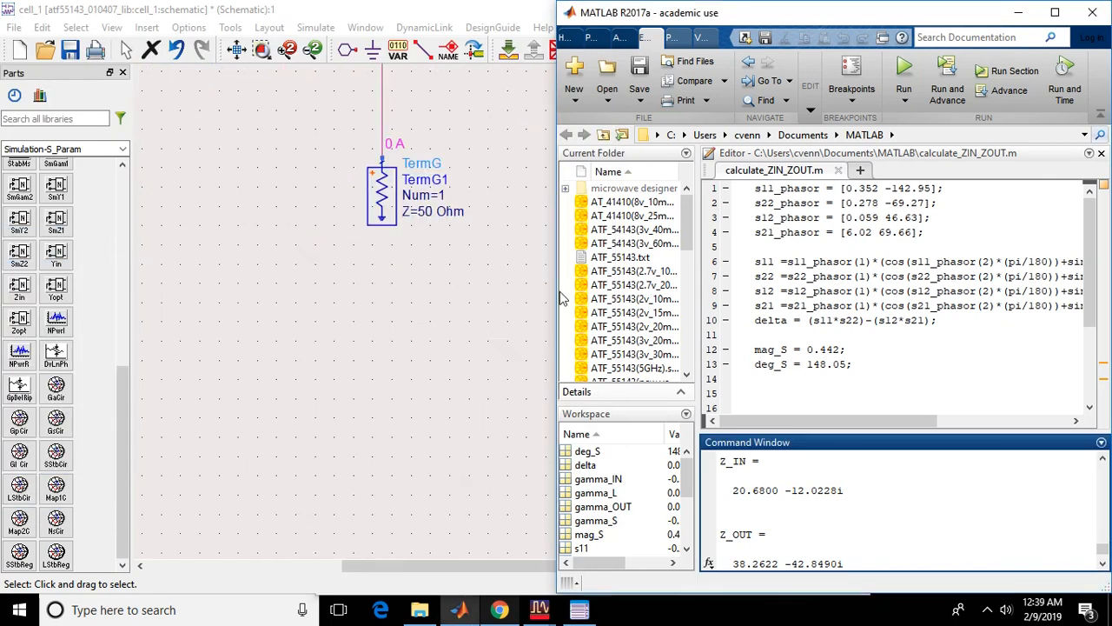
pyautogui.scroll(-2, 449, 259)
pyautogui.moveTo(449, 259); pyautogui.dragTo(574, 295)
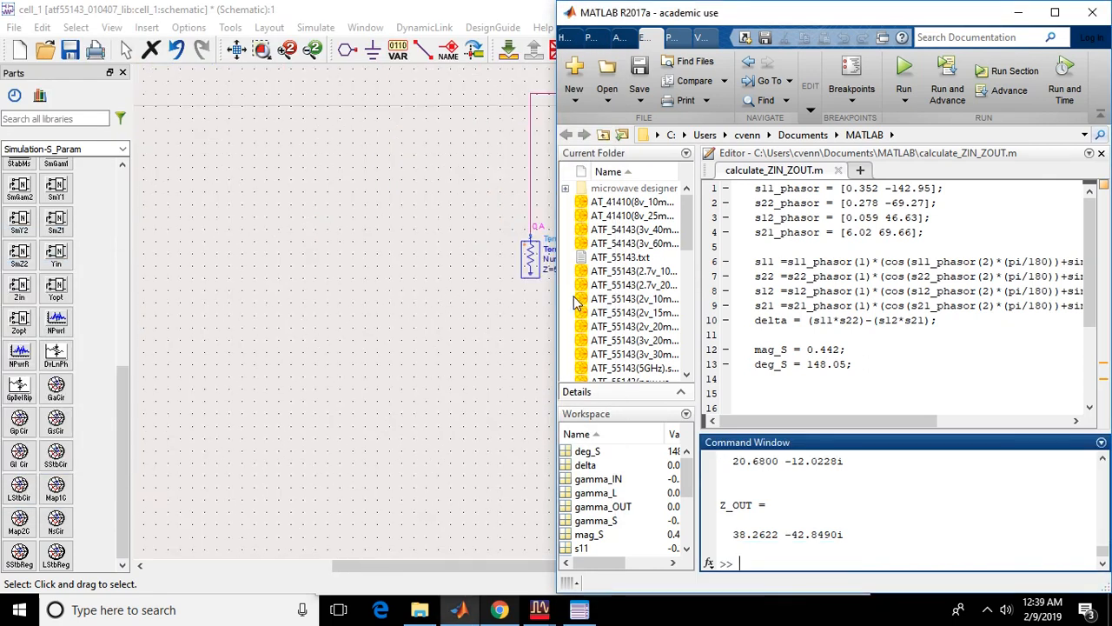
pyautogui.moveTo(362, 567); pyautogui.dragTo(571, 513)
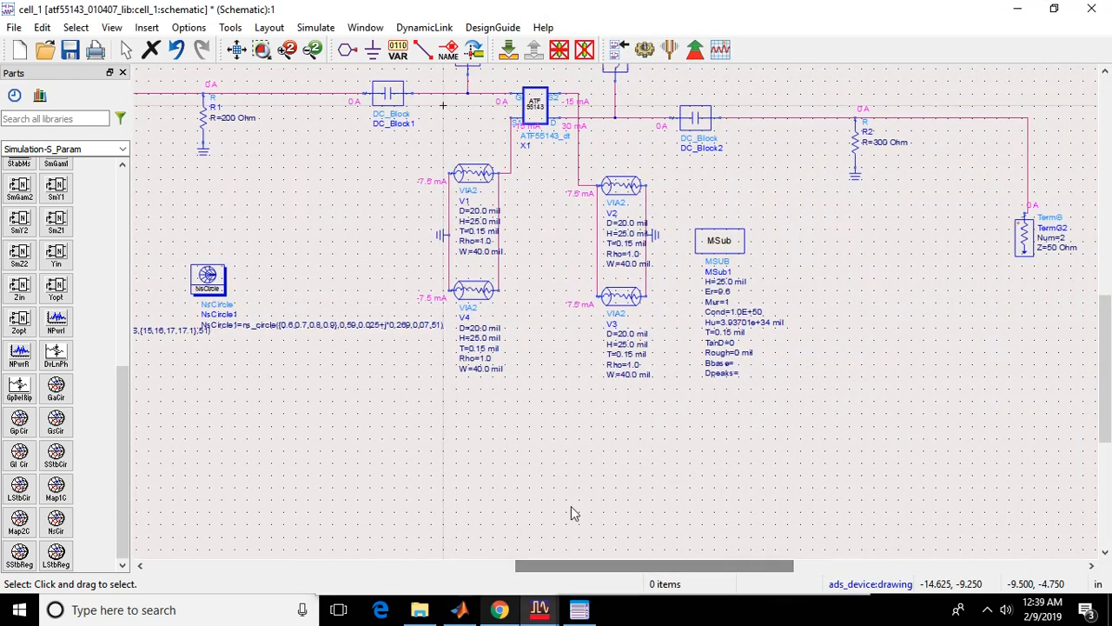
pyautogui.doubleClick(901, 15)
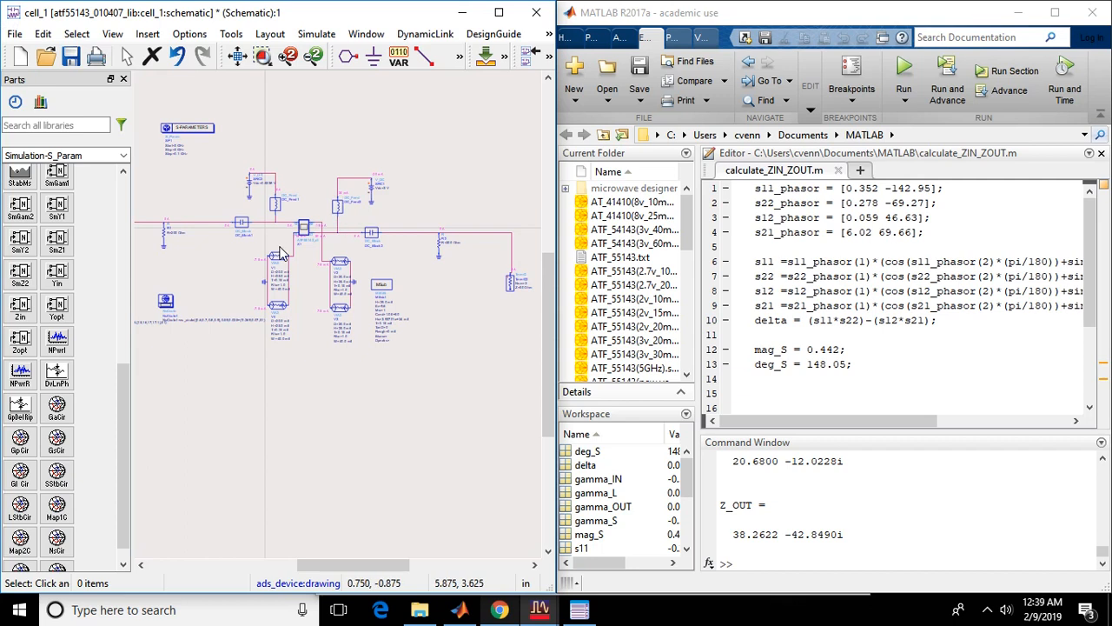
# Step: Delete the input wire connecting TermG1 to the 200 Ohm resistor R1 in the schematic
pyautogui.scroll(3, 309, 279)
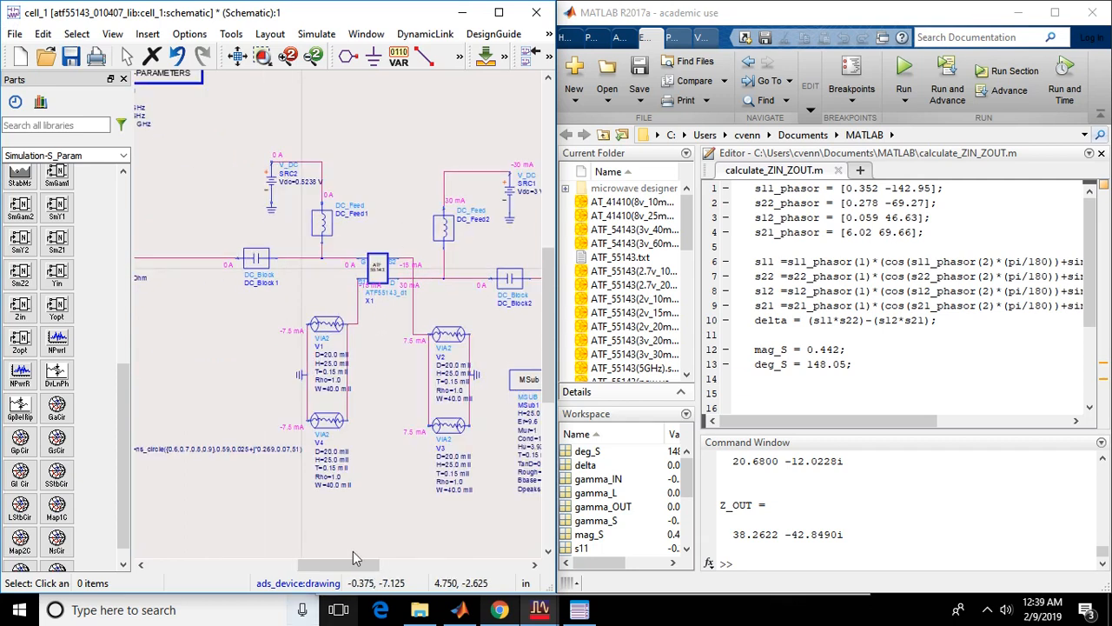
pyautogui.moveTo(355, 562); pyautogui.dragTo(290, 563)
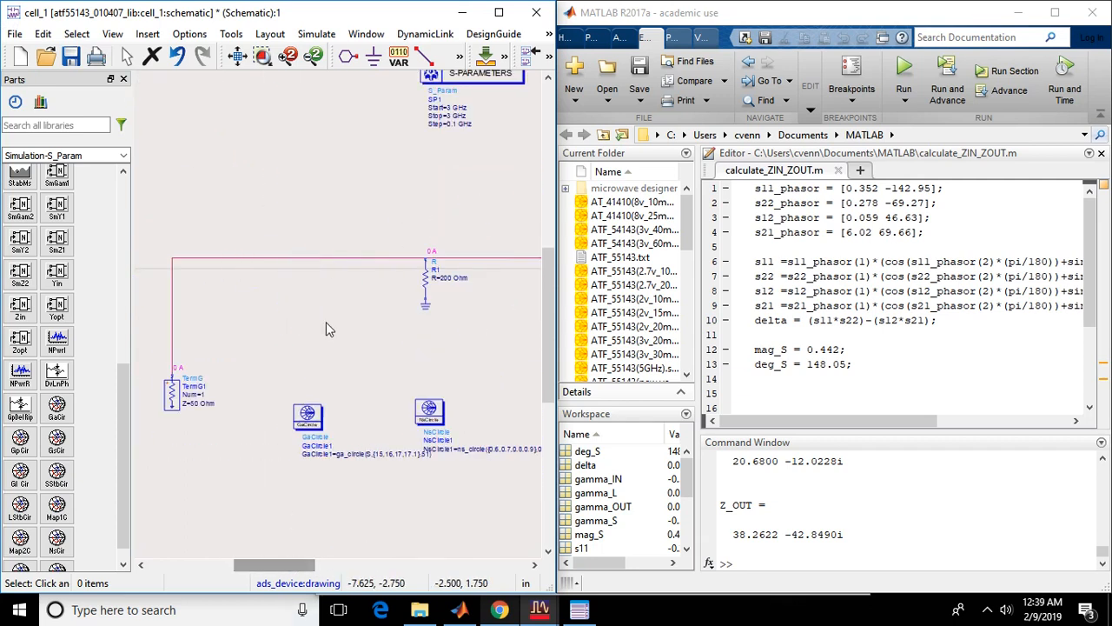
pyautogui.click(318, 259)
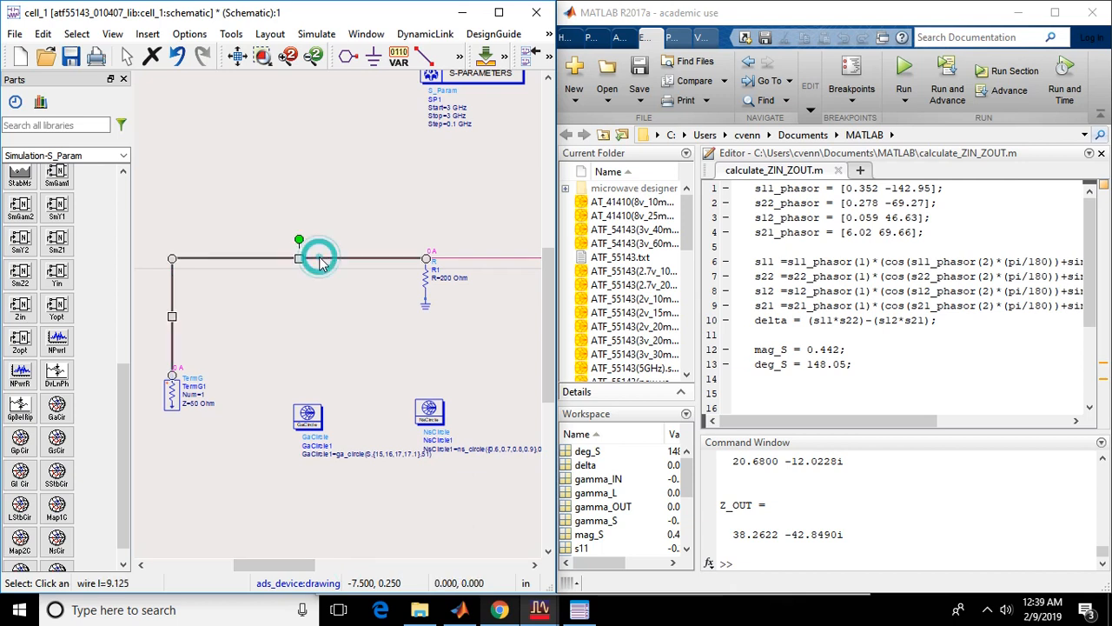
pyautogui.press('Delete')
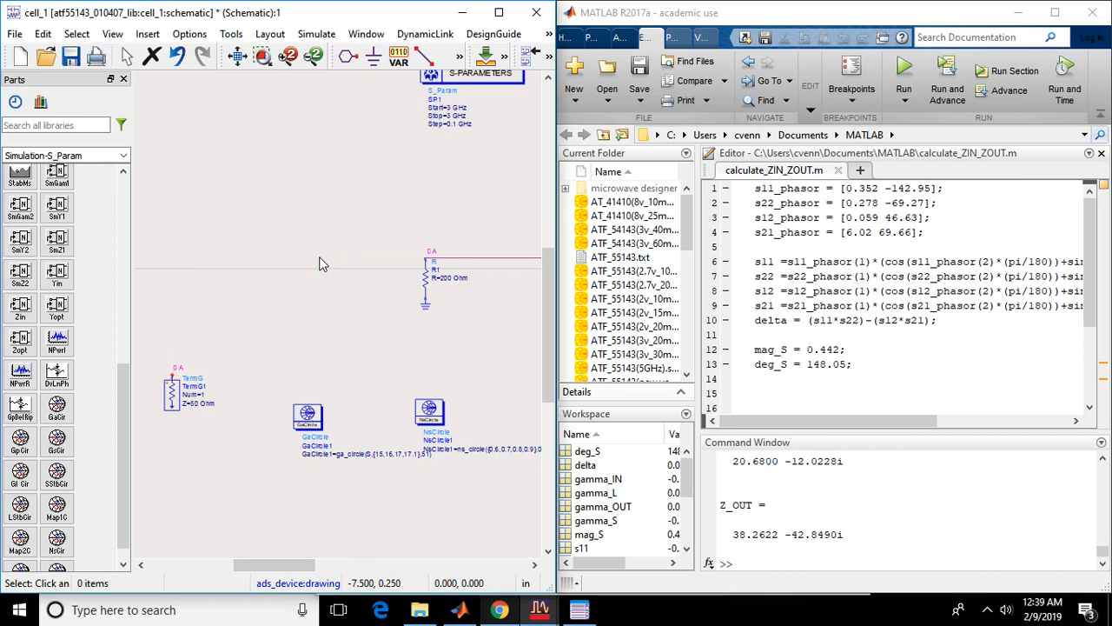
# Step: Open the Impedance Matching utility for the cell_1 schematic and show its Impedance Matching component palette
pyautogui.click(270, 34)
pyautogui.moveTo(232, 35)
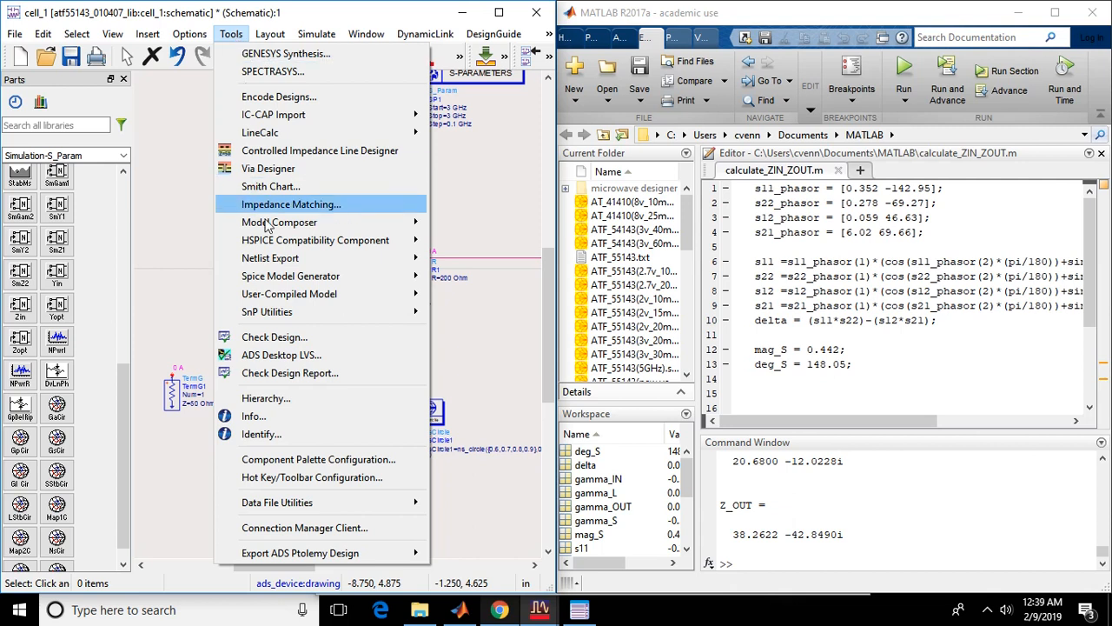
pyautogui.click(276, 209)
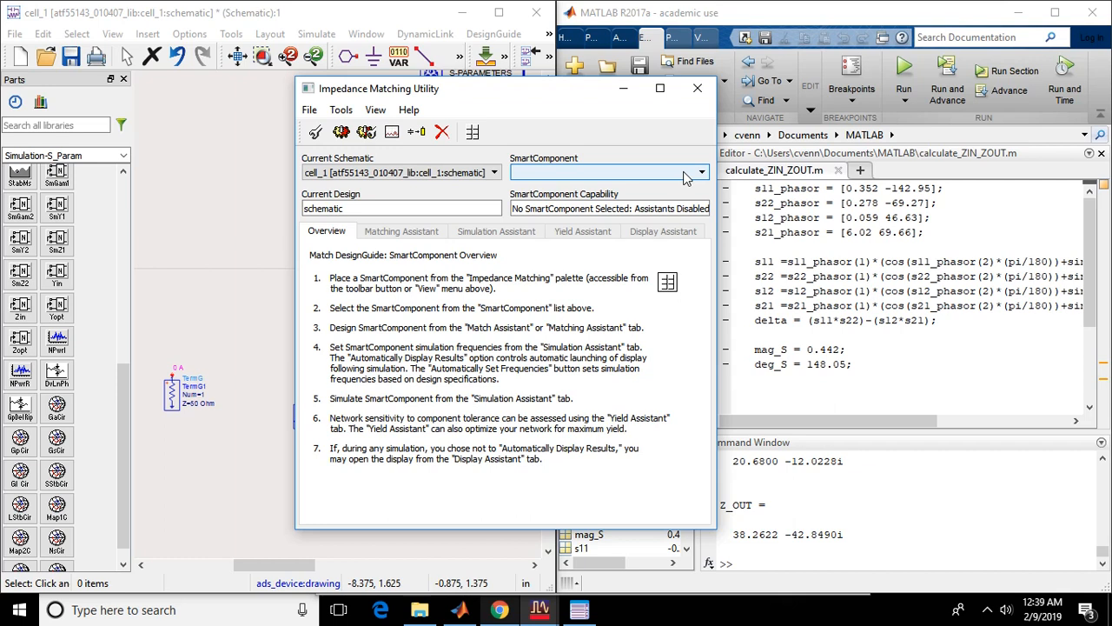
pyautogui.click(473, 135)
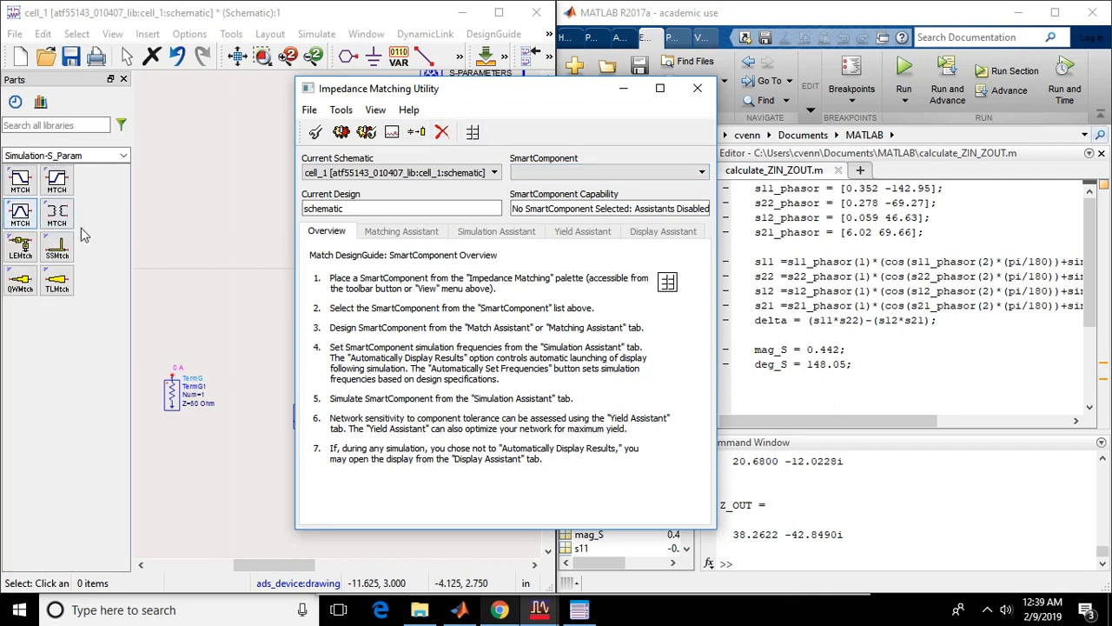
# Step: Place two single-stub match SmartComponents, one in the gap between TermG1 and R1 and one above the output wire between R2 and TermG2
pyautogui.click(61, 252)
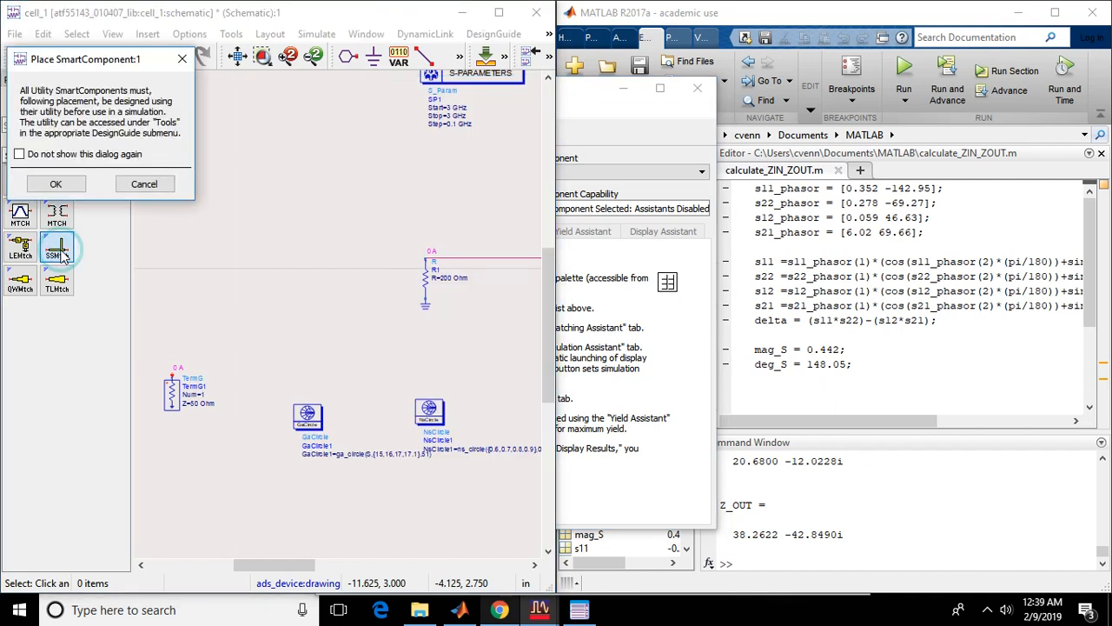
pyautogui.click(55, 184)
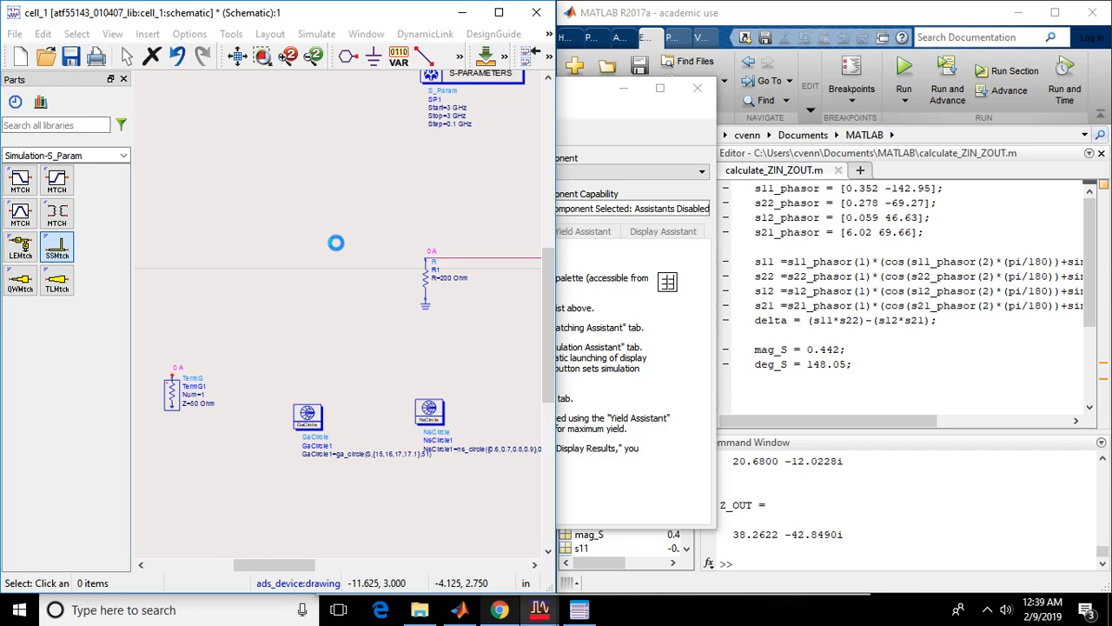
pyautogui.click(293, 263)
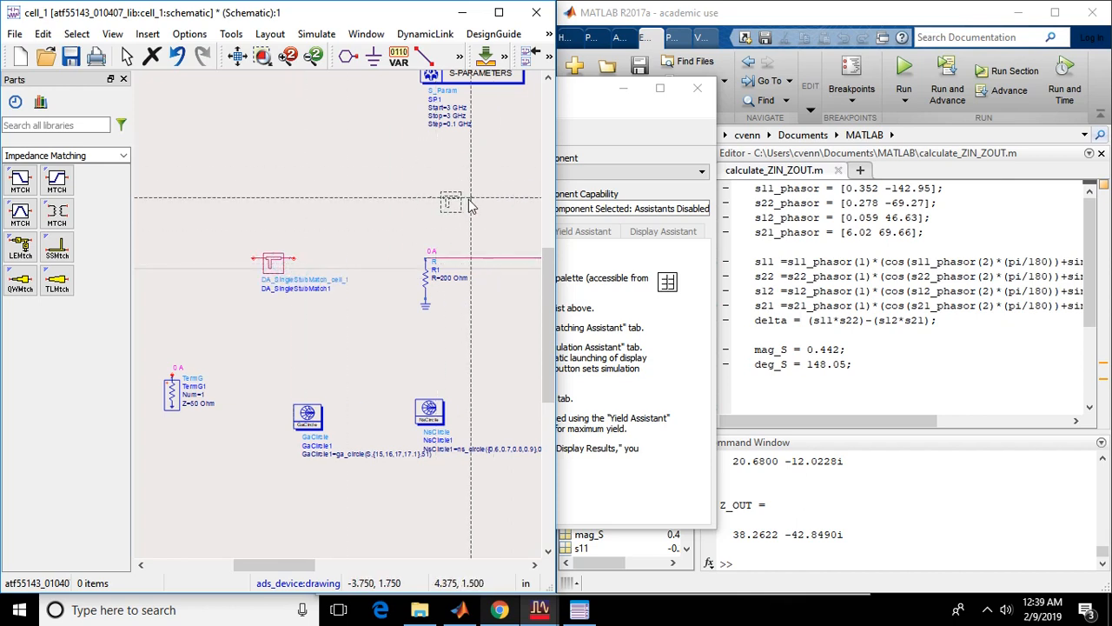
pyautogui.moveTo(277, 569); pyautogui.dragTo(388, 563)
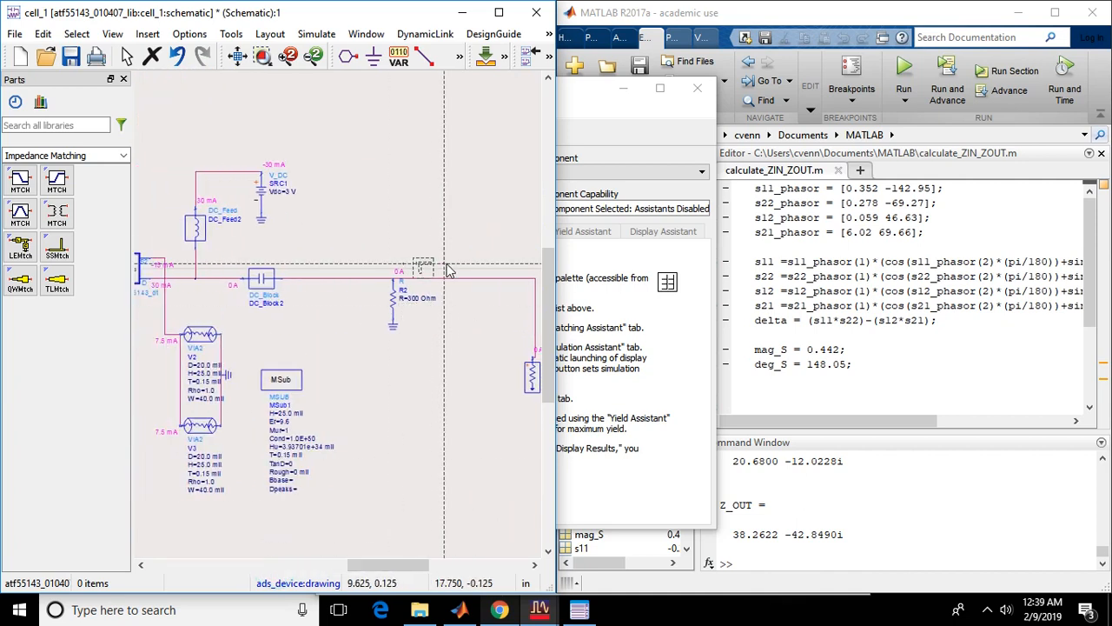
pyautogui.click(495, 253)
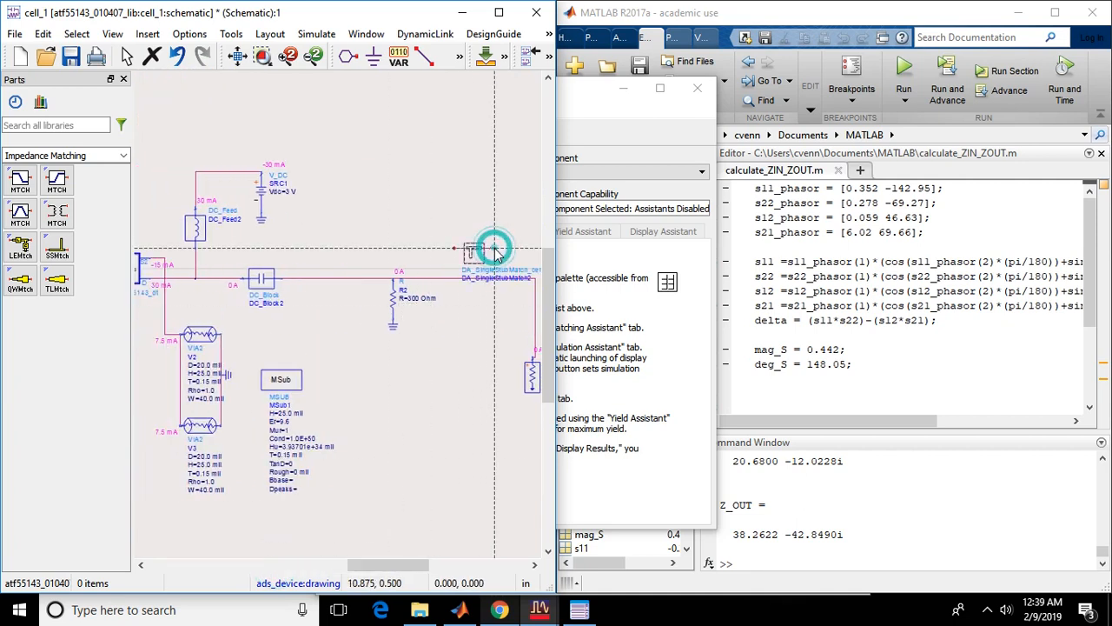
# Step: Mirror the output single-stub match component about the Y axis
pyautogui.press('Escape')
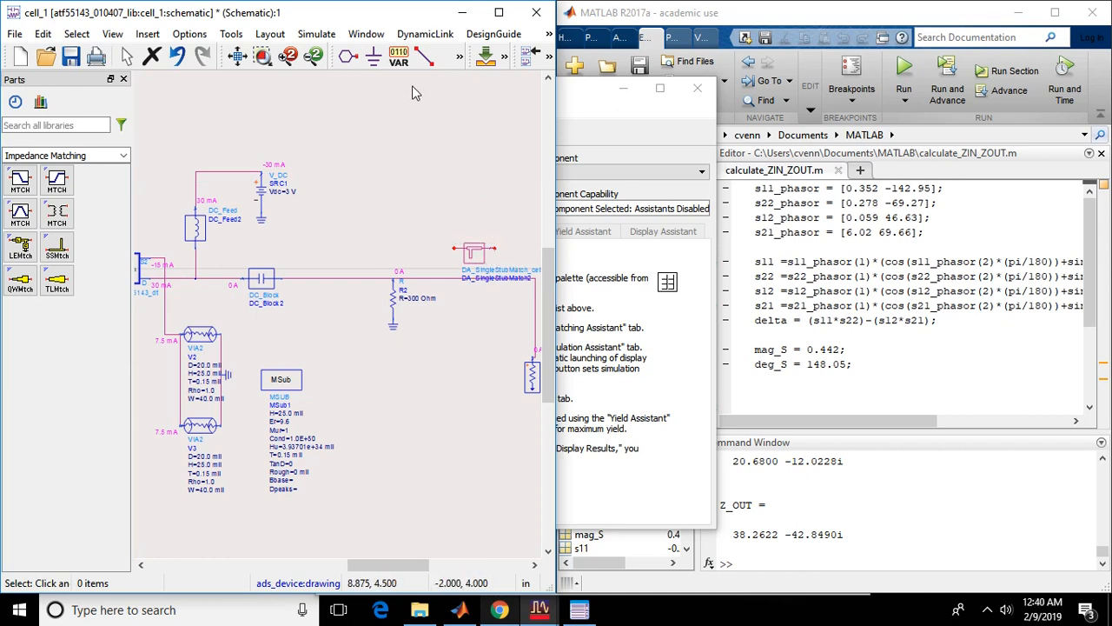
pyautogui.rightClick(491, 253)
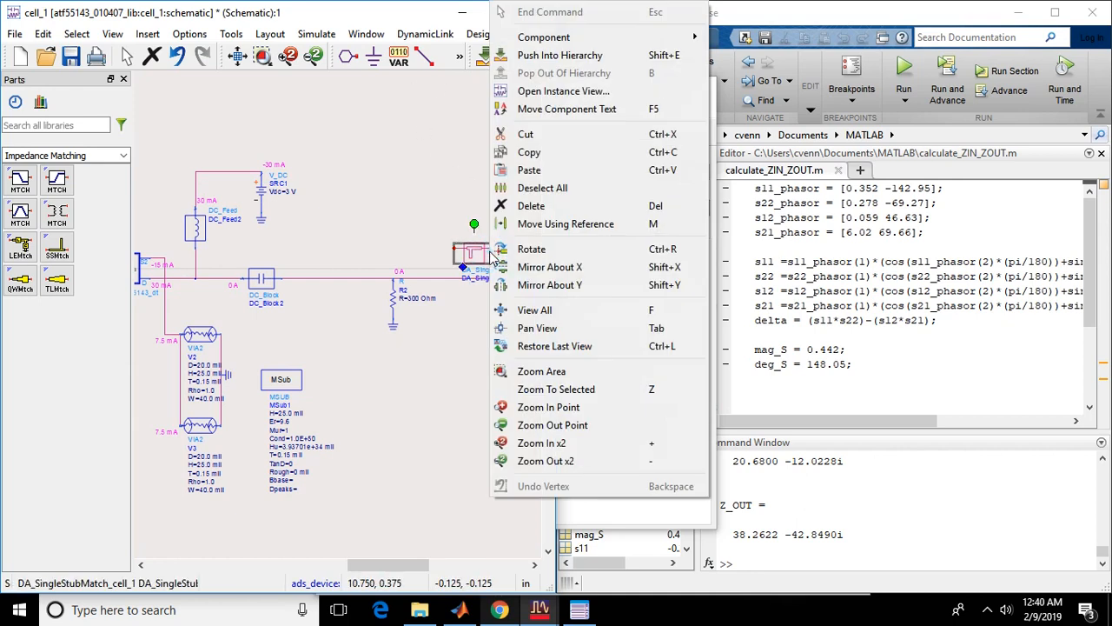
pyautogui.click(541, 286)
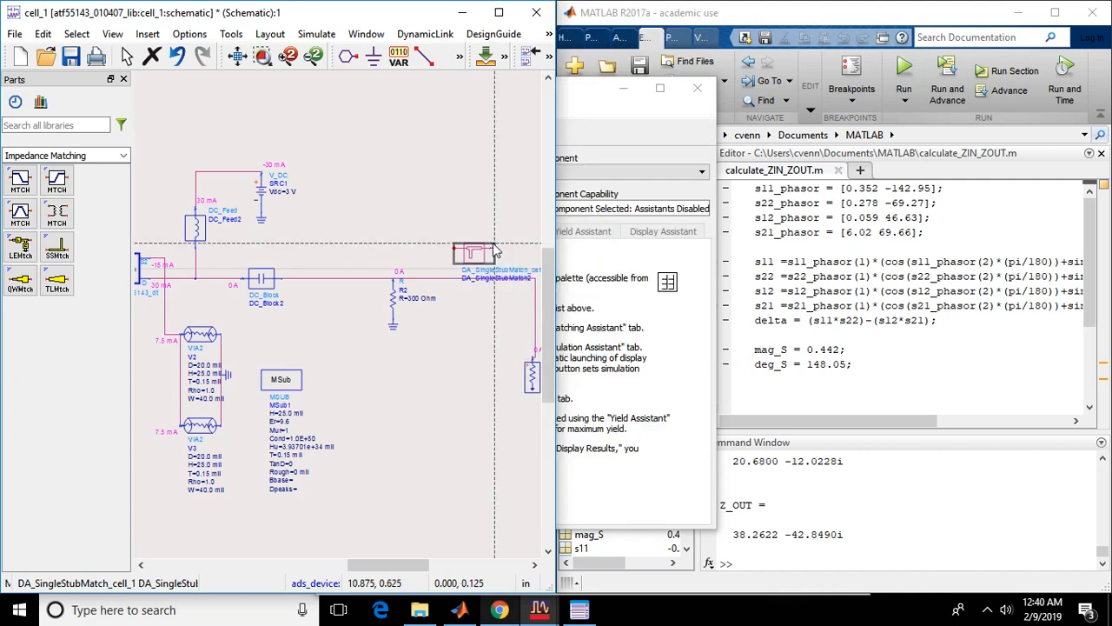
pyautogui.press('Escape')
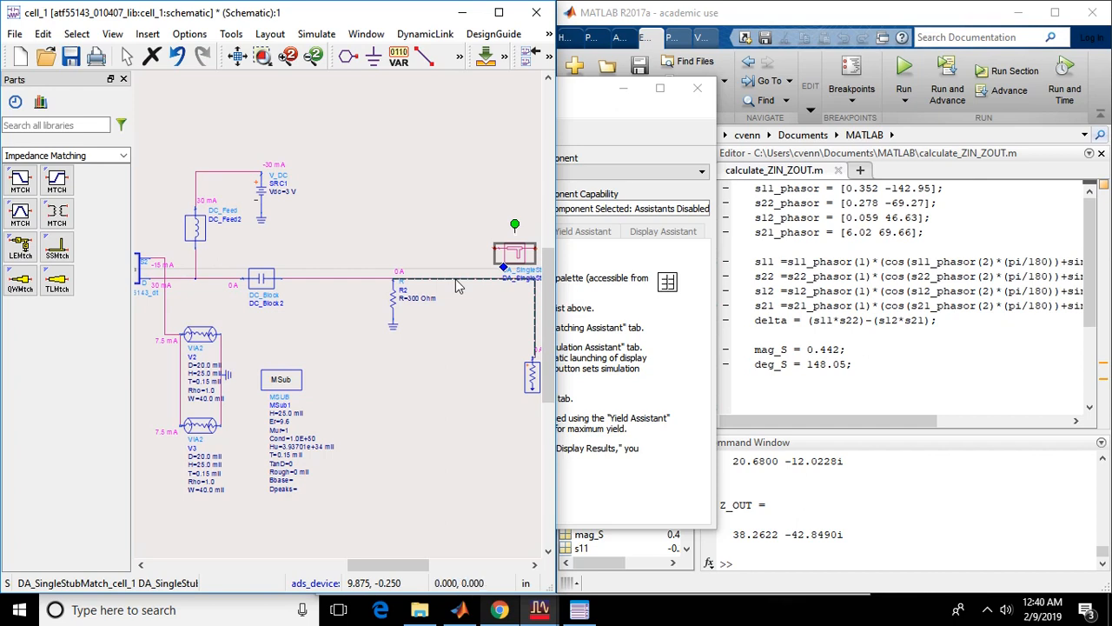
# Step: Delete the output wire between R2 and TermG2 and move the mirrored single-stub match component into the gap, level with the output line
pyautogui.click(459, 287)
pyautogui.press('Delete')
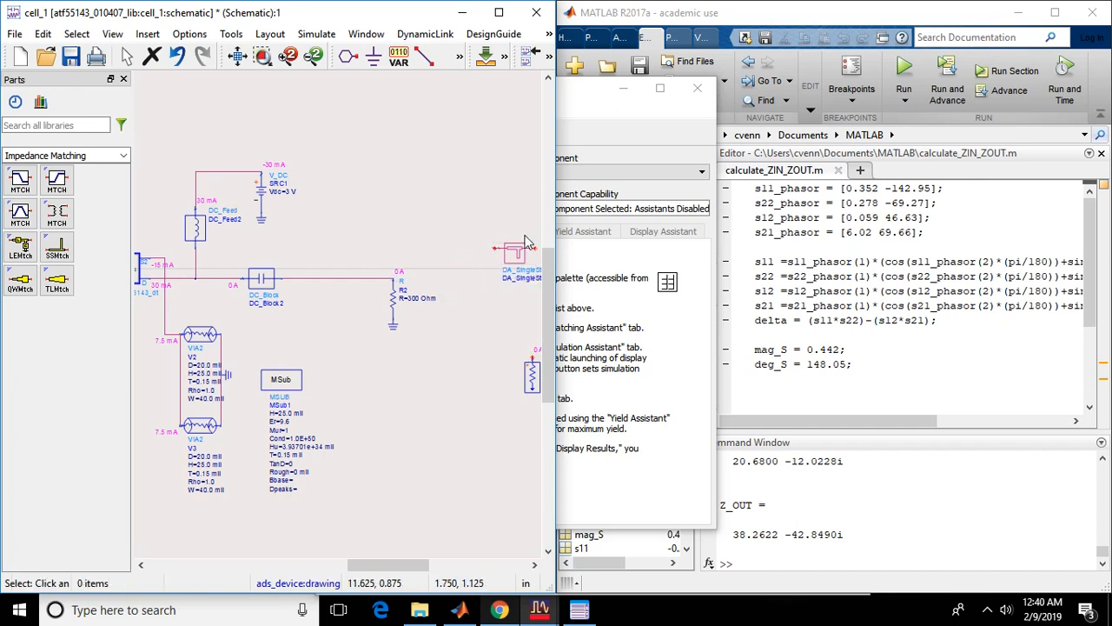
pyautogui.moveTo(517, 250); pyautogui.dragTo(471, 285)
pyautogui.click(475, 330)
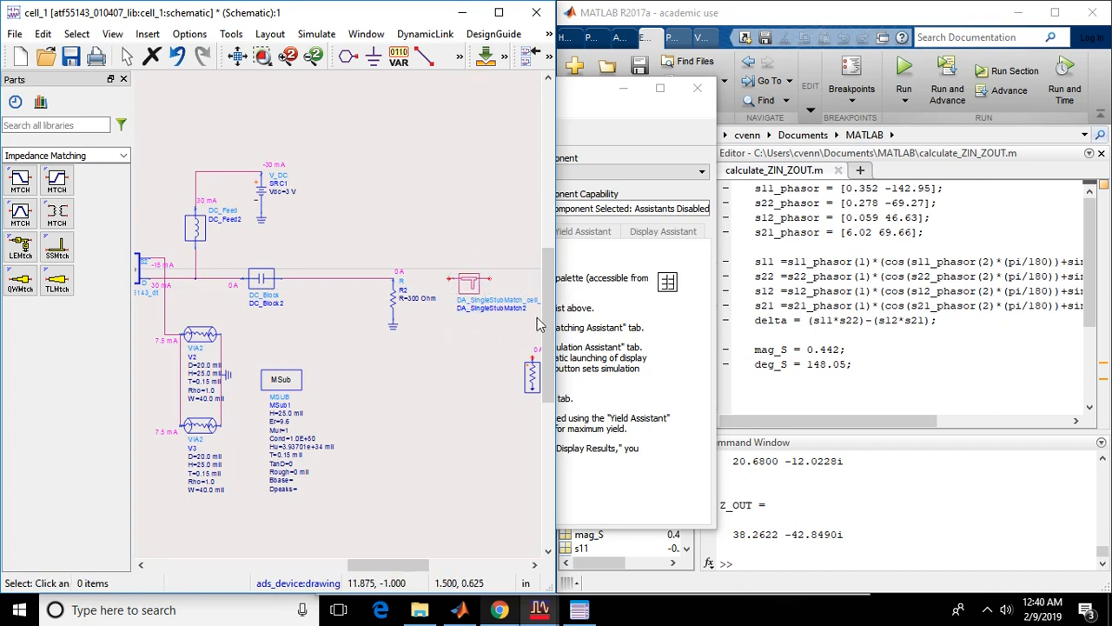
# Step: Wire the output single-stub match component between the R2 node and TermG2
pyautogui.moveTo(393, 565); pyautogui.dragTo(410, 566)
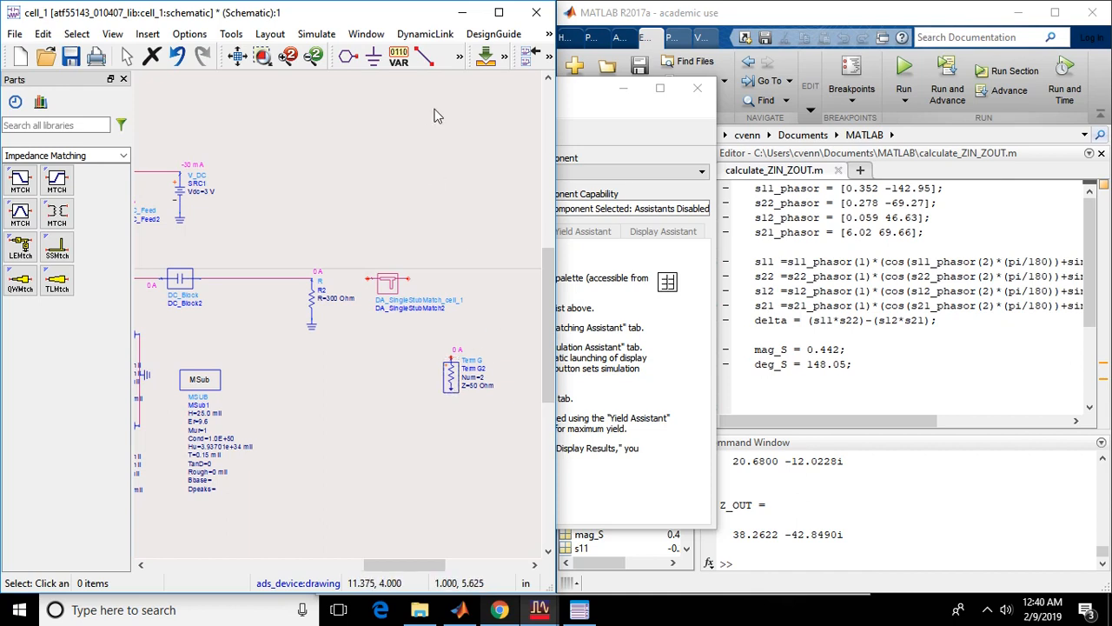
pyautogui.click(425, 58)
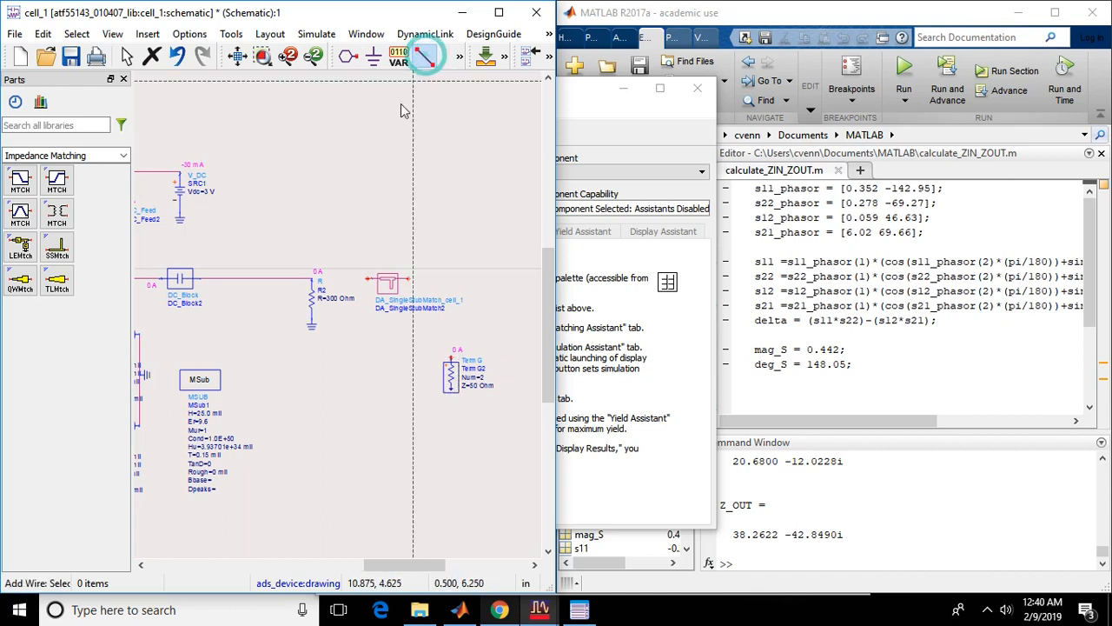
pyautogui.click(408, 279)
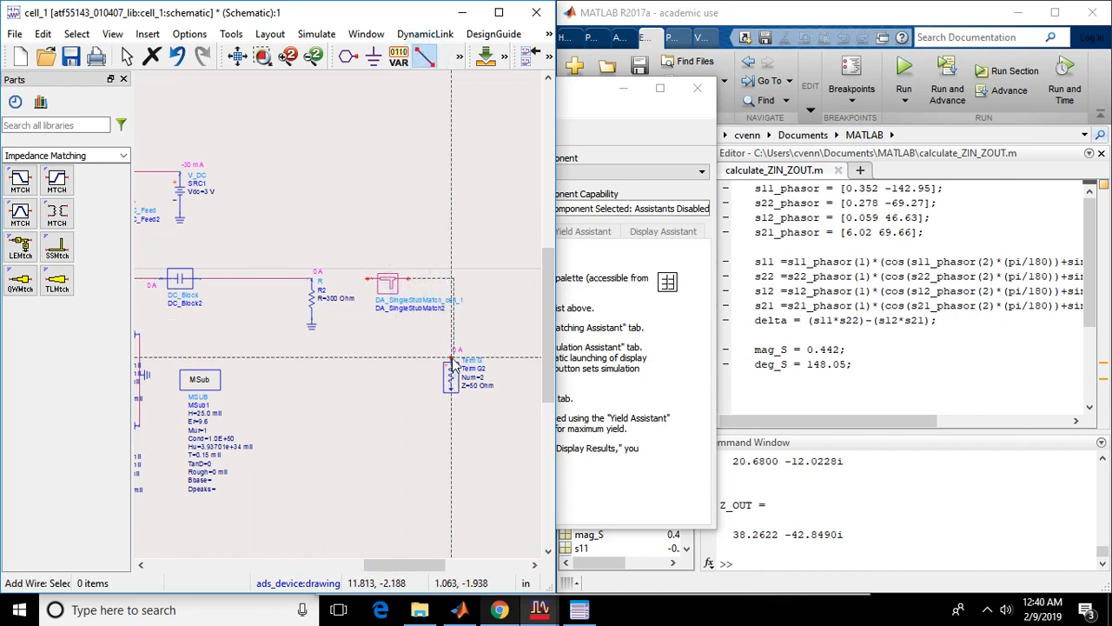
pyautogui.click(451, 359)
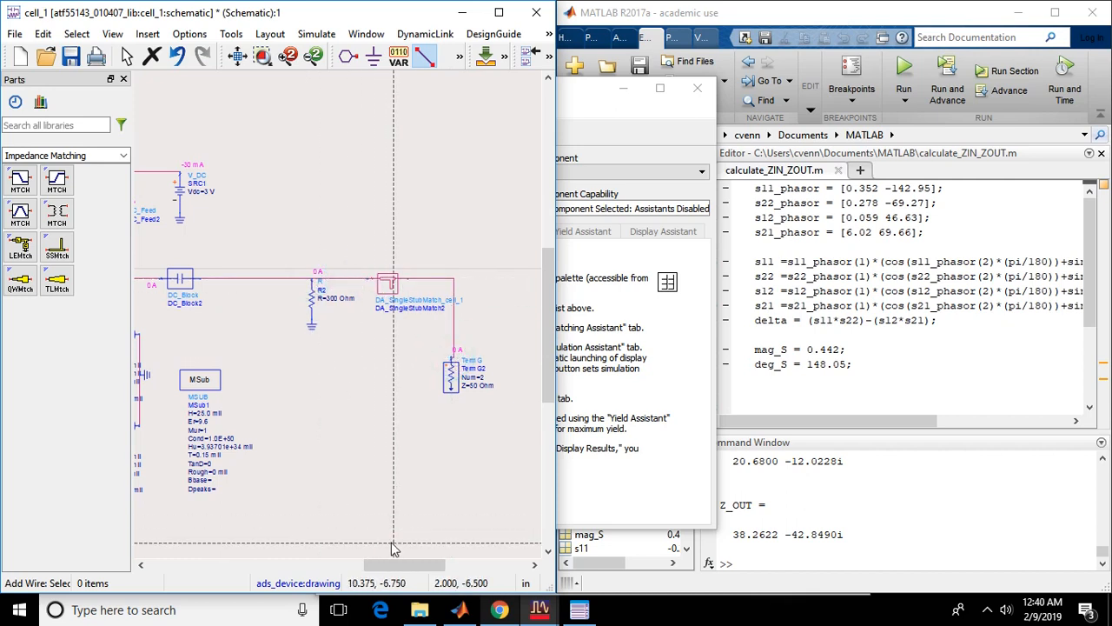
# Step: Wire the input single-stub match component between the R1 node and TermG1
pyautogui.moveTo(395, 565); pyautogui.dragTo(252, 526)
pyautogui.click(524, 259)
pyautogui.click(388, 261)
pyautogui.click(350, 259)
pyautogui.click(269, 376)
pyautogui.press('Escape')
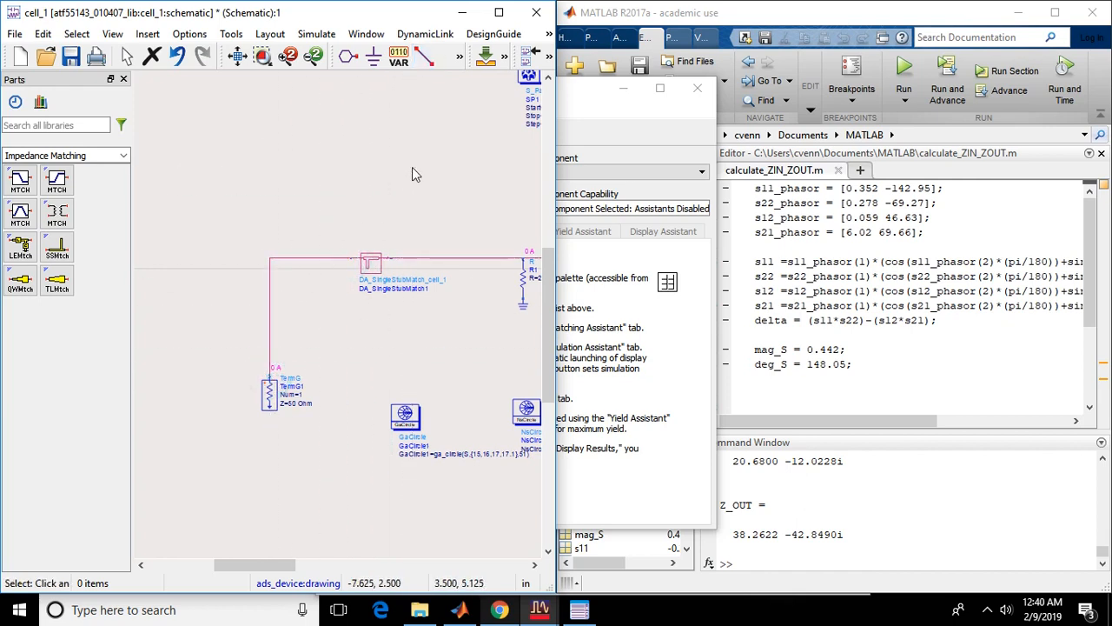
# Step: Bring the Impedance Matching Utility to the front beside the schematic and select DA_SingleStubMatch1 as its SmartComponent
pyautogui.click(541, 611)
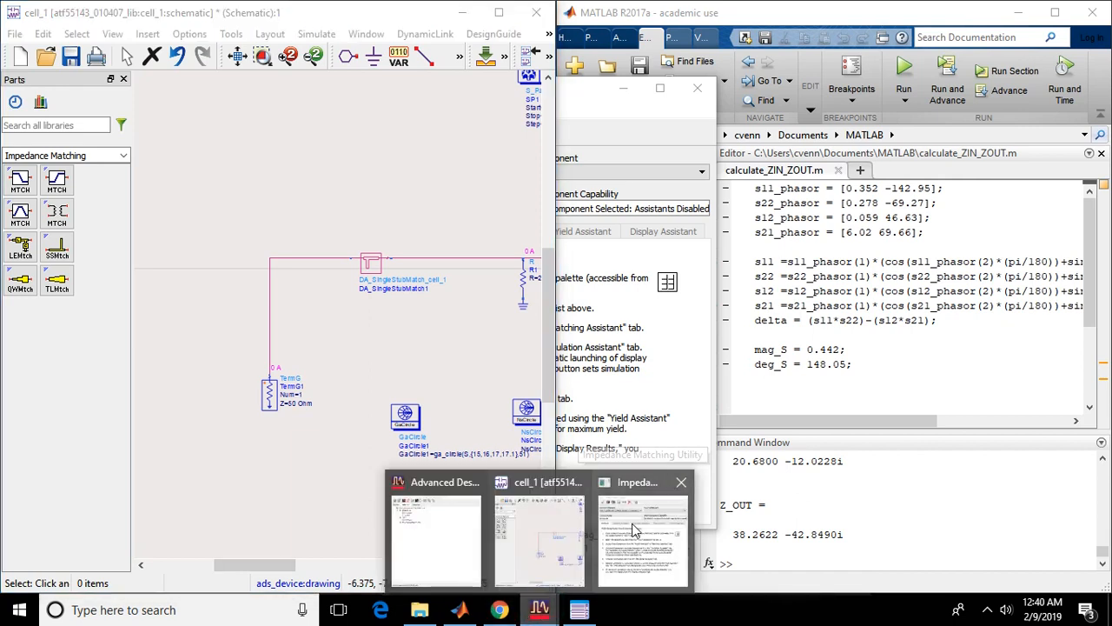
pyautogui.click(635, 530)
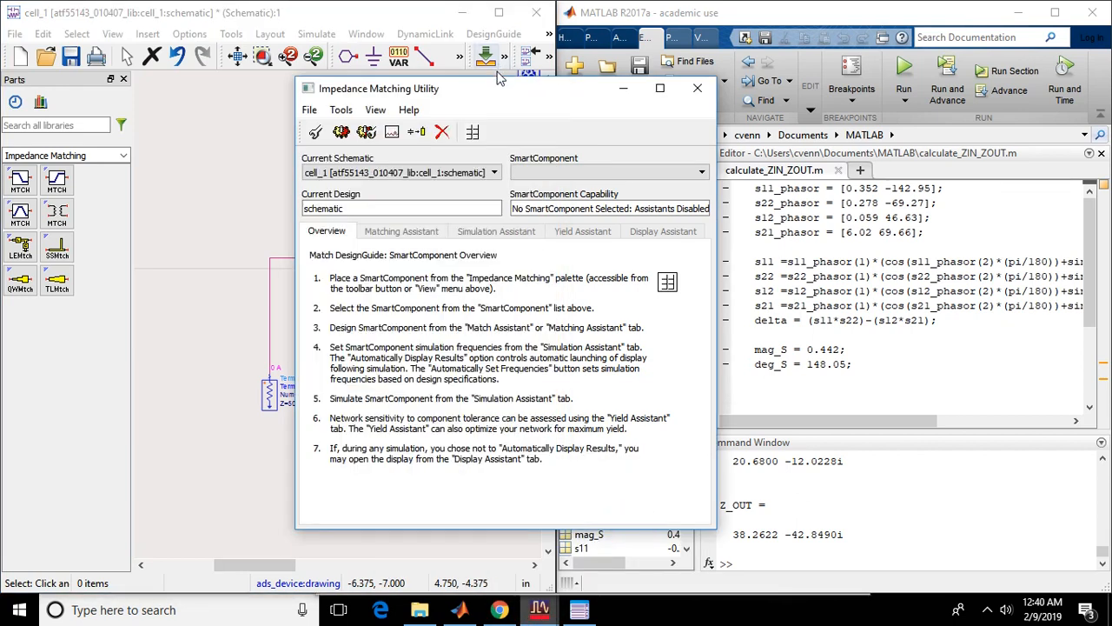
pyautogui.moveTo(501, 78); pyautogui.dragTo(792, 59)
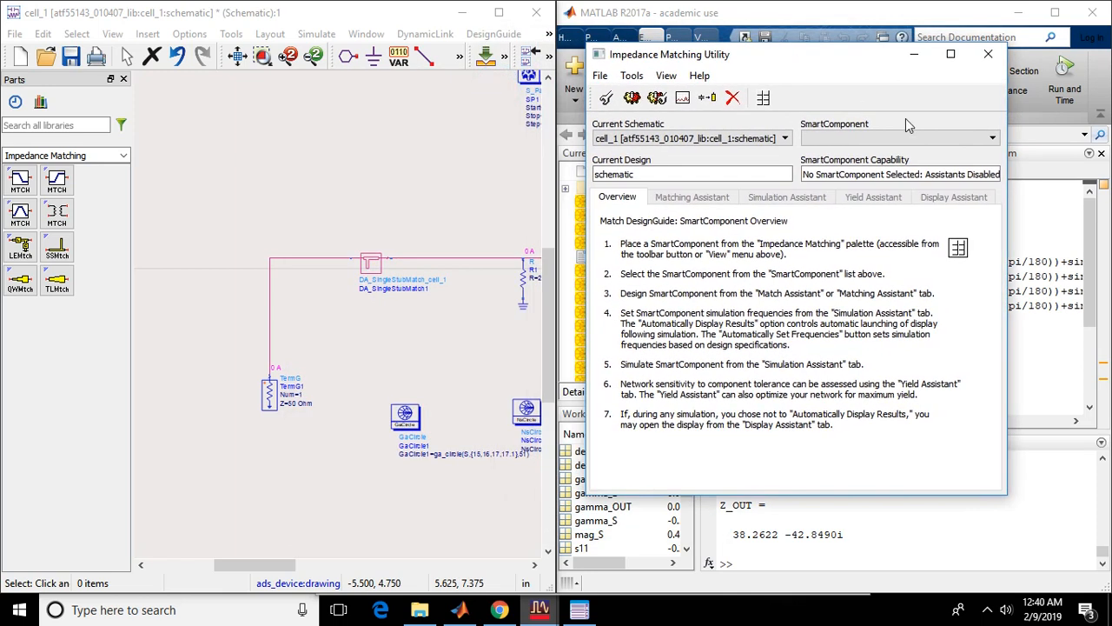
pyautogui.click(990, 140)
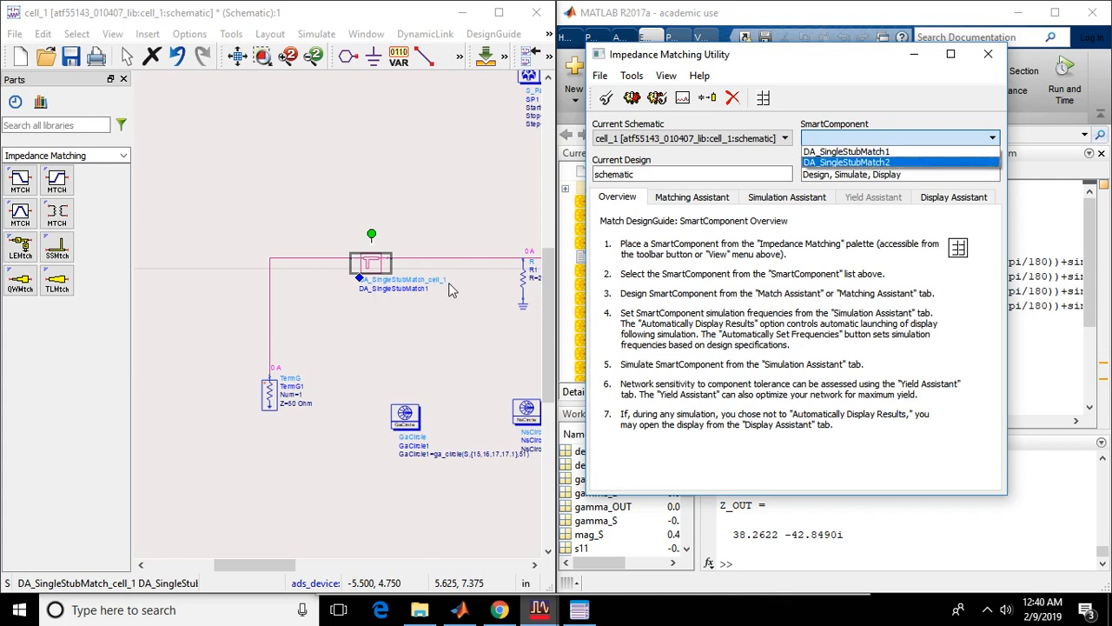
pyautogui.click(885, 153)
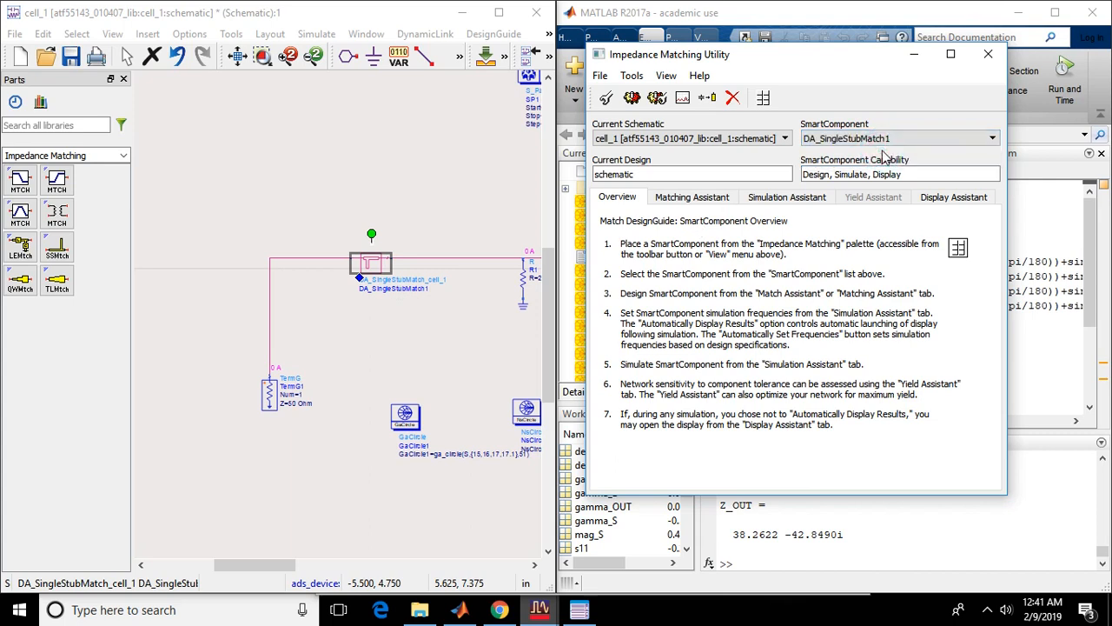
# Step: In the Matching Assistant, set the input match frequency to 3 GHz and the load impedance type to Complex Impedance
pyautogui.click(689, 199)
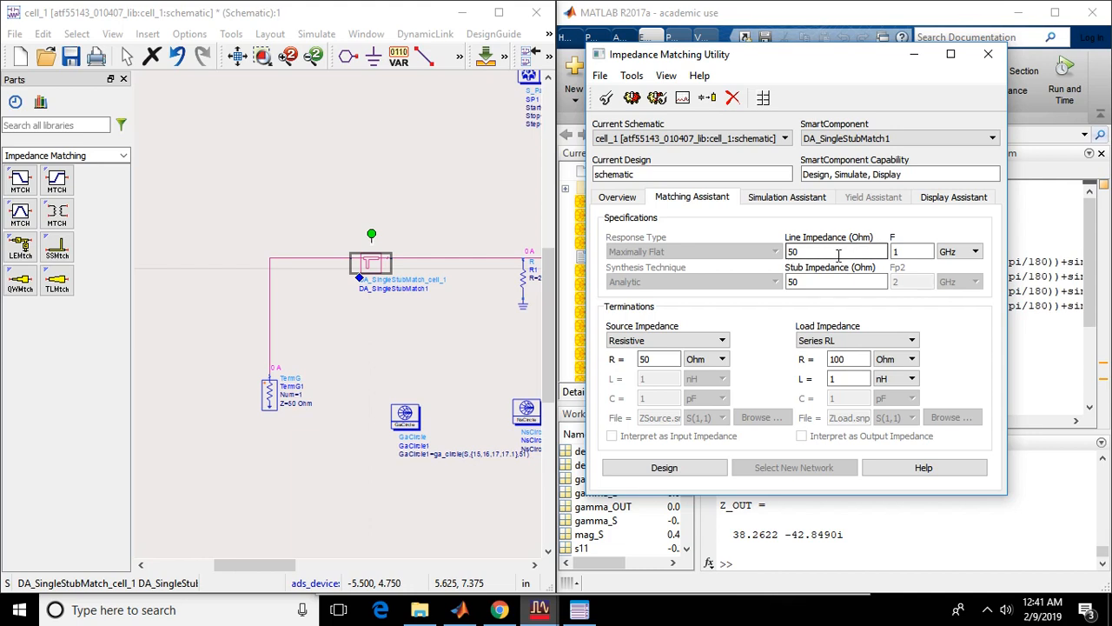
pyautogui.press('Tab')
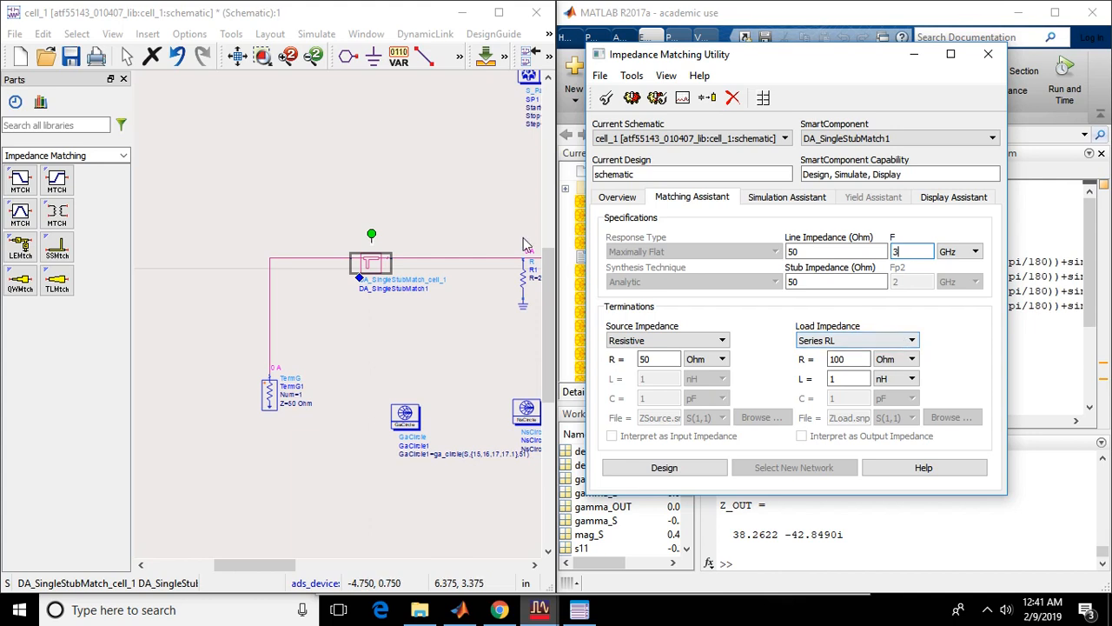
pyautogui.click(876, 341)
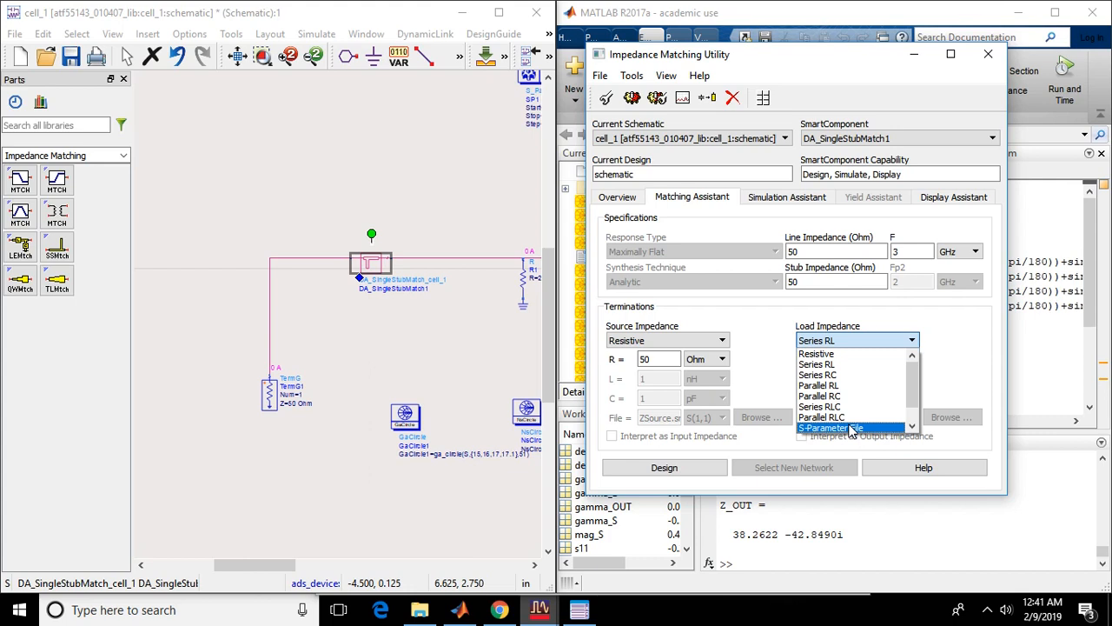
pyautogui.moveTo(912, 406); pyautogui.dragTo(912, 418)
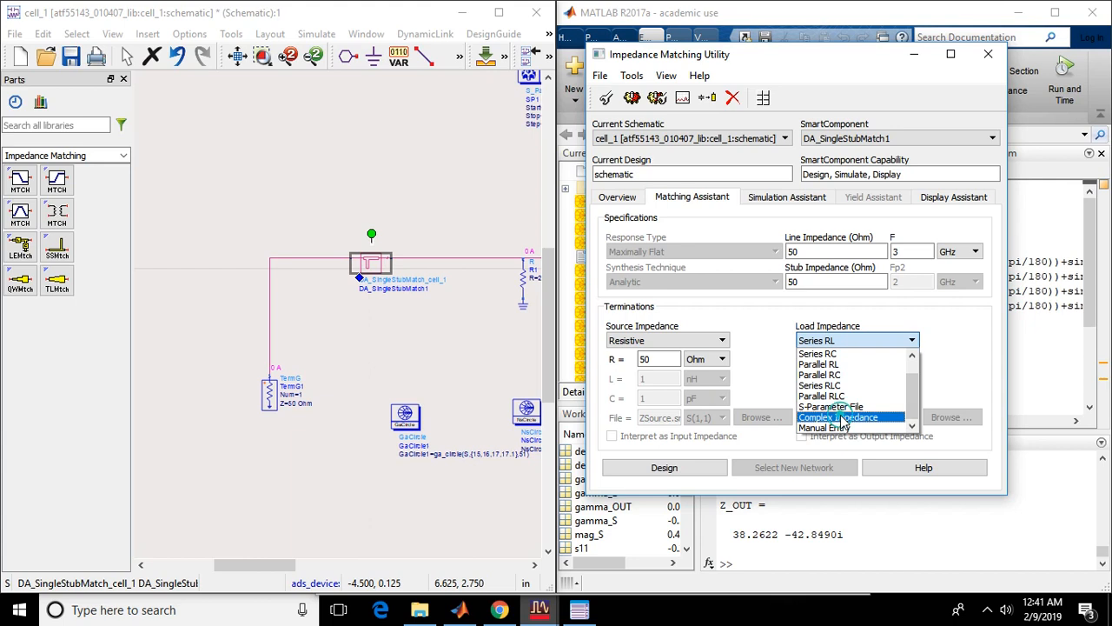
pyautogui.click(840, 418)
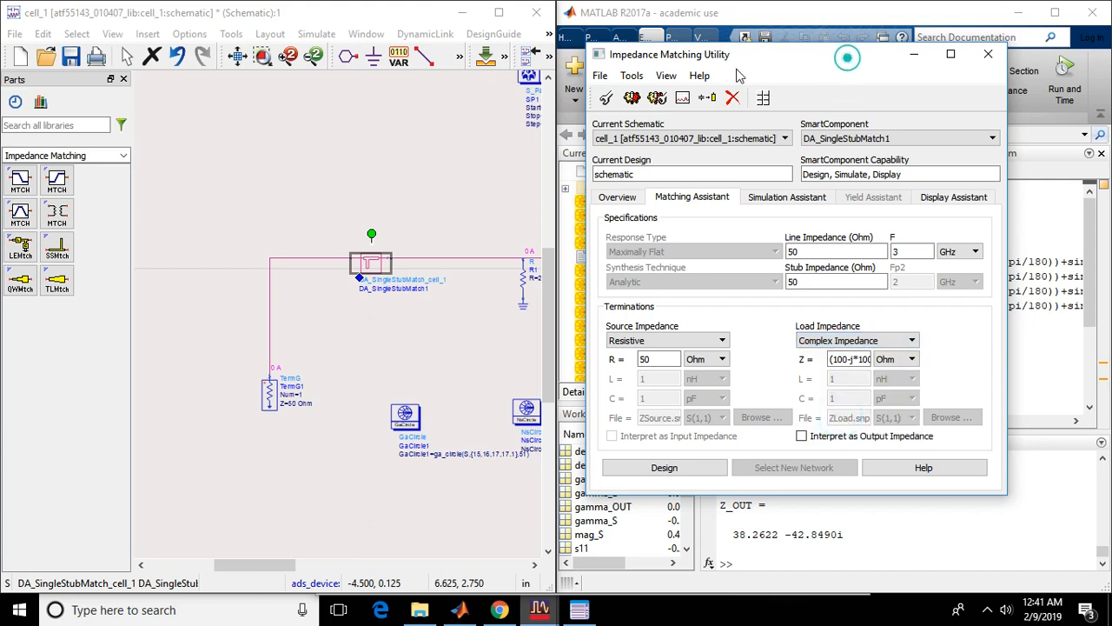
# Step: Set the input match's complex load impedance to 20.68-j*12.02 Ohm, based on Z_IN in the MATLAB Command Window
pyautogui.moveTo(844, 56); pyautogui.dragTo(401, 67)
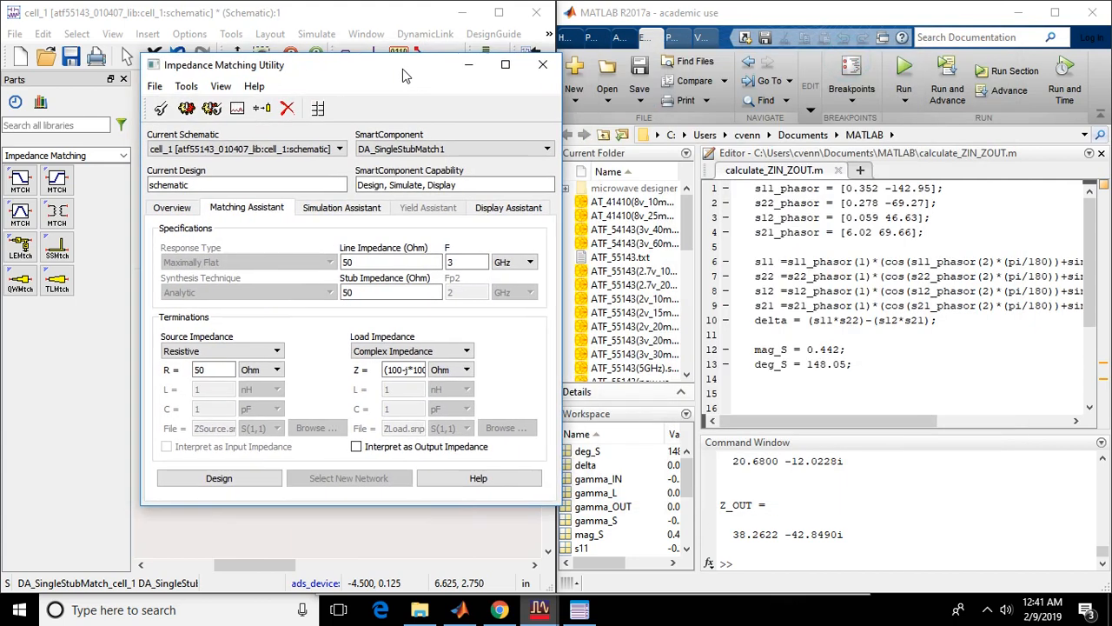
pyautogui.click(1104, 460)
pyautogui.click(1106, 462)
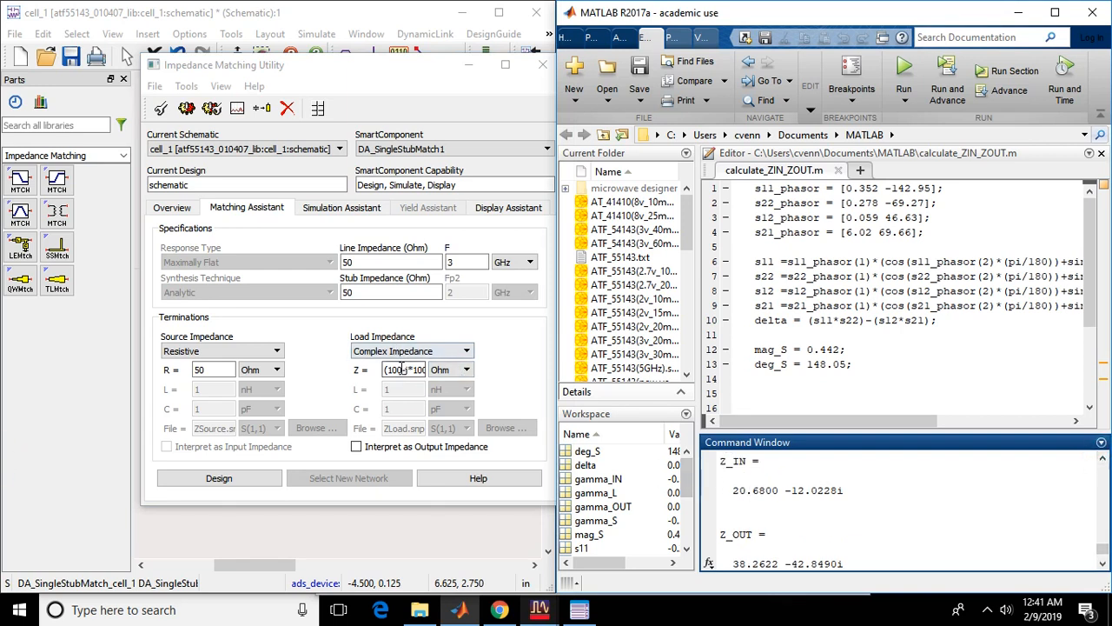
pyautogui.moveTo(385, 371); pyautogui.dragTo(480, 372)
pyautogui.press('BackSpace')
pyautogui.write('20.')
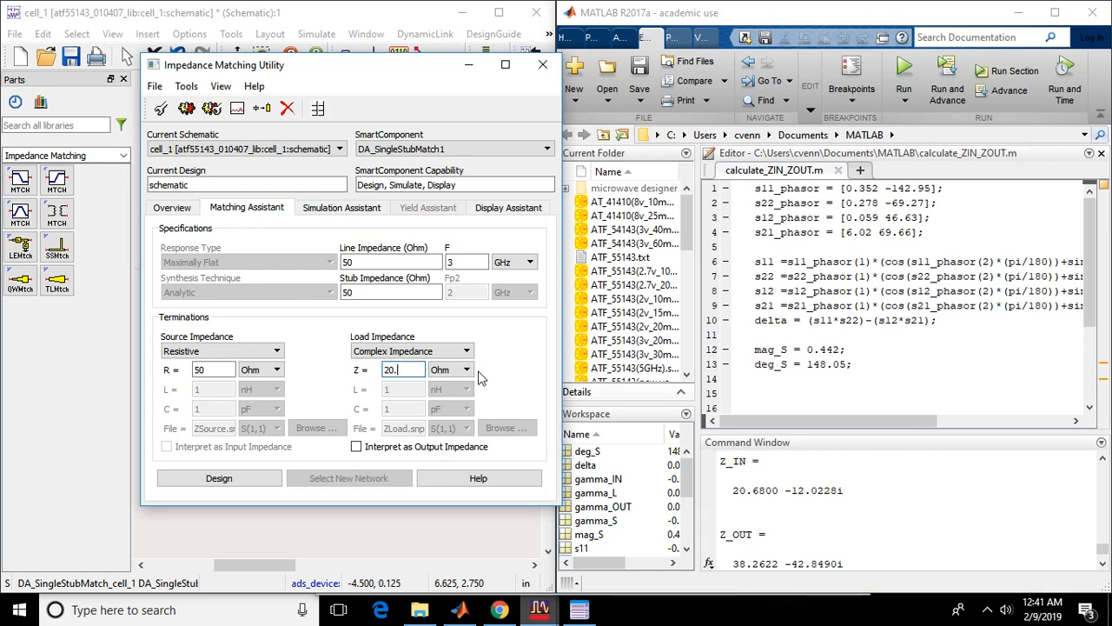
pyautogui.write('68')
pyautogui.write('-j')
pyautogui.write('*')
pyautogui.write('1')
pyautogui.write('2')
pyautogui.write('.0')
pyautogui.write('2')
# Step: Design the input matching network, compare the candidates, and select the one with an open shunt stub of E=44.58 and a series line of E=47.86
pyautogui.click(233, 484)
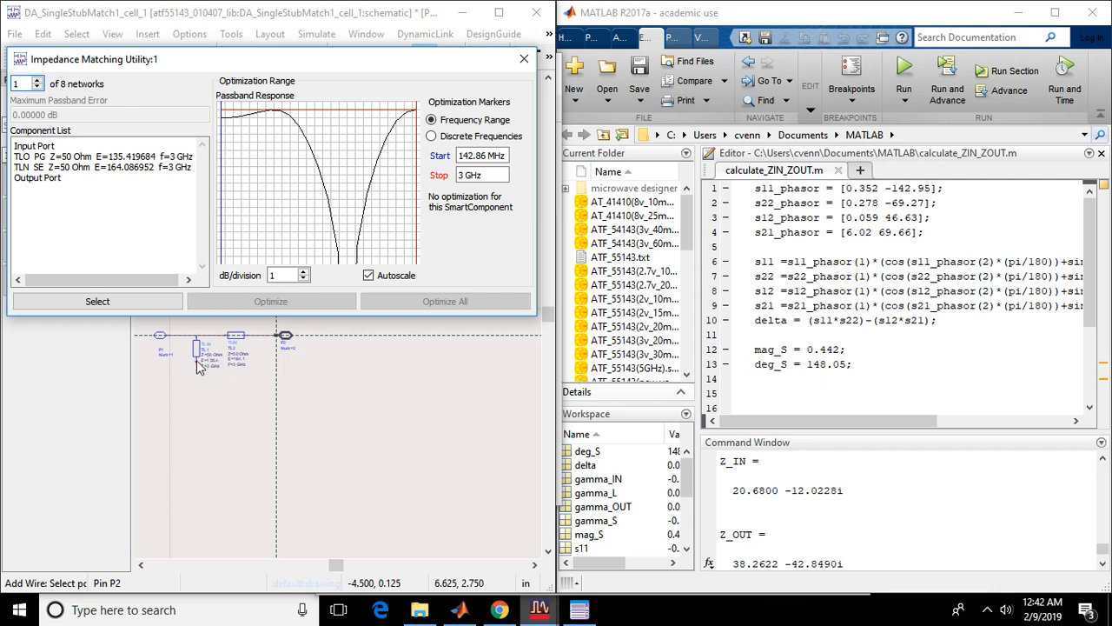
pyautogui.click(38, 80)
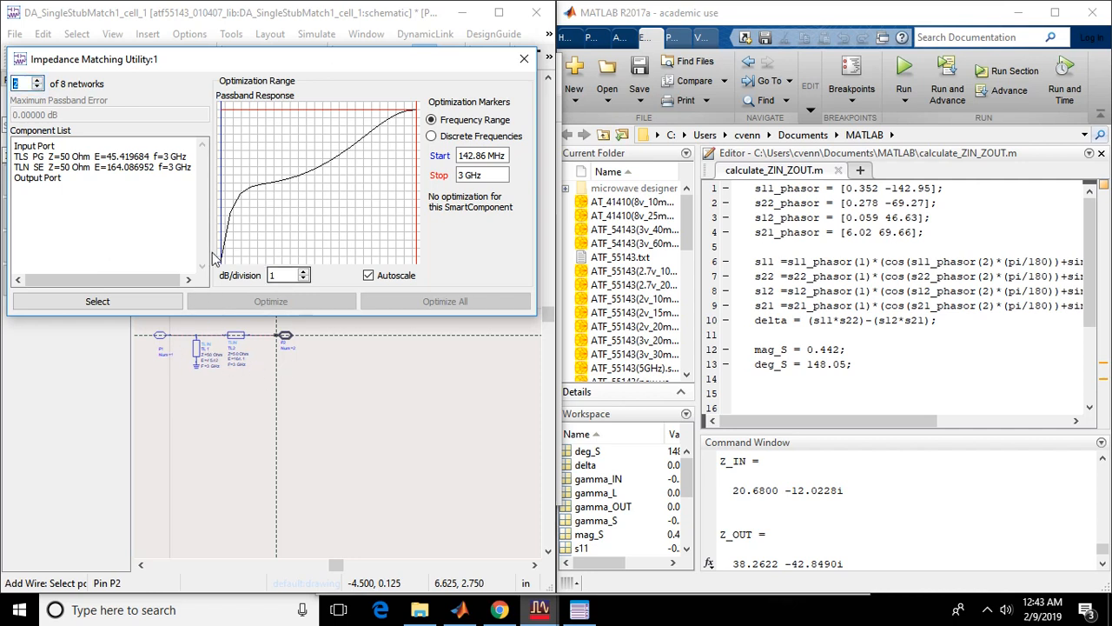
pyautogui.click(37, 80)
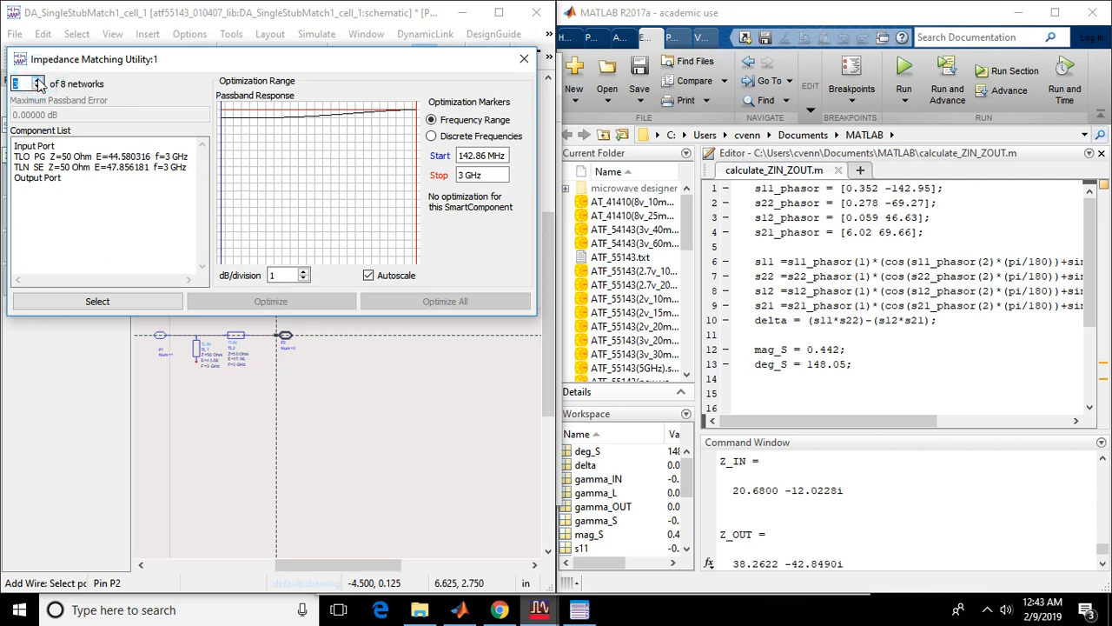
pyautogui.click(38, 80)
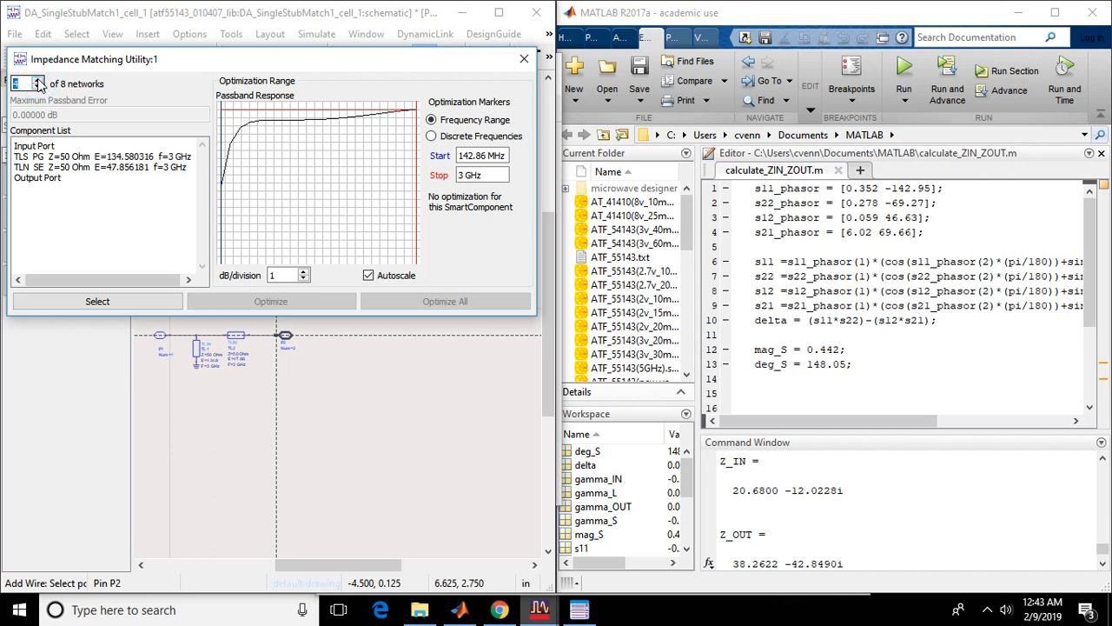
pyautogui.click(37, 80)
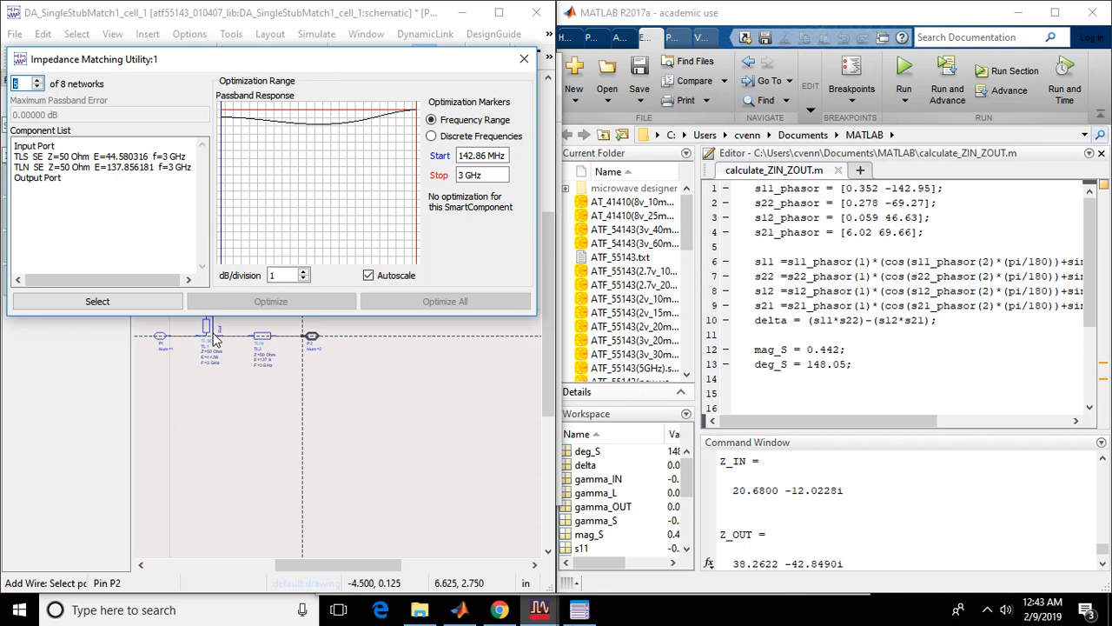
pyautogui.click(38, 83)
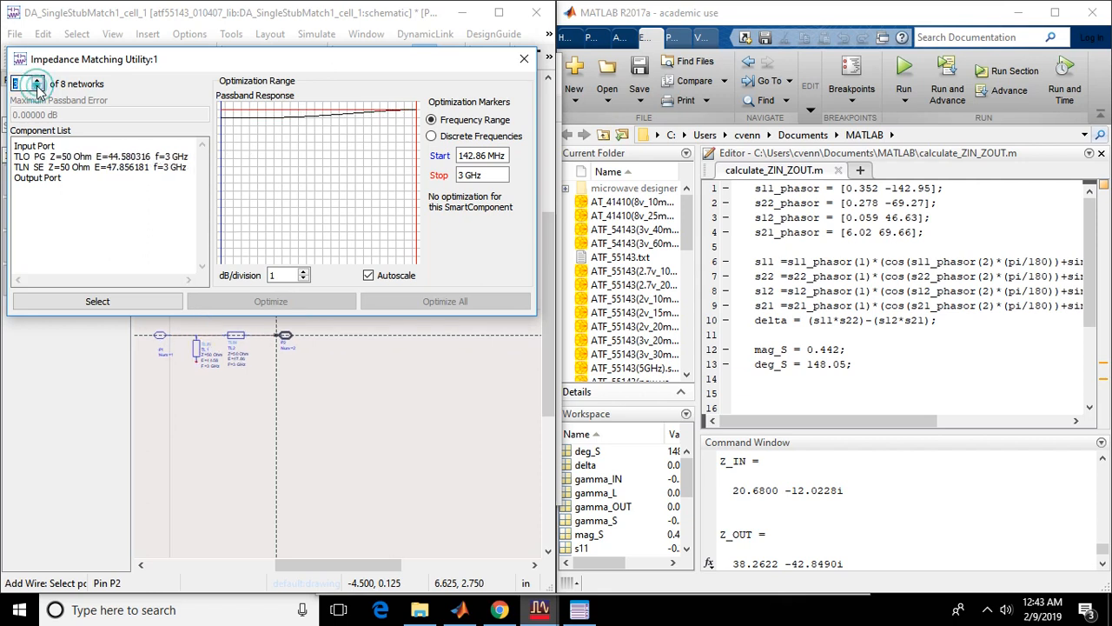
pyautogui.click(37, 81)
pyautogui.click(107, 304)
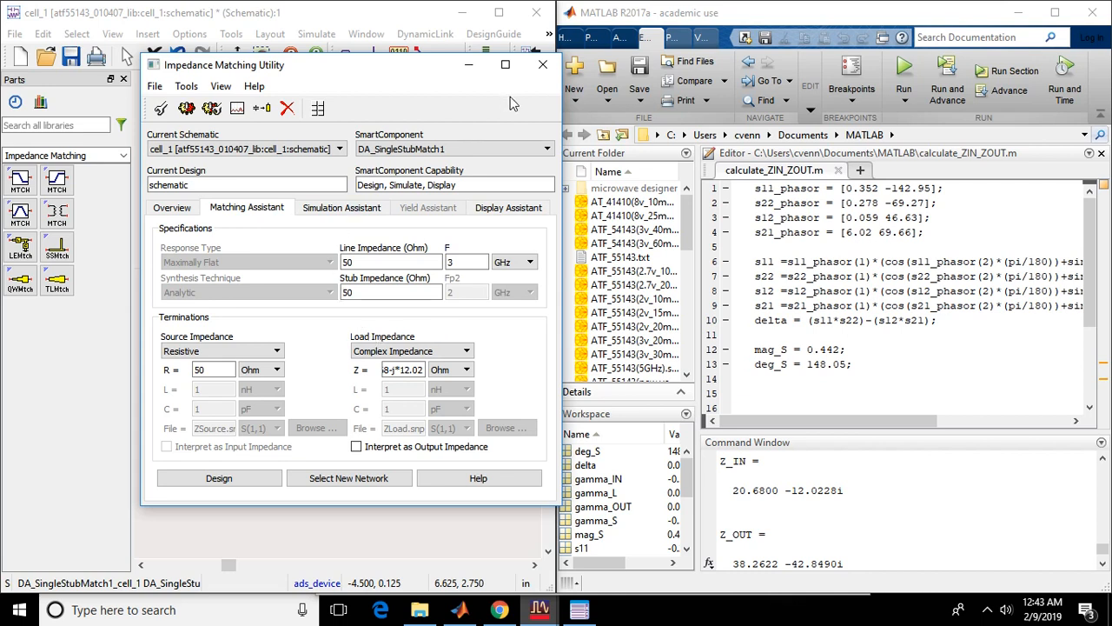
# Step: Select DA_SingleStubMatch2 as the SmartComponent and bring the output-side matching component of the schematic into view beside the Impedance Matching Utility
pyautogui.click(521, 148)
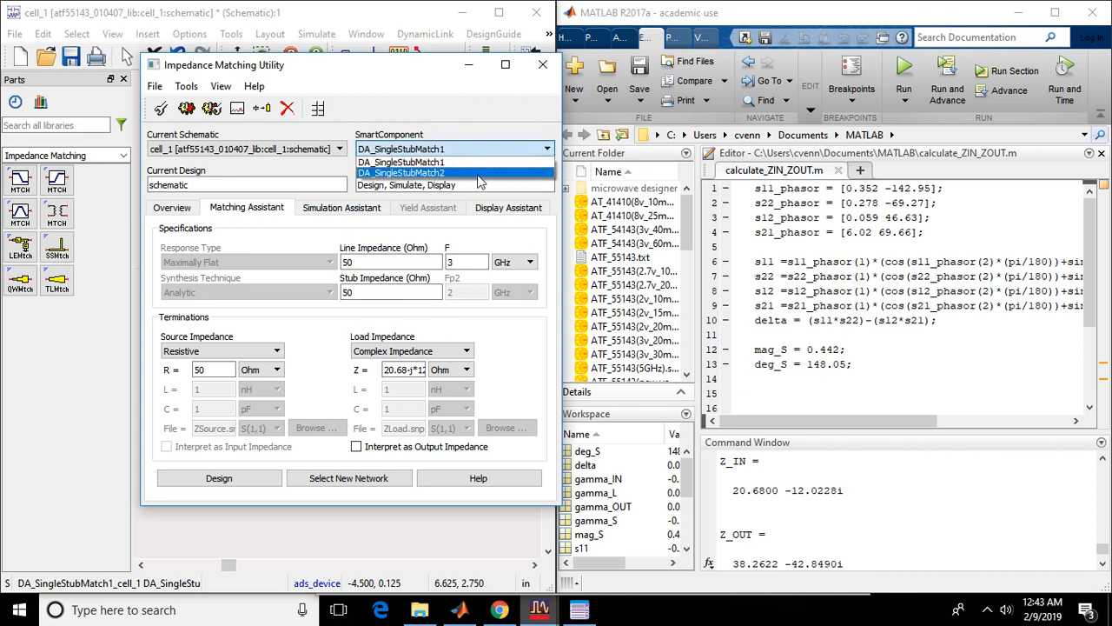
pyautogui.click(478, 173)
pyautogui.moveTo(419, 66); pyautogui.dragTo(953, 69)
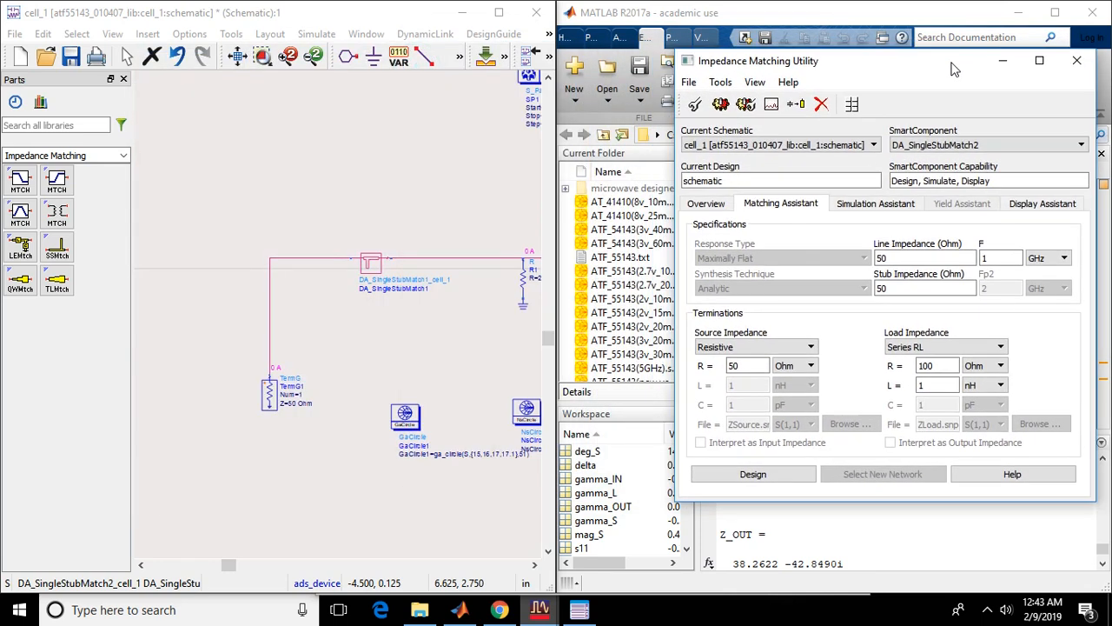
pyautogui.click(230, 567)
pyautogui.moveTo(230, 567); pyautogui.dragTo(441, 567)
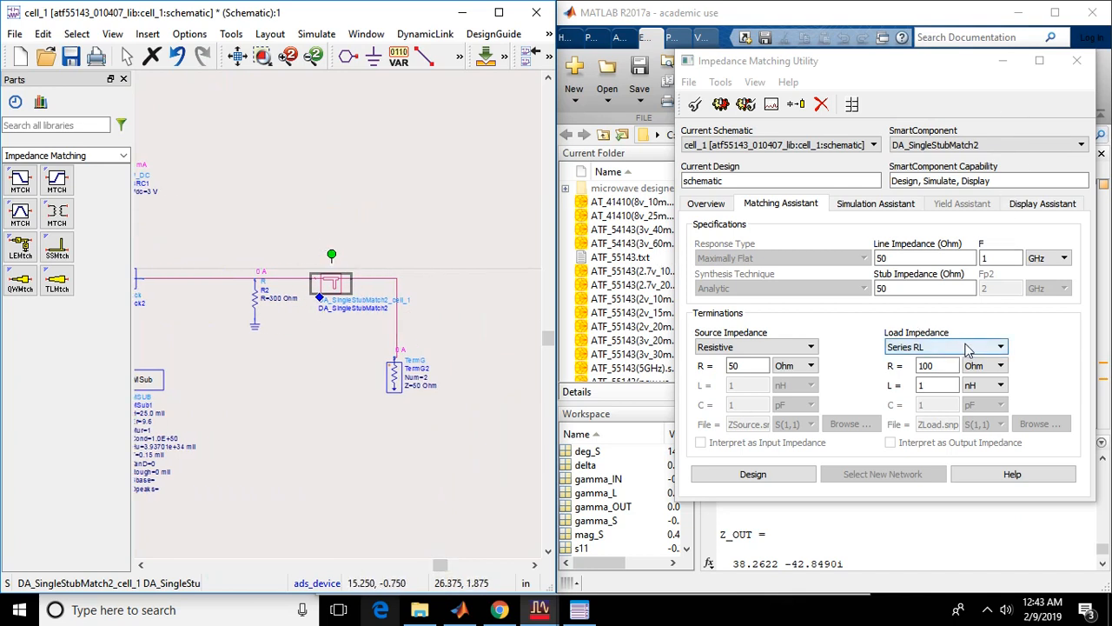
# Step: Set the output match's load impedance to Resistive with R = 50 Ohm
pyautogui.click(962, 347)
pyautogui.moveTo(1001, 387); pyautogui.dragTo(1002, 369)
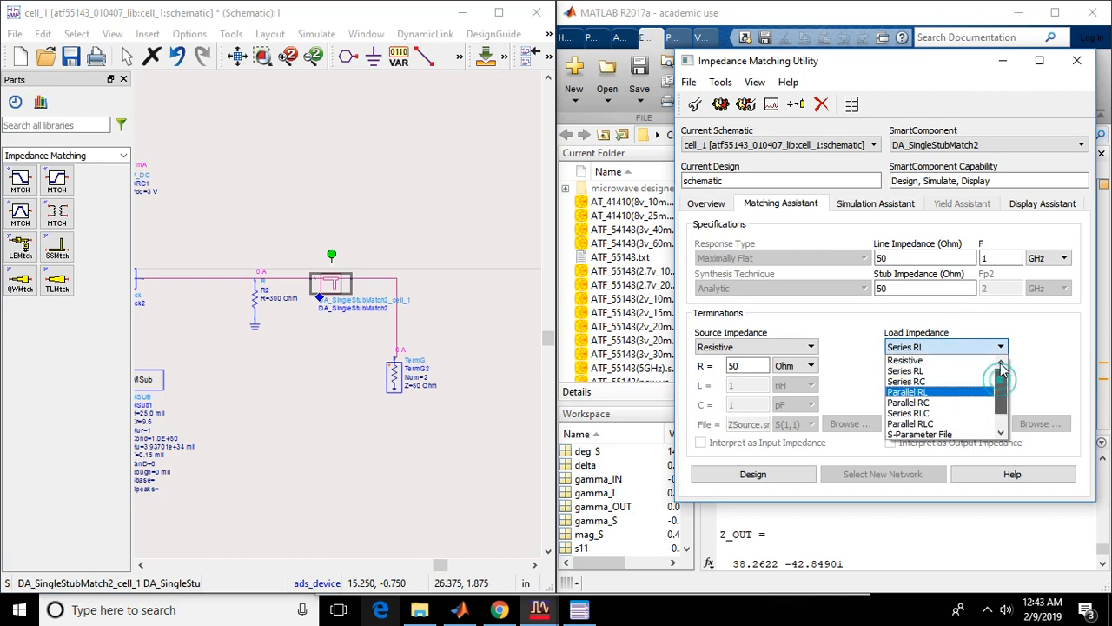
pyautogui.click(916, 361)
pyautogui.doubleClick(928, 365)
pyautogui.press('BackSpace')
pyautogui.write('50')
# Step: Set the output match's source impedance to Complex Impedance with Z = 38.26-j*42.85 Ohm, based on Z_OUT in the MATLAB Command Window
pyautogui.click(793, 347)
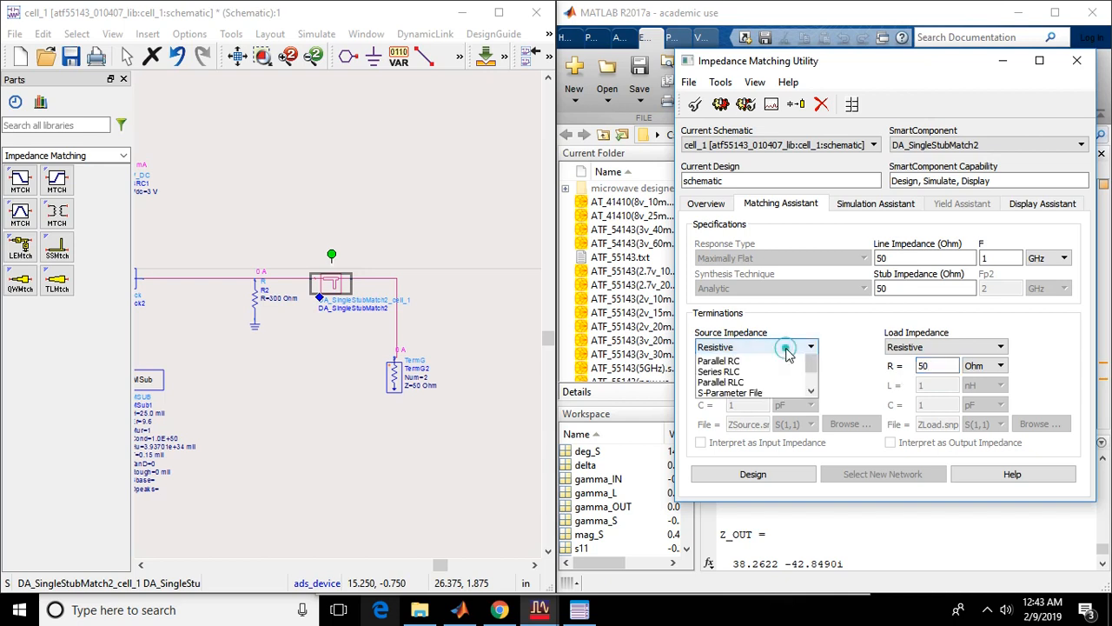
pyautogui.scroll(-1, 807, 378)
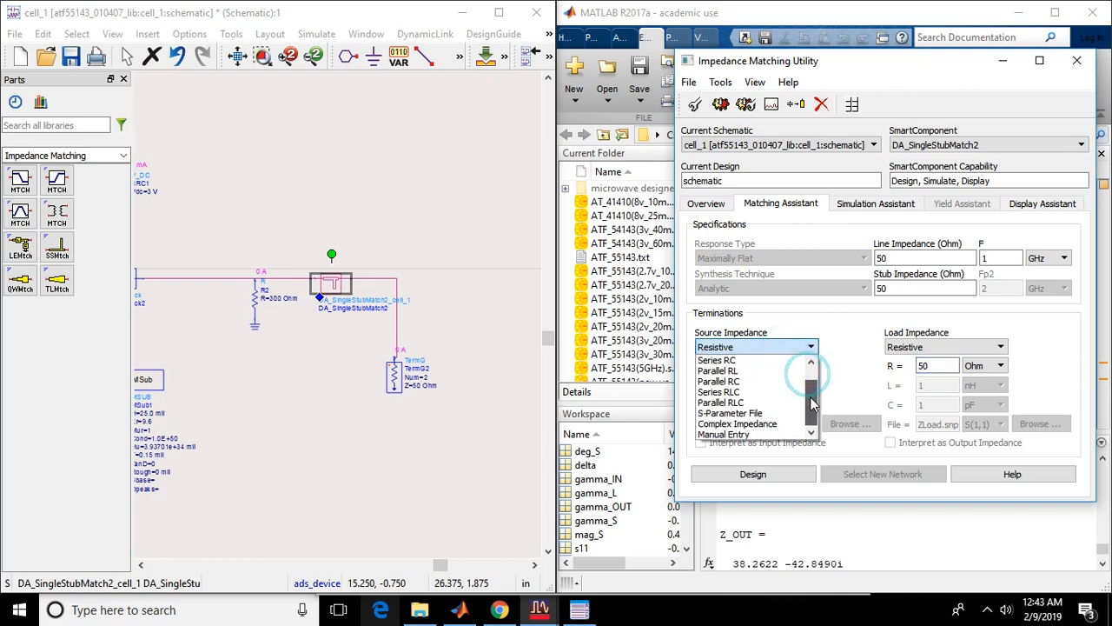
pyautogui.click(765, 425)
pyautogui.click(764, 366)
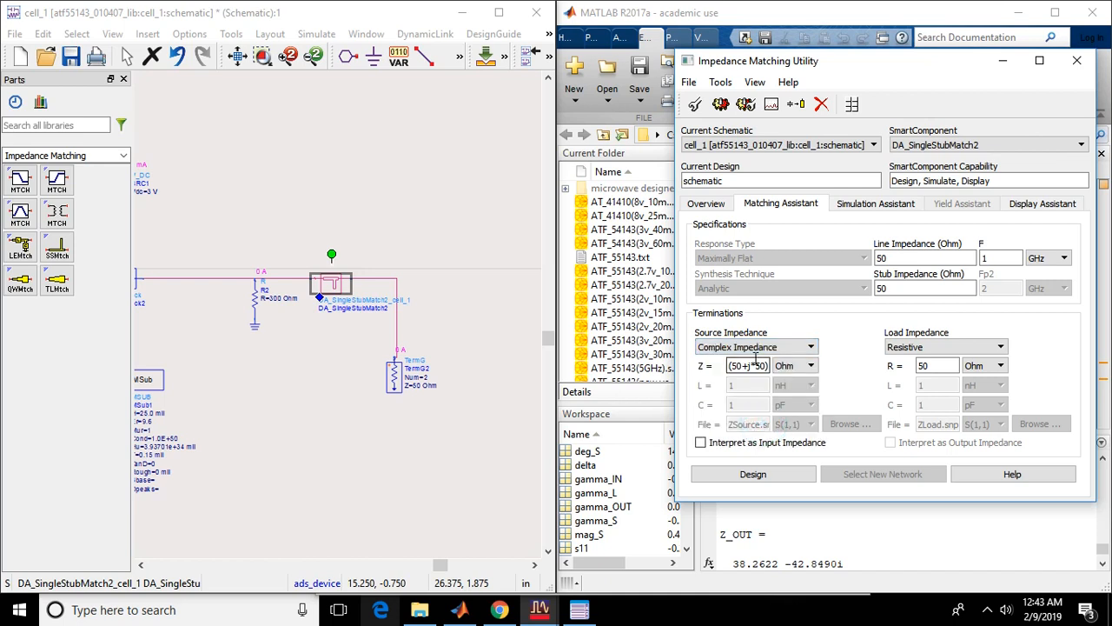
pyautogui.moveTo(766, 366); pyautogui.dragTo(662, 373)
pyautogui.press('BackSpace')
pyautogui.press('Delete')
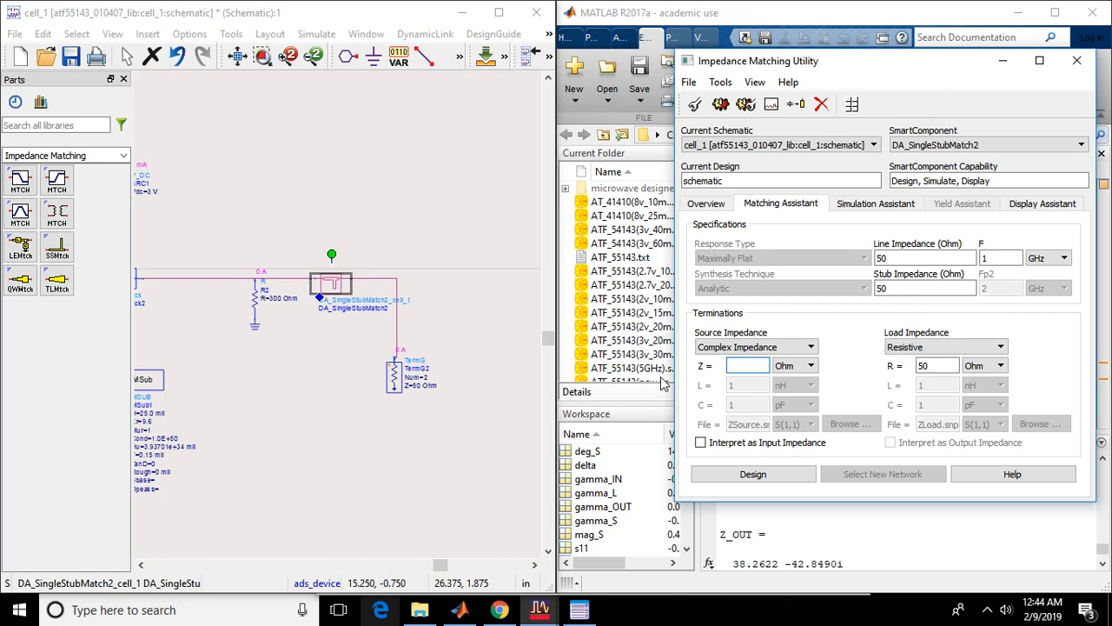
pyautogui.moveTo(913, 74); pyautogui.dragTo(422, 129)
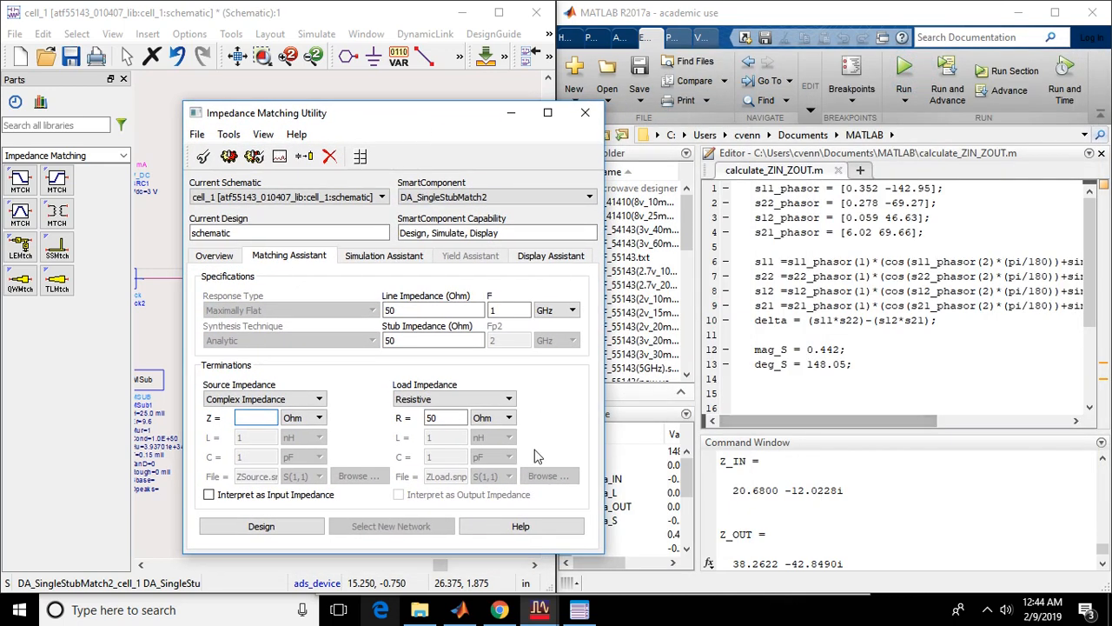
pyautogui.write('38.26-j')
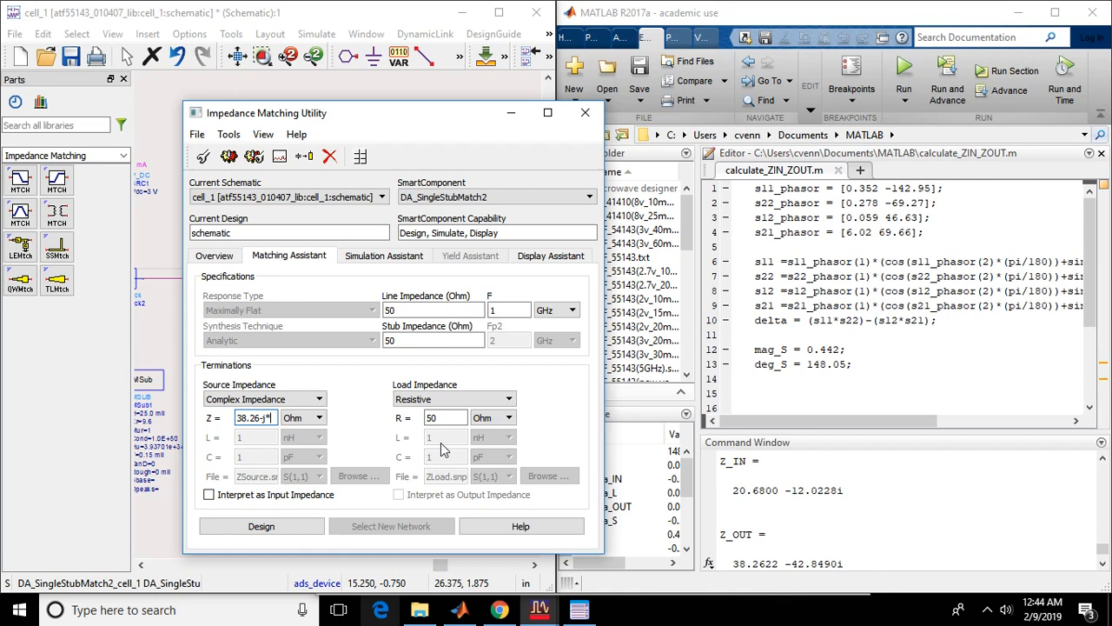
pyautogui.write('*42.85')
# Step: Design the output match at 3 GHz, select the network with a series line of E=18.75 and shorted shunt stub of E=44.55, and close the utility
pyautogui.click(511, 312)
pyautogui.doubleClick(510, 312)
pyautogui.write('3')
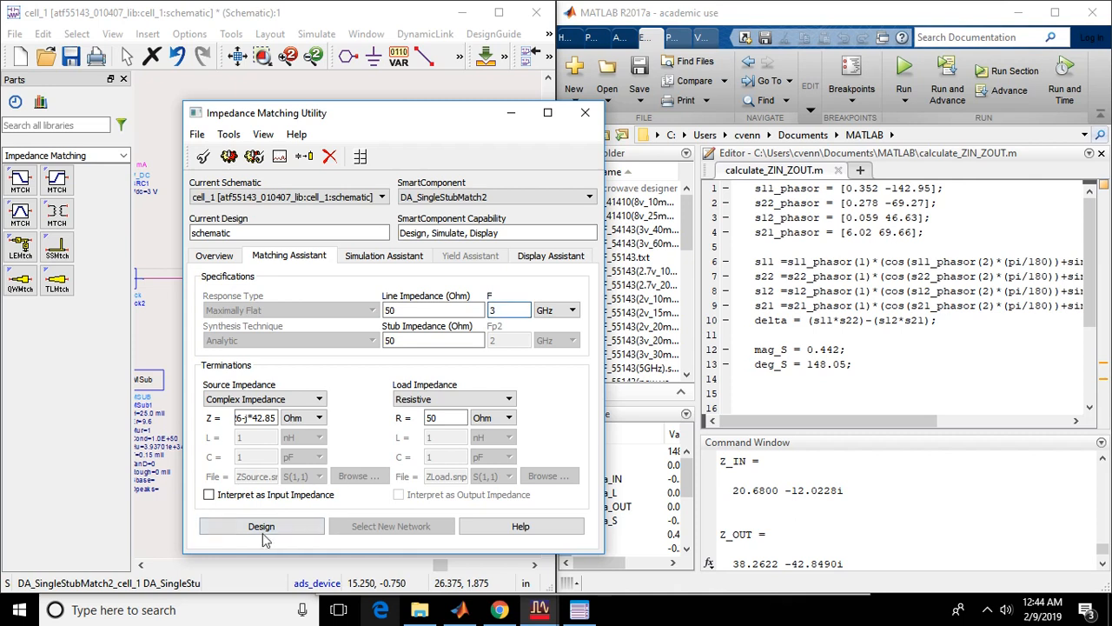
pyautogui.click(263, 528)
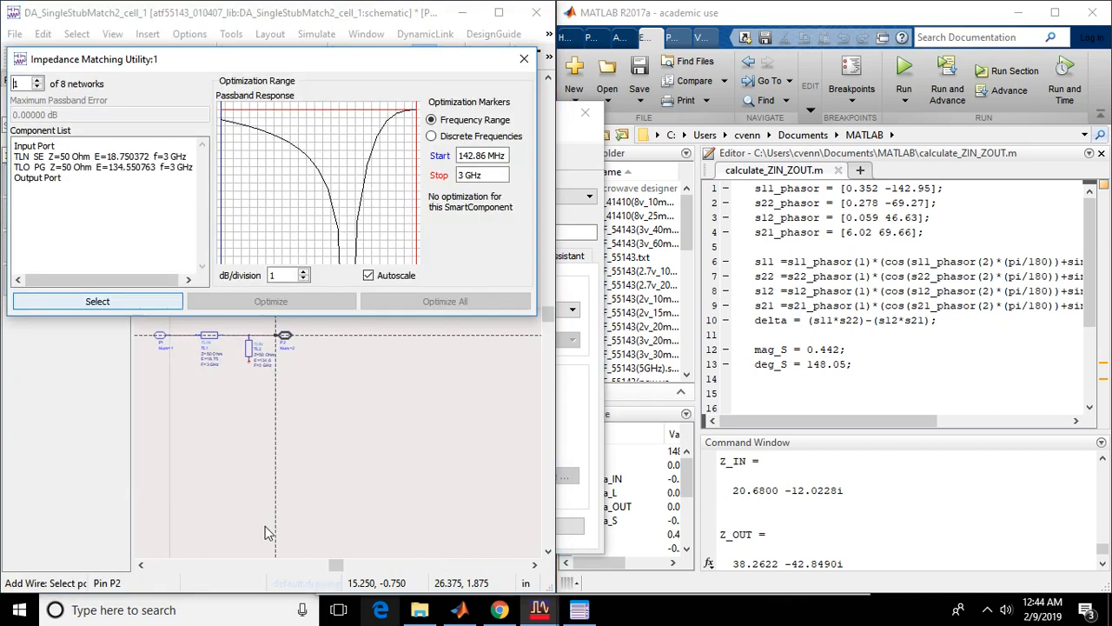
pyautogui.click(36, 80)
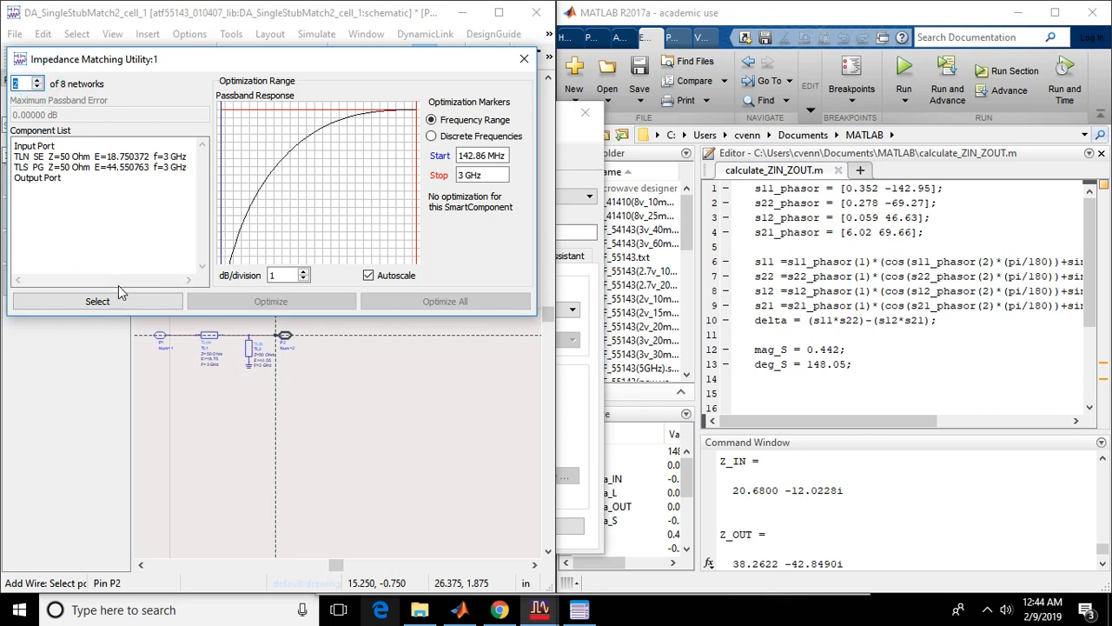
pyautogui.click(159, 300)
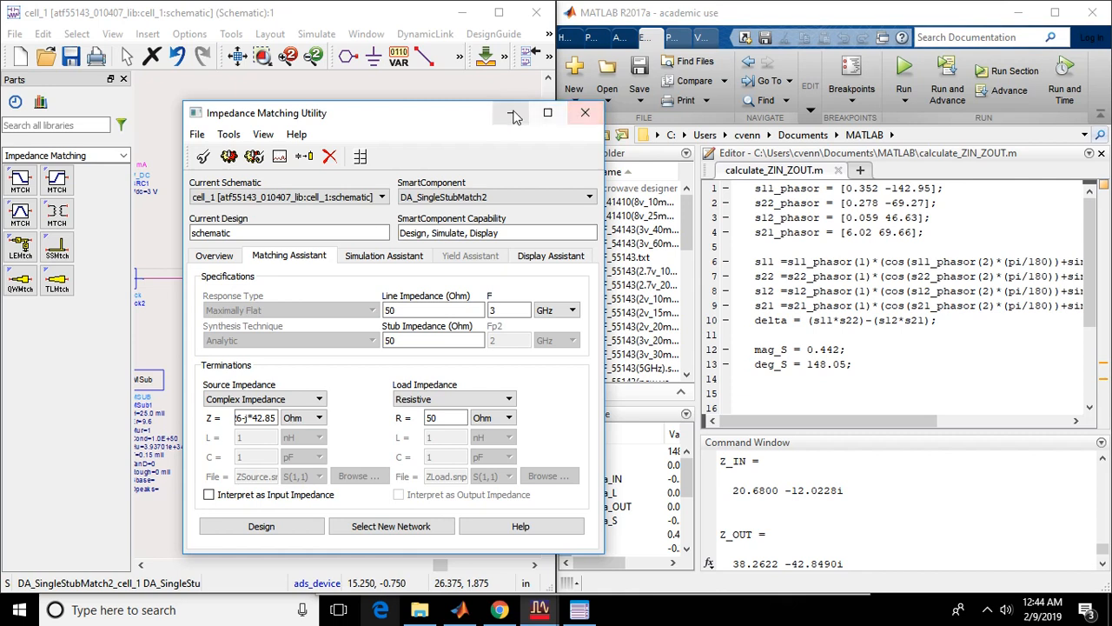
pyautogui.click(573, 114)
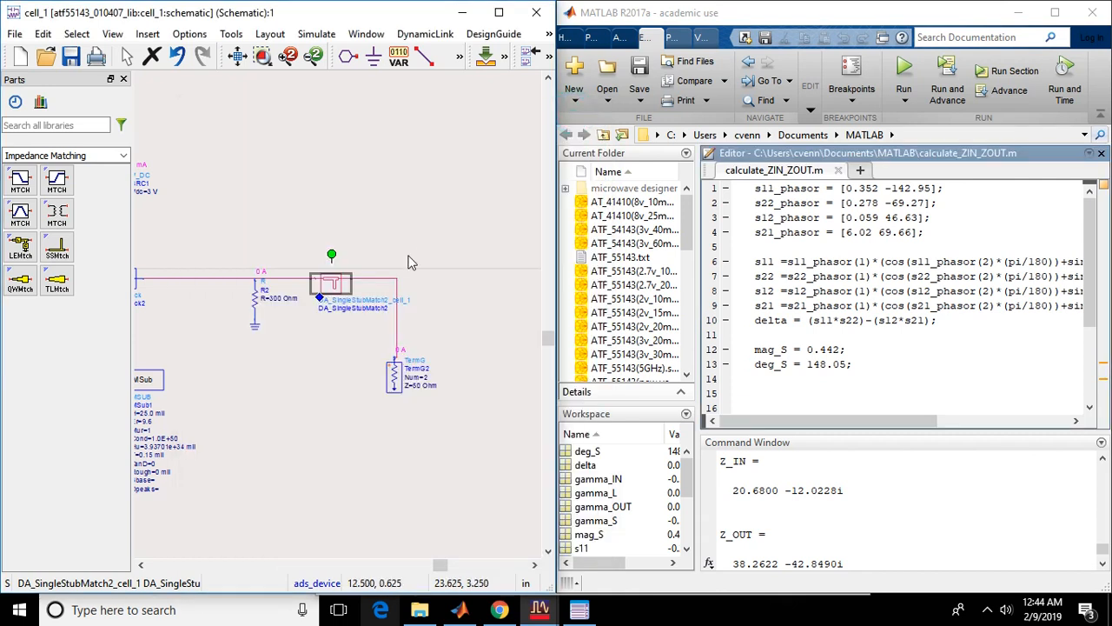
# Step: Push into the DA_SingleStubMatch1 component on the input side and view its stub TL1 and series line TL2 in a maximized schematic window
pyautogui.scroll(-3, 369, 281)
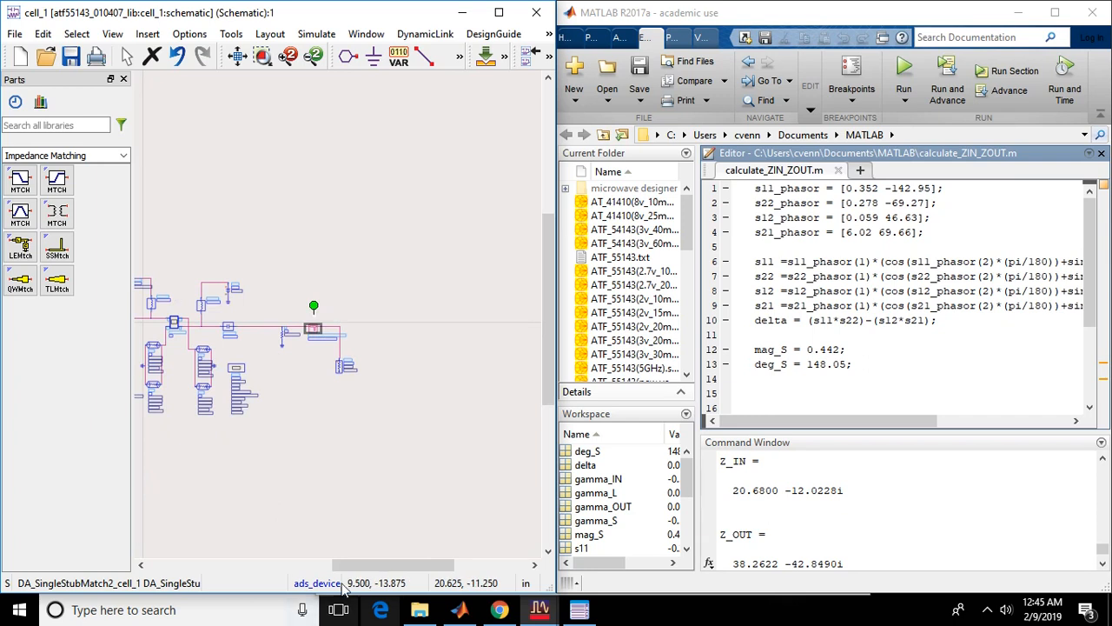
pyautogui.moveTo(374, 565); pyautogui.dragTo(293, 562)
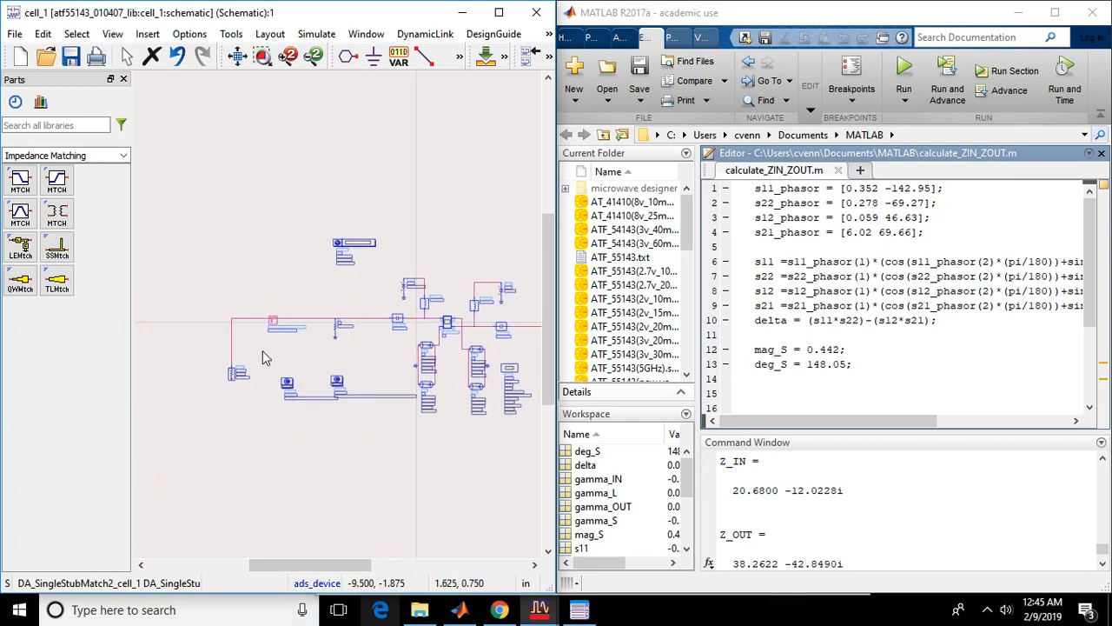
pyautogui.scroll(3, 281, 319)
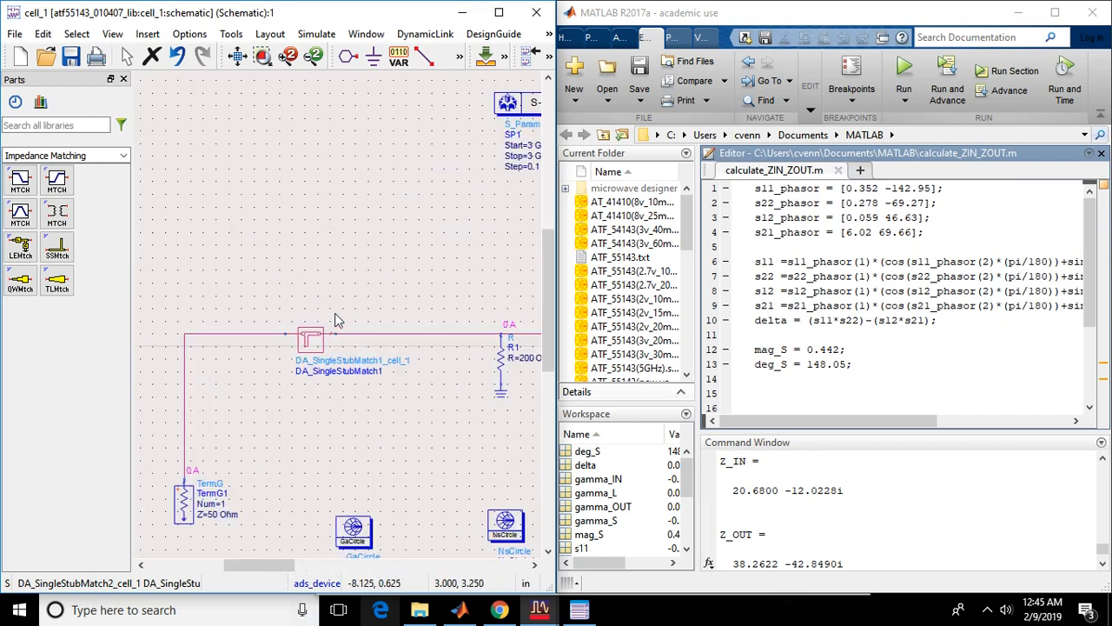
pyautogui.click(324, 339)
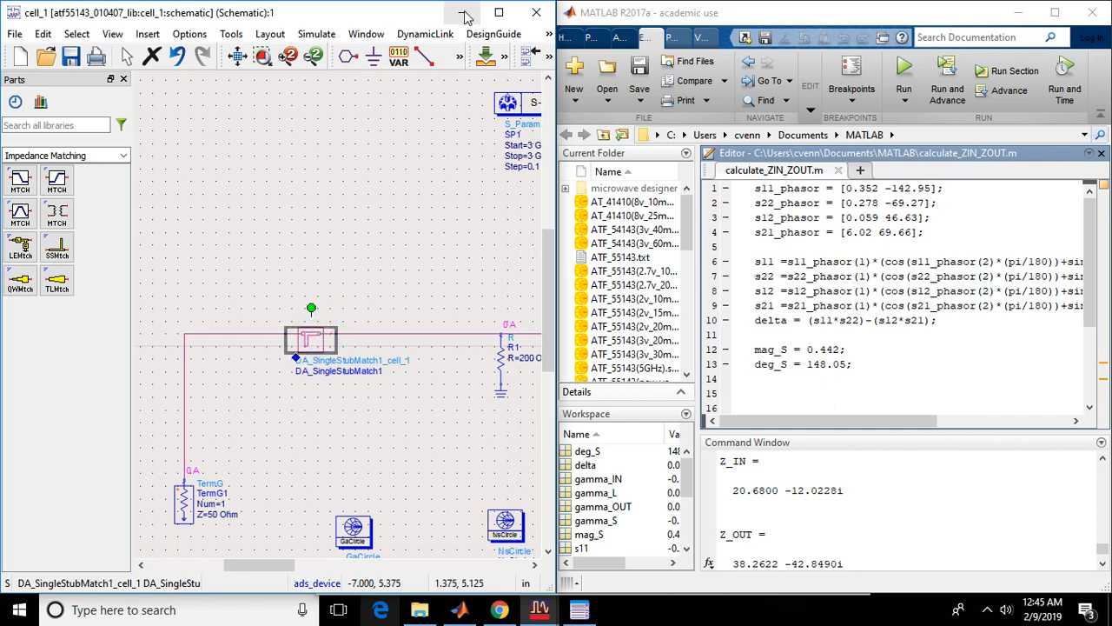
pyautogui.click(485, 56)
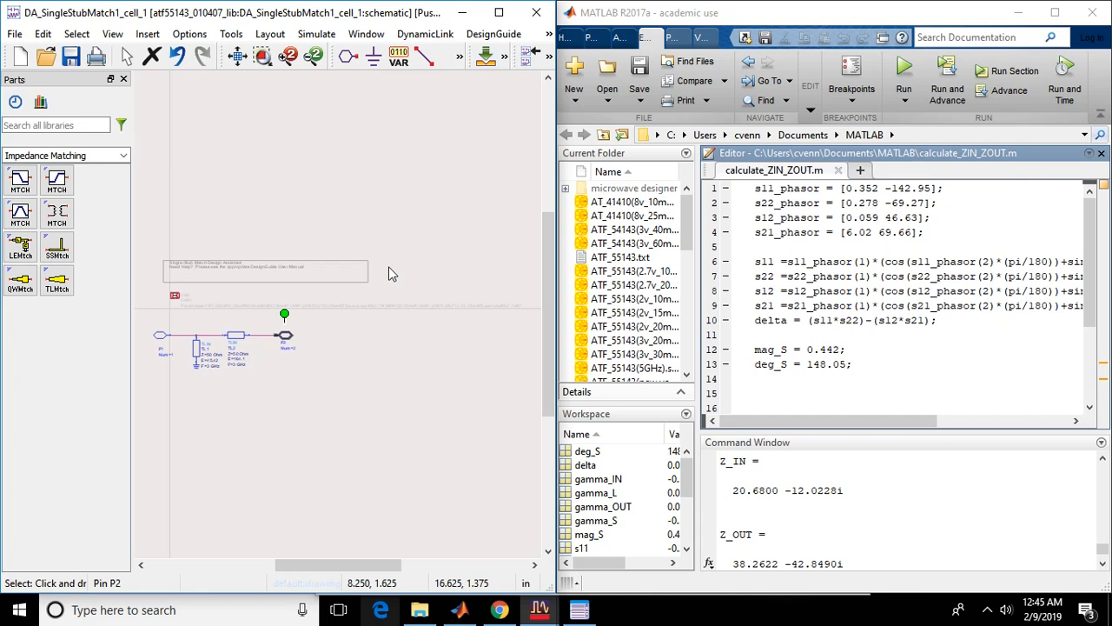
pyautogui.scroll(3, 209, 370)
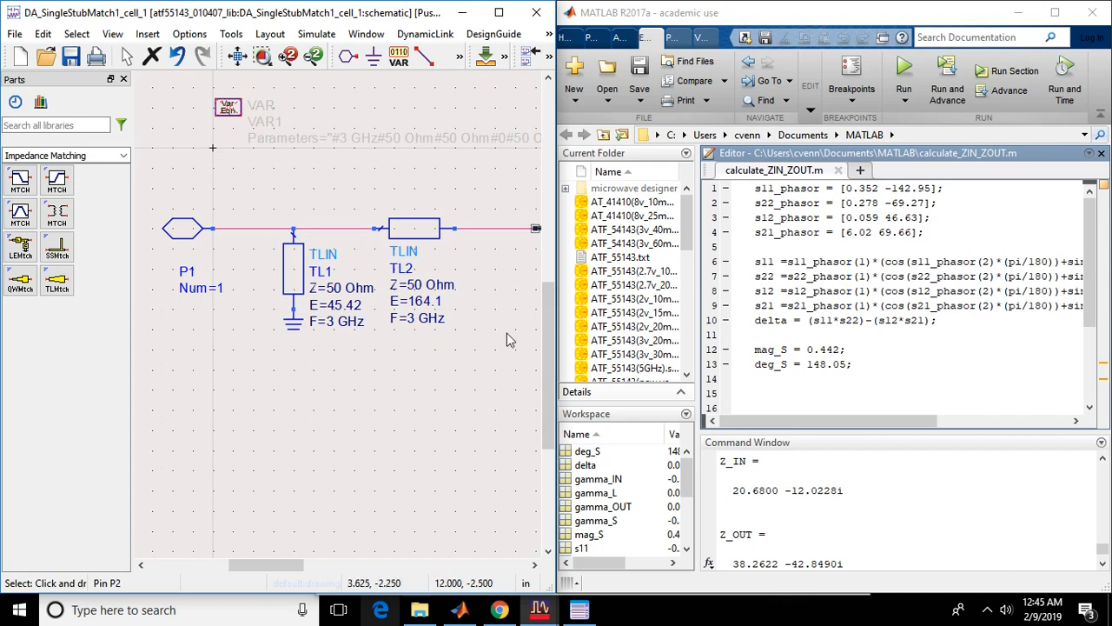
pyautogui.moveTo(499, 613)
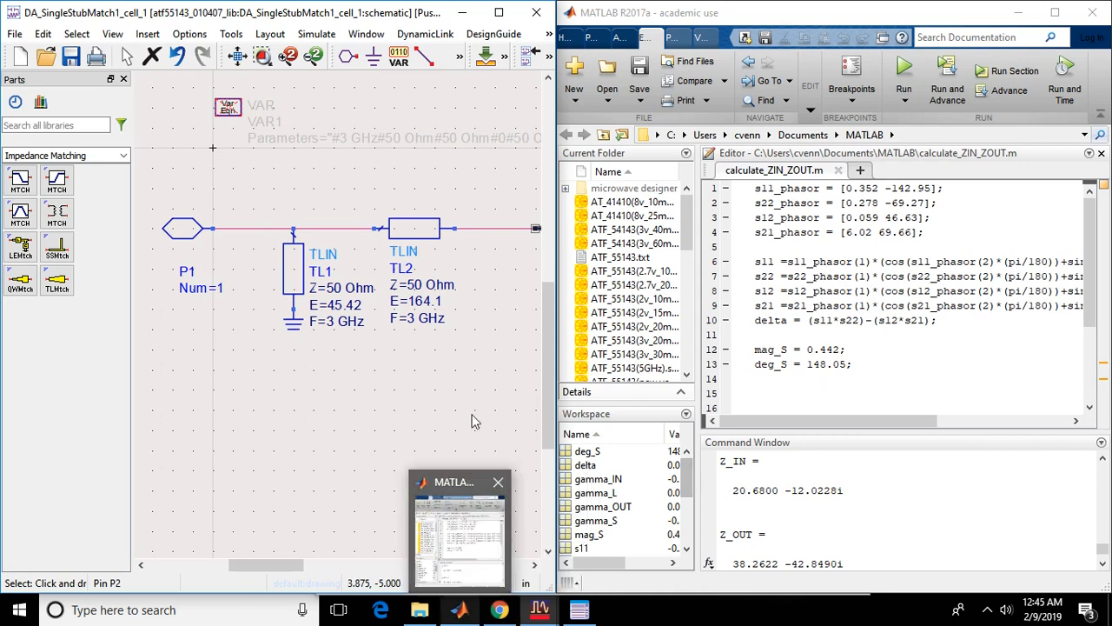
pyautogui.click(499, 12)
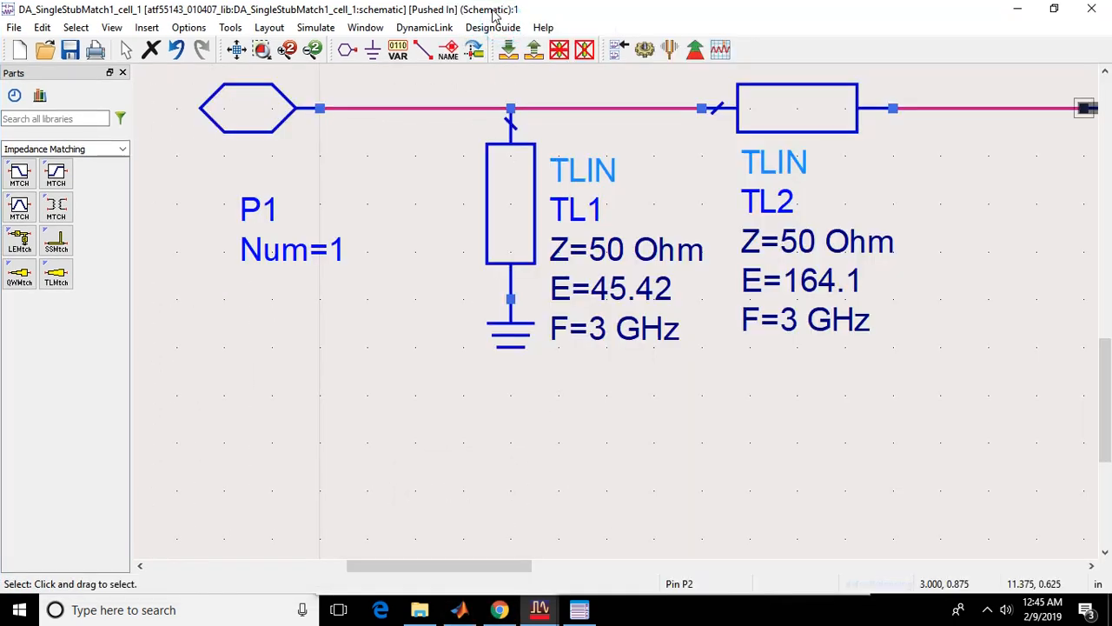
pyautogui.scroll(-3, 597, 300)
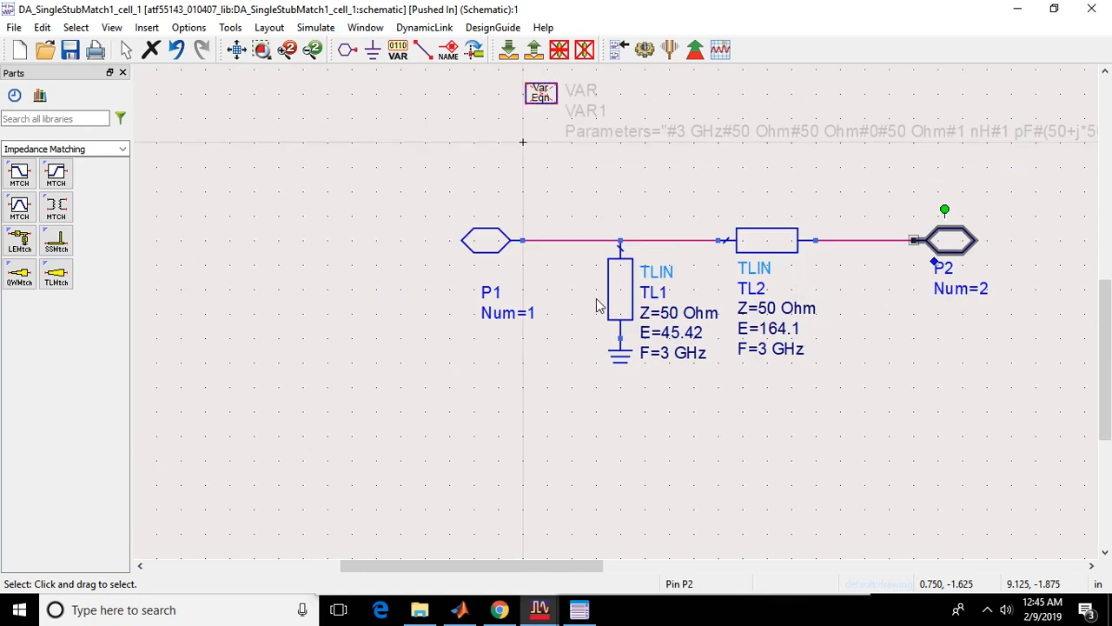
pyautogui.scroll(-1, 597, 305)
# Step: Start LineCalc and arrange it side by side with the DA_SingleStubMatch1 schematic, keeping the TL1 and TL2 parameters readable
pyautogui.click(264, 31)
pyautogui.moveTo(228, 32)
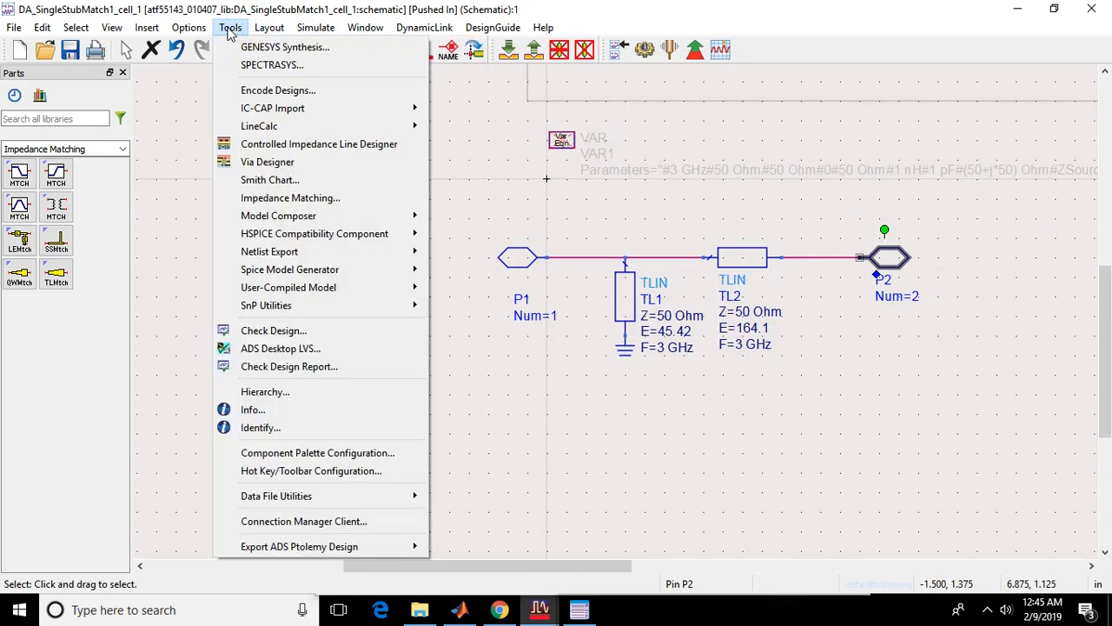
pyautogui.moveTo(296, 123)
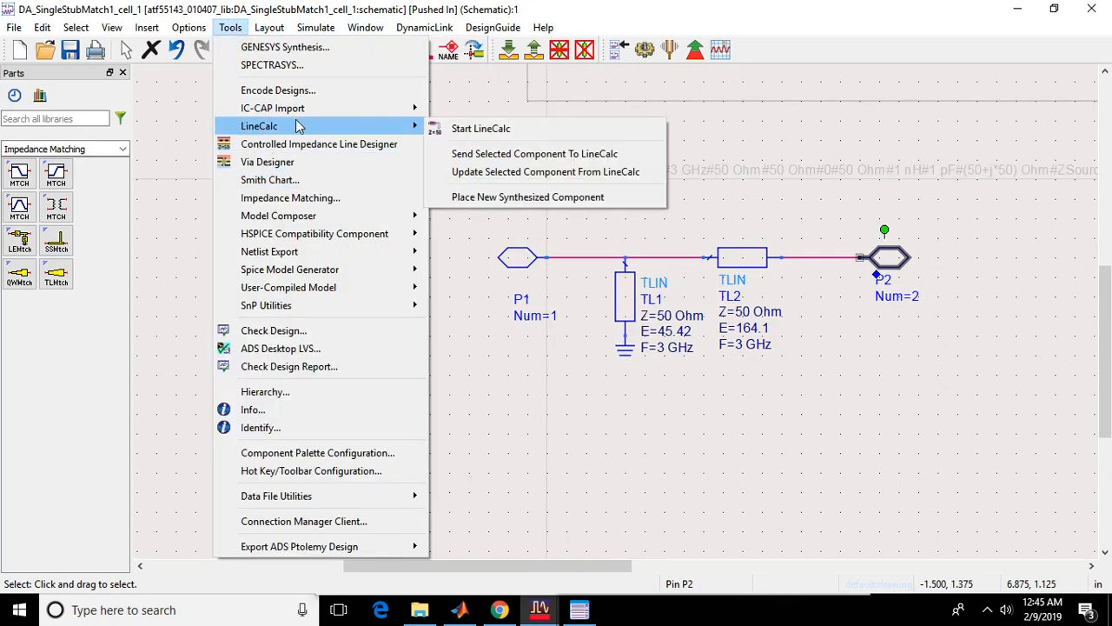
pyautogui.click(476, 130)
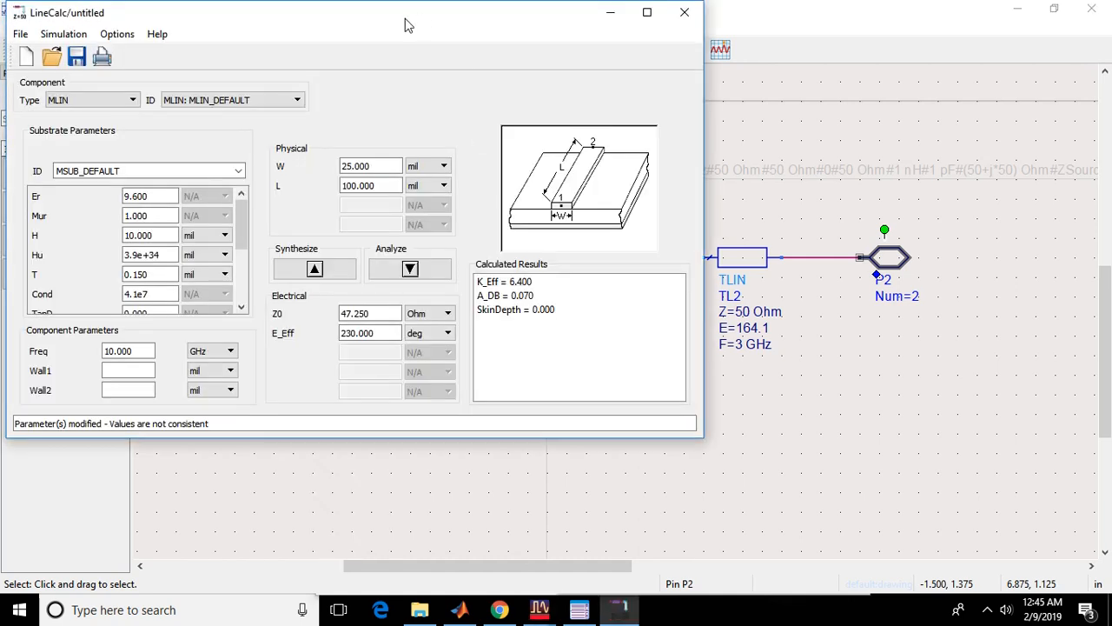
pyautogui.moveTo(404, 24); pyautogui.dragTo(1111, 26)
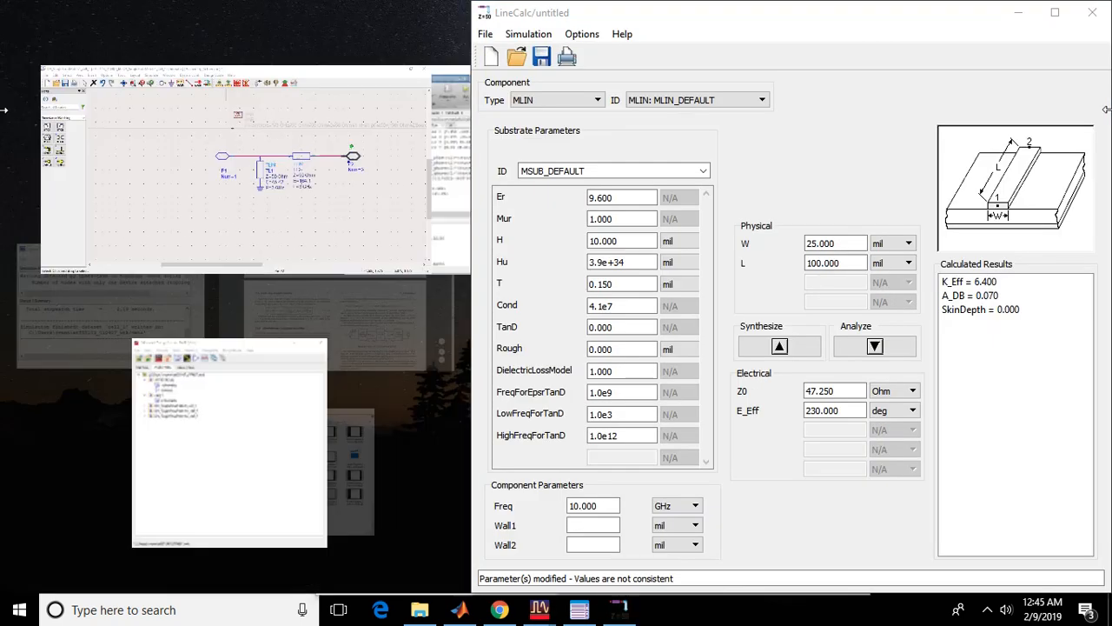
pyautogui.click(192, 165)
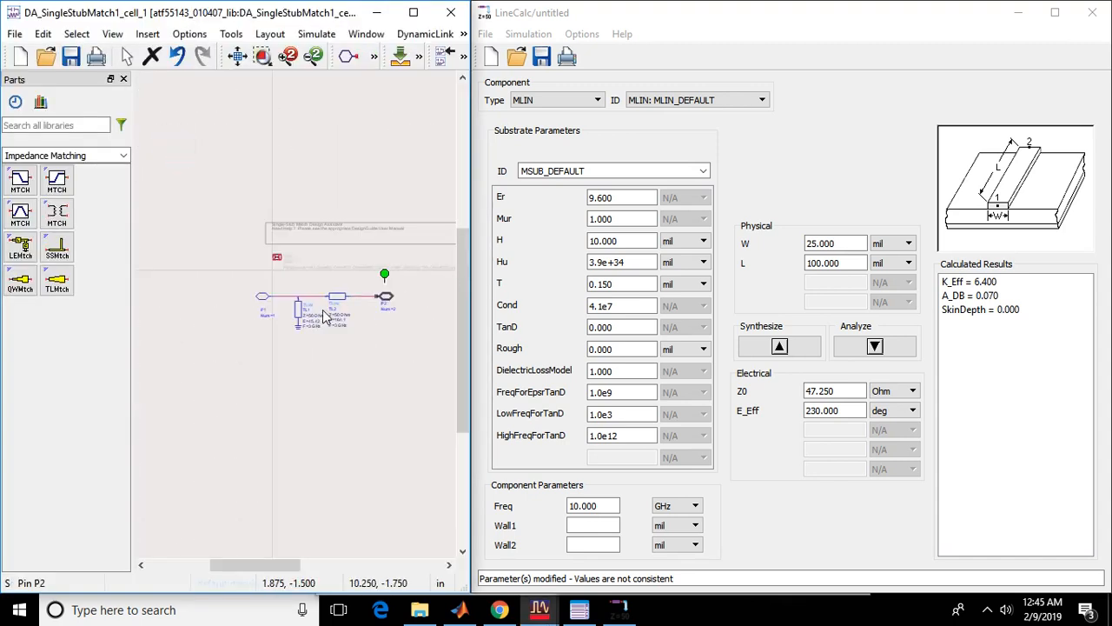
pyautogui.scroll(3, 325, 317)
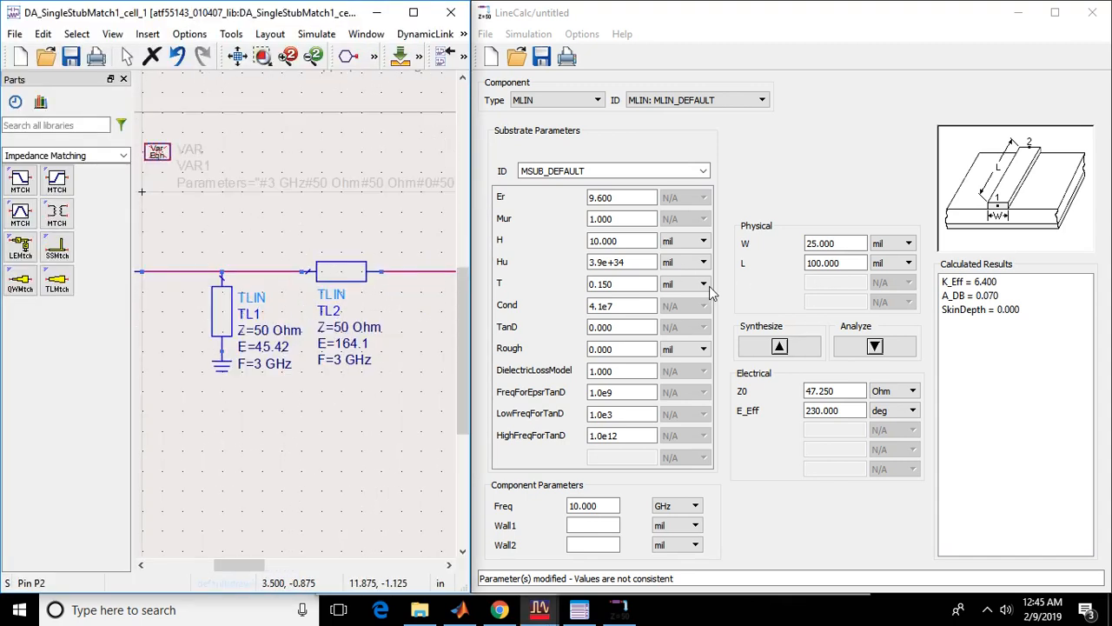
# Step: In LineCalc, set the substrate height H to 25.0 mil and enter TL1's electrical values, Z0 = 50 Ohm and E_Eff = 45.42 deg
pyautogui.moveTo(636, 241); pyautogui.dragTo(565, 240)
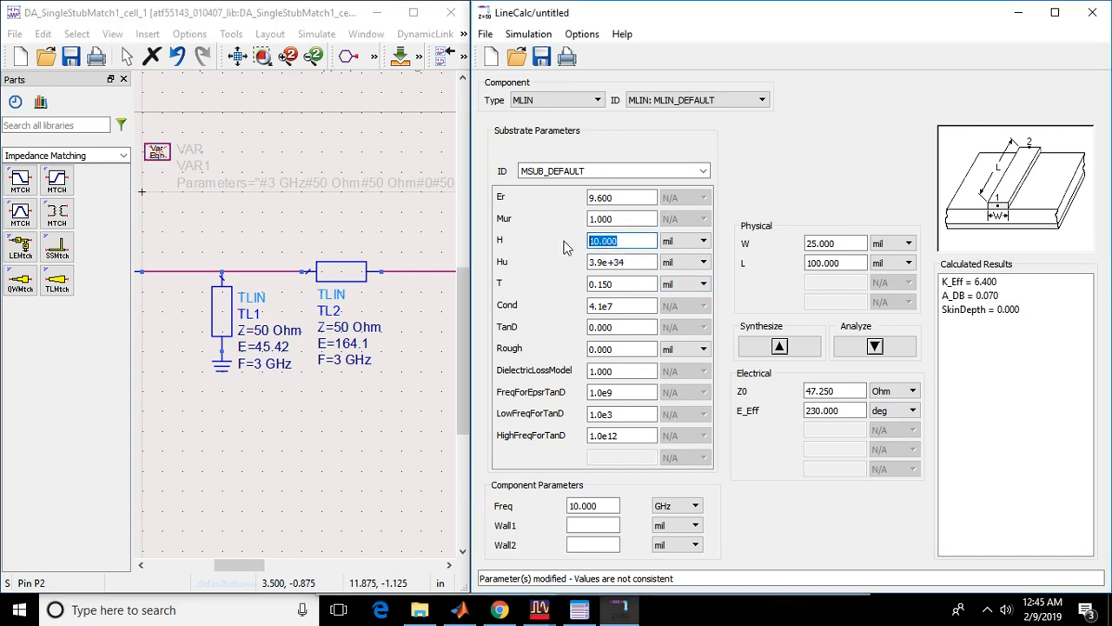
pyautogui.write('25.0')
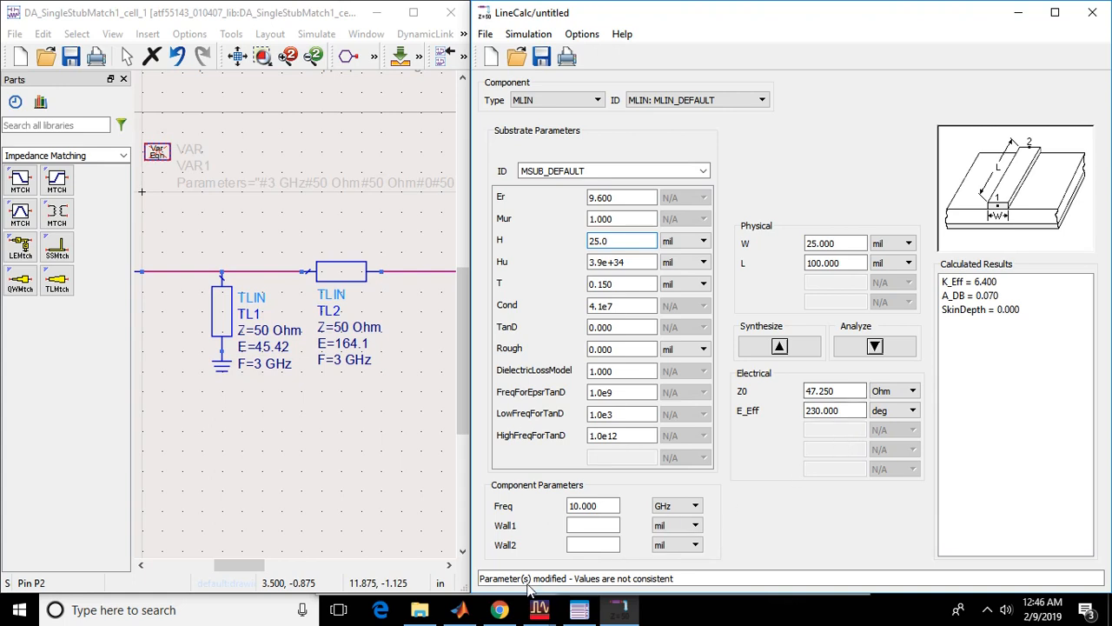
pyautogui.moveTo(843, 393); pyautogui.dragTo(743, 395)
pyautogui.write('50')
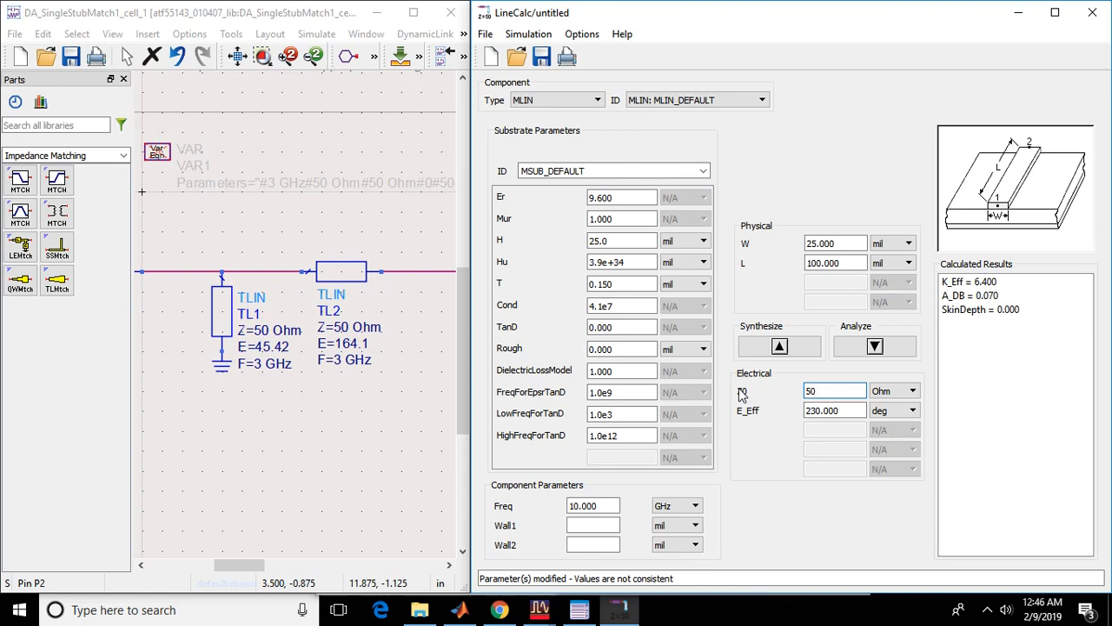
pyautogui.moveTo(849, 411); pyautogui.dragTo(787, 414)
pyautogui.press('BackSpace')
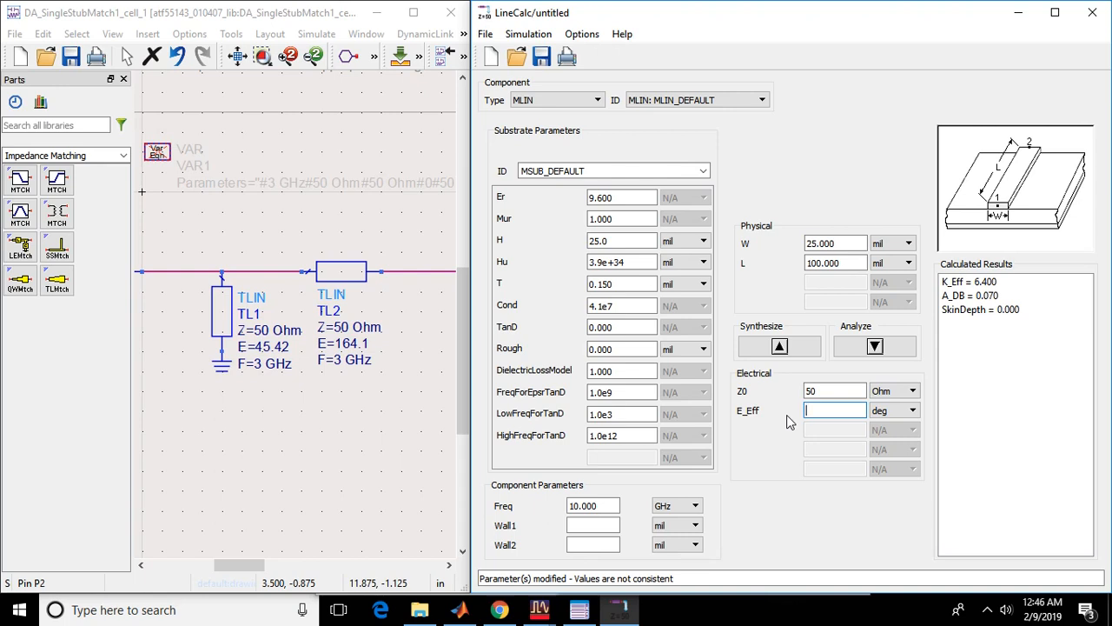
pyautogui.write('45.42')
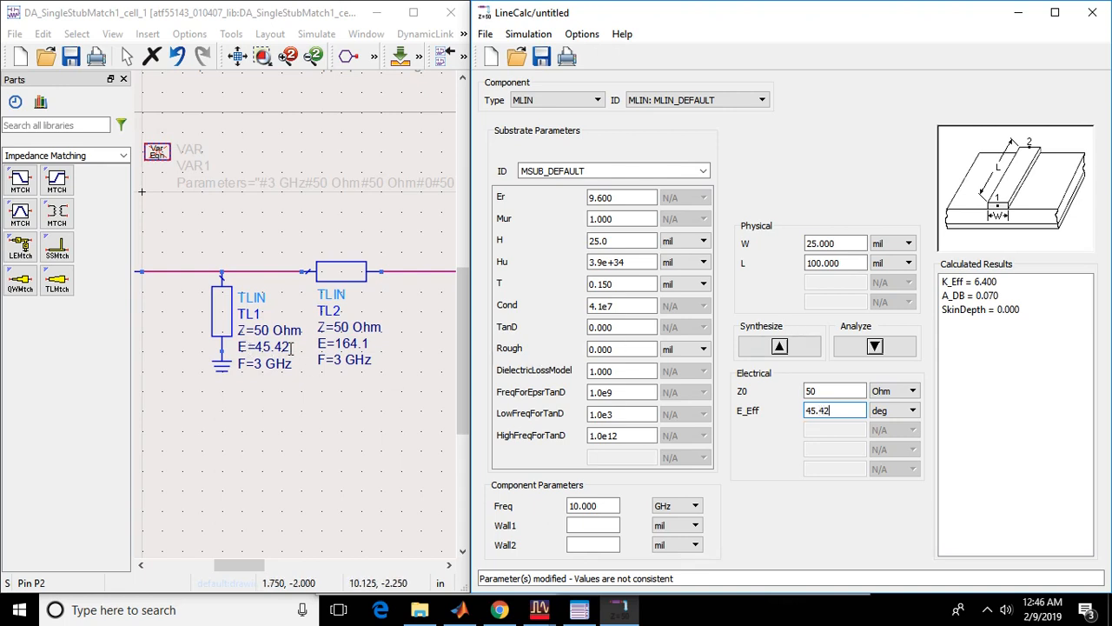
# Step: Set the LineCalc component frequency to 3.0 GHz, synthesize TL1's microstrip width and length, and minimize the simulation status window
pyautogui.click(600, 509)
pyautogui.doubleClick(600, 509)
pyautogui.write('3')
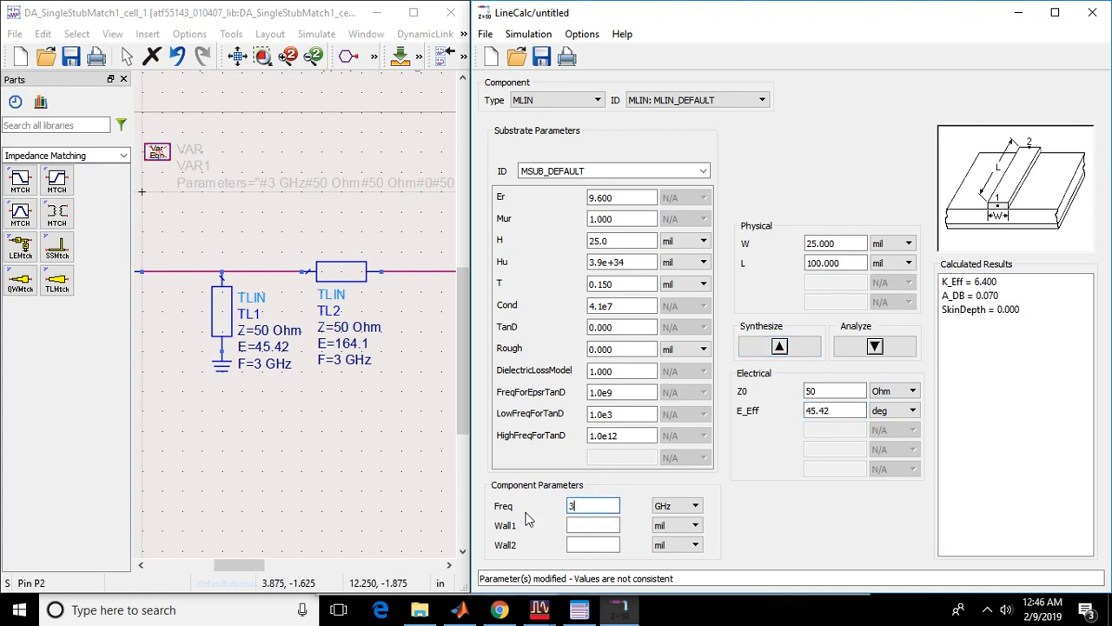
pyautogui.write('.0')
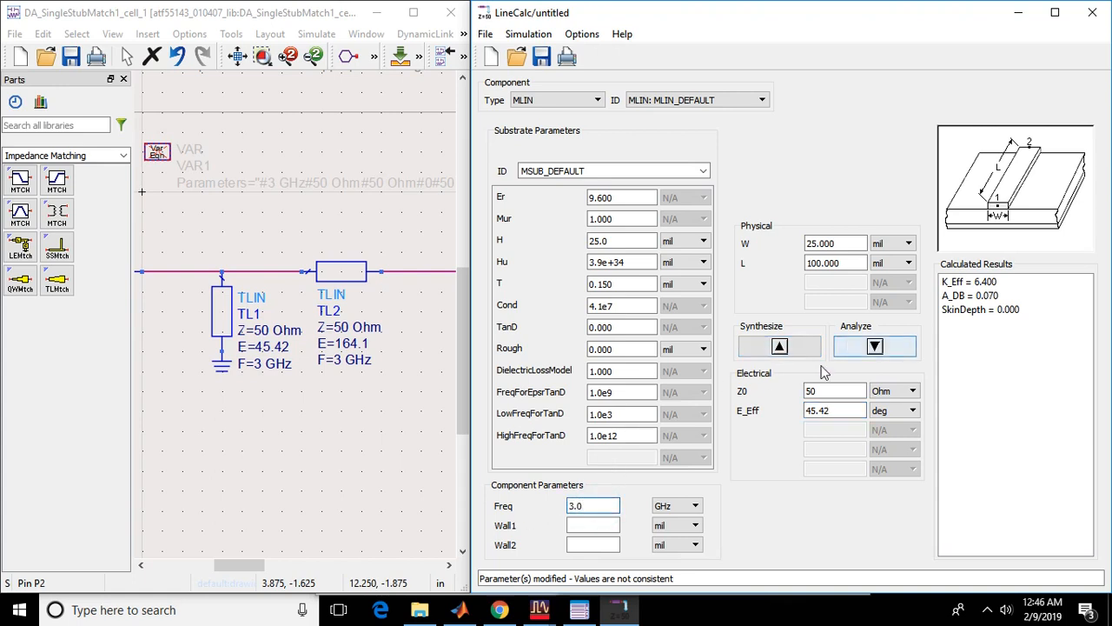
pyautogui.click(779, 346)
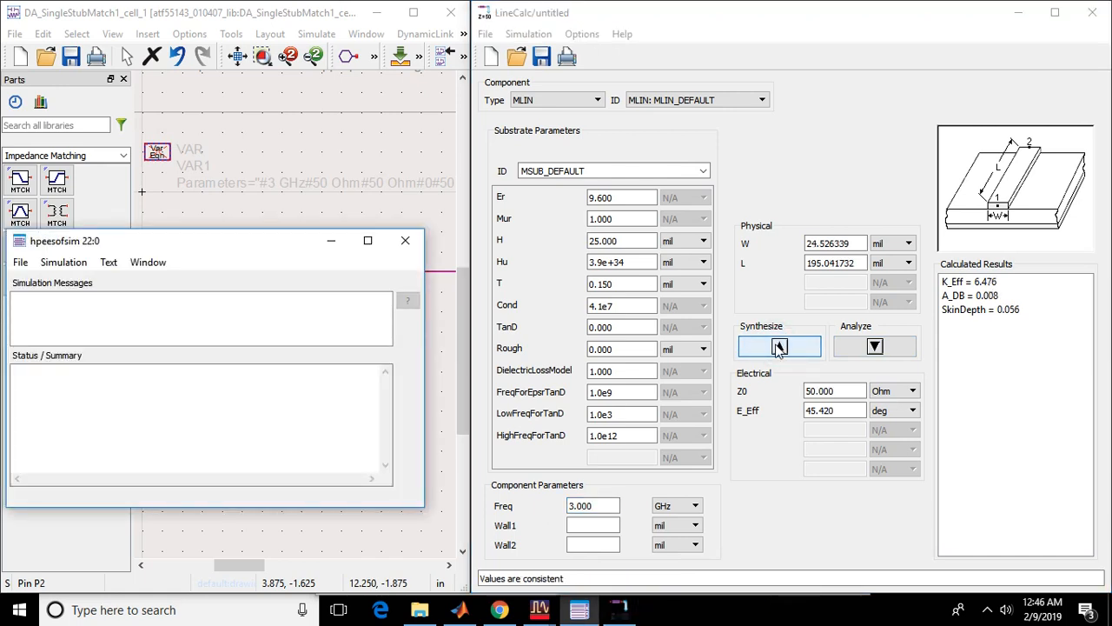
pyautogui.click(331, 243)
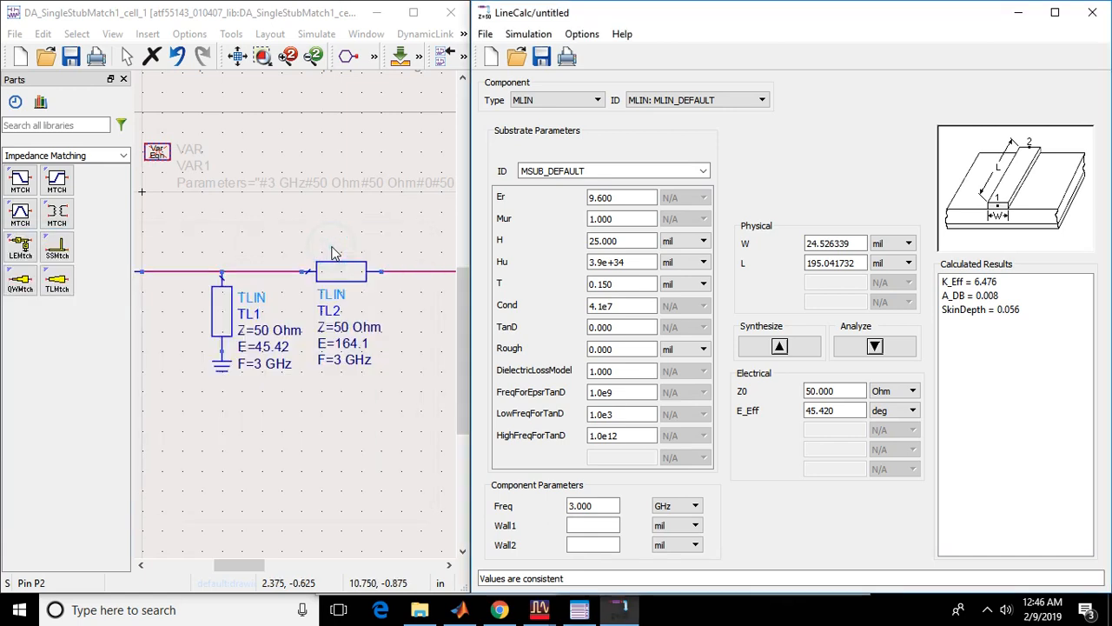
# Step: Return to the cell_1 schematic and place two TLines-Microstrip MLIN lines, a horizontal one above DA_SingleStubMatch1 and a vertical one beside the input wire
pyautogui.click(420, 57)
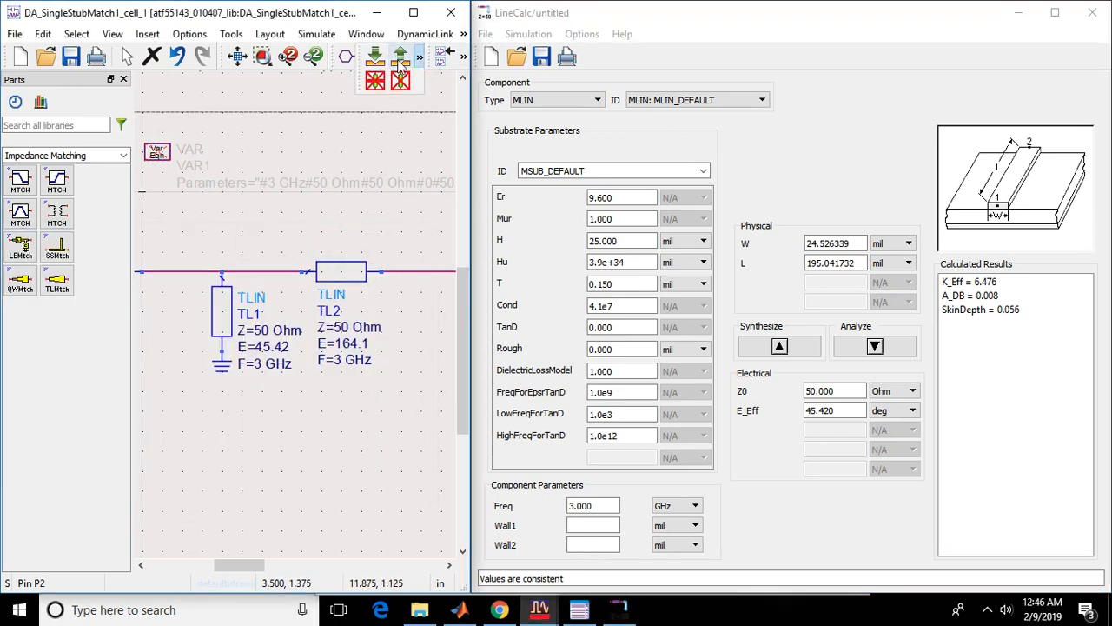
pyautogui.click(400, 59)
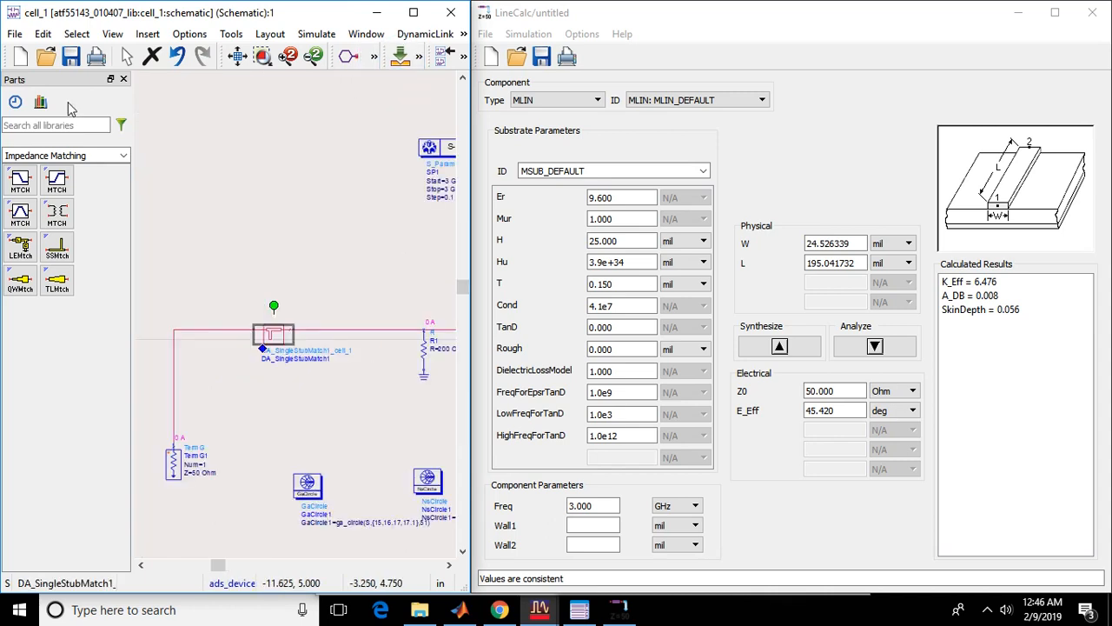
pyautogui.click(124, 154)
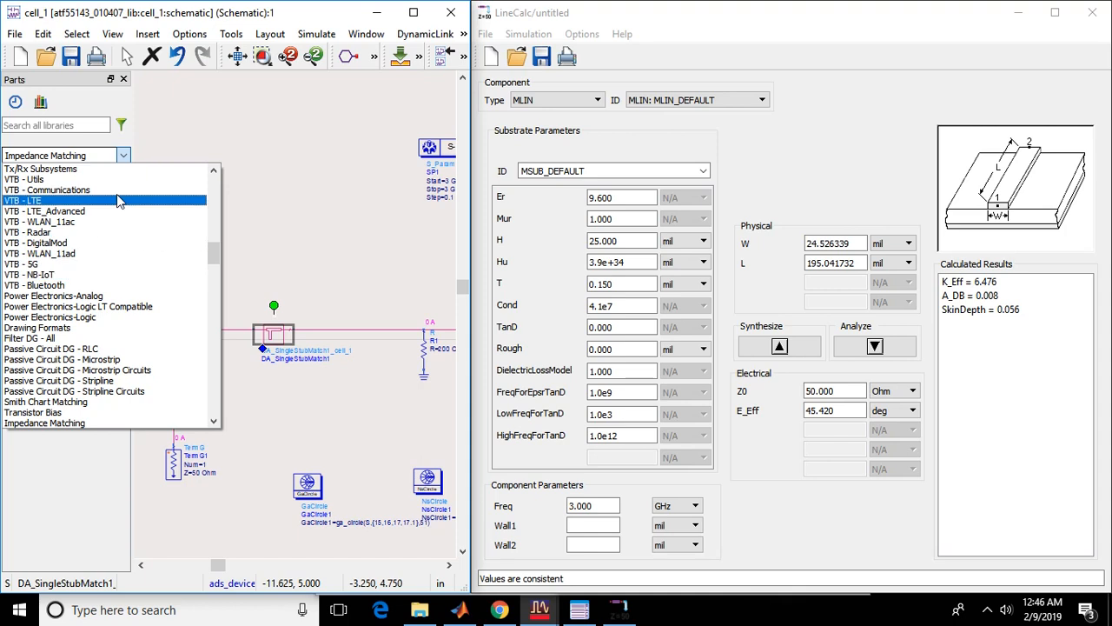
pyautogui.moveTo(213, 248); pyautogui.dragTo(216, 185)
pyautogui.click(62, 235)
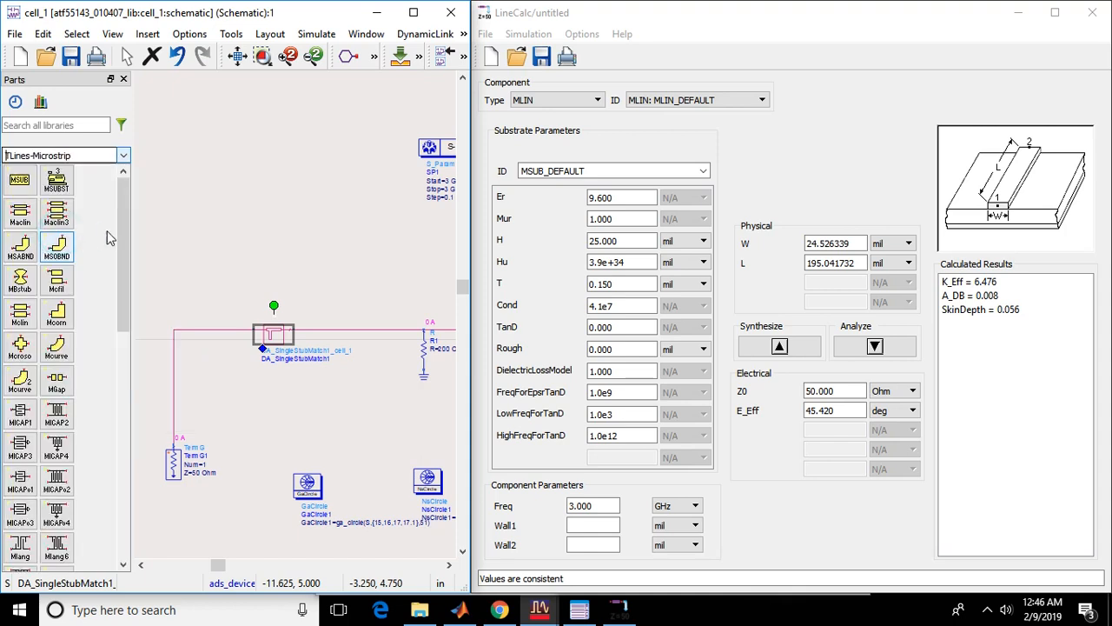
pyautogui.scroll(-5, 104, 409)
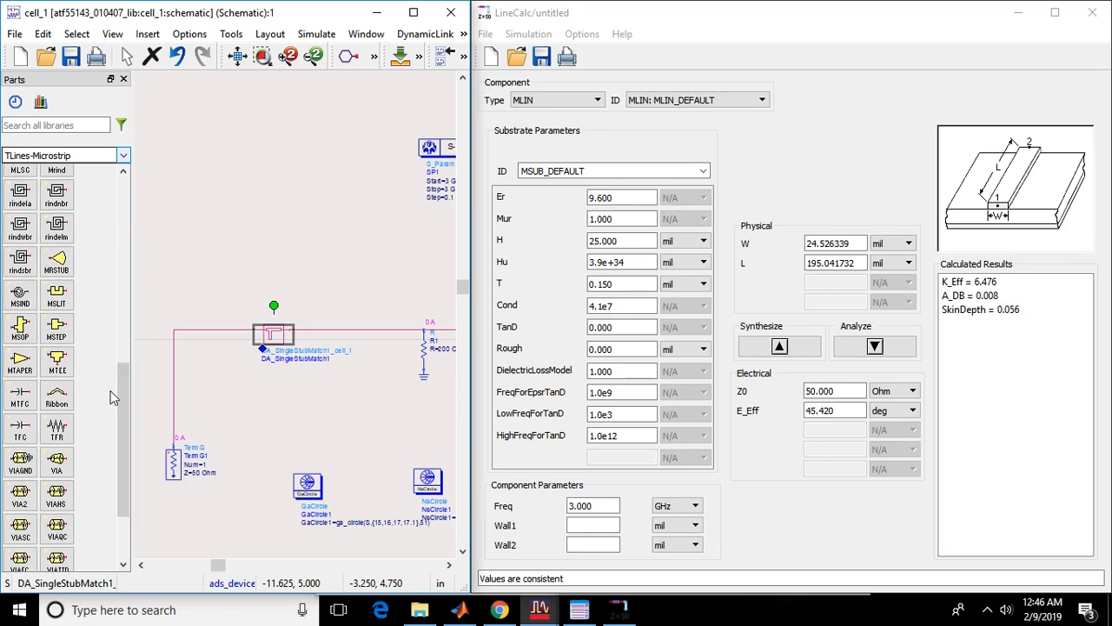
pyautogui.moveTo(122, 417); pyautogui.dragTo(115, 345)
pyautogui.click(19, 300)
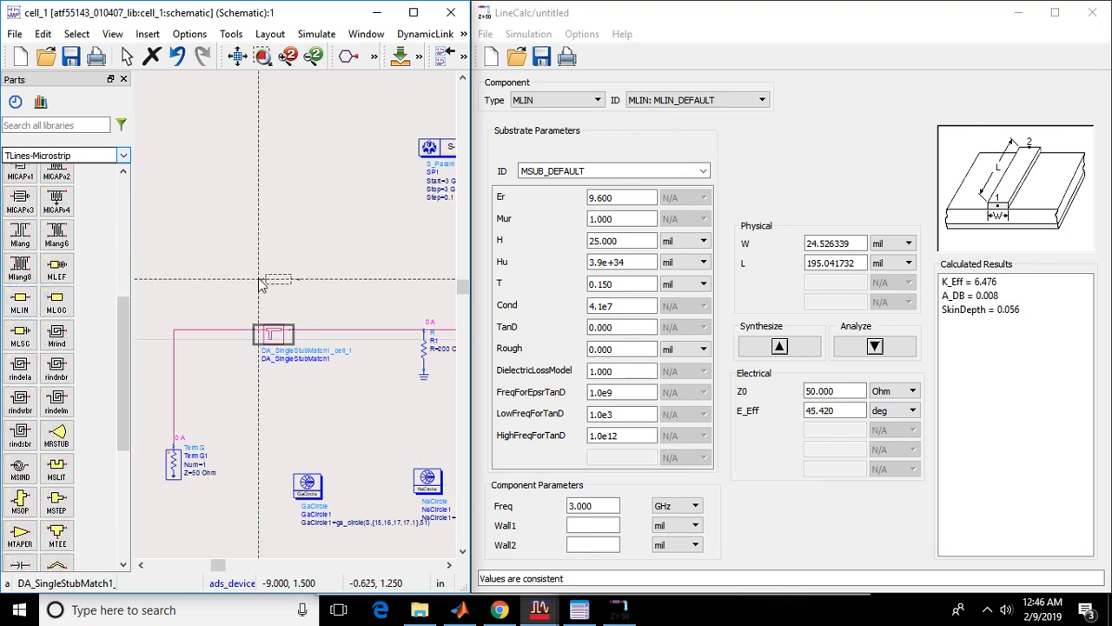
pyautogui.click(260, 283)
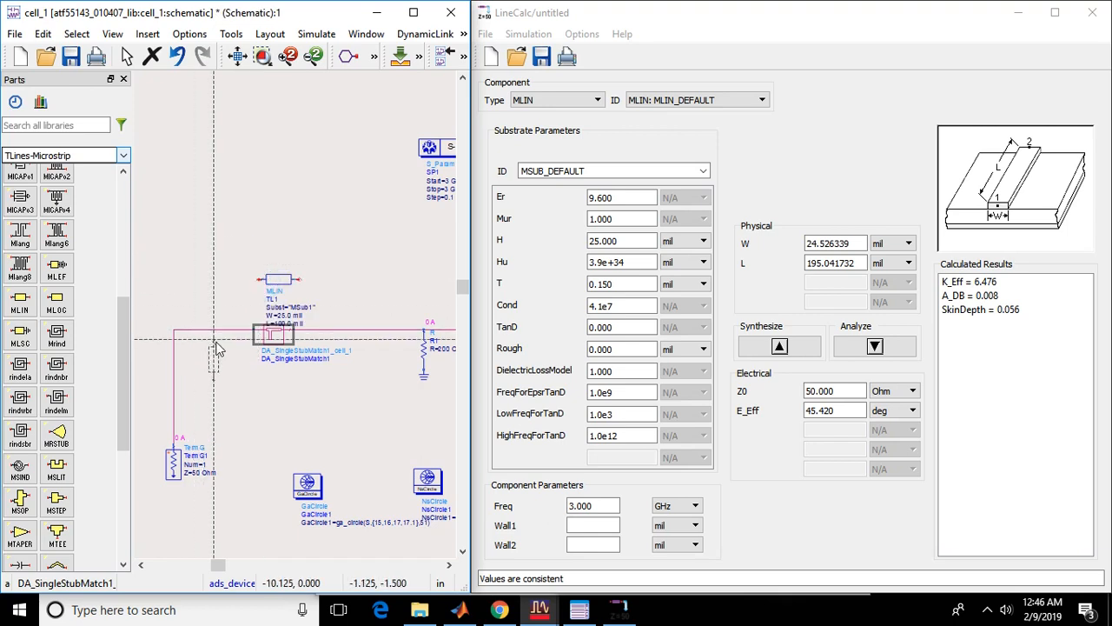
pyautogui.click(150, 330)
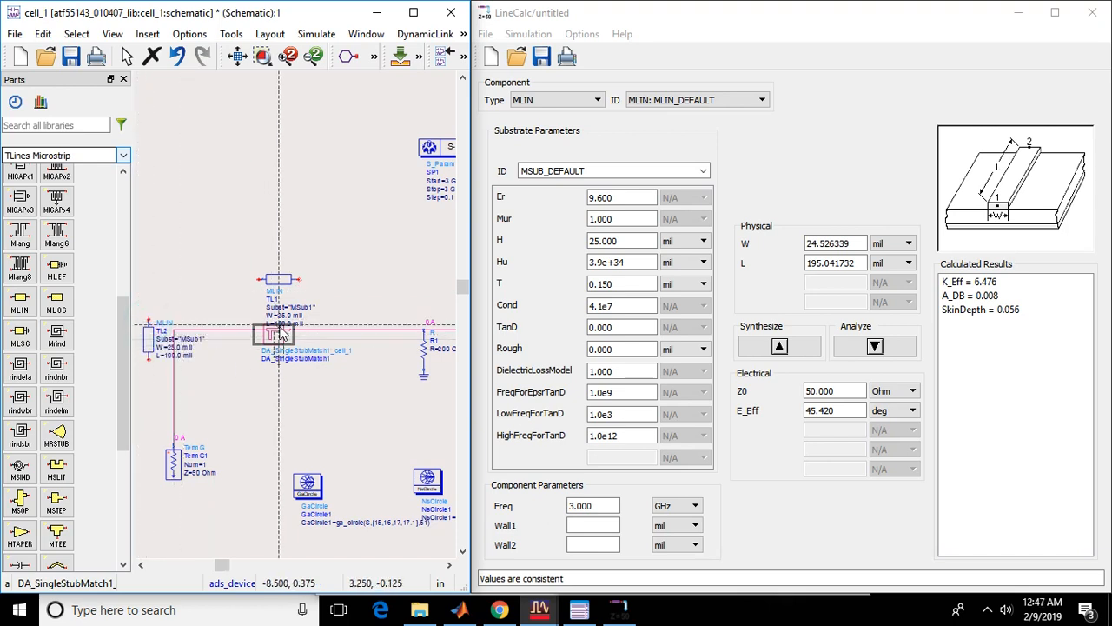
pyautogui.press('Escape')
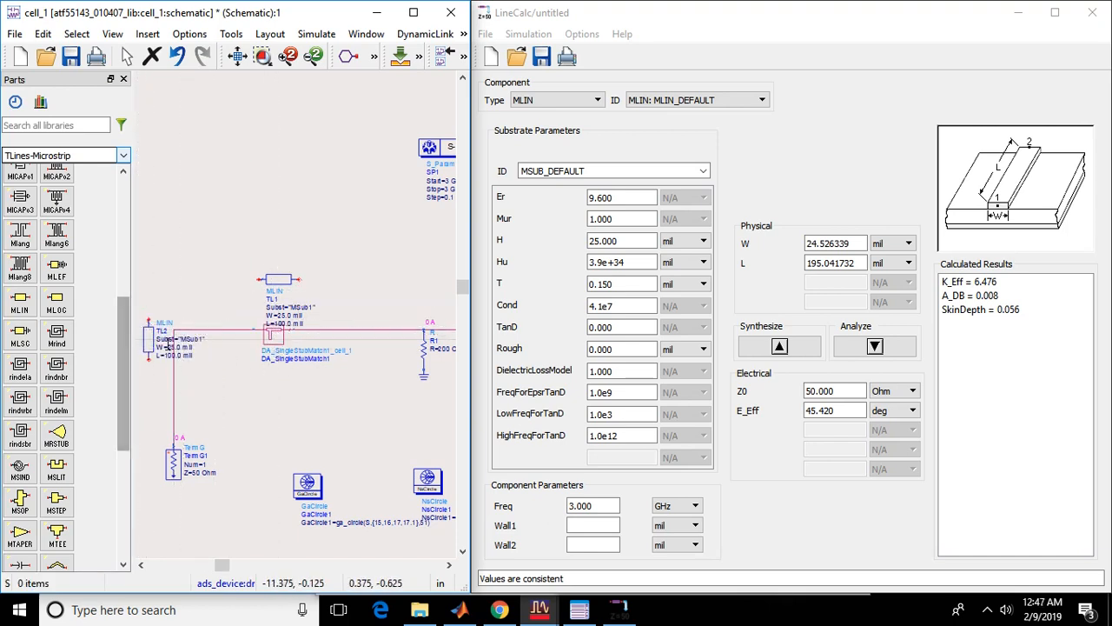
# Step: Move the vertical MLIN TL2 above the input wire so that its parameters no longer overlap the wire
pyautogui.click(170, 346)
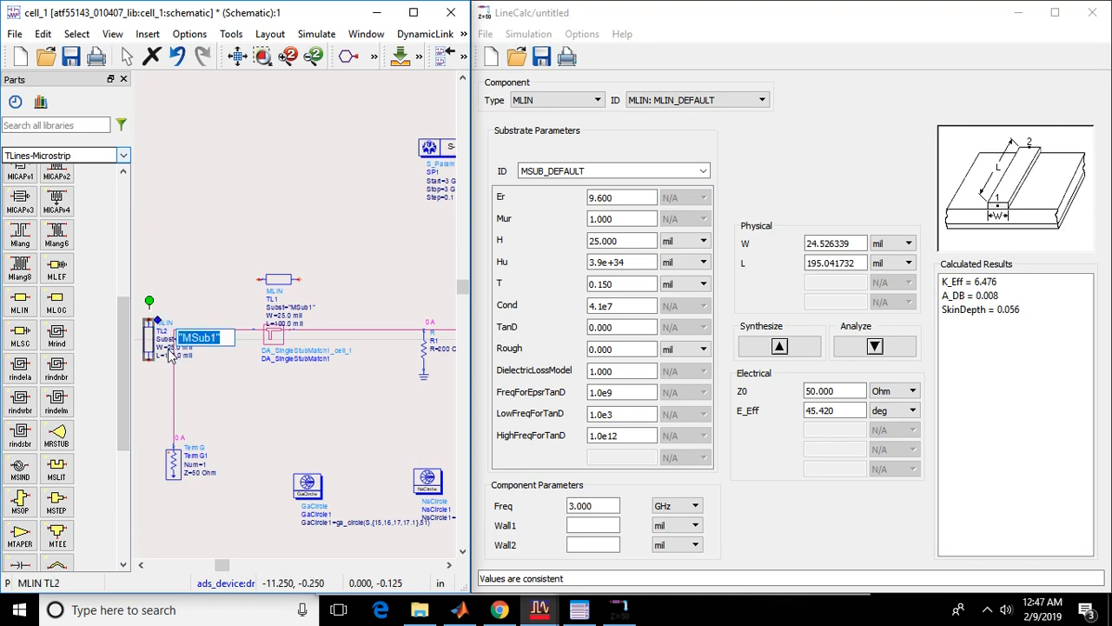
pyautogui.scroll(3, 233, 339)
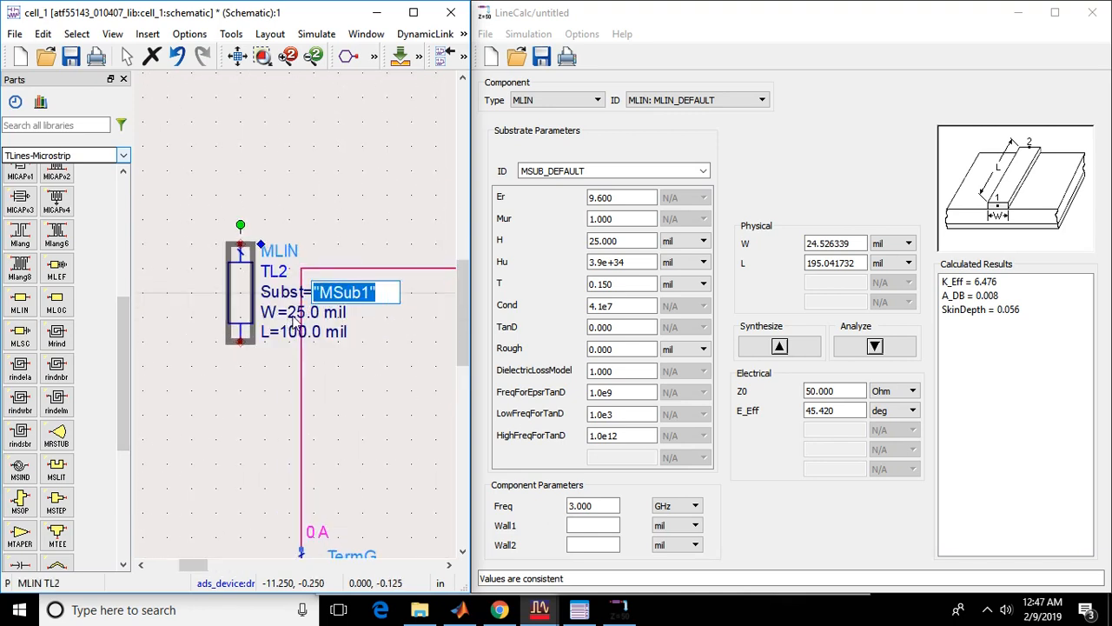
pyautogui.click(179, 280)
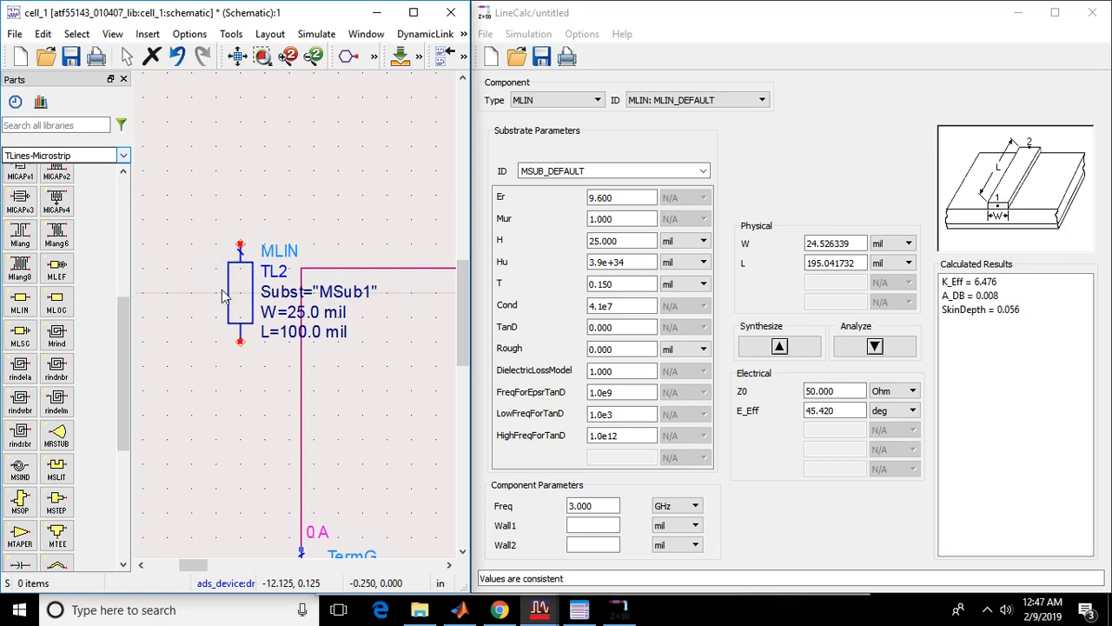
pyautogui.moveTo(265, 294); pyautogui.dragTo(375, 172)
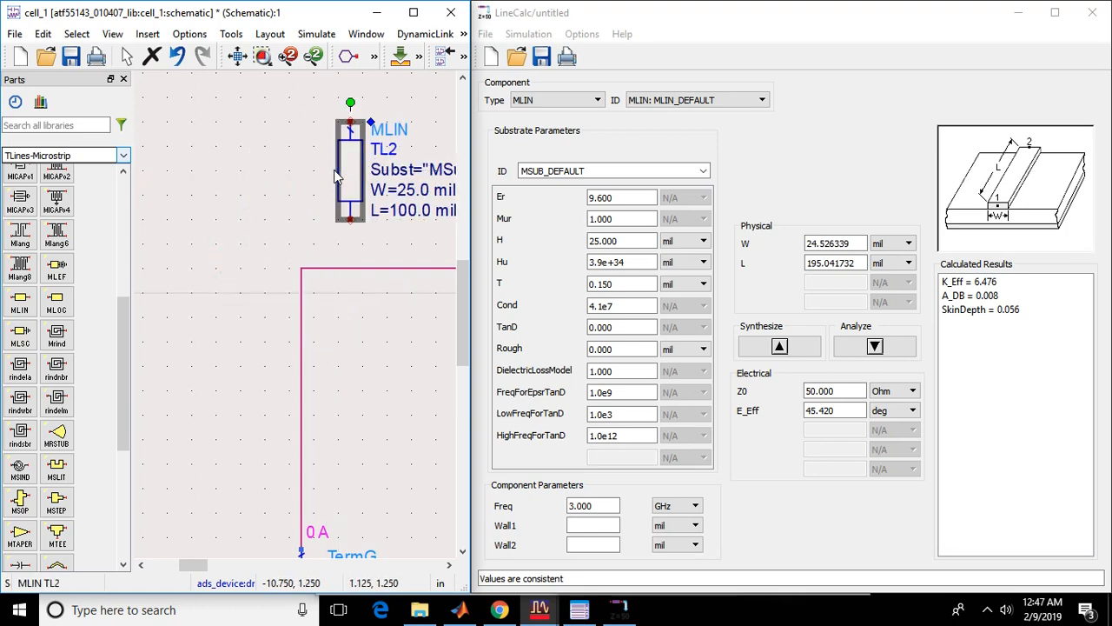
# Step: Set the vertical MLIN TL2's width W to 24.53 mil and its length L to 195.04 mil
pyautogui.click(412, 191)
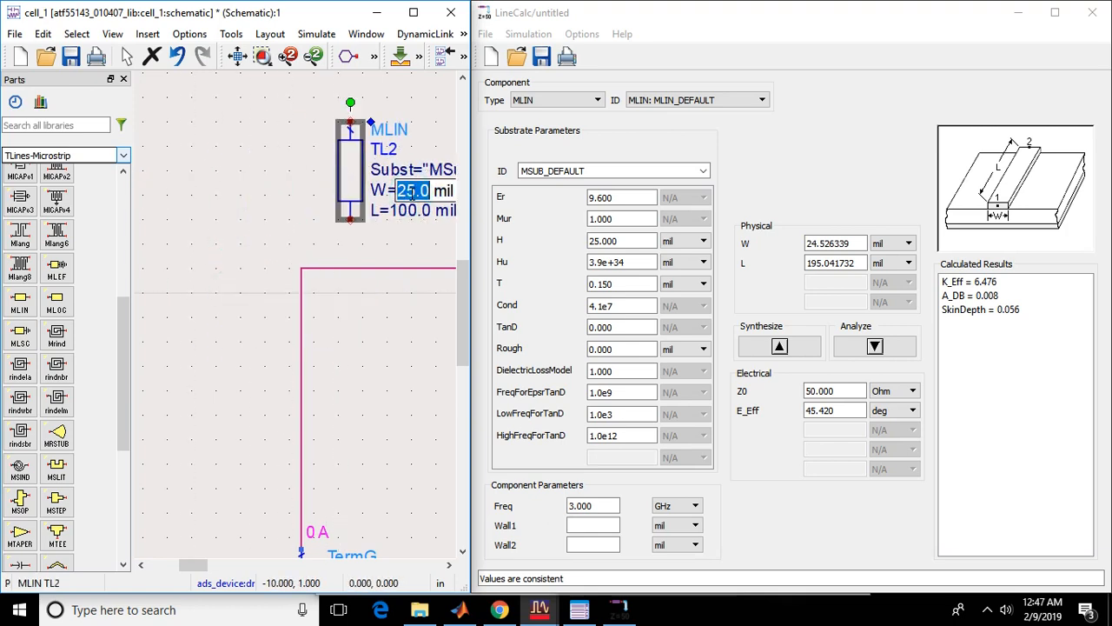
pyautogui.write('24.53')
pyautogui.press('Tab')
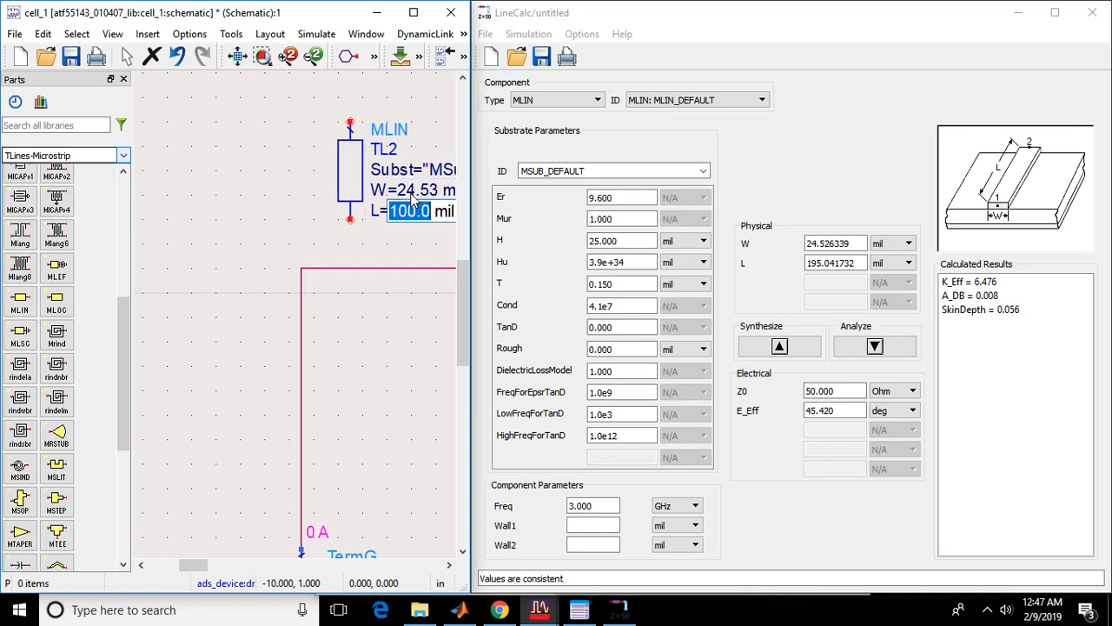
pyautogui.write('195')
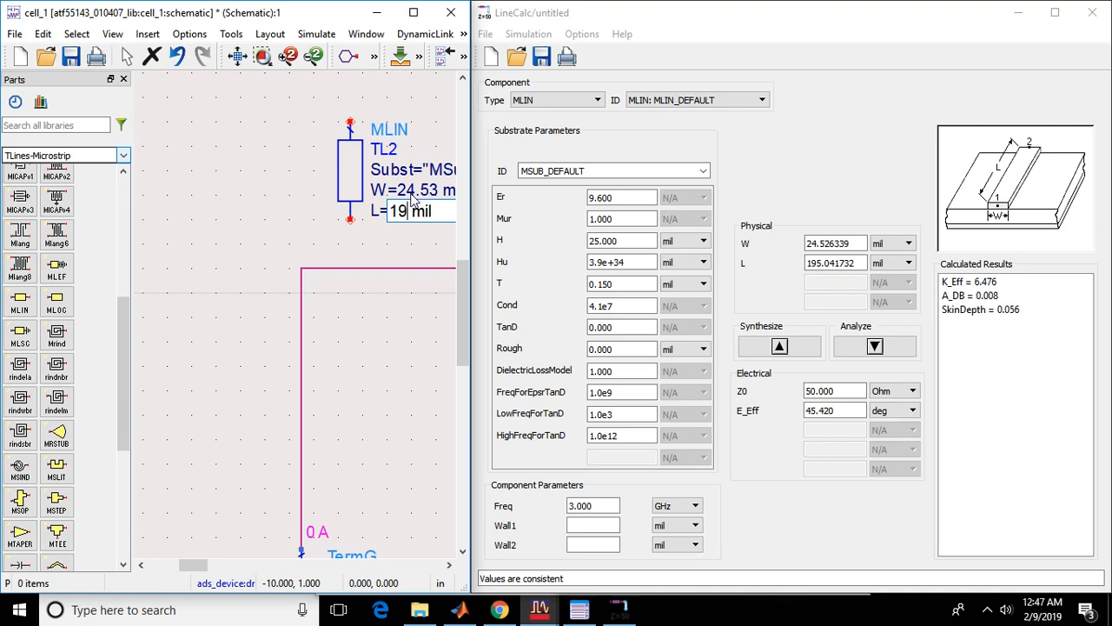
pyautogui.write('.04')
pyautogui.press('Return')
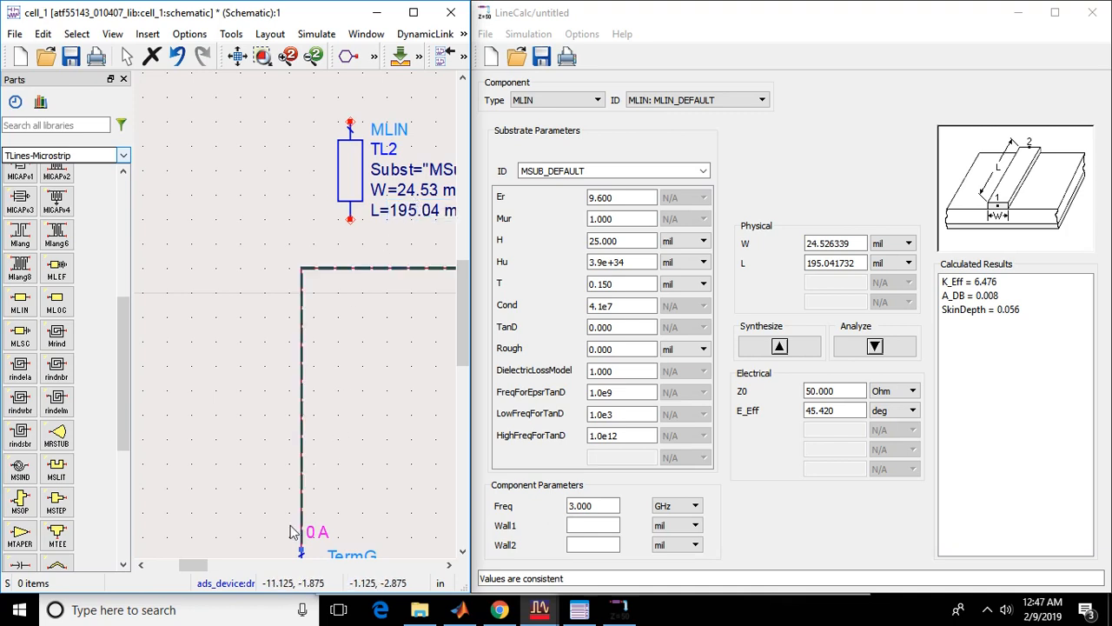
# Step: Move the horizontal MLIN TL1 up, clear of the DA_SingleStubMatch1 block, and push into that block
pyautogui.moveTo(189, 571); pyautogui.dragTo(213, 571)
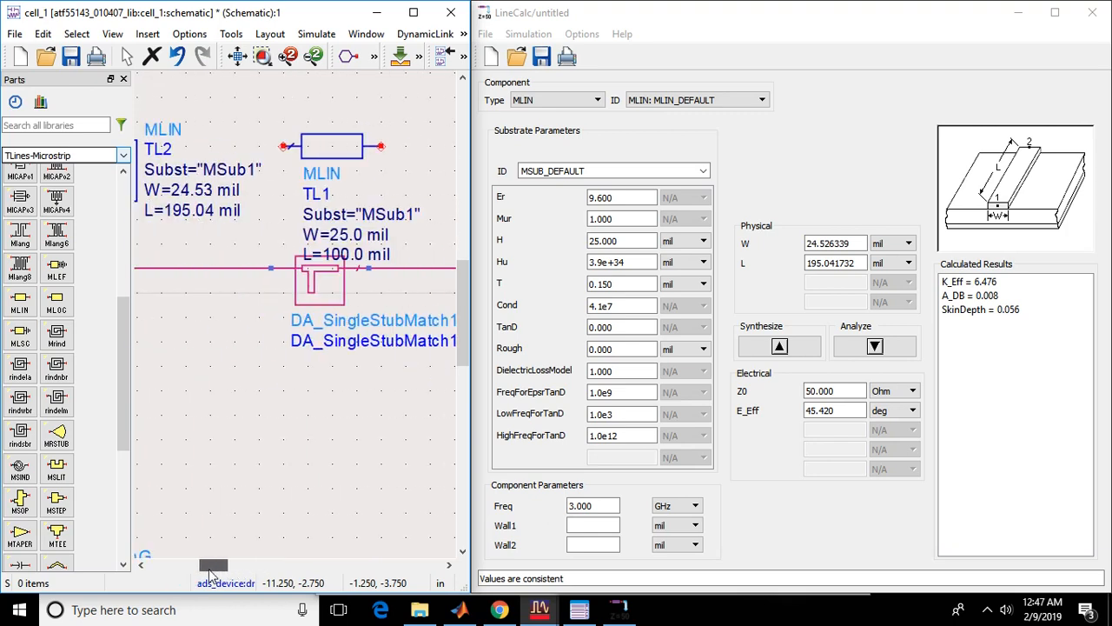
pyautogui.moveTo(345, 148); pyautogui.dragTo(345, 110)
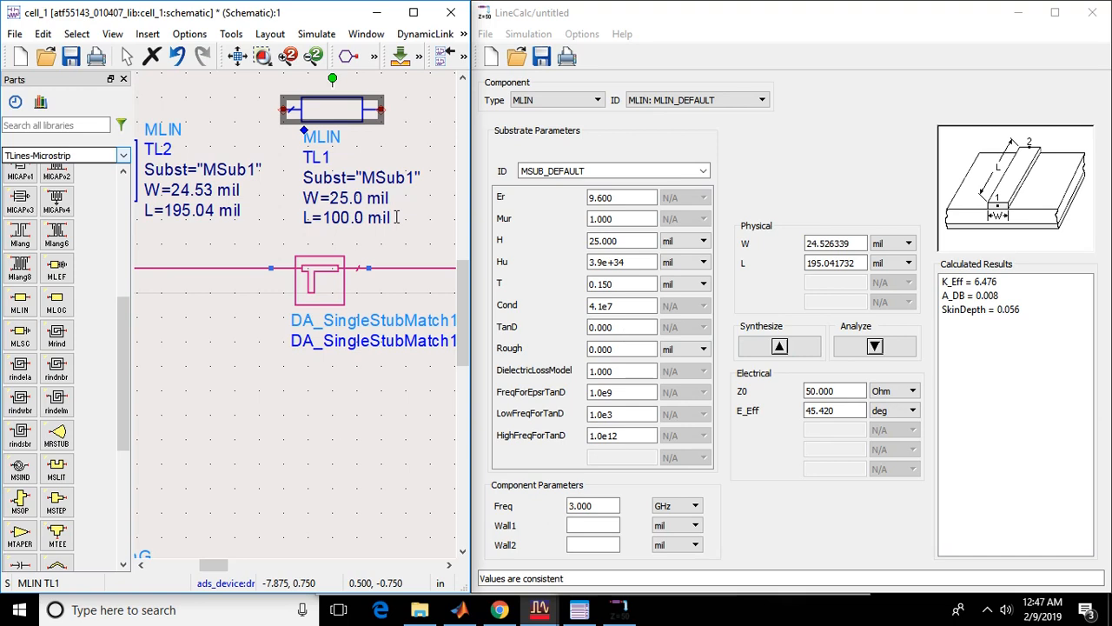
pyautogui.click(322, 297)
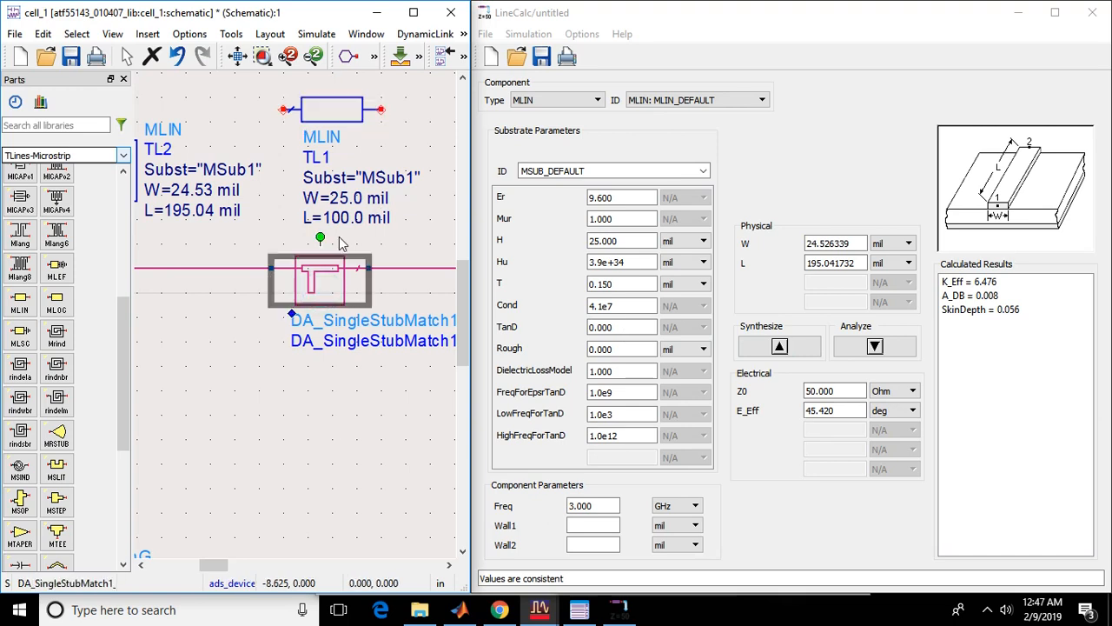
pyautogui.click(400, 56)
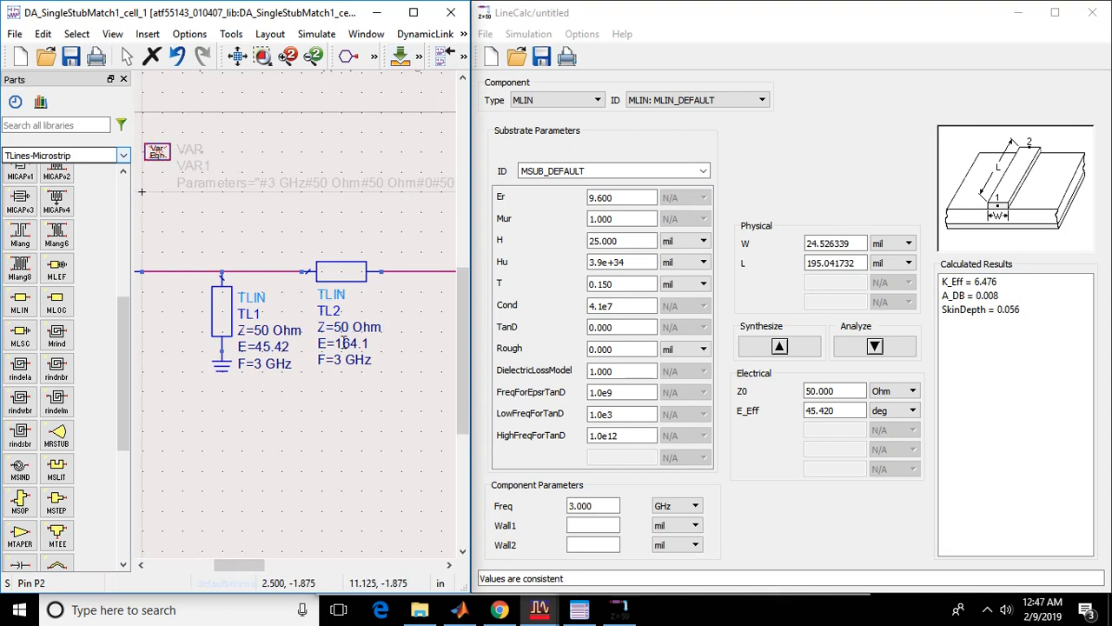
# Step: In LineCalc, set E_Eff to 164.1 deg for series line TL2, synthesize its dimensions, and minimize the simulation status window
pyautogui.doubleClick(830, 414)
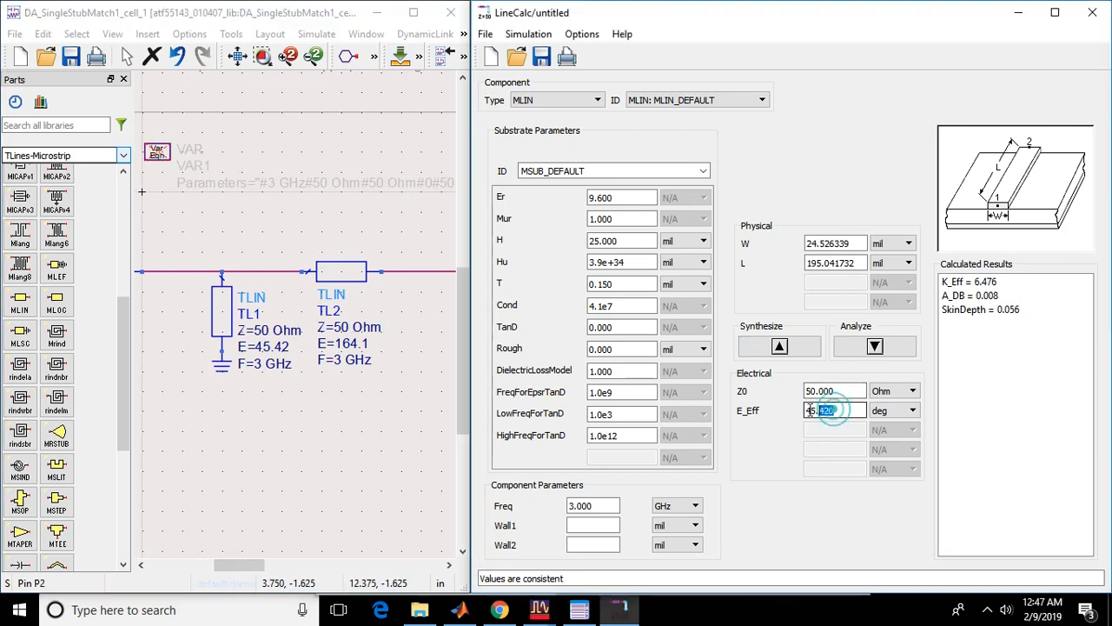
pyautogui.press('BackSpace')
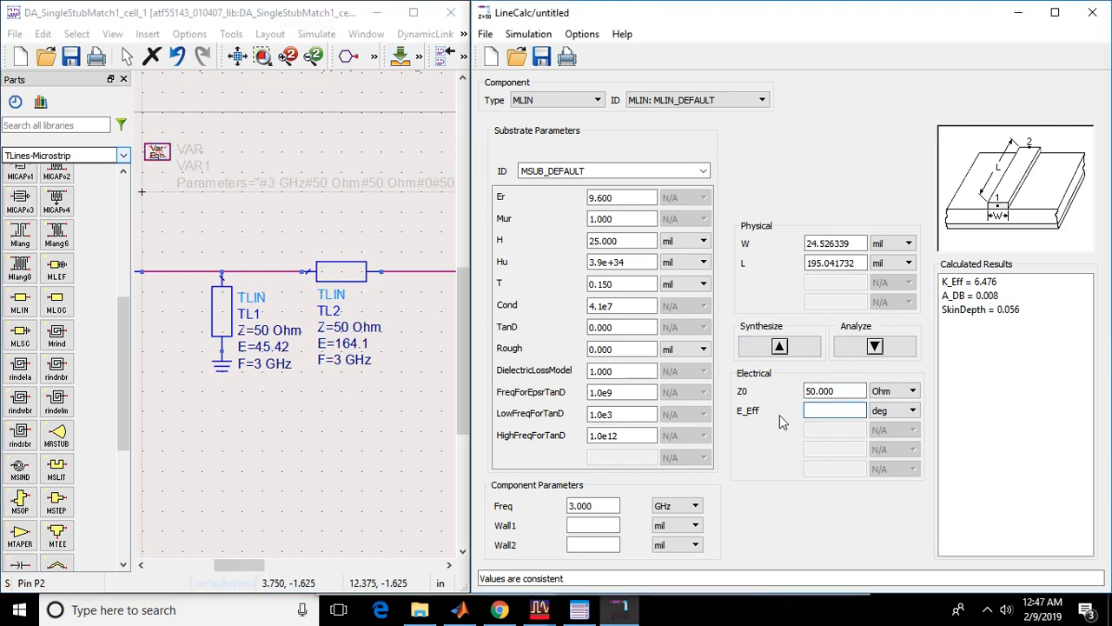
pyautogui.write('164.1')
pyautogui.click(779, 346)
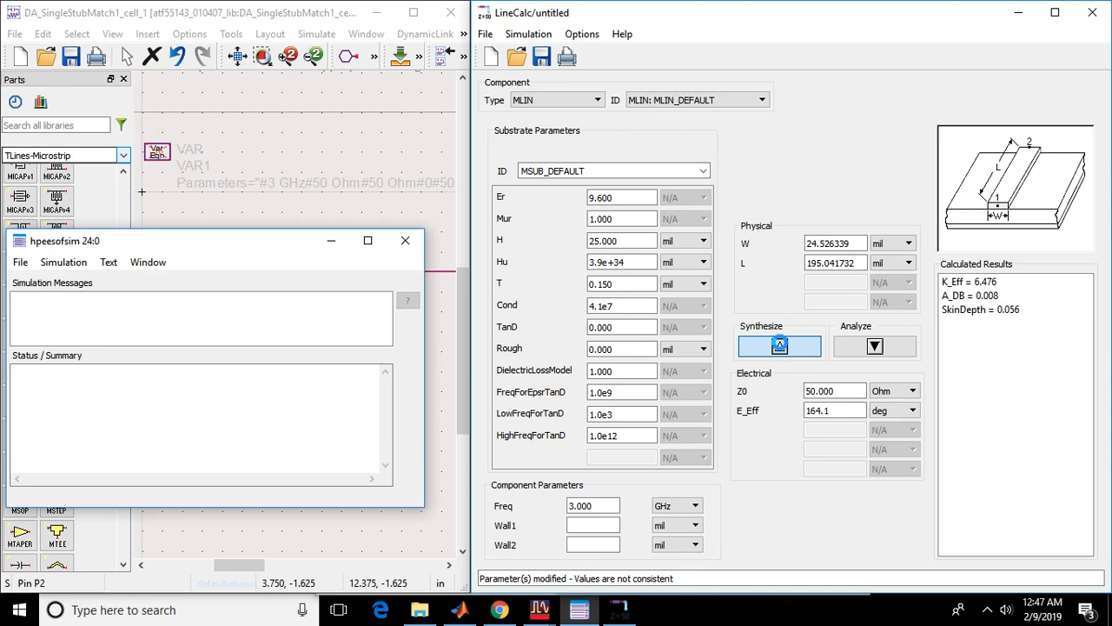
pyautogui.click(333, 241)
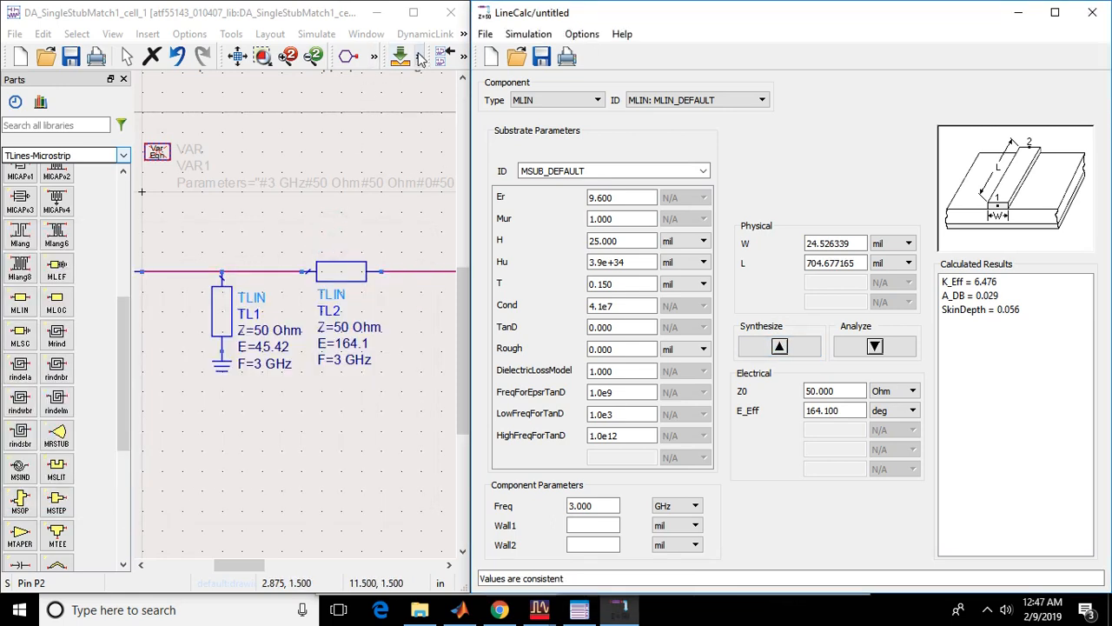
# Step: Return to the cell_1 schematic and set the horizontal MLIN TL1's length L to 704.68 mil and width W to 24.53 mil
pyautogui.click(420, 57)
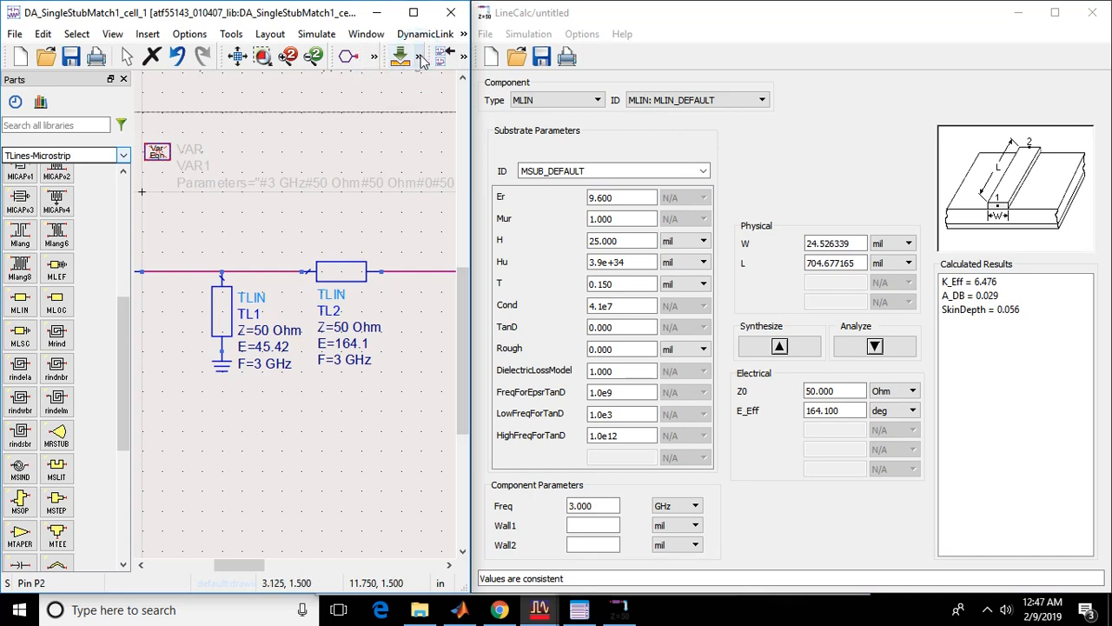
pyautogui.click(420, 58)
pyautogui.click(401, 54)
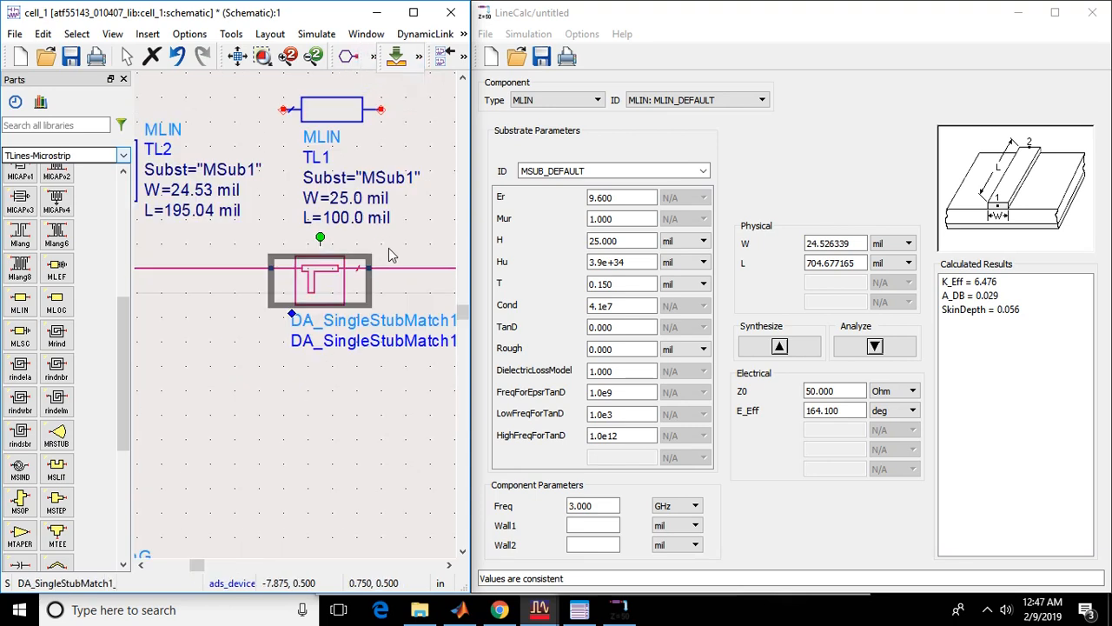
pyautogui.doubleClick(340, 218)
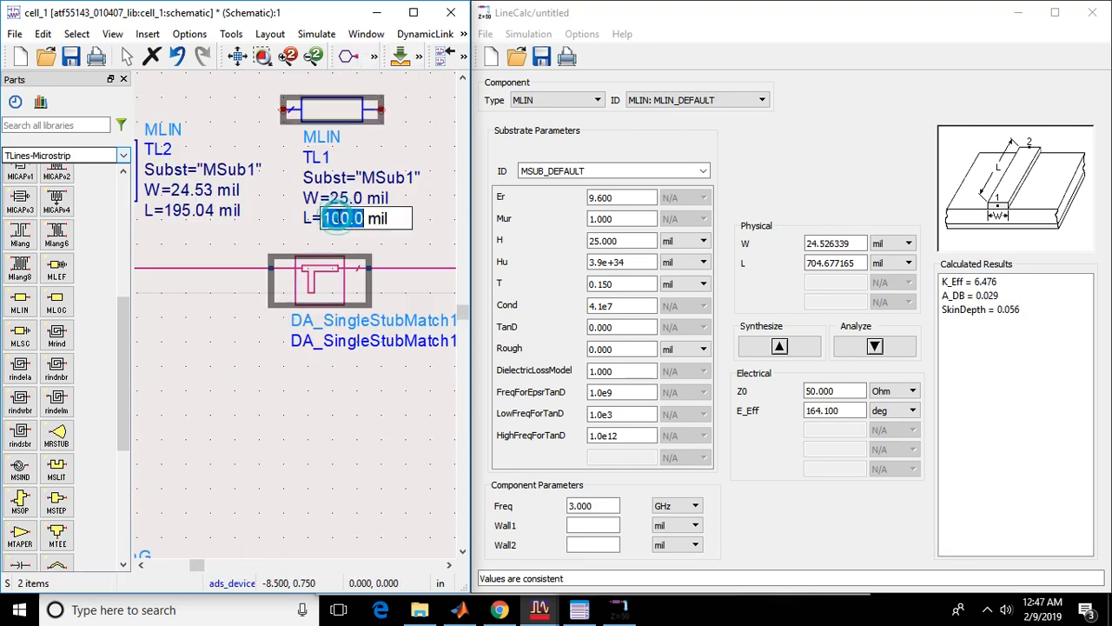
pyautogui.write('704.')
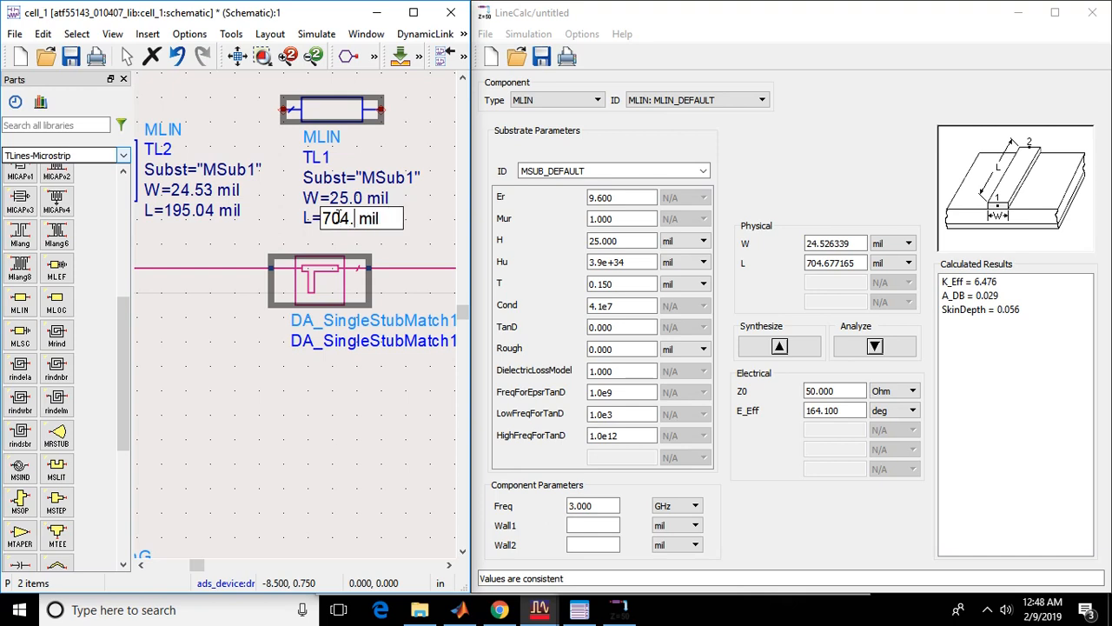
pyautogui.write('68')
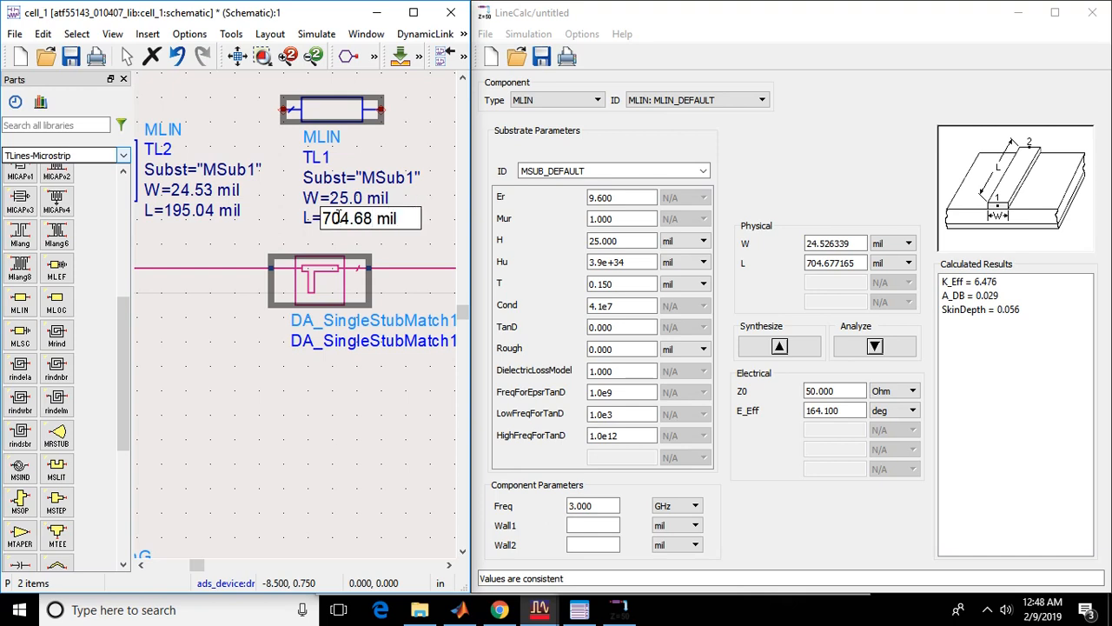
pyautogui.press('Return')
pyautogui.click(336, 198)
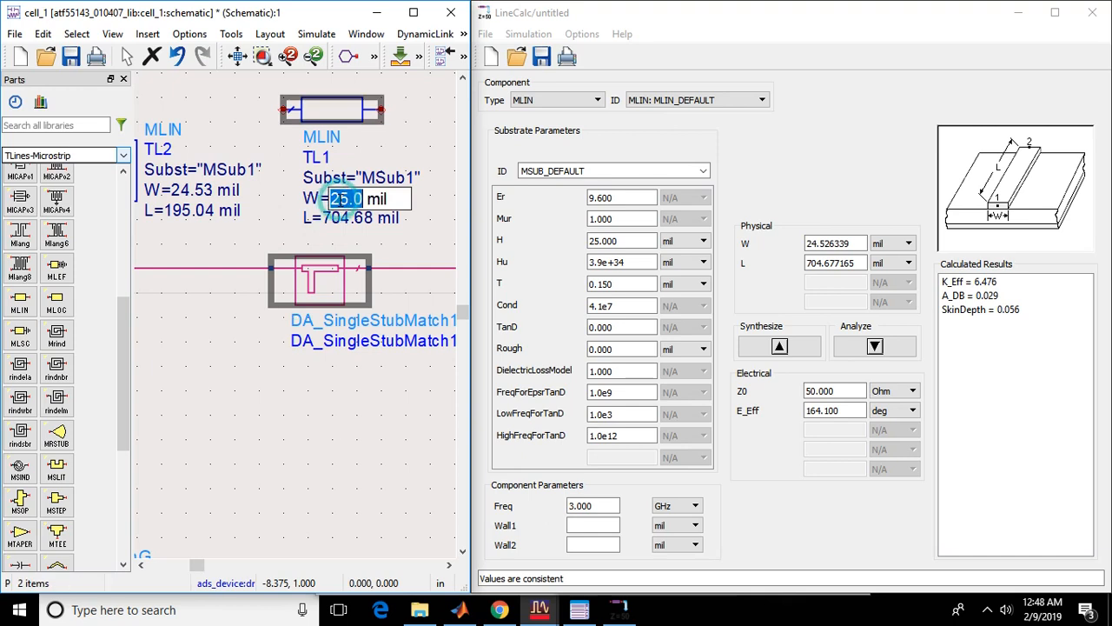
pyautogui.write('24.')
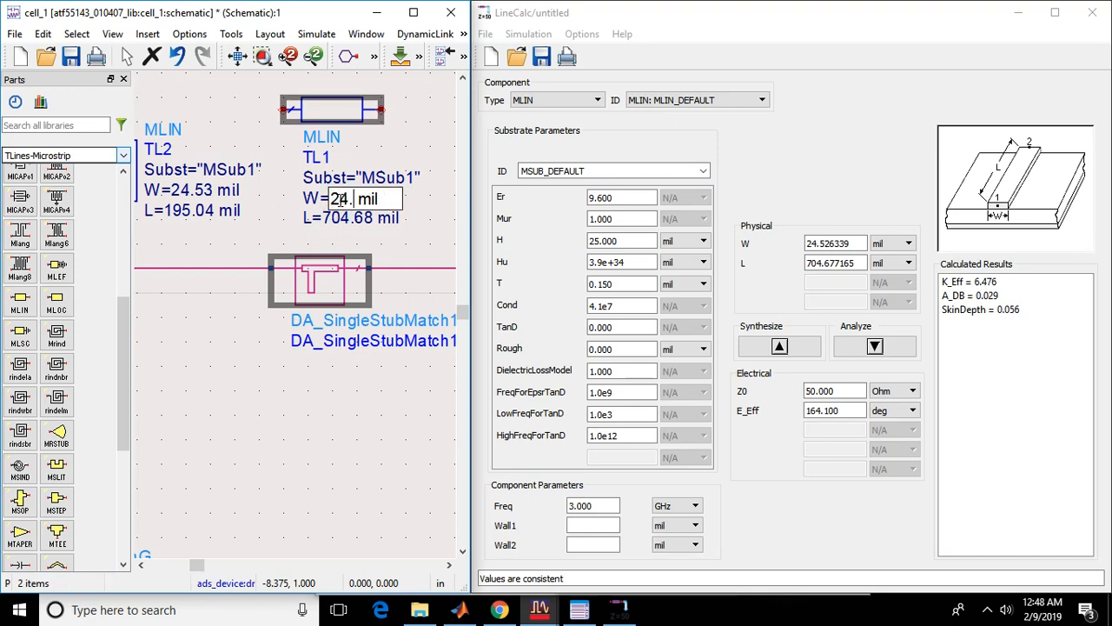
pyautogui.write('53')
pyautogui.press('Tab')
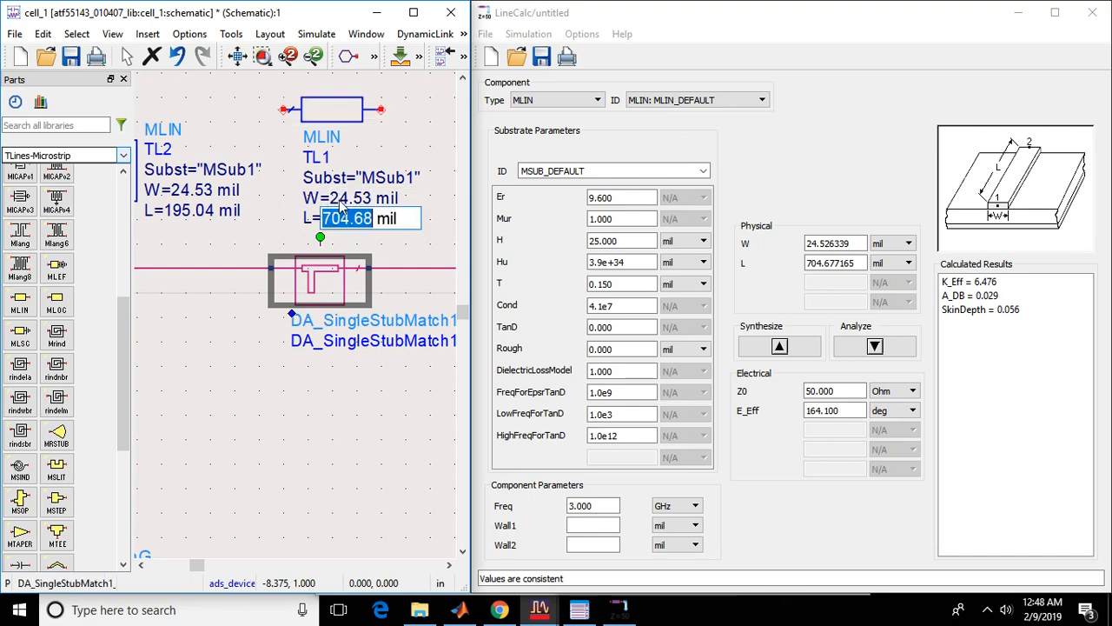
pyautogui.click(279, 383)
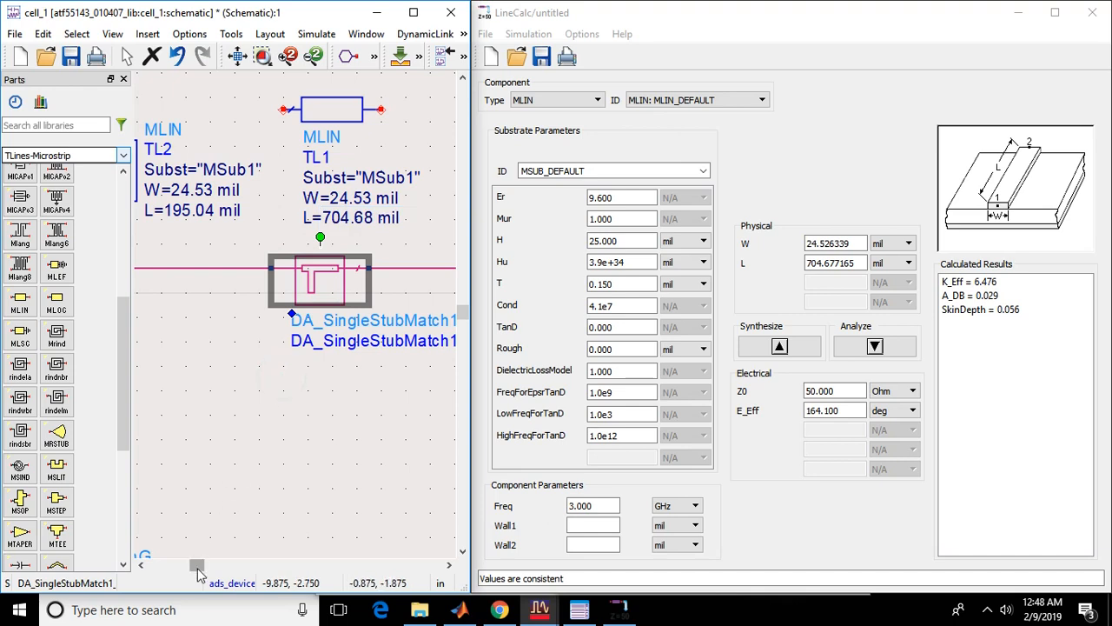
# Step: Place a horizontal MLIN above the DA_SingleStubMatch2 block and a vertical MLIN beside it, above the output wire
pyautogui.moveTo(196, 572); pyautogui.dragTo(393, 565)
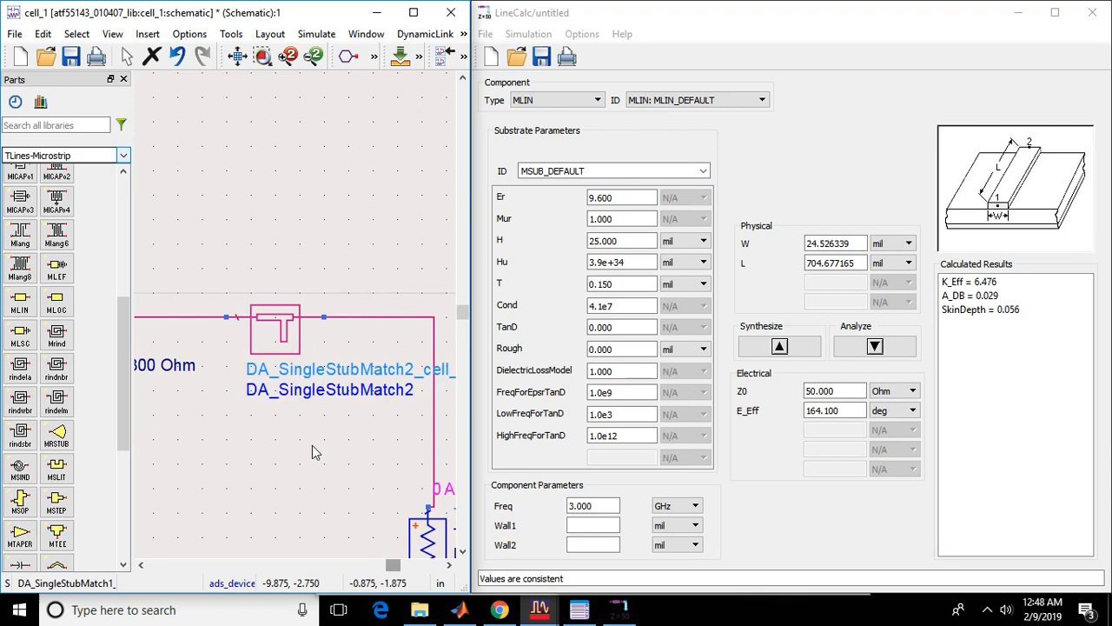
pyautogui.click(294, 327)
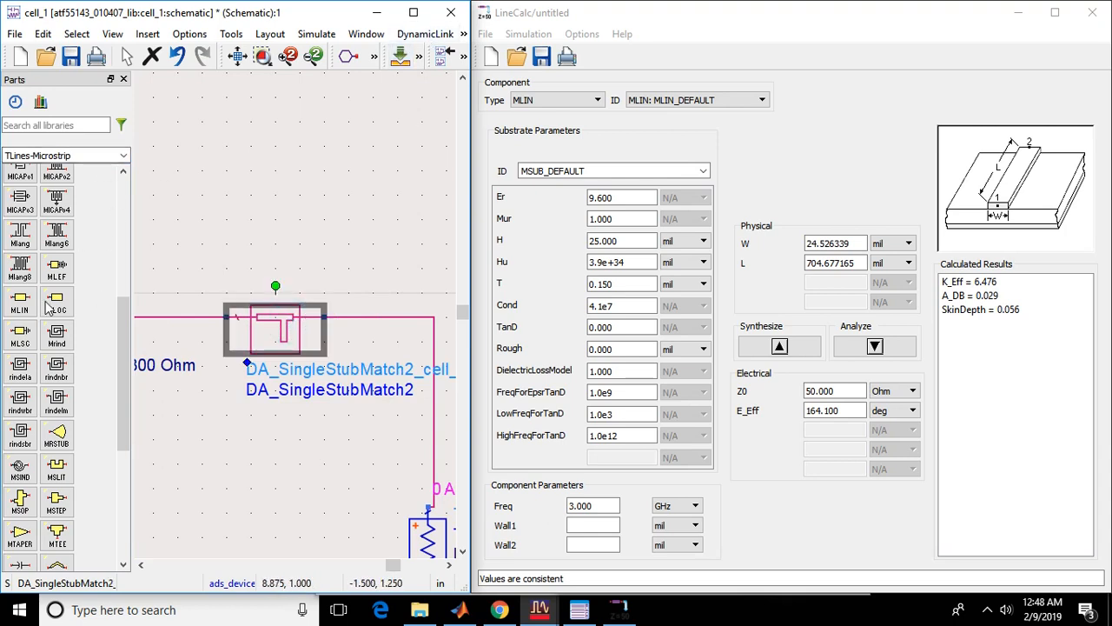
pyautogui.click(20, 300)
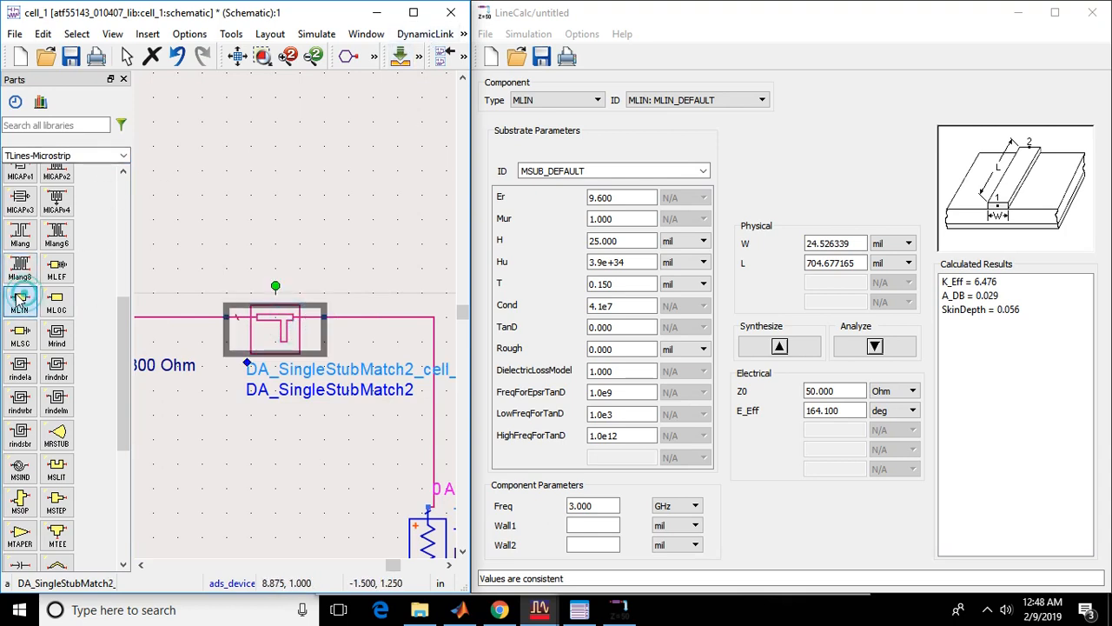
pyautogui.click(229, 170)
pyautogui.hotkey('ctrl', 'r')
pyautogui.click(425, 187)
pyautogui.press('Escape')
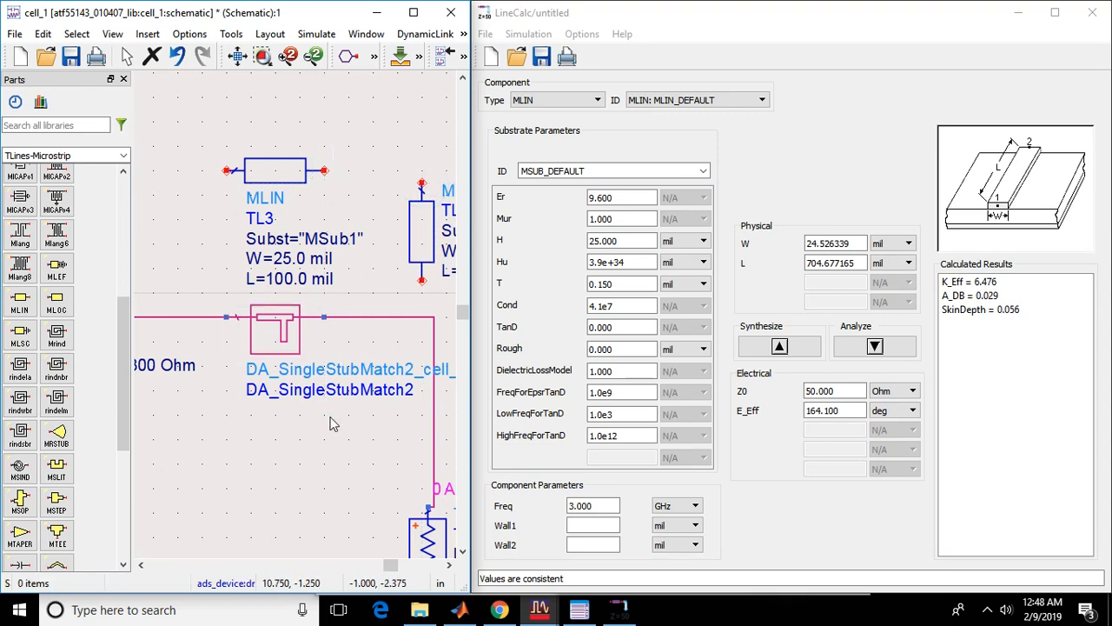
# Step: Push into the DA_SingleStubMatch2 block, synthesize series line TL1 in LineCalc with E_Eff 18.75 deg, and minimize the simulation status window
pyautogui.click(280, 346)
pyautogui.click(401, 56)
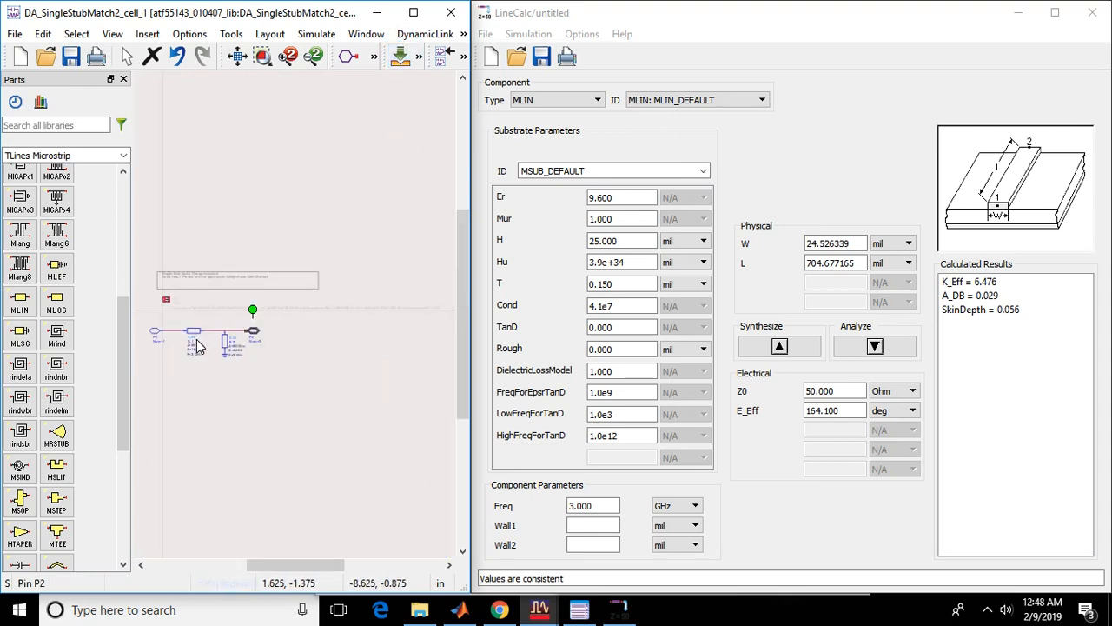
pyautogui.scroll(3, 275, 327)
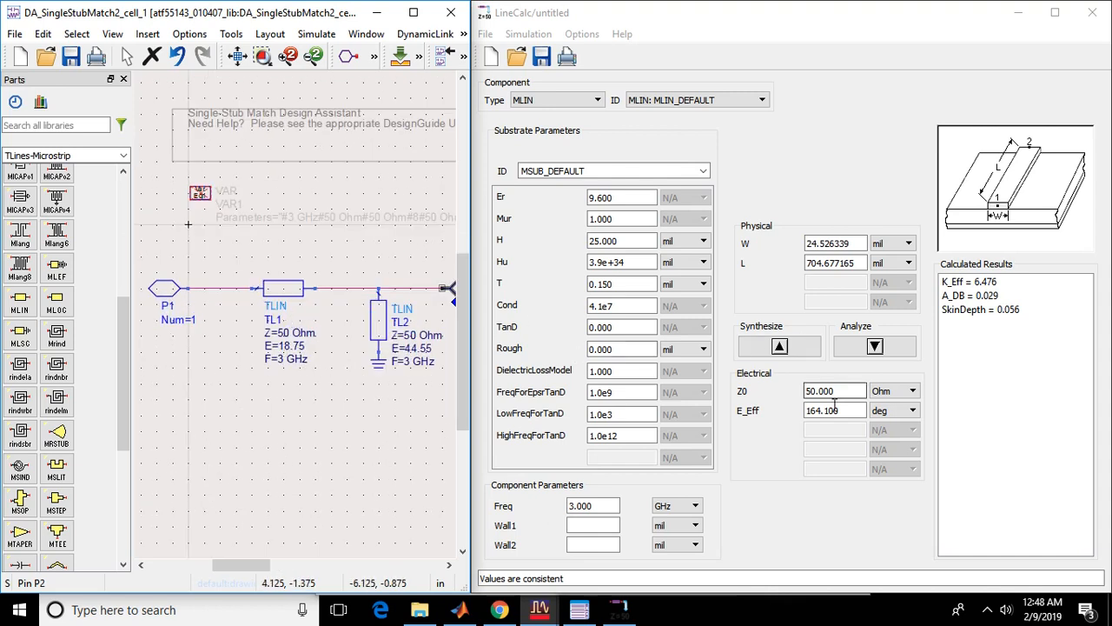
pyautogui.doubleClick(836, 410)
pyautogui.write('18.75')
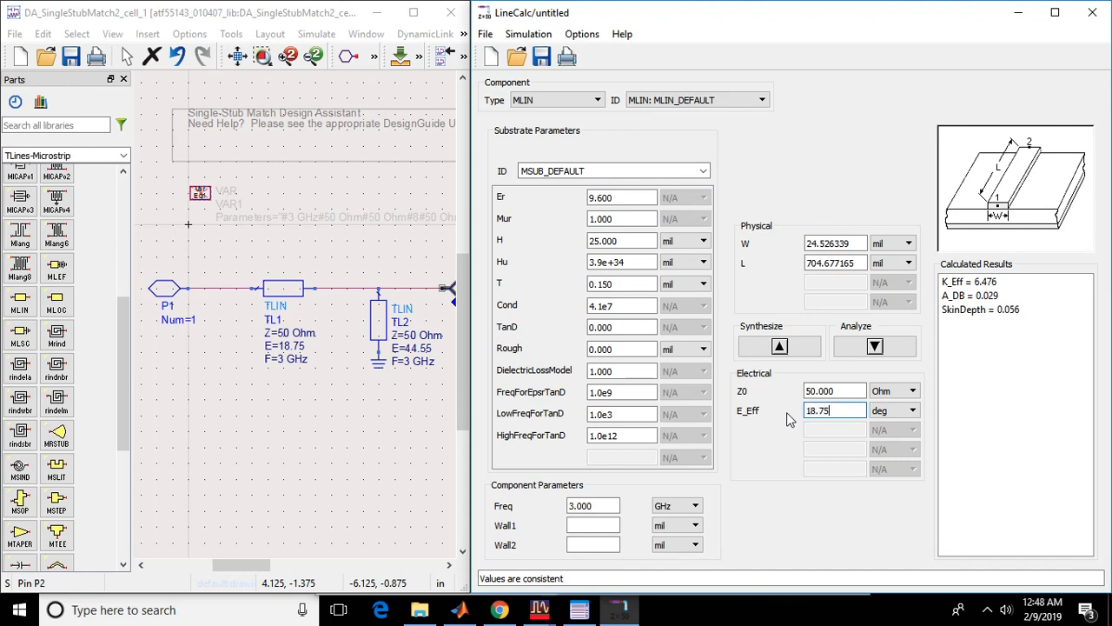
pyautogui.click(779, 346)
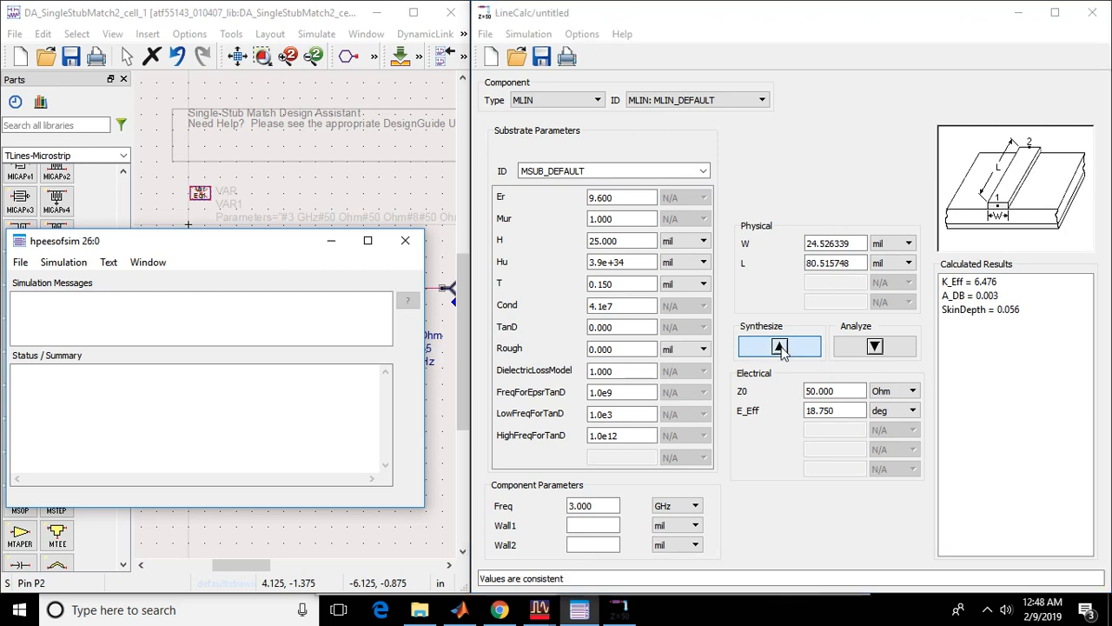
pyautogui.click(331, 241)
# Step: Return to the cell_1 schematic and set the horizontal MLIN TL3's length L to 80.5 mil and width W to 24.53 mil
pyautogui.click(420, 64)
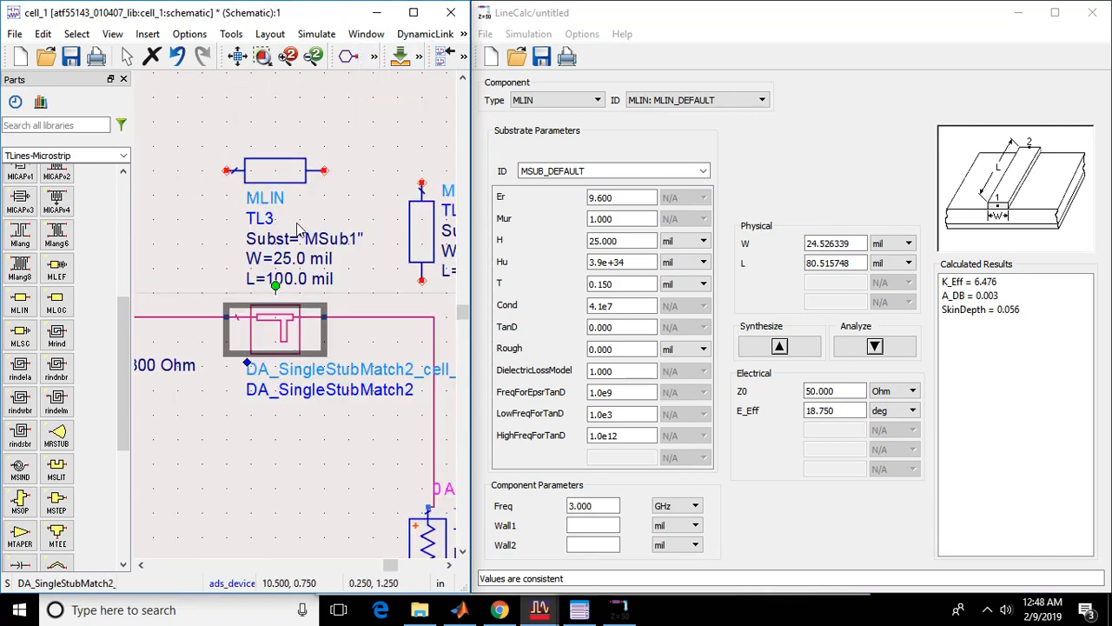
pyautogui.doubleClick(287, 279)
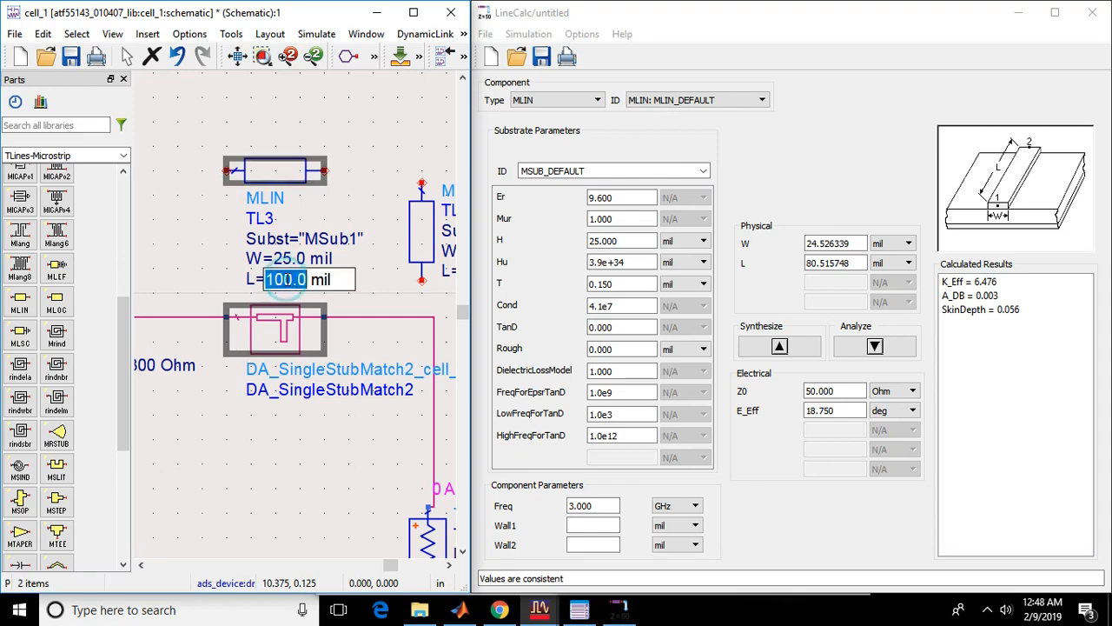
pyautogui.write('80.5')
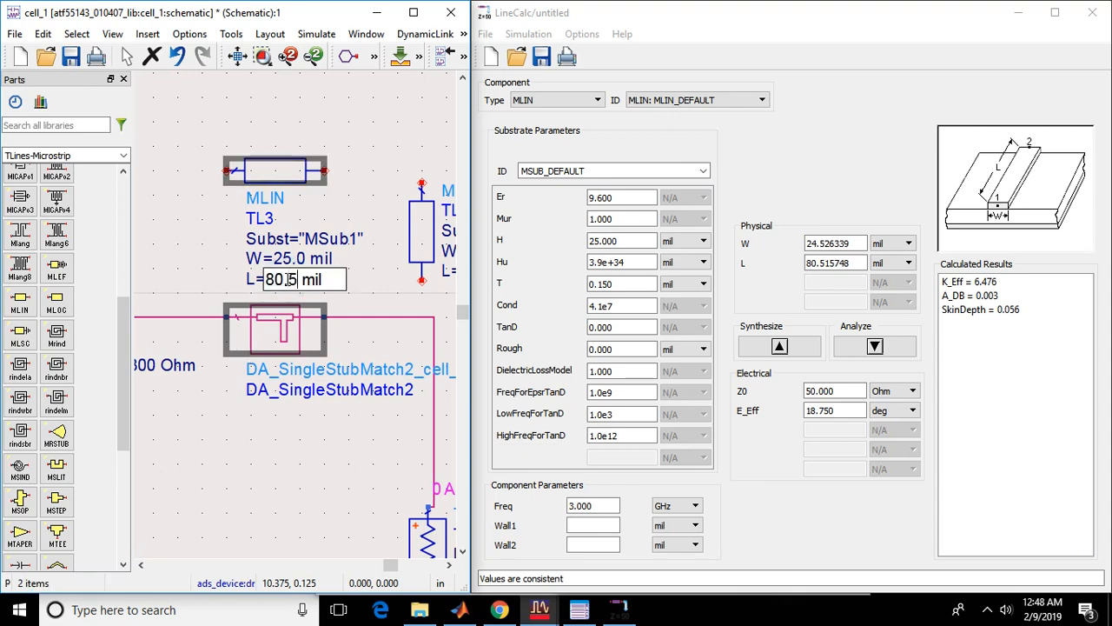
pyautogui.click(286, 262)
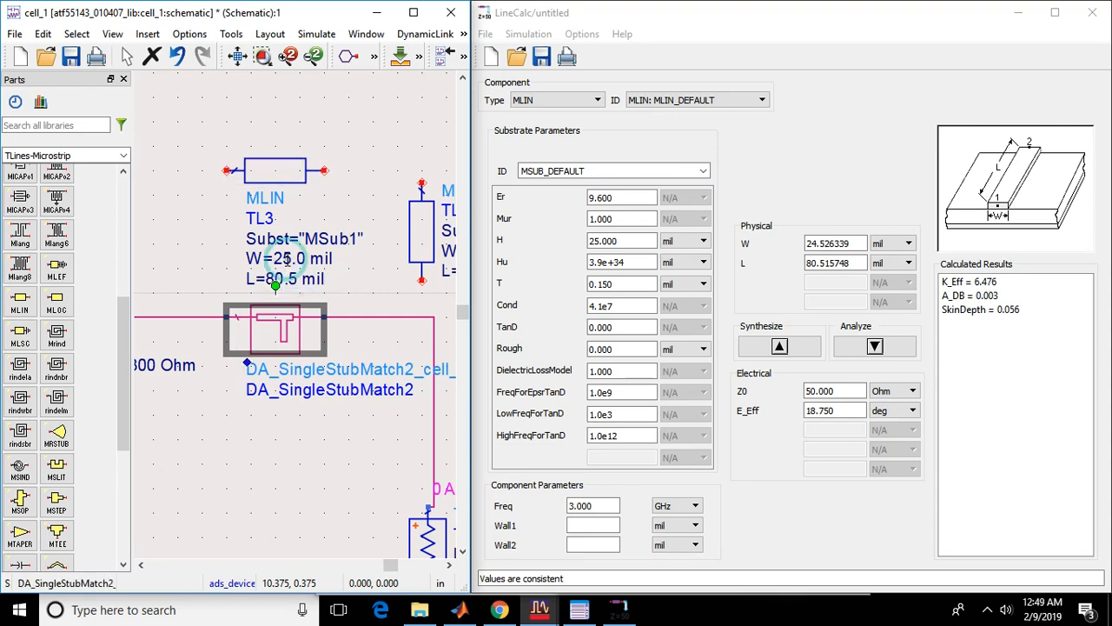
pyautogui.doubleClick(287, 260)
pyautogui.write('24.')
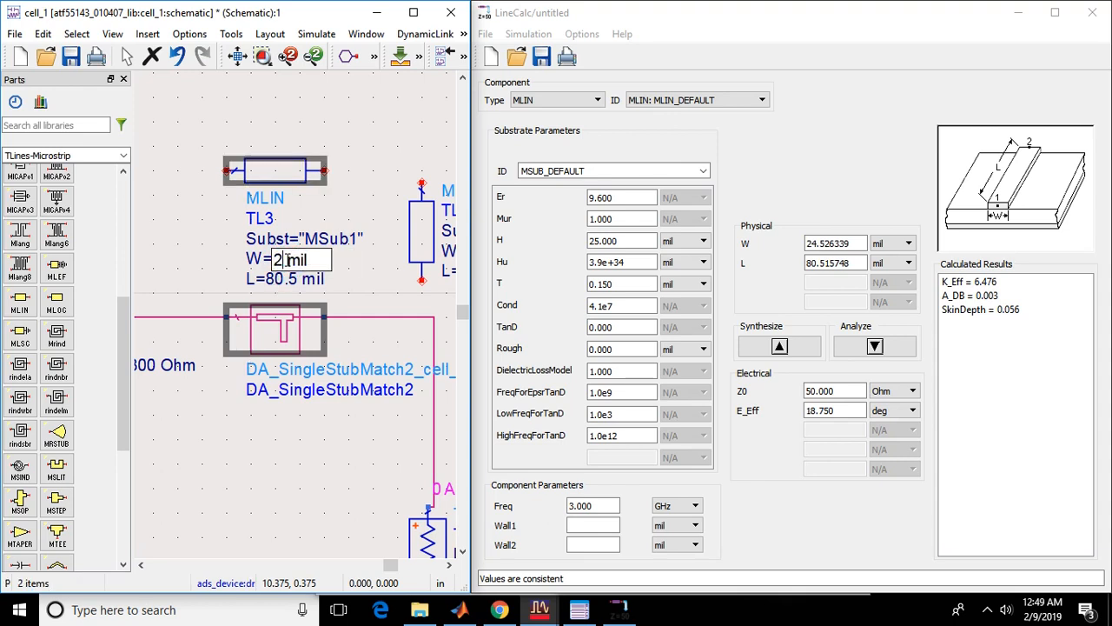
pyautogui.write('53')
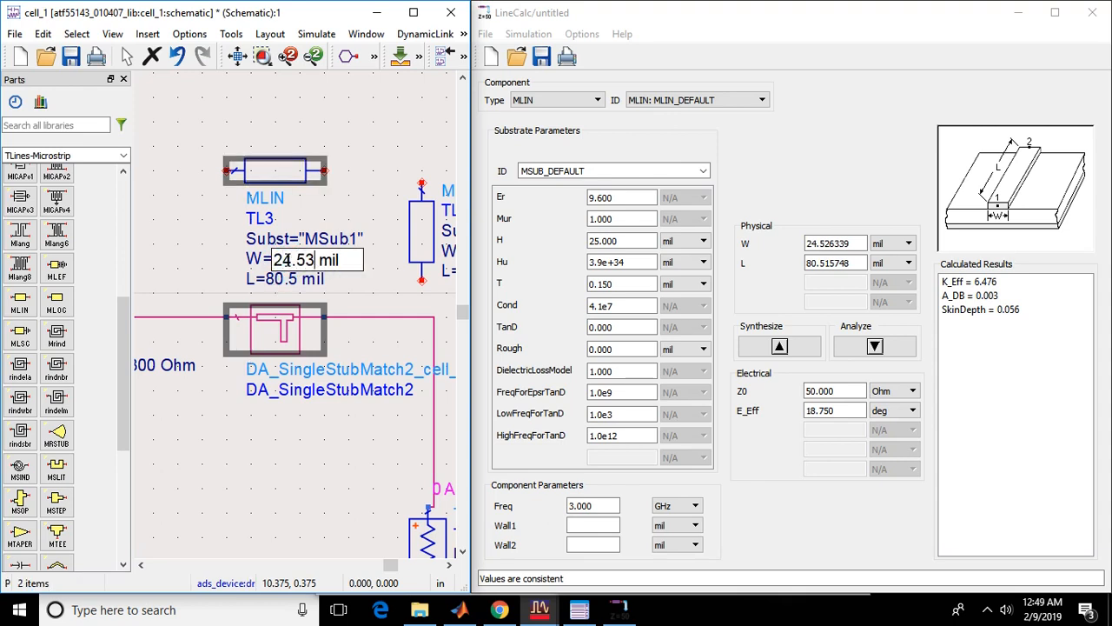
pyautogui.press('Tab')
pyautogui.click(304, 439)
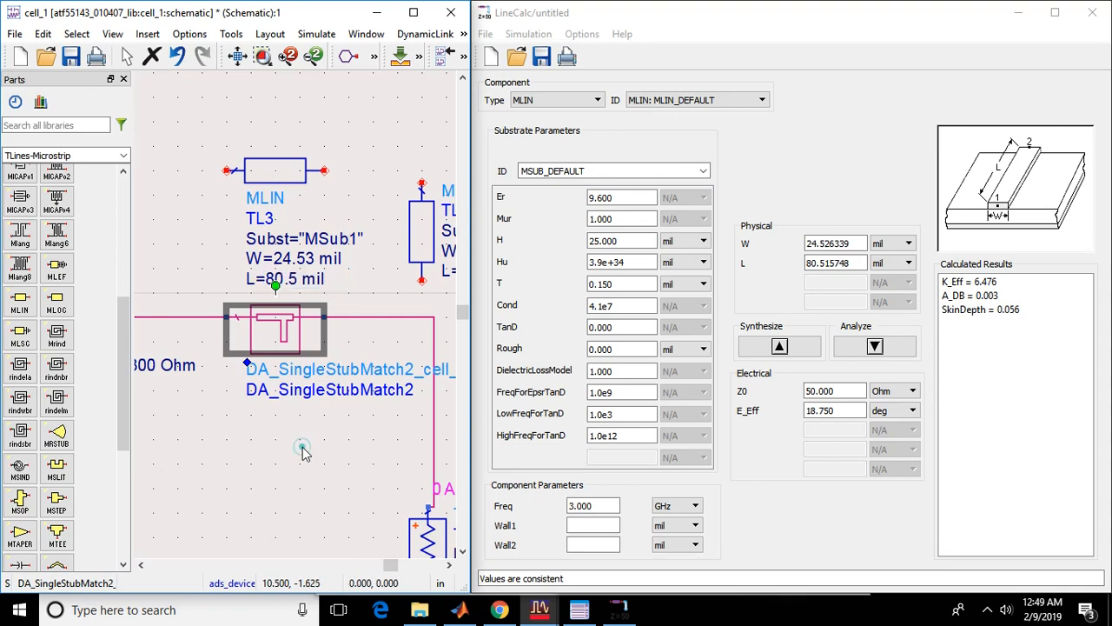
# Step: Push into DA_SingleStubMatch2 again, synthesize shorted stub TL2 in LineCalc with E_Eff 44.55 deg, and minimize the simulation status window
pyautogui.moveTo(393, 569); pyautogui.dragTo(405, 565)
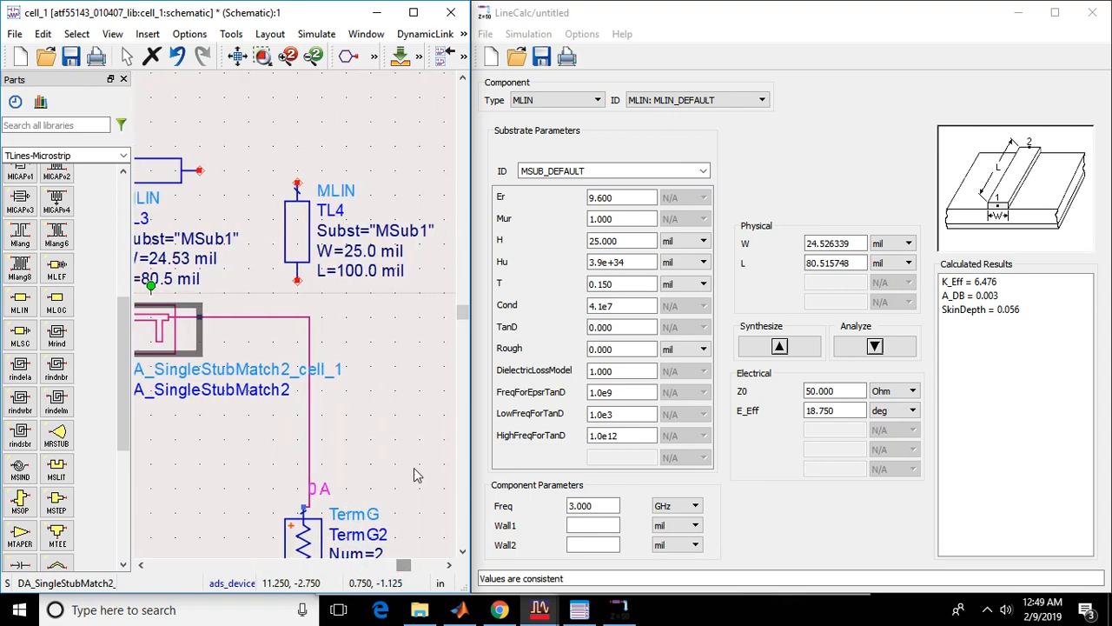
pyautogui.click(400, 56)
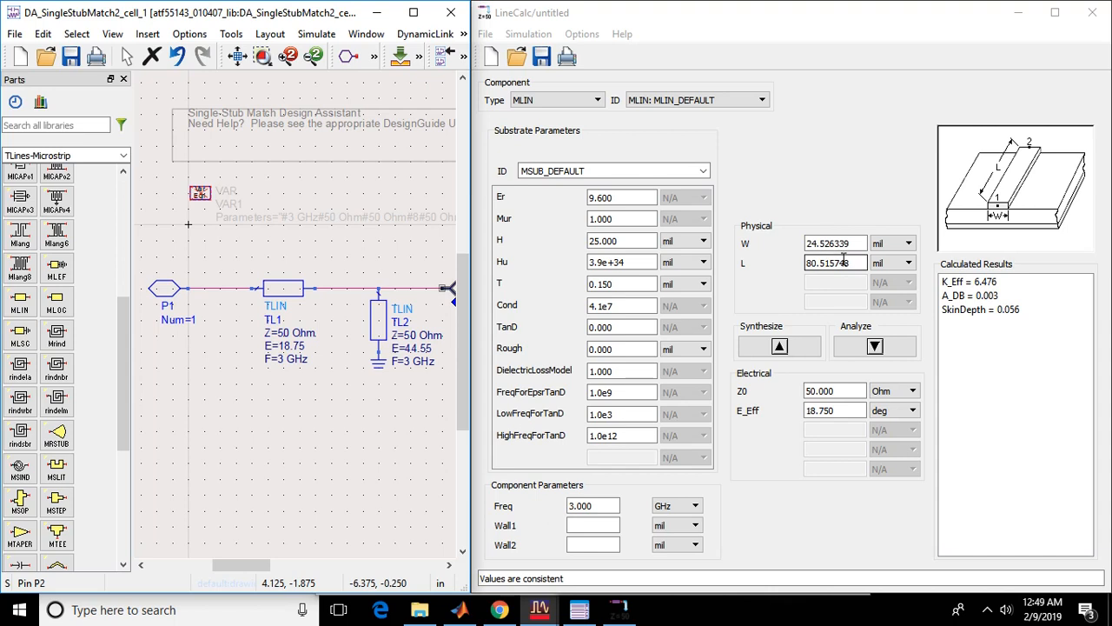
pyautogui.moveTo(861, 410); pyautogui.dragTo(802, 418)
pyautogui.write('44.55')
pyautogui.click(782, 345)
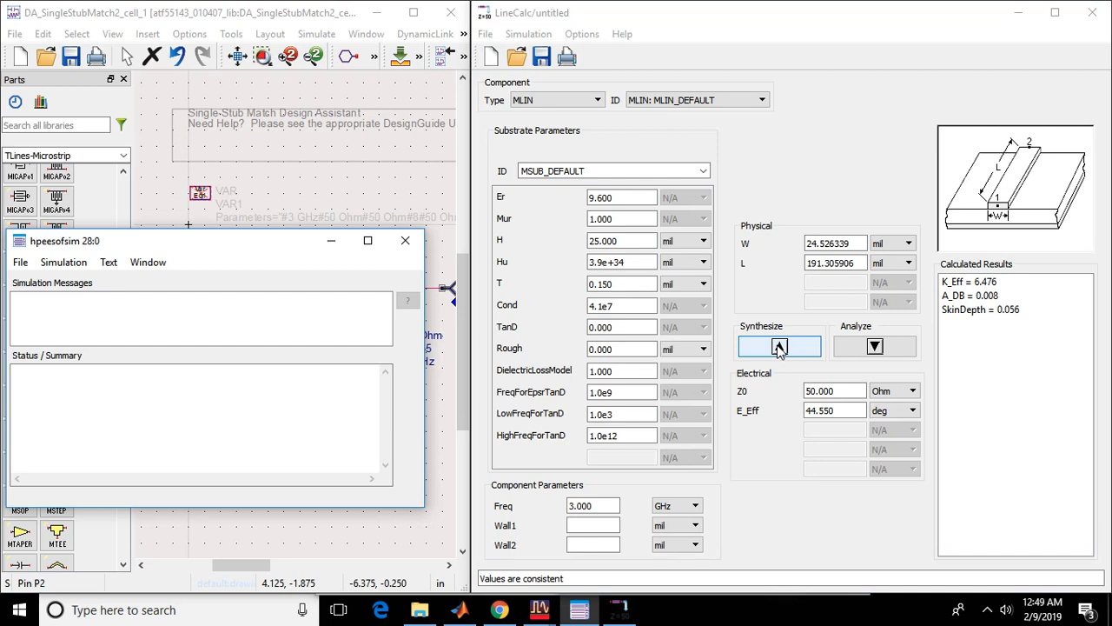
pyautogui.click(330, 243)
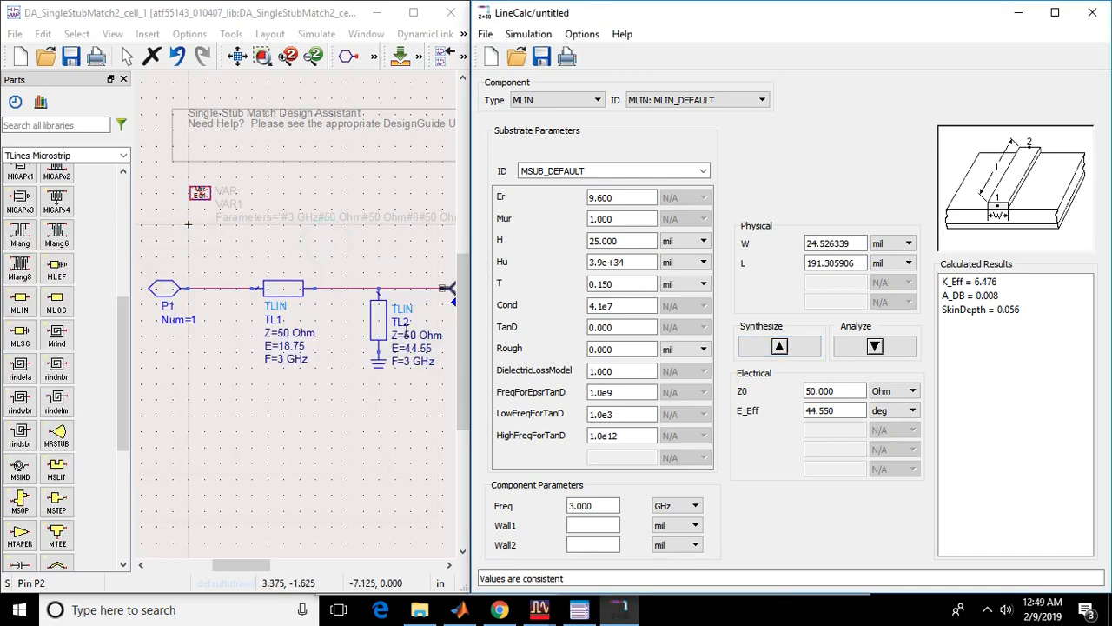
# Step: Return to the cell_1 schematic and set the vertical MLIN TL4's width W to 24.53 mil and length L to 191.31 mil
pyautogui.click(420, 57)
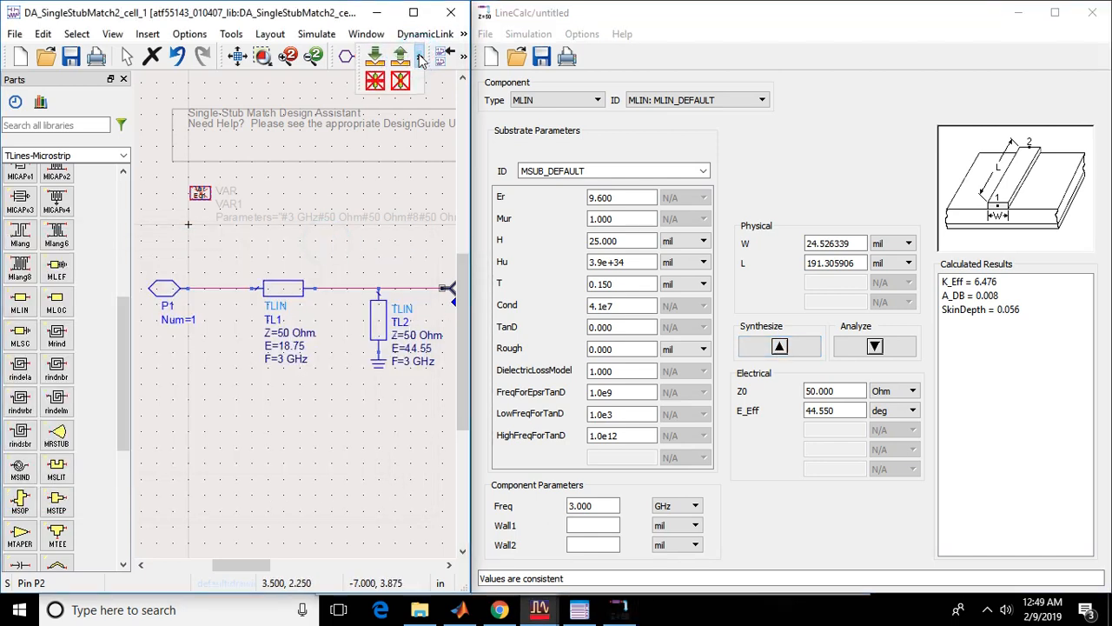
pyautogui.click(400, 58)
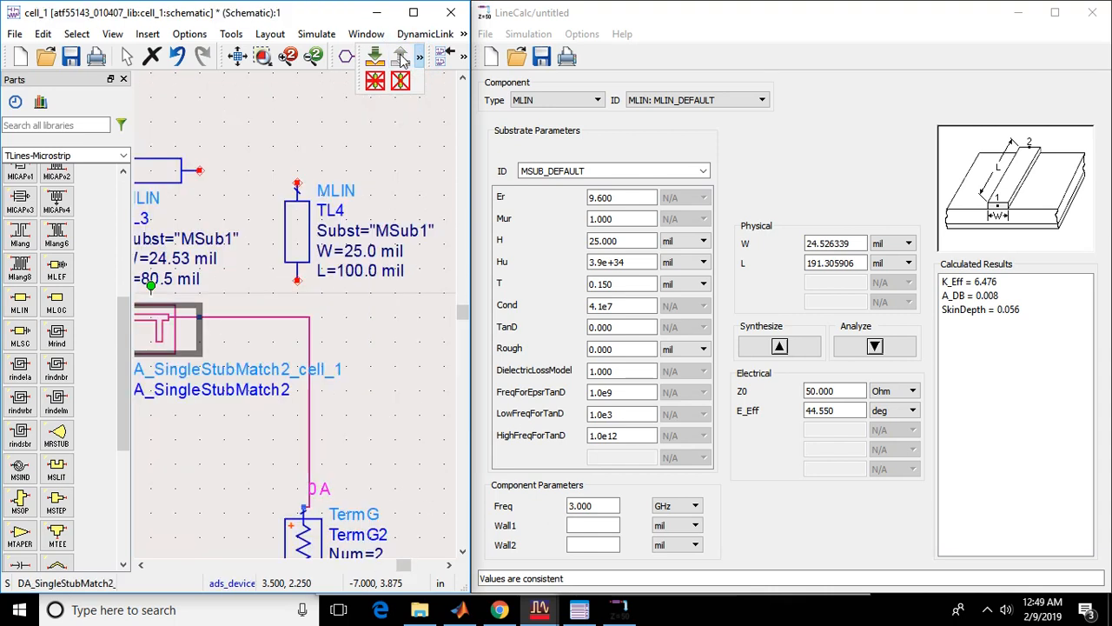
pyautogui.doubleClick(356, 252)
pyautogui.write('24.53')
pyautogui.press('Tab')
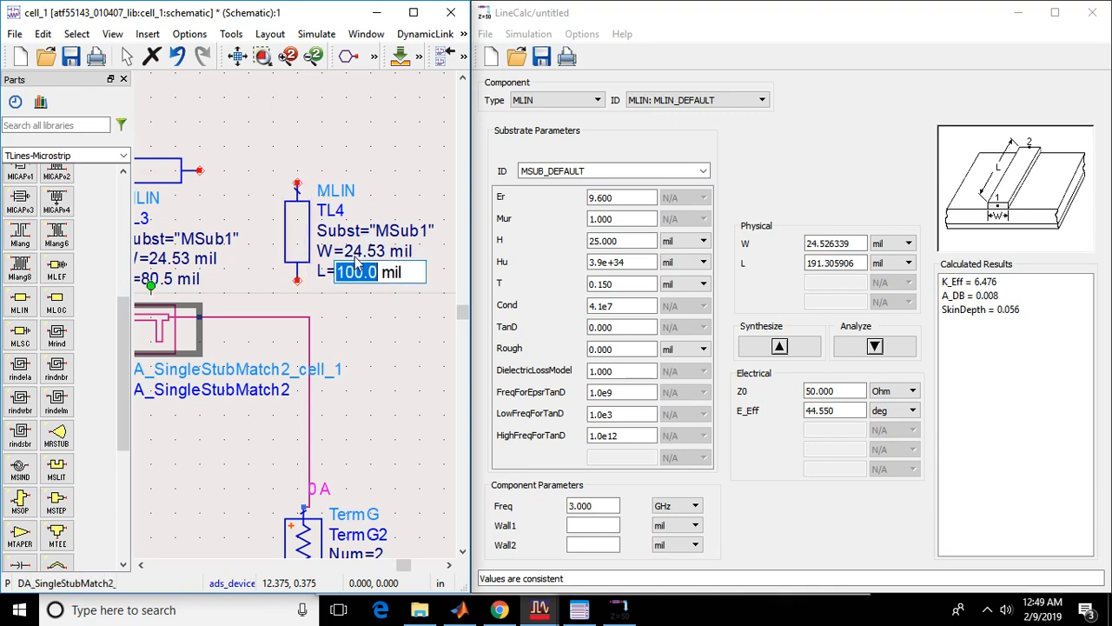
pyautogui.write('191.')
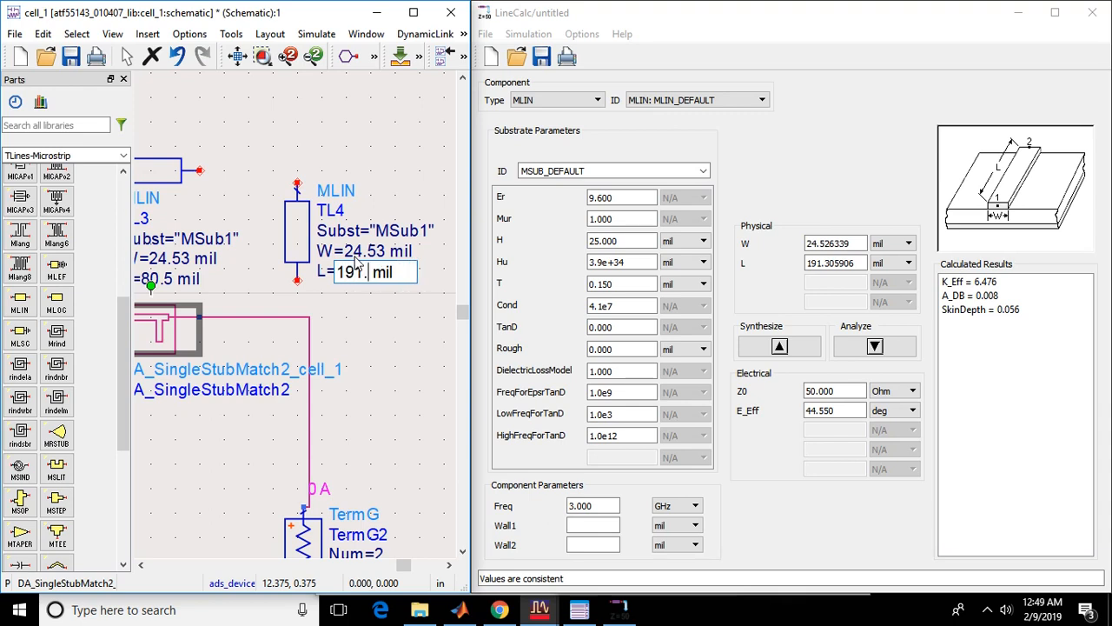
pyautogui.write('31')
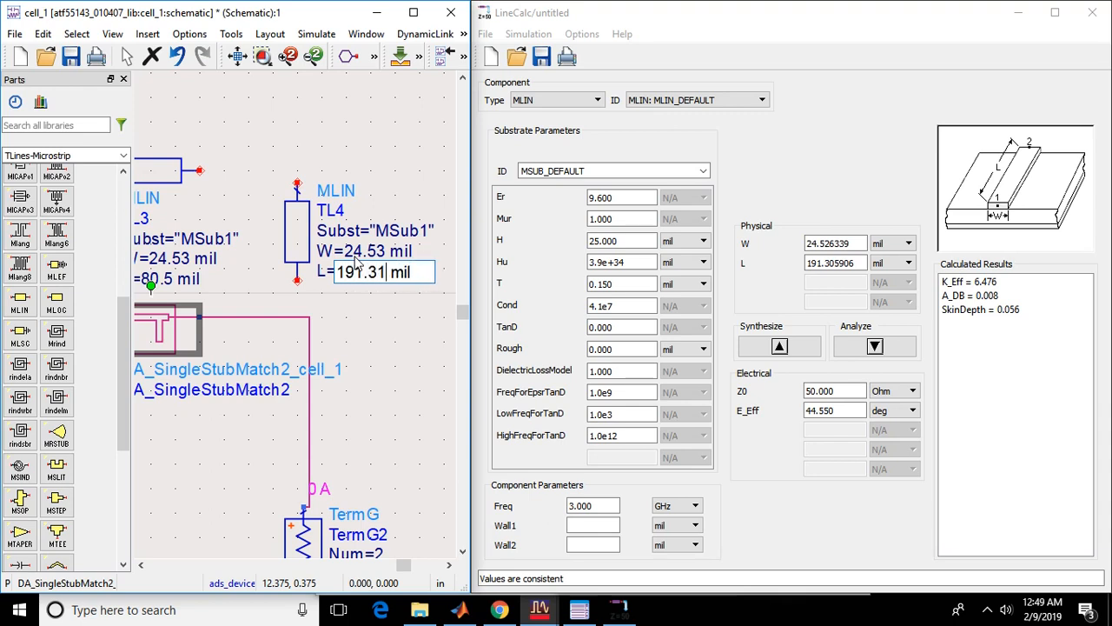
pyautogui.press('Return')
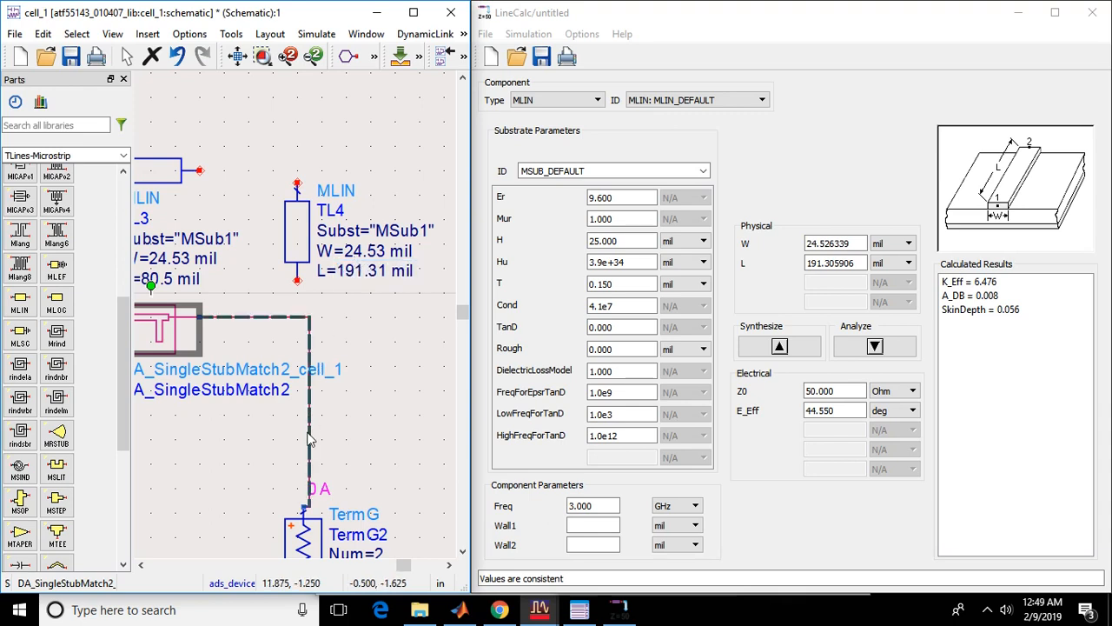
pyautogui.scroll(-5, 304, 382)
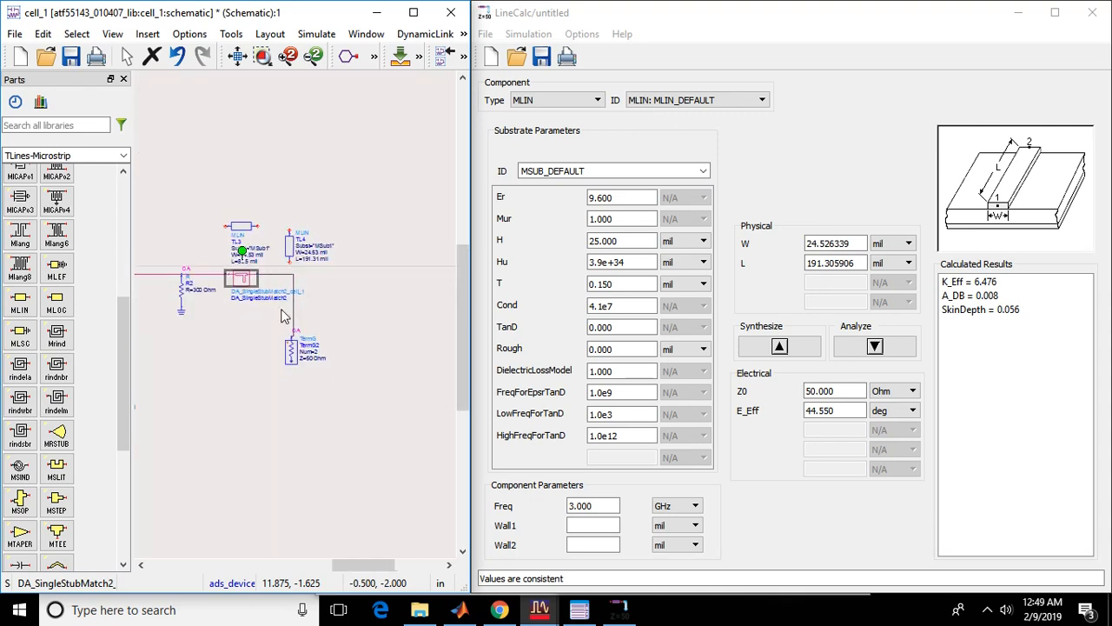
# Step: Replace the DA_SingleStubMatch2 block with MLIN TL3 in series and MLIN TL4 as a shunt stub, moving TermG2 outward to make room
pyautogui.click(244, 282)
pyautogui.press('Delete')
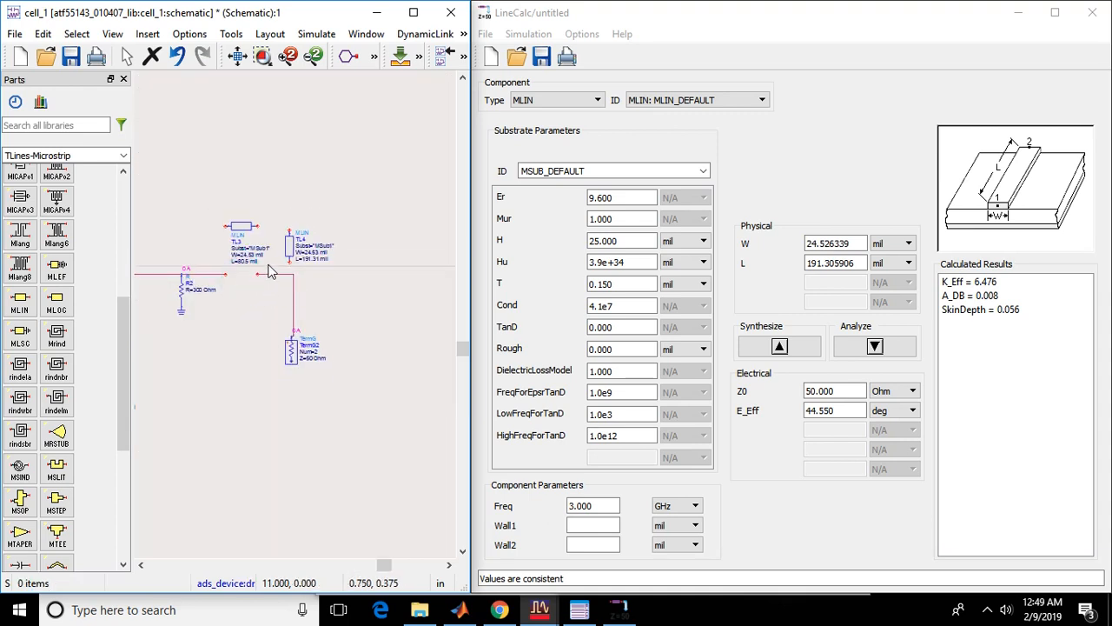
pyautogui.moveTo(230, 236); pyautogui.dragTo(232, 277)
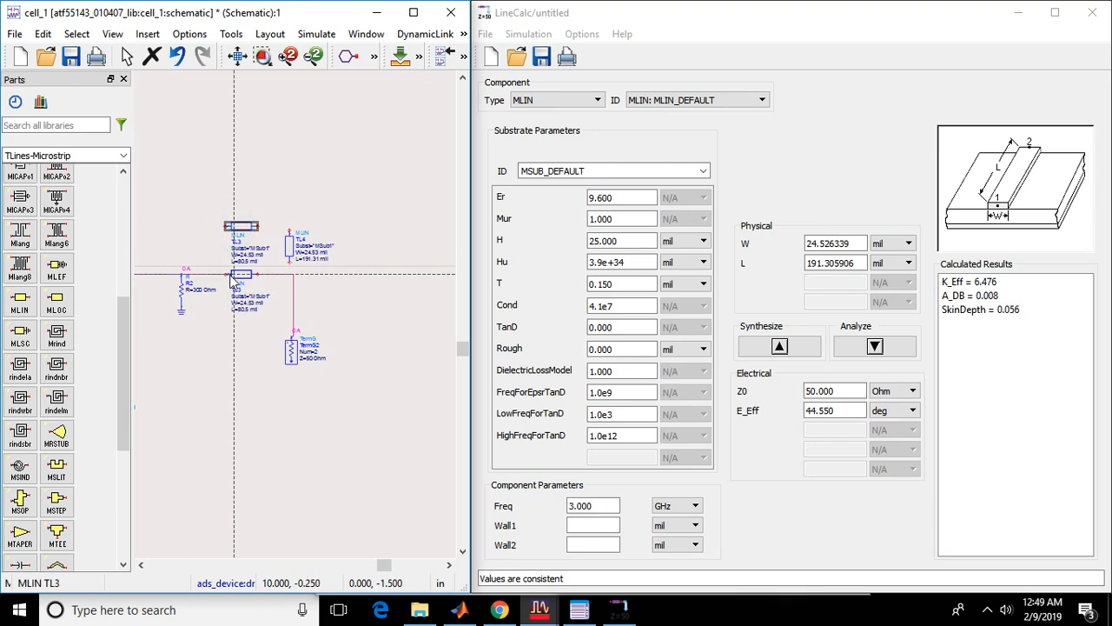
pyautogui.moveTo(295, 355); pyautogui.dragTo(342, 346)
pyautogui.moveTo(290, 247); pyautogui.dragTo(302, 287)
pyautogui.click(371, 201)
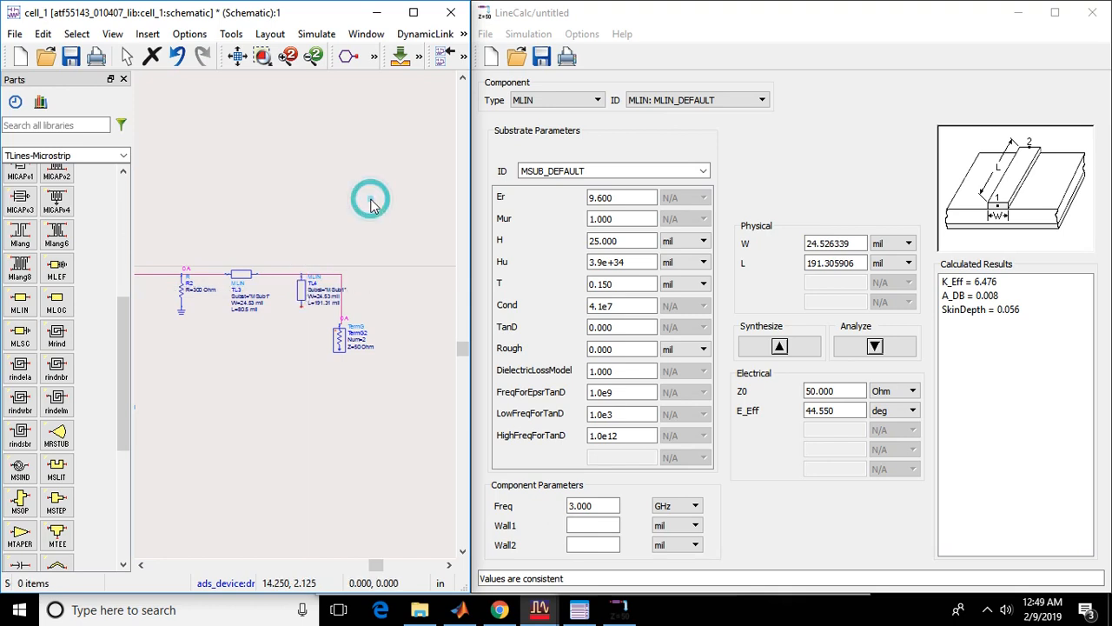
pyautogui.moveTo(342, 347); pyautogui.dragTo(369, 346)
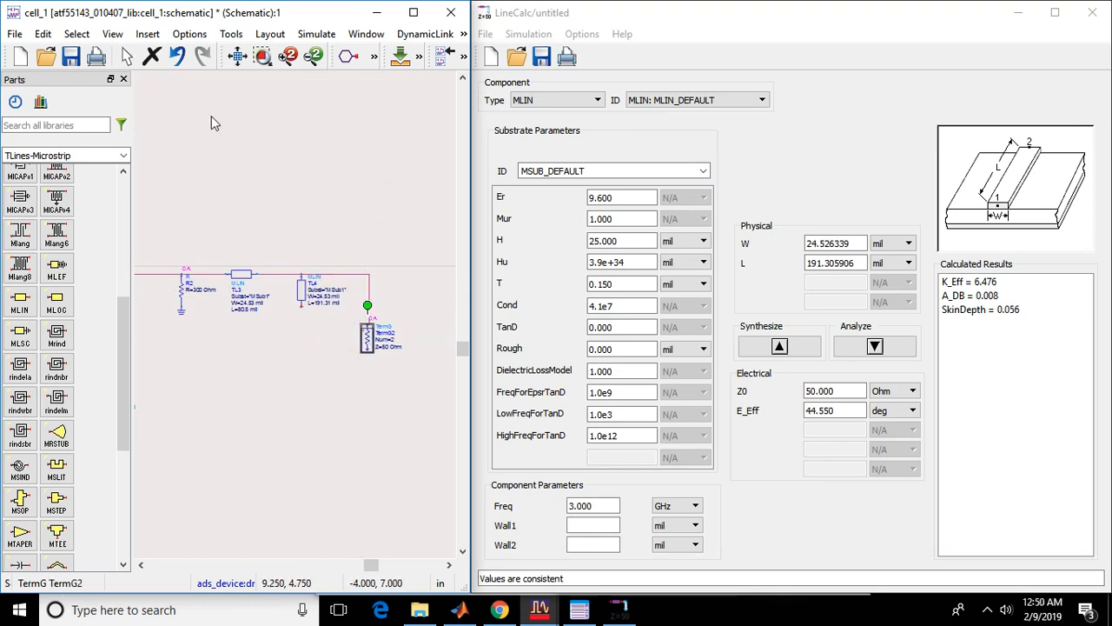
# Step: Maximize the schematic window and place a ground on the free end of shunt stub TL4
pyautogui.click(415, 14)
pyautogui.click(371, 49)
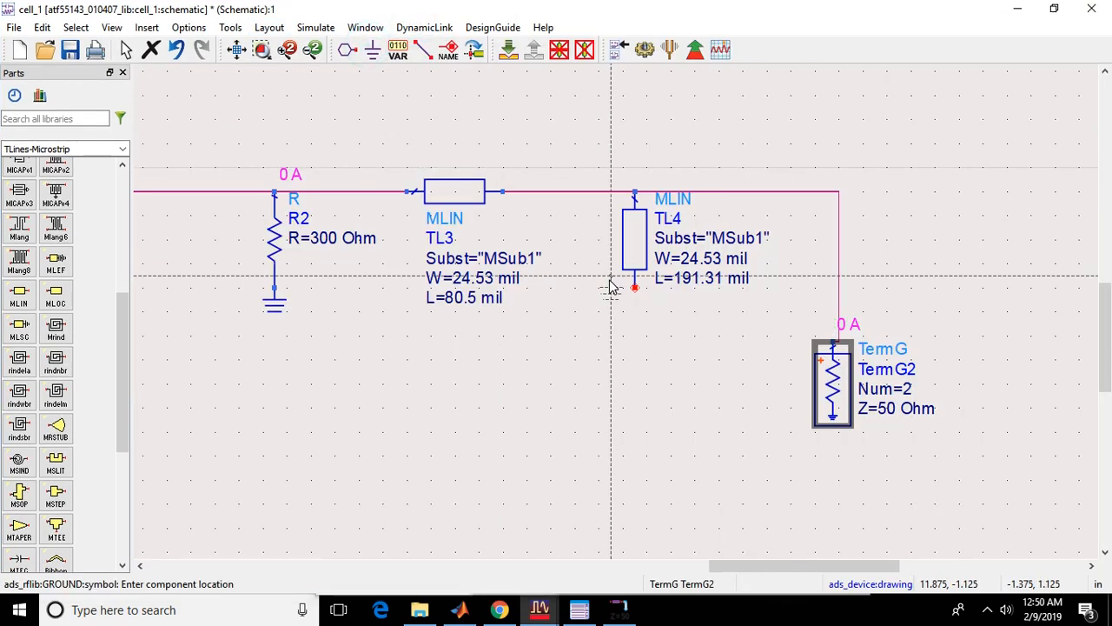
pyautogui.click(634, 288)
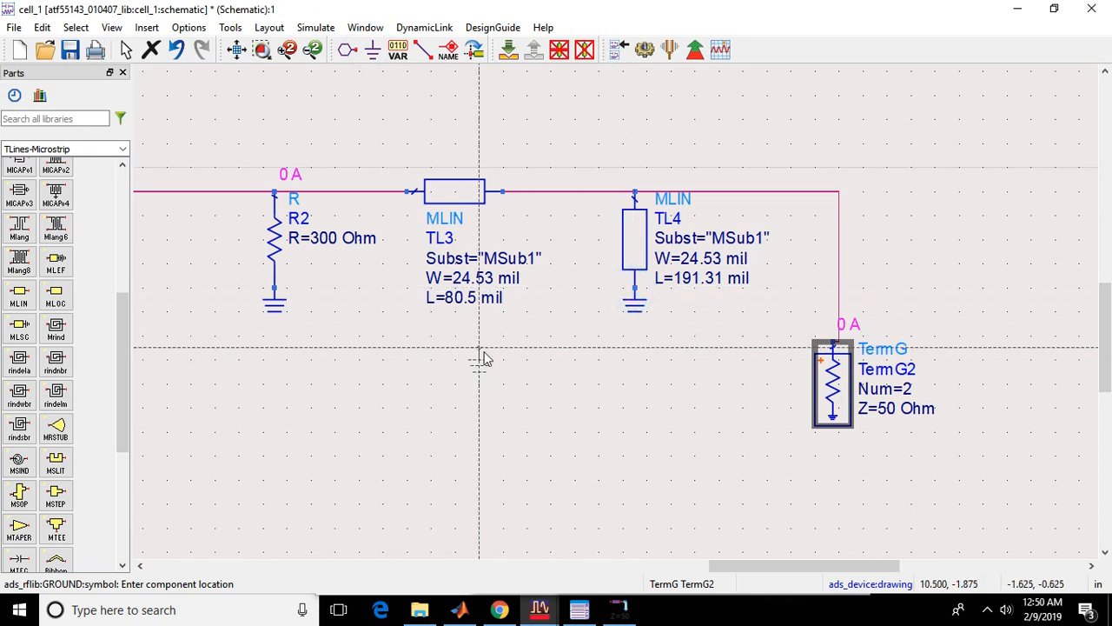
pyautogui.press('Escape')
# Step: Delete the DA_SingleStubMatch1 block on the input side and move MLIN TL1 into its gap in the series line
pyautogui.scroll(-2, 583, 324)
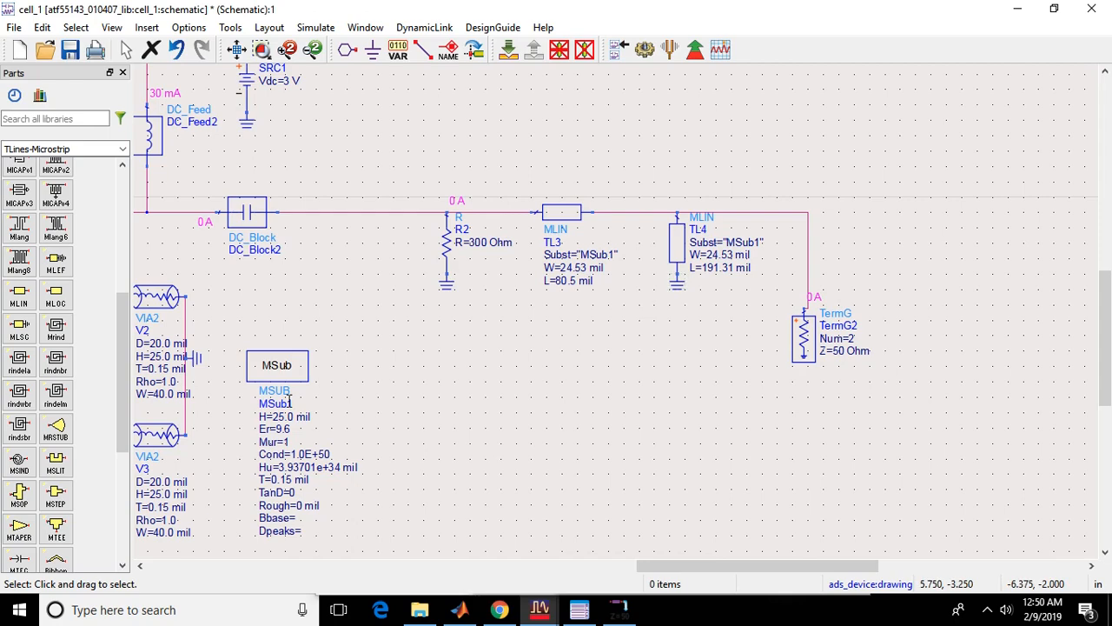
pyautogui.moveTo(672, 567)
pyautogui.mouseDown()
pyautogui.moveTo(554, 565)
pyautogui.moveTo(664, 565)
pyautogui.mouseUp()
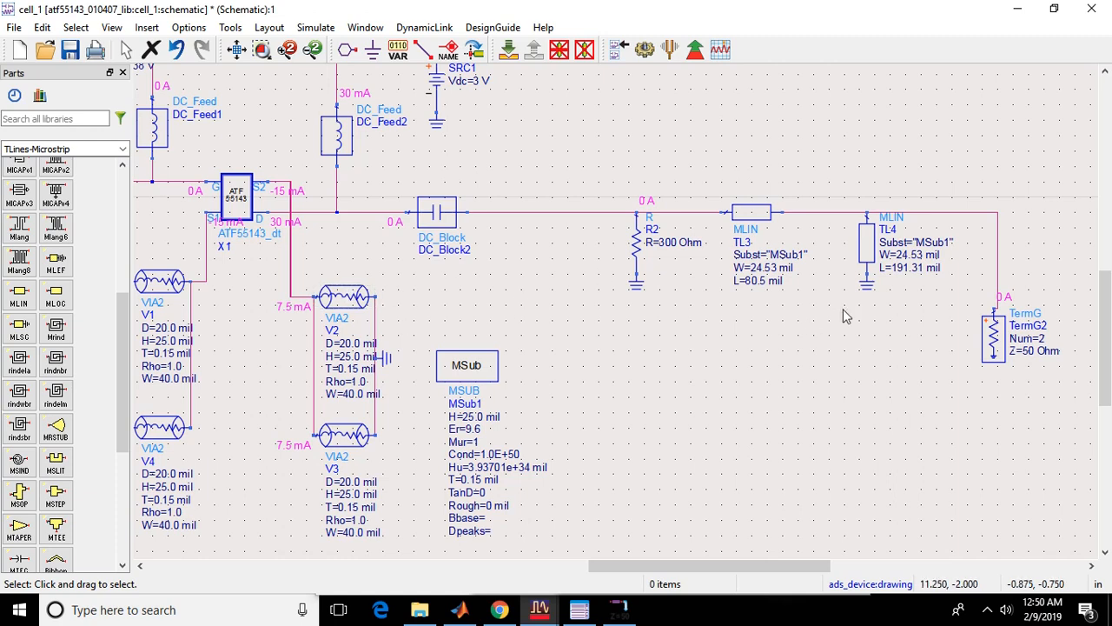
pyautogui.moveTo(756, 565); pyautogui.dragTo(573, 581)
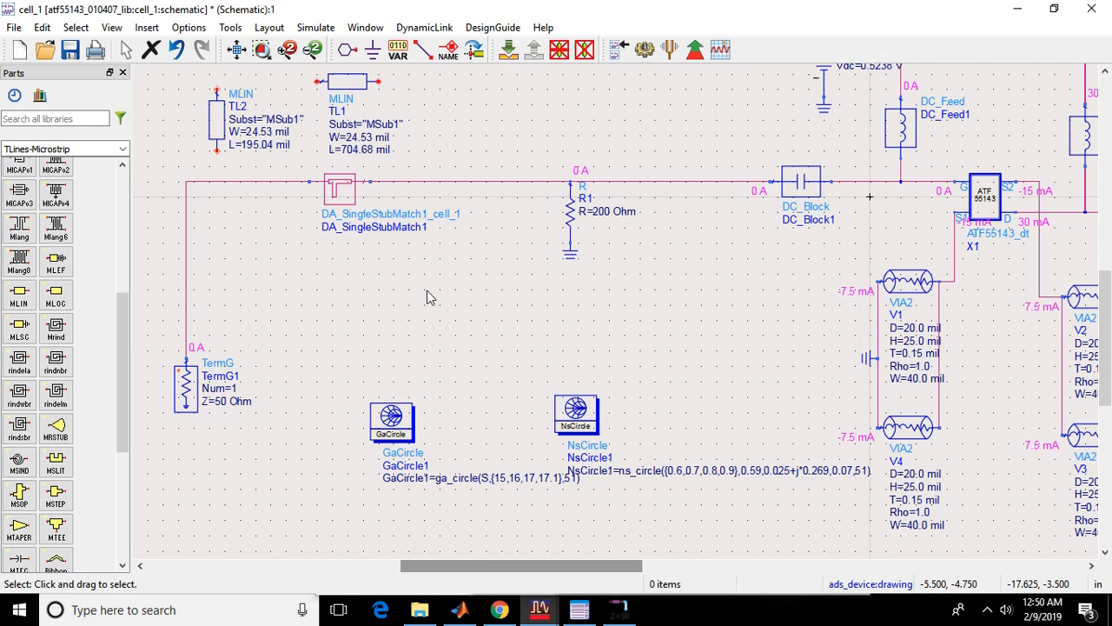
pyautogui.click(347, 189)
pyautogui.press('Delete')
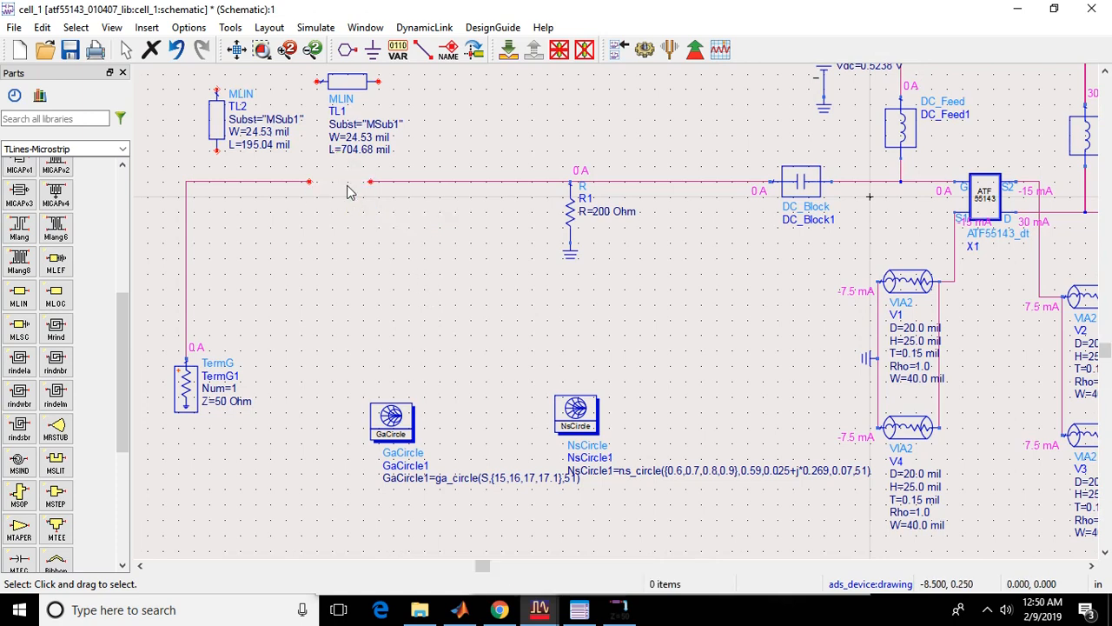
pyautogui.moveTo(350, 93); pyautogui.dragTo(339, 198)
pyautogui.click(384, 102)
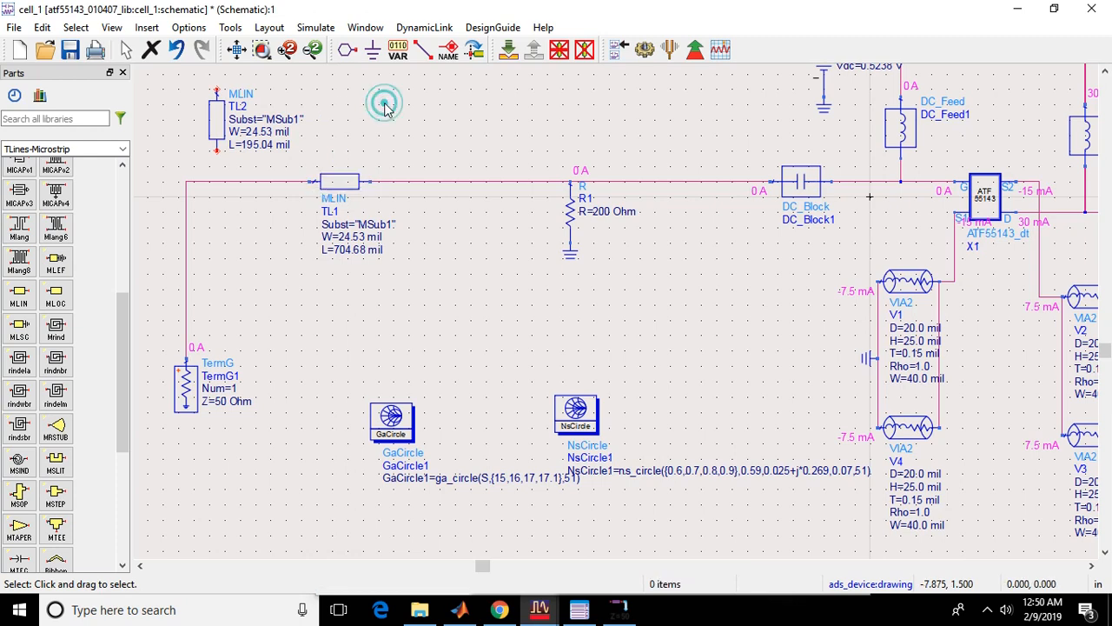
# Step: Move TermG1 outward, attach MLIN TL2 as a shunt stub between TermG1 and TL1, and ground its free end
pyautogui.moveTo(188, 386); pyautogui.dragTo(155, 324)
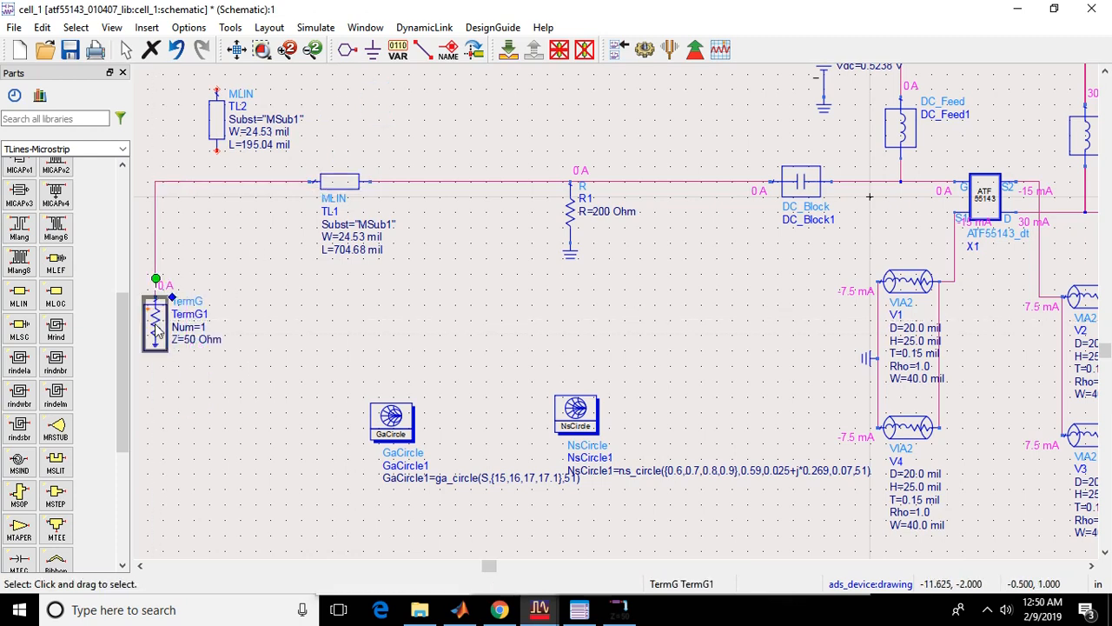
pyautogui.moveTo(219, 125); pyautogui.dragTo(220, 217)
pyautogui.click(344, 96)
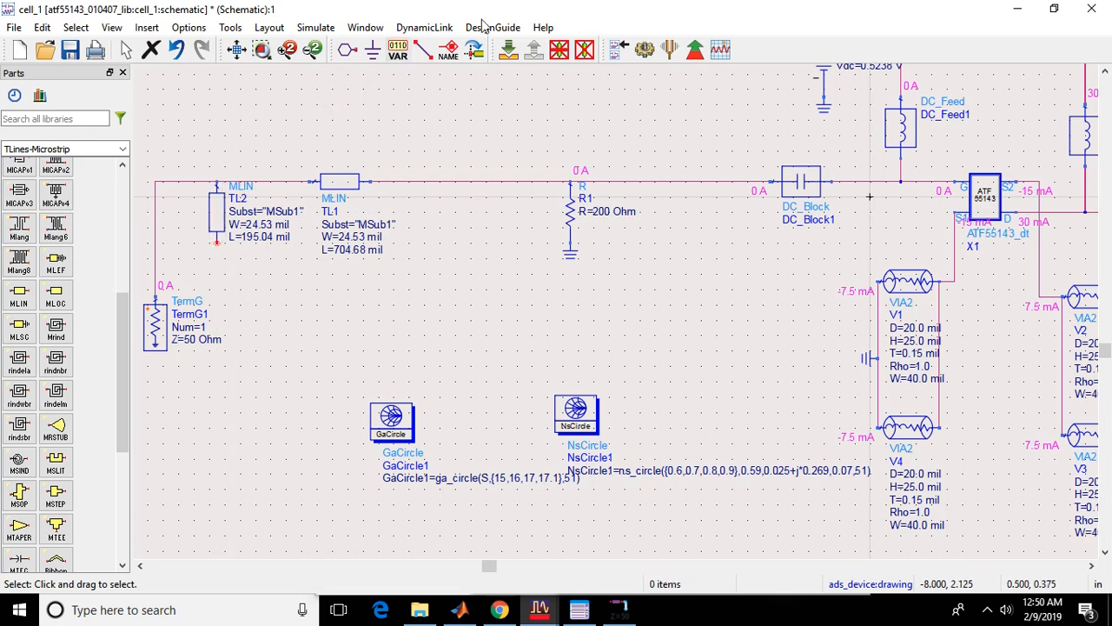
pyautogui.click(372, 50)
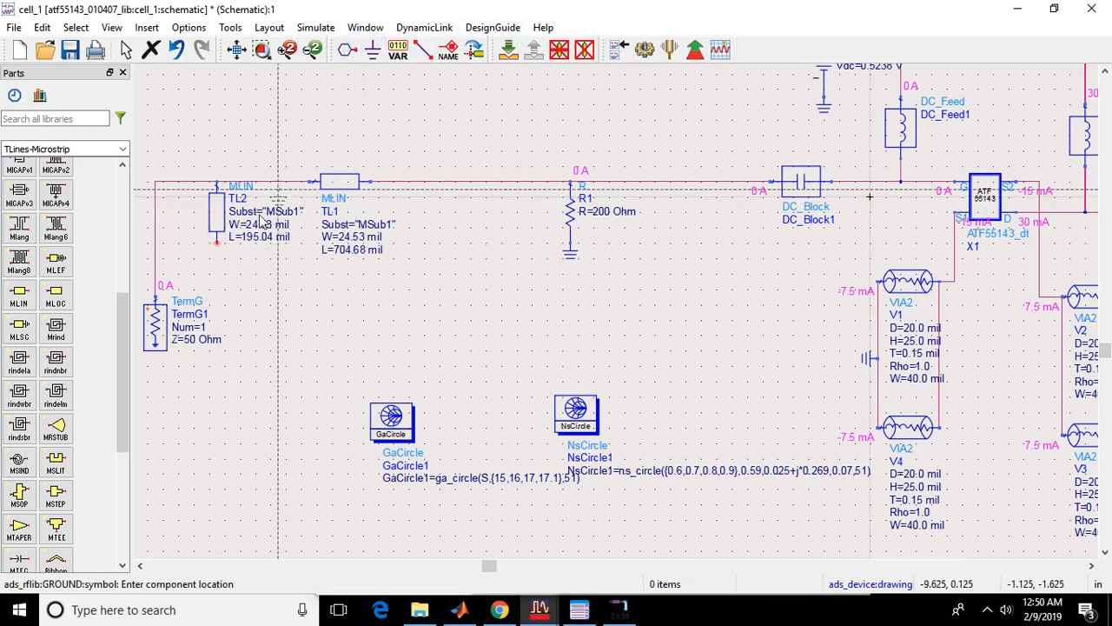
pyautogui.click(216, 246)
pyautogui.press('Escape')
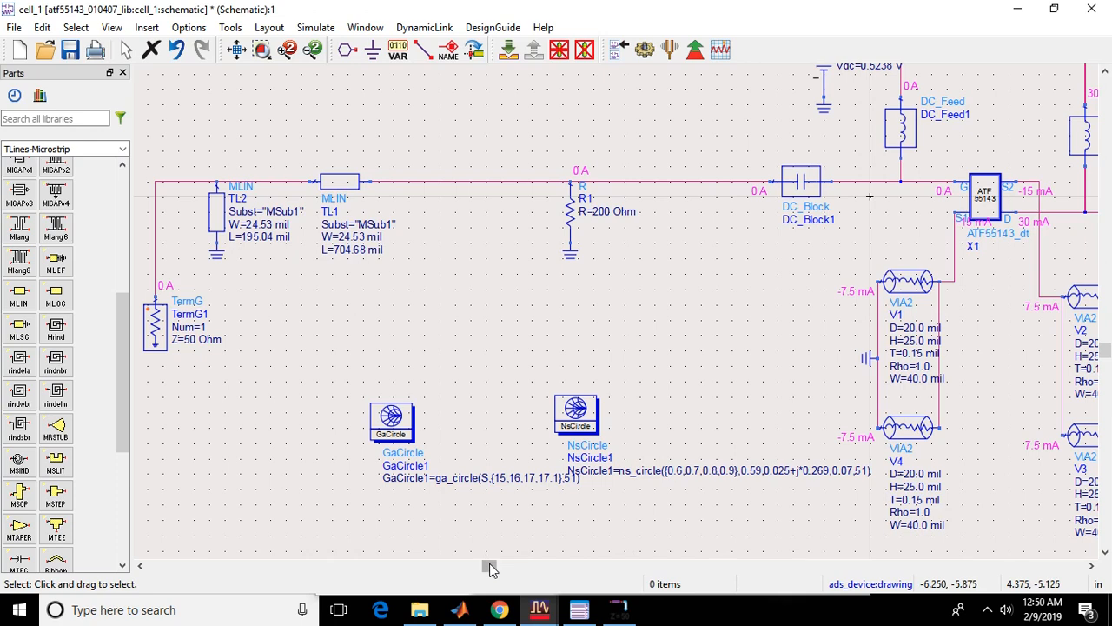
# Step: Set the SP1 S-parameter sweep to start at 0 GHz and stop at 10 GHz, and run the simulation
pyautogui.moveTo(491, 565)
pyautogui.mouseDown()
pyautogui.moveTo(537, 569)
pyautogui.moveTo(490, 572)
pyautogui.mouseUp()
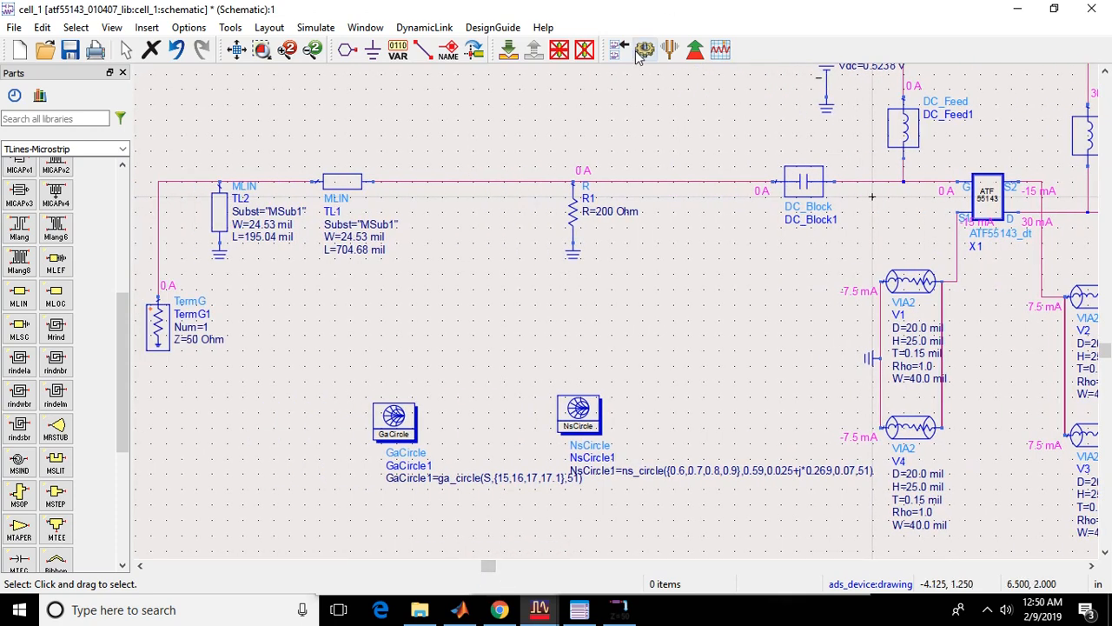
pyautogui.scroll(-2, 755, 314)
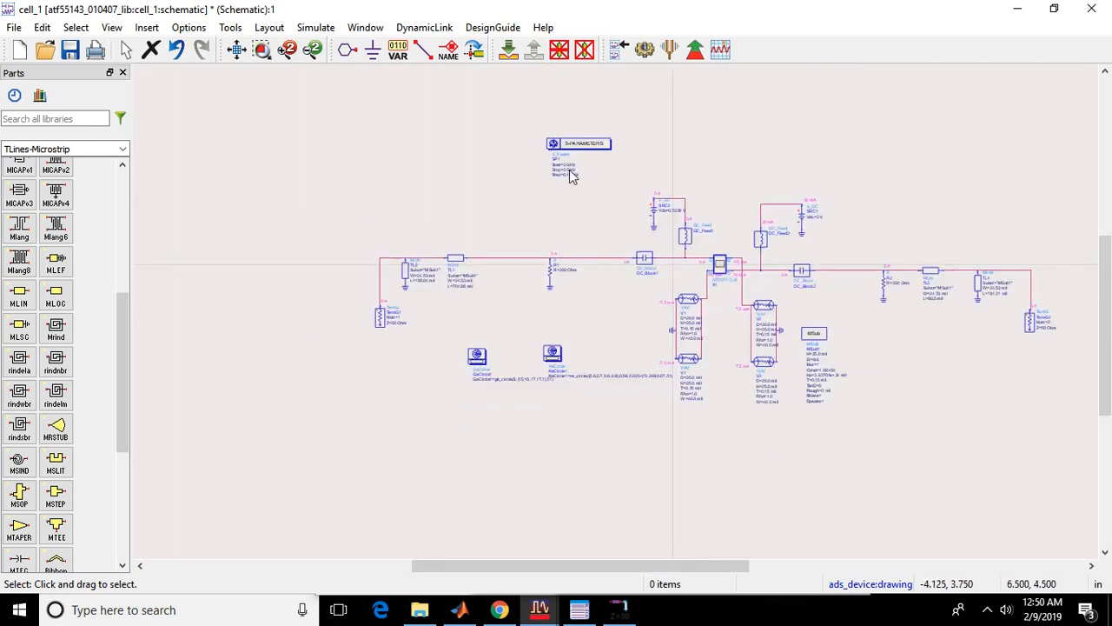
pyautogui.scroll(3, 592, 247)
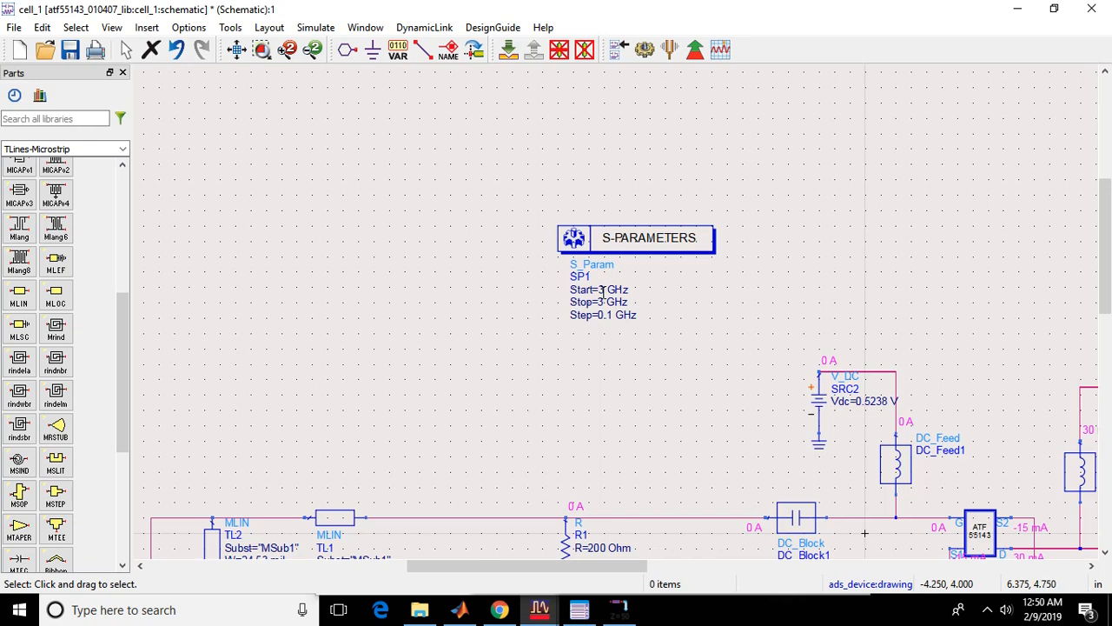
pyautogui.click(599, 289)
pyautogui.click(606, 301)
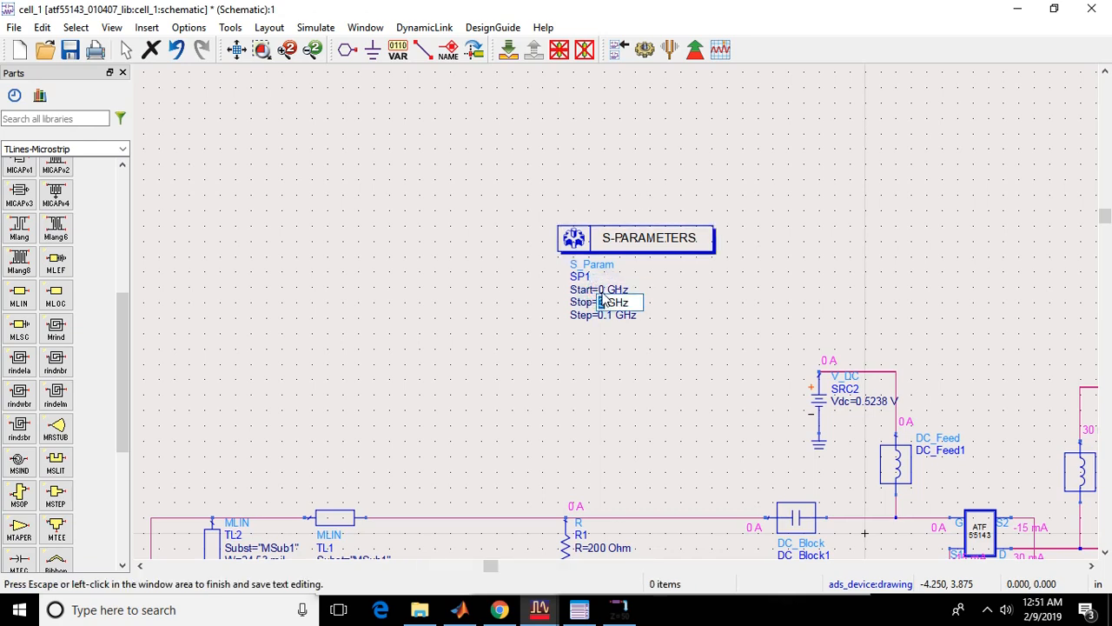
pyautogui.write('10')
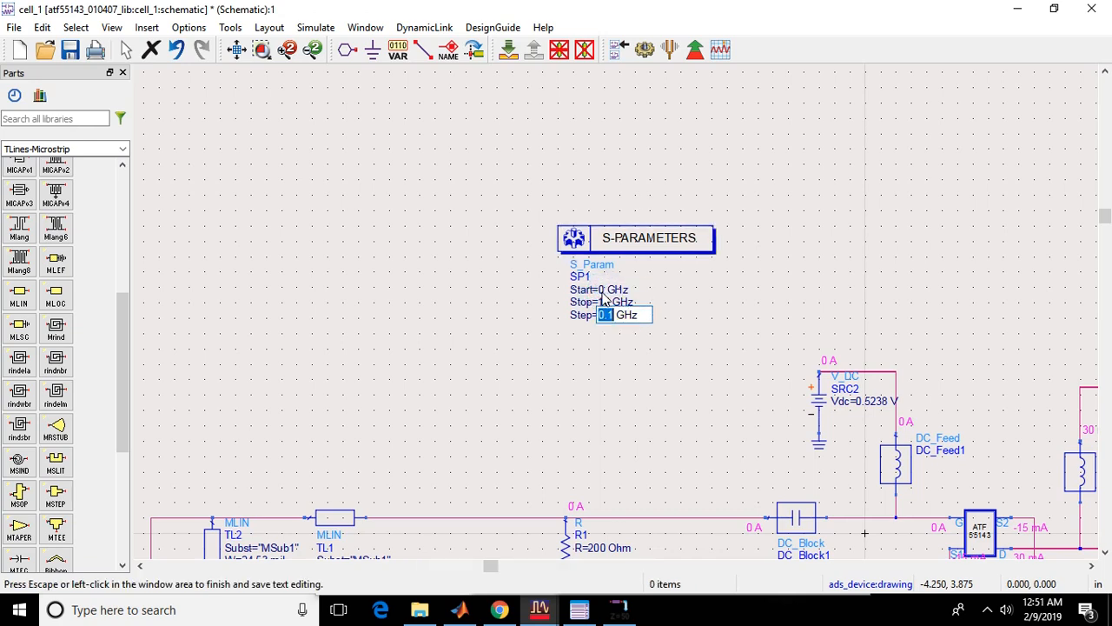
pyautogui.click(764, 295)
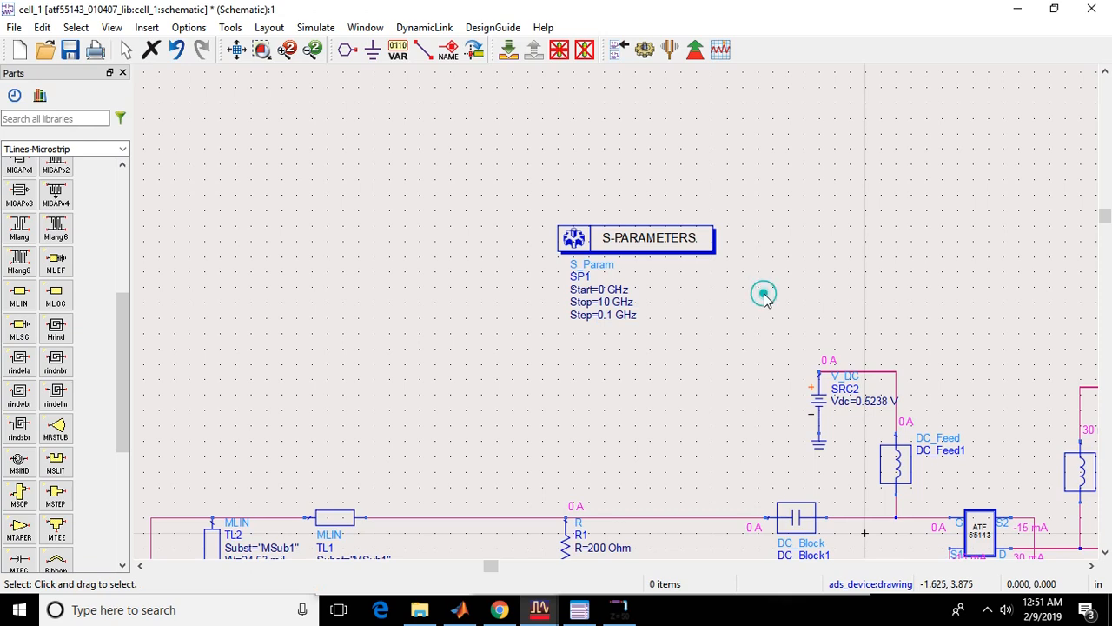
pyautogui.click(644, 49)
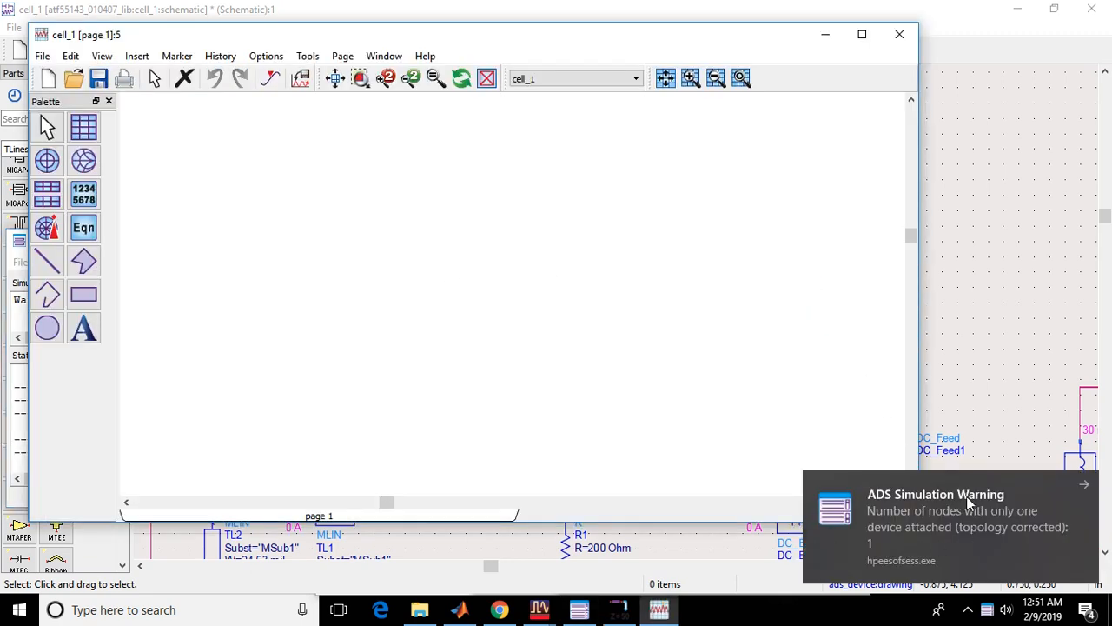
# Step: Add a rectangular plot of S(1,1), S(1,2), S(2,1) and S(2,2) in dB to the data display
pyautogui.click(87, 129)
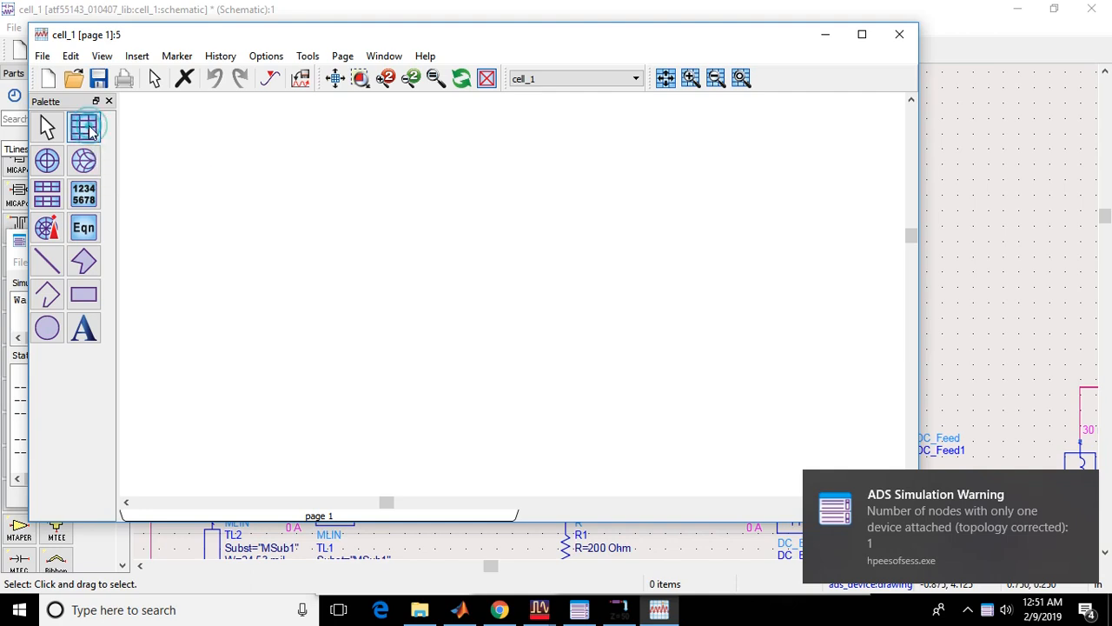
pyautogui.click(280, 166)
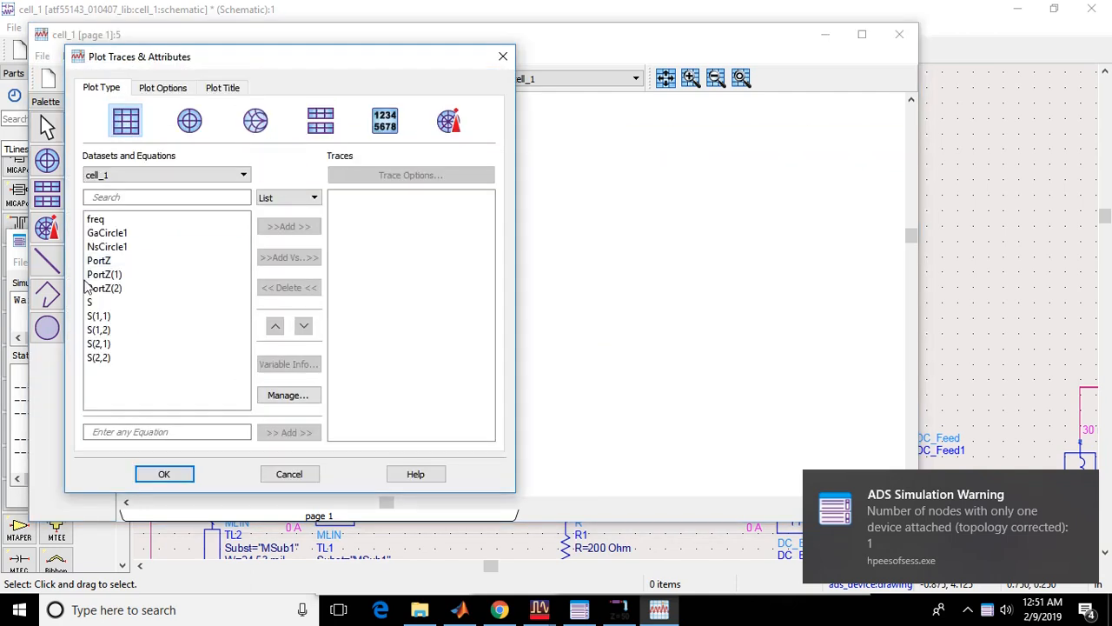
pyautogui.moveTo(94, 316); pyautogui.dragTo(104, 367)
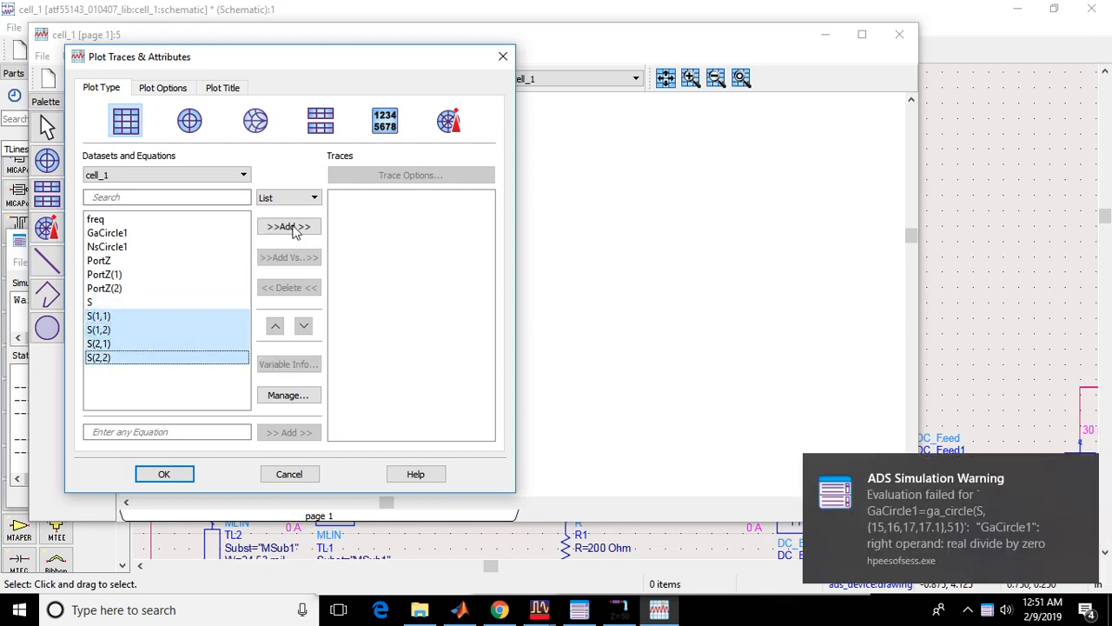
pyautogui.click(293, 233)
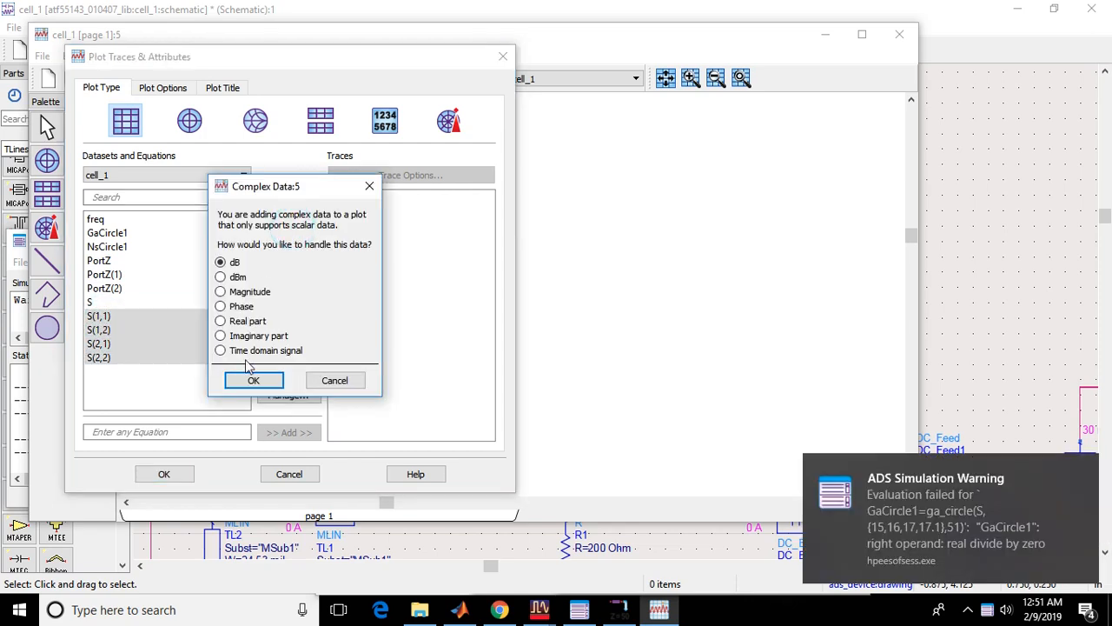
pyautogui.click(250, 379)
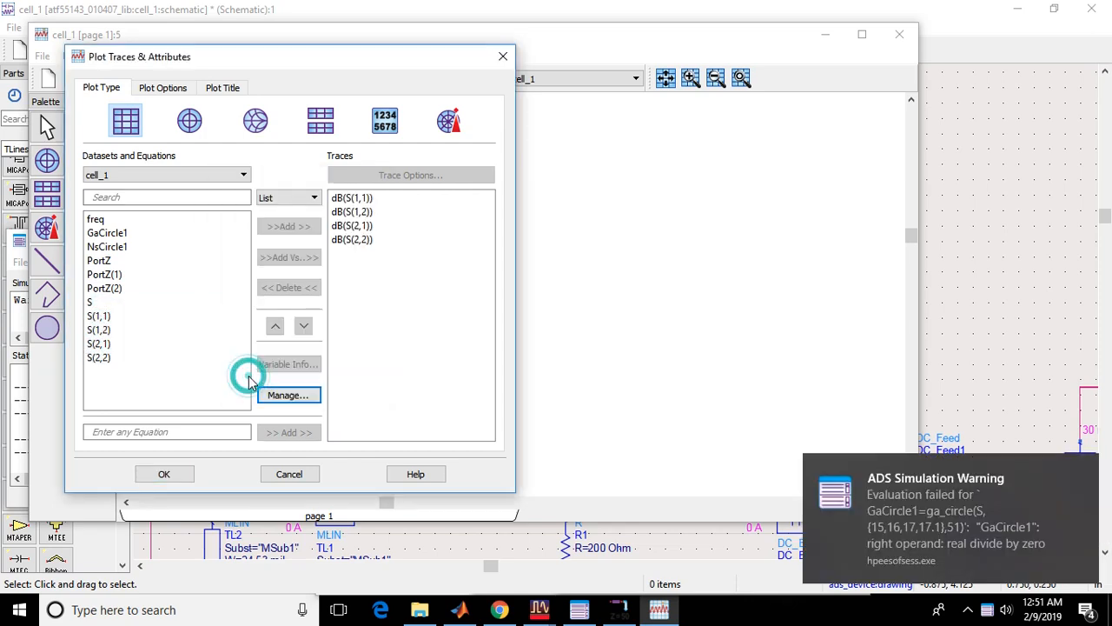
pyautogui.click(168, 475)
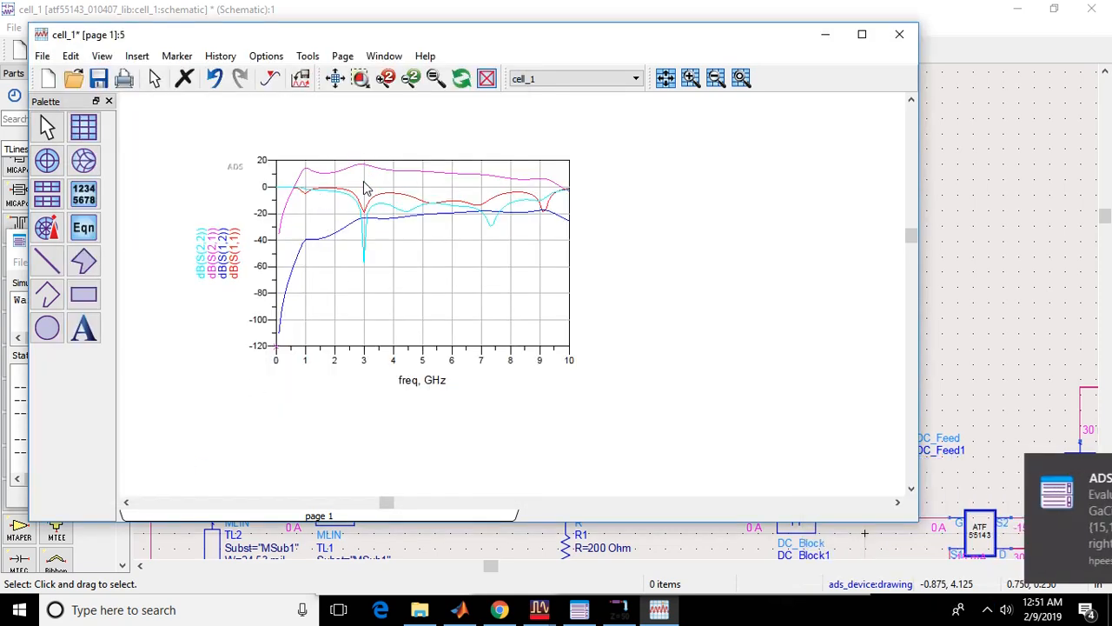
# Step: Examine the S(2,1), S(1,1) and S(2,2) traces around 3 GHz on the plot to check gain and matching
pyautogui.scroll(4, 364, 185)
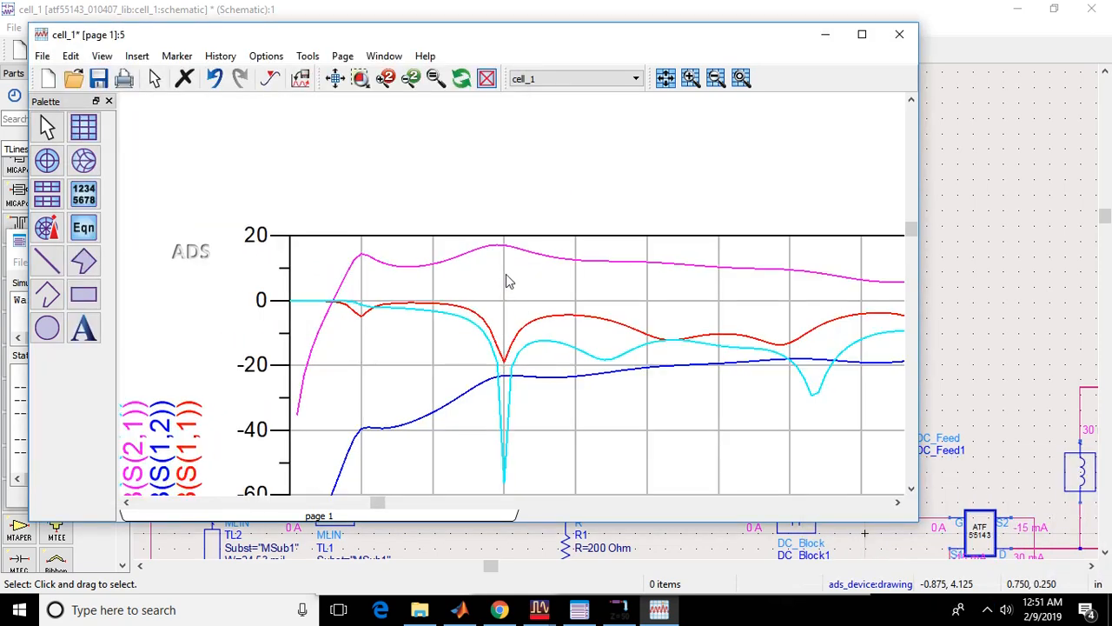
pyautogui.moveTo(507, 251)
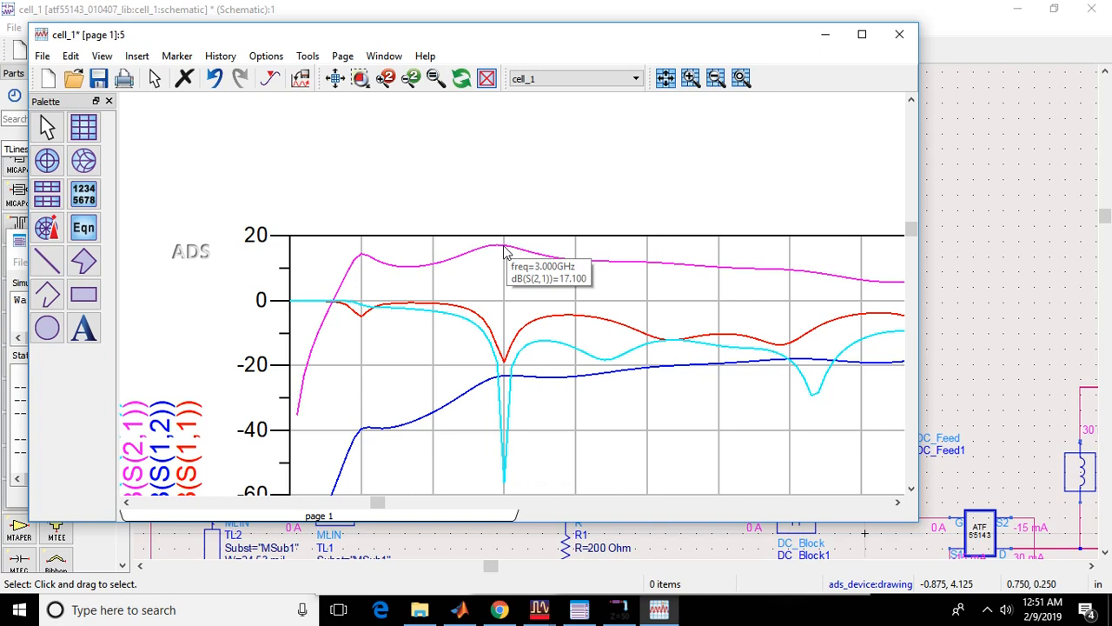
pyautogui.moveTo(506, 365)
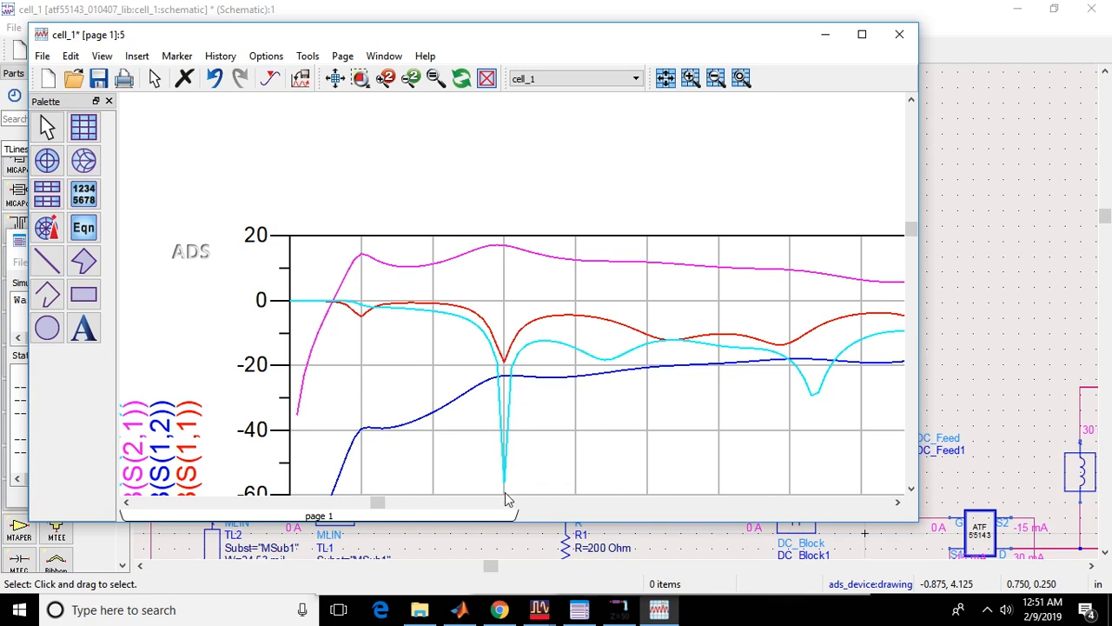
pyautogui.moveTo(507, 484)
pyautogui.scroll(-5, 912, 235)
pyautogui.scroll(4, 912, 235)
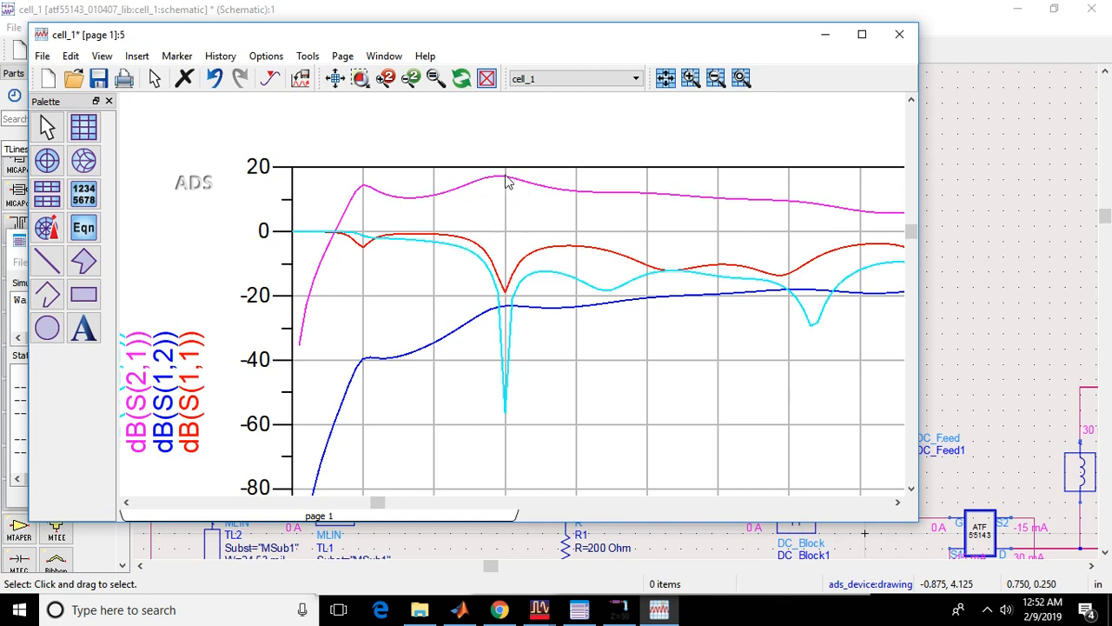
pyautogui.moveTo(506, 176)
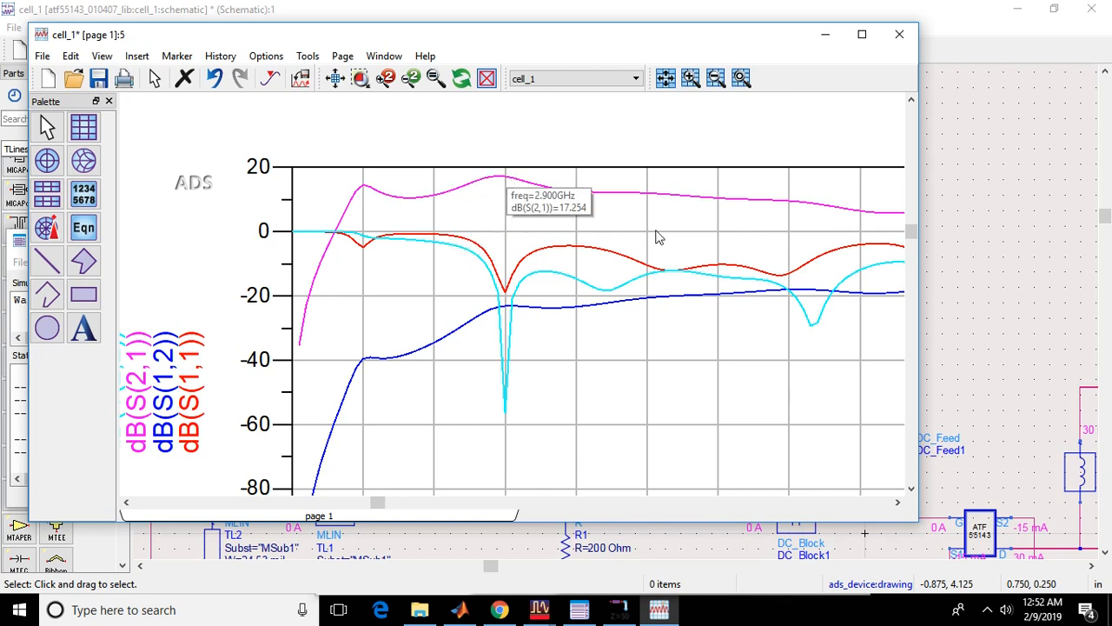
pyautogui.moveTo(493, 262)
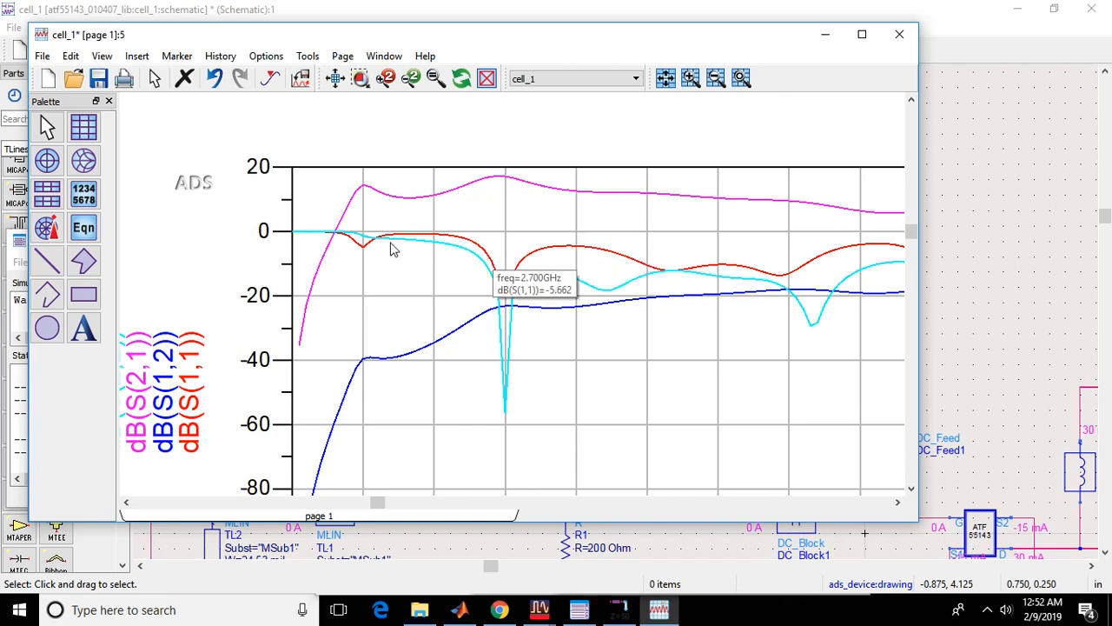
pyautogui.moveTo(385, 245)
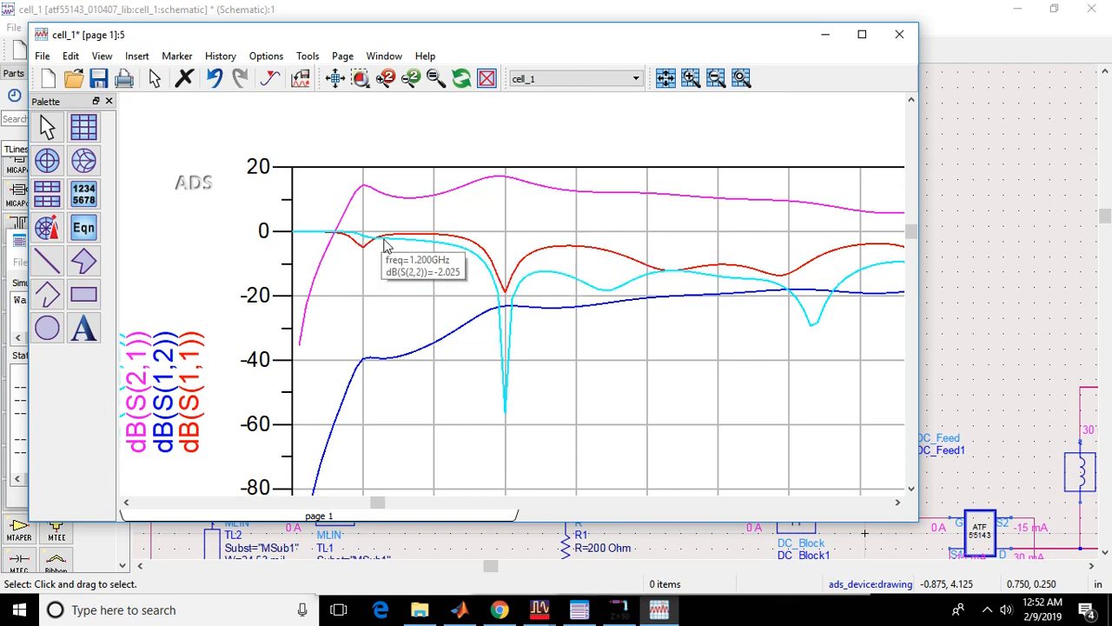
pyautogui.moveTo(509, 414)
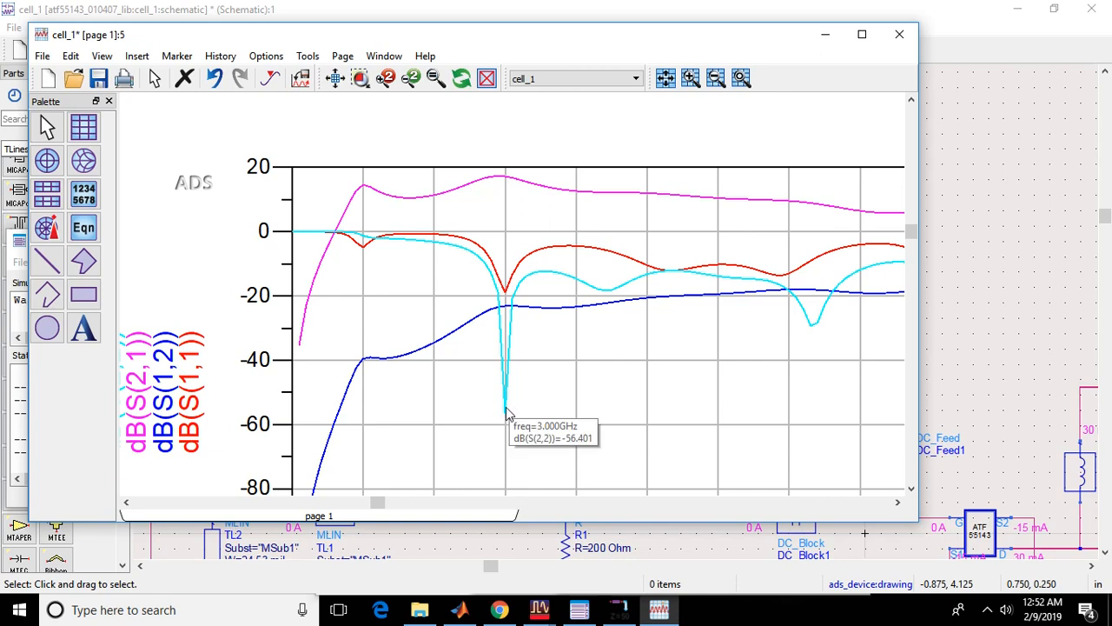